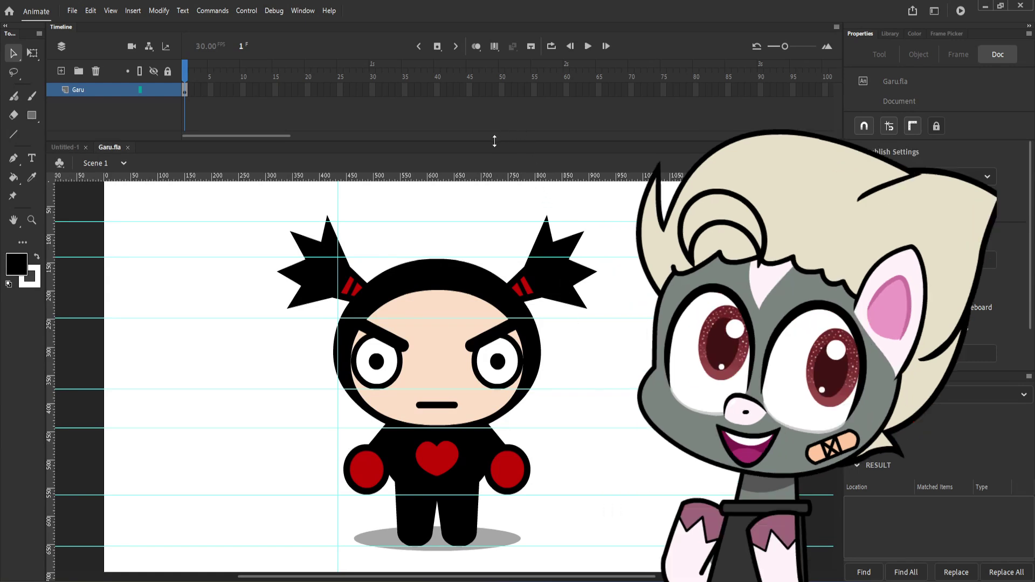
# Step: Set the stage zoom to 200% and open the eyelash symbol of the right-hand eye inside the character's Head symbol
pyautogui.moveTo(494, 140); pyautogui.dragTo(498, 122)
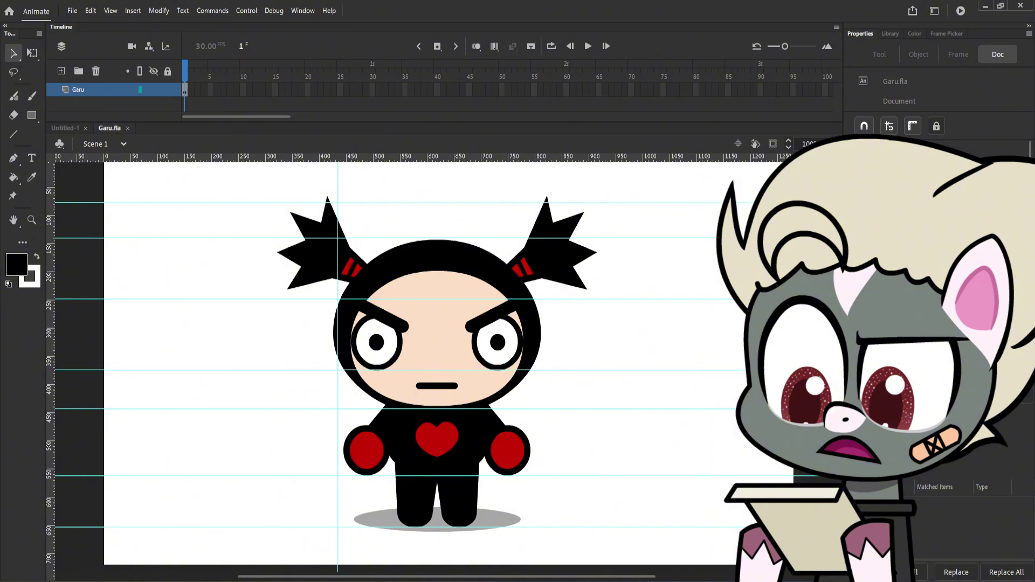
pyautogui.click(810, 144)
pyautogui.write('200')
pyautogui.press('Return')
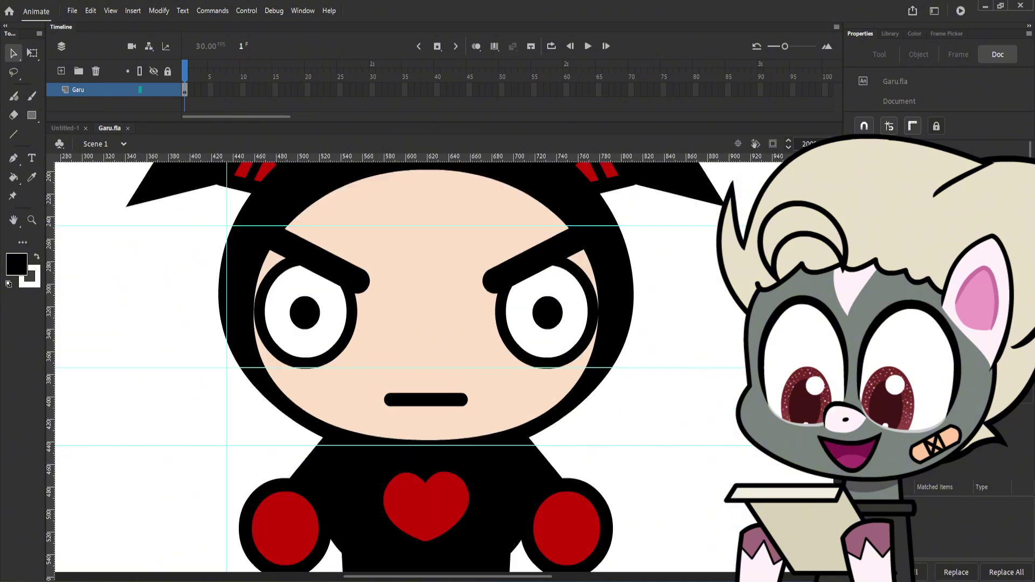
pyautogui.doubleClick(564, 308)
pyautogui.doubleClick(564, 308)
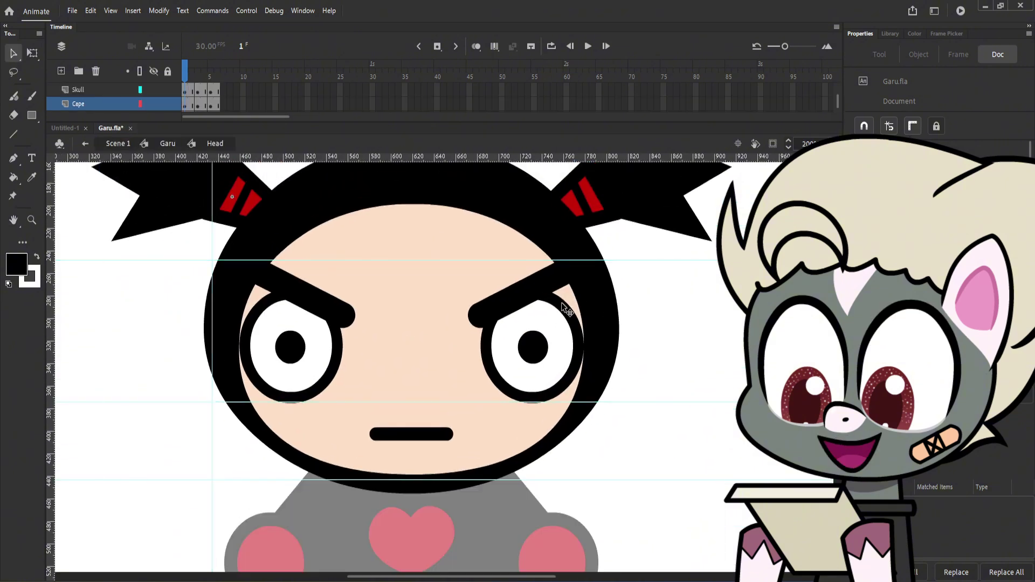
pyautogui.doubleClick(564, 308)
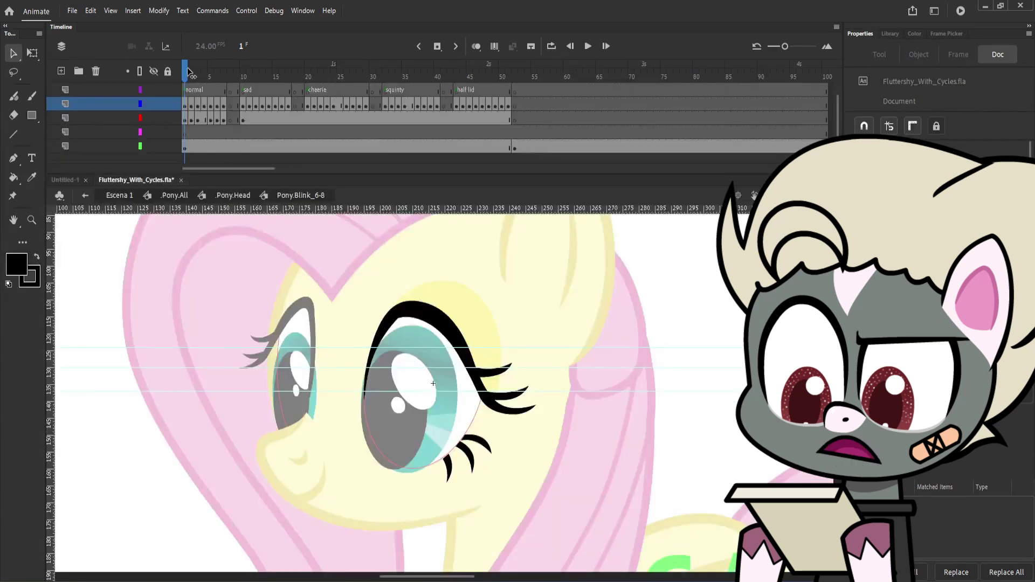
# Step: Scrub through the normal blink frames of the eye symbol in Fluttershy_With_Cycles.fla
pyautogui.moveTo(190, 70); pyautogui.dragTo(221, 75)
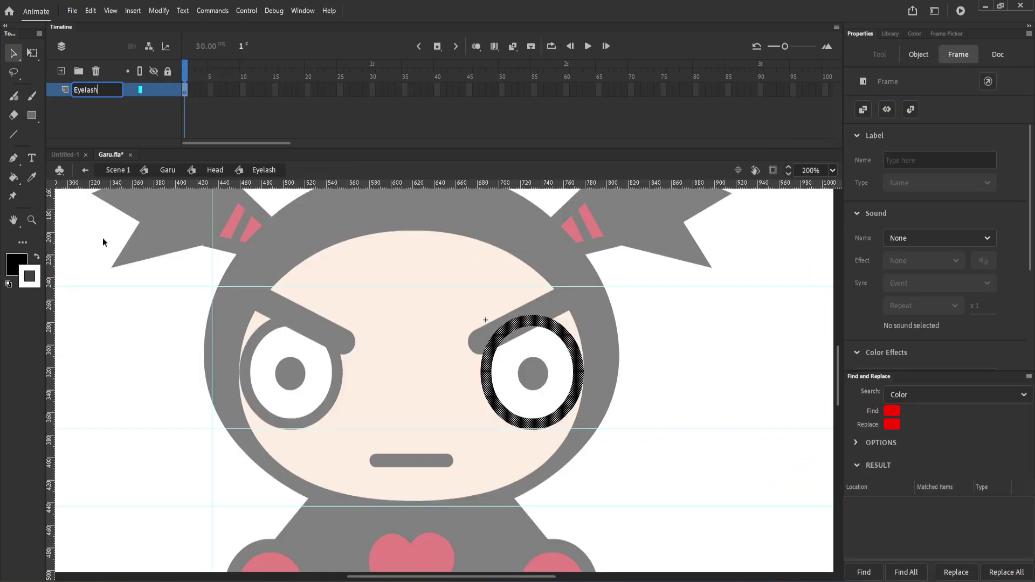
# Step: Name the eye outline's layer Eyelash and add a new layer named C beneath it
pyautogui.click(142, 121)
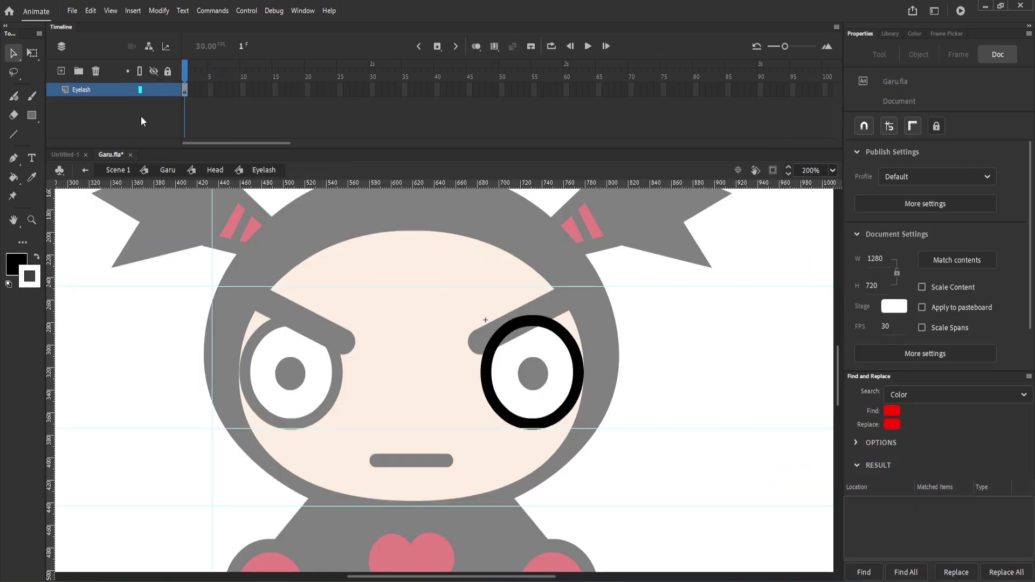
pyautogui.click(61, 72)
pyautogui.doubleClick(82, 104)
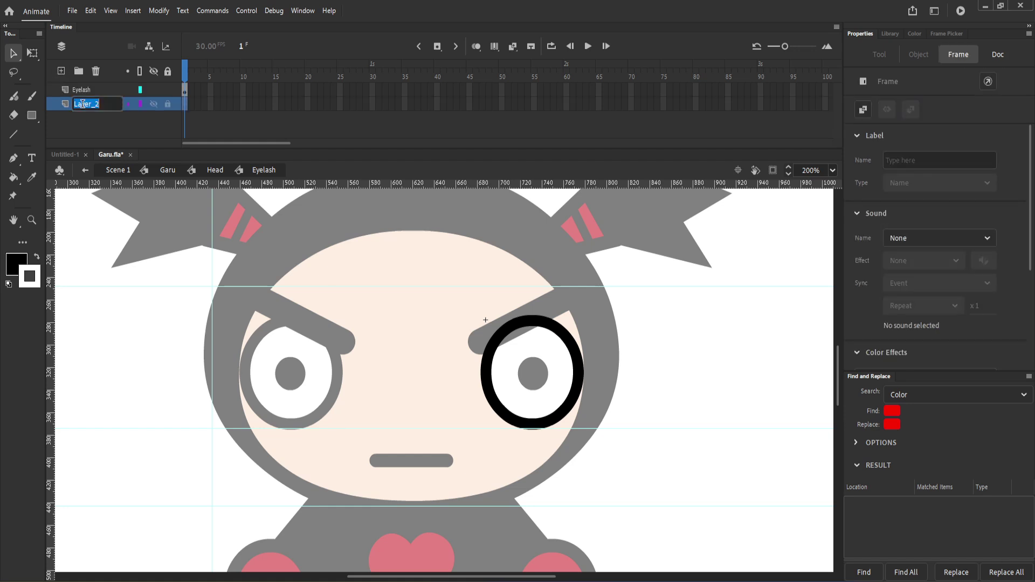
pyautogui.write('c')
pyautogui.click(142, 289)
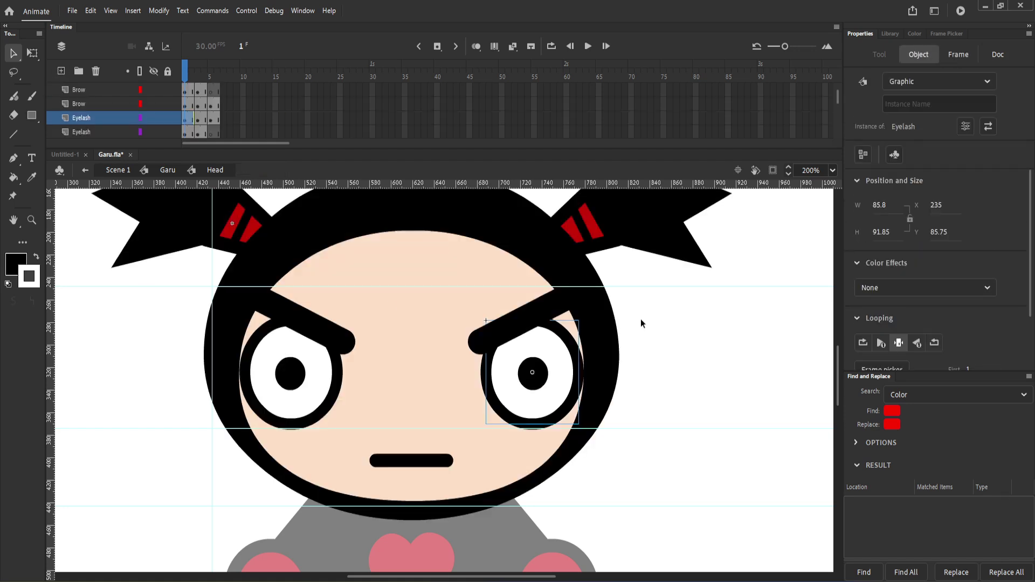
# Step: Sample the face's skin colour as the fill colour and reopen the right-hand eye's Eyelash symbol
pyautogui.click(655, 325)
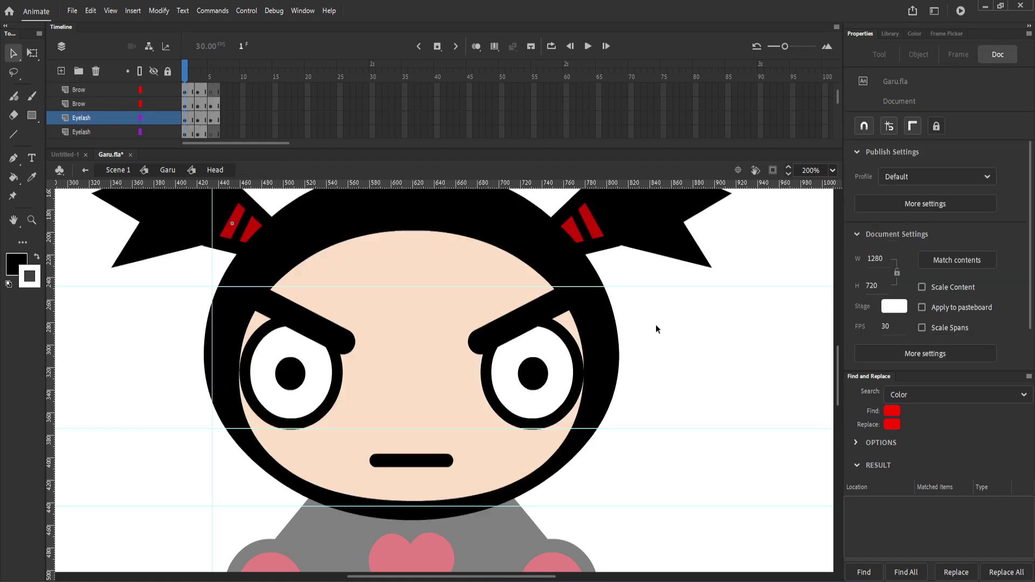
pyautogui.press('i')
pyautogui.click(458, 368)
pyautogui.press('v')
pyautogui.doubleClick(483, 375)
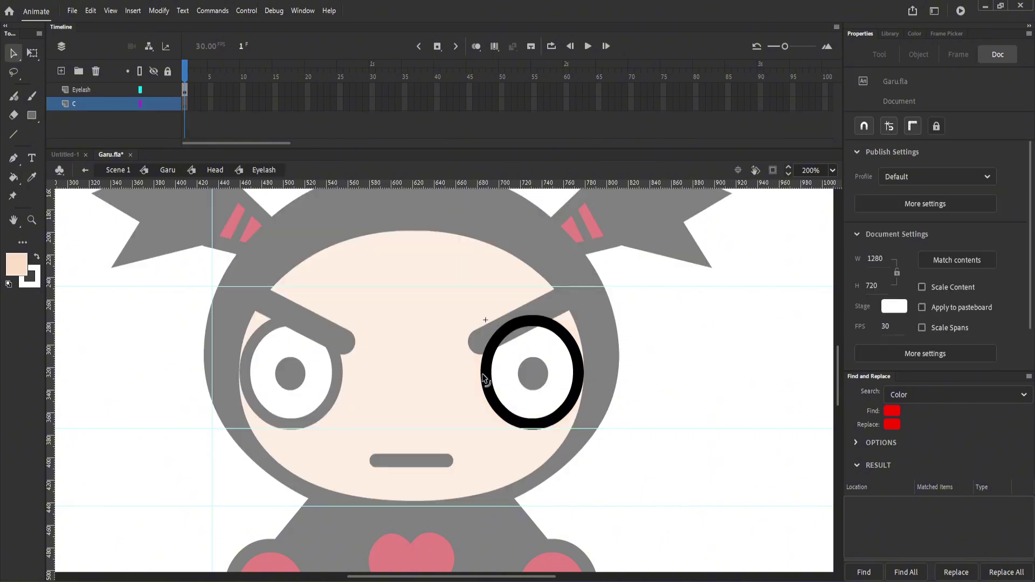
# Step: With the Eyelash layer hidden, adjust the top edge of frame 2's skin-coloured oval on layer C using Free Transform
pyautogui.click(183, 98)
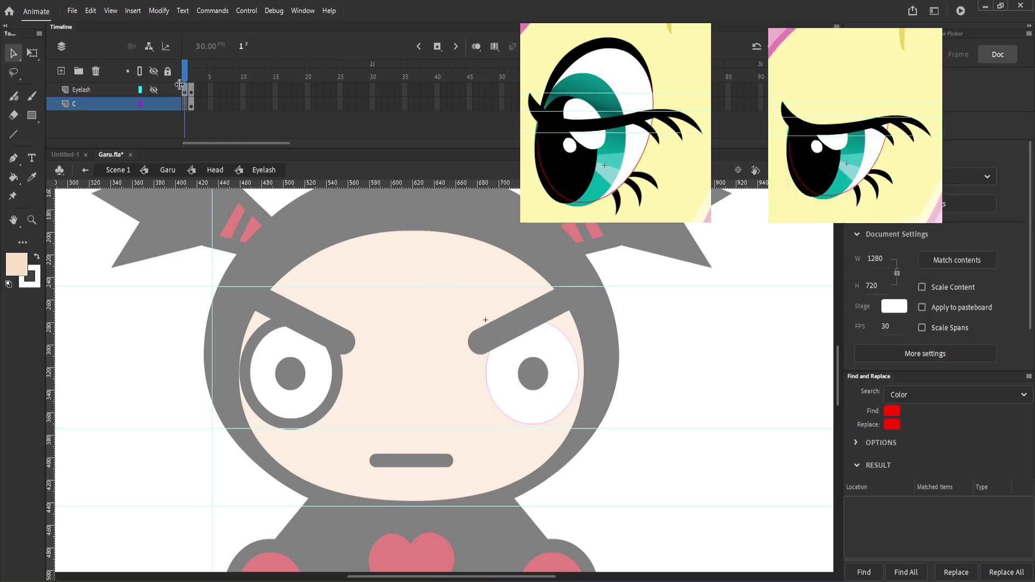
pyautogui.press(',')
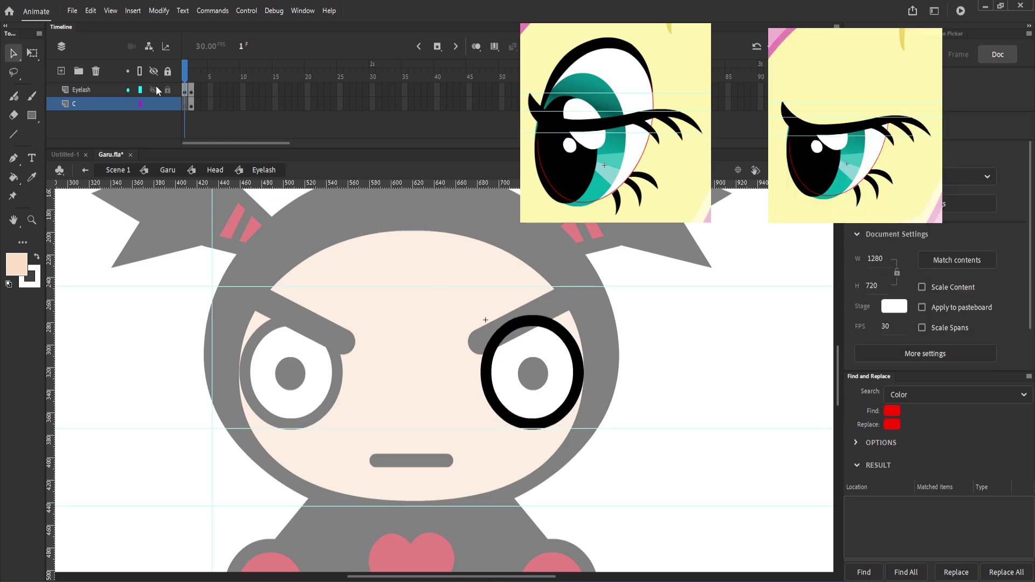
pyautogui.press('.')
pyautogui.click(189, 104)
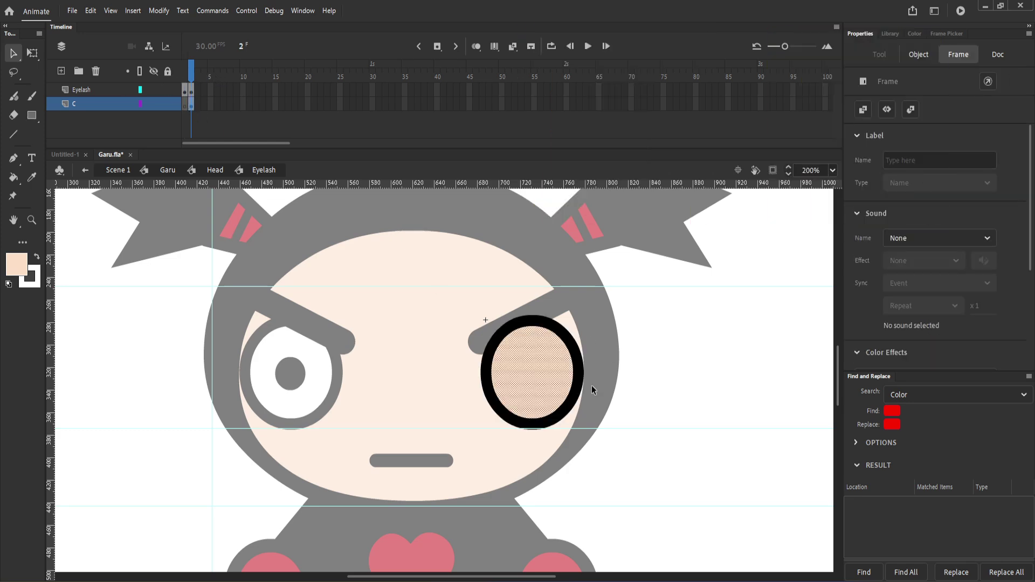
pyautogui.press('q')
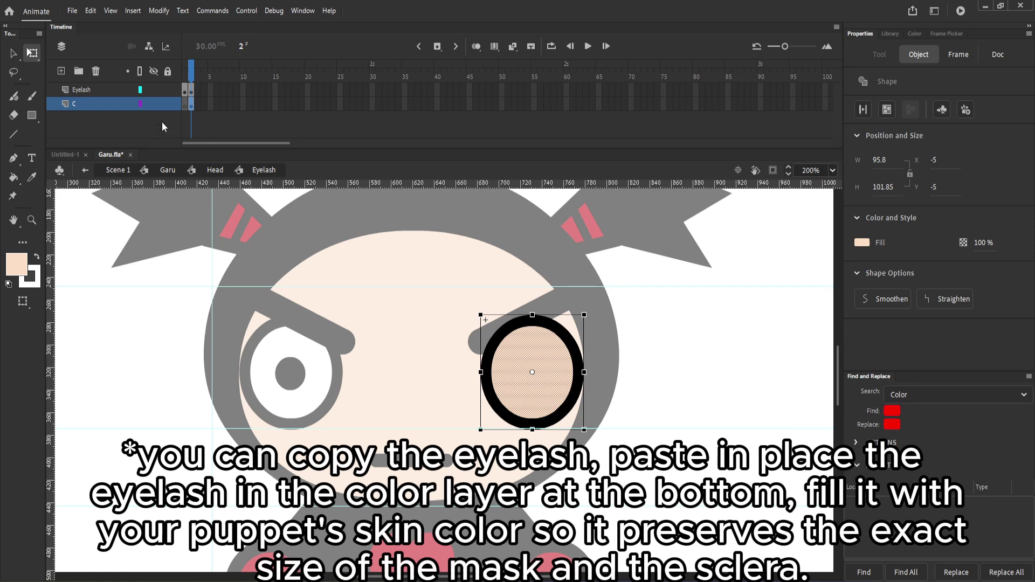
pyautogui.click(154, 90)
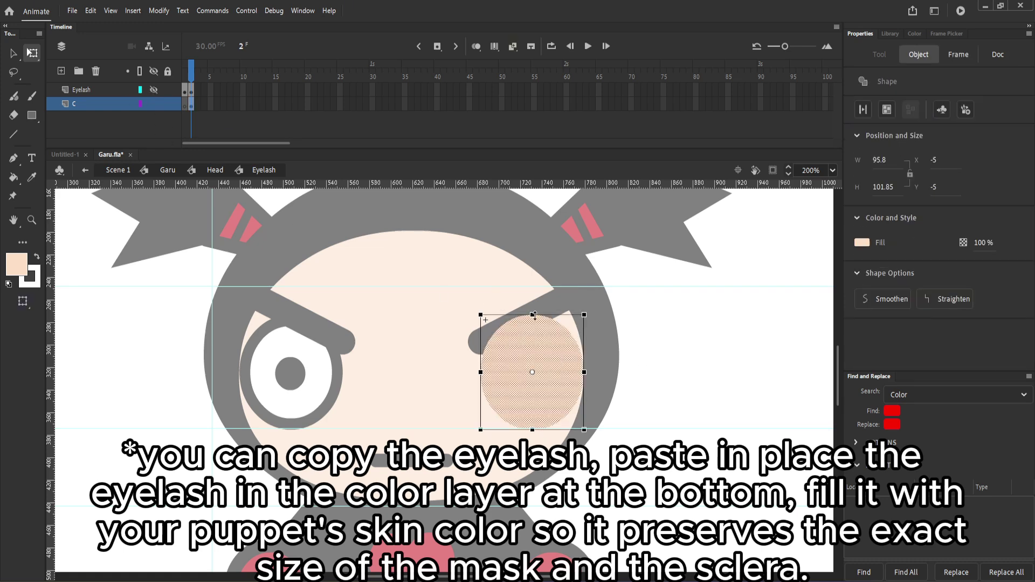
pyautogui.moveTo(534, 316); pyautogui.dragTo(535, 309)
pyautogui.click(664, 380)
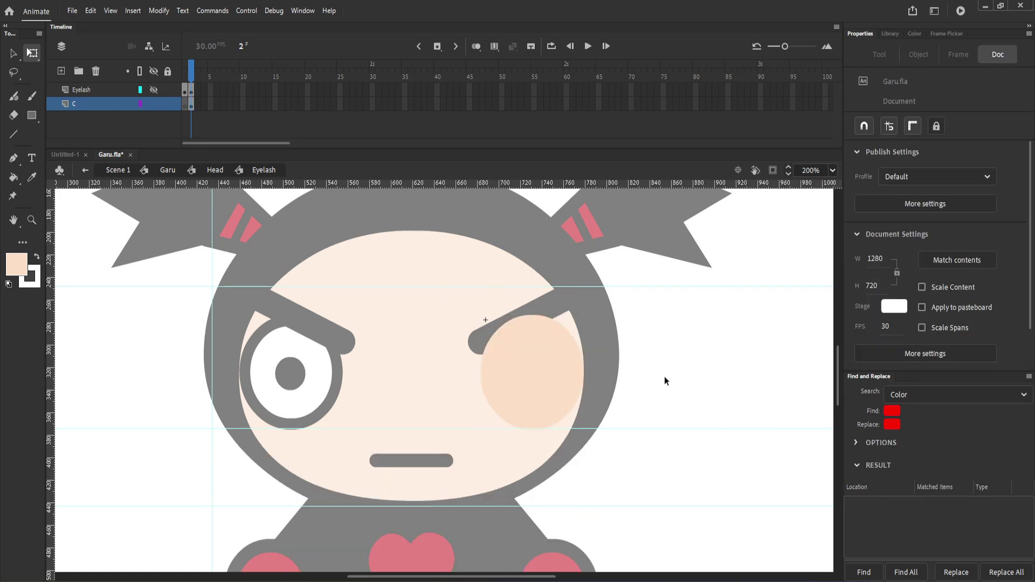
# Step: Show the Eyelash layer, moving layer C's skin-coloured oval to frame 4 and adding an Eyelash keyframe at frame 3
pyautogui.click(154, 89)
pyautogui.moveTo(187, 104); pyautogui.dragTo(192, 79)
pyautogui.click(198, 90)
pyautogui.press('F6')
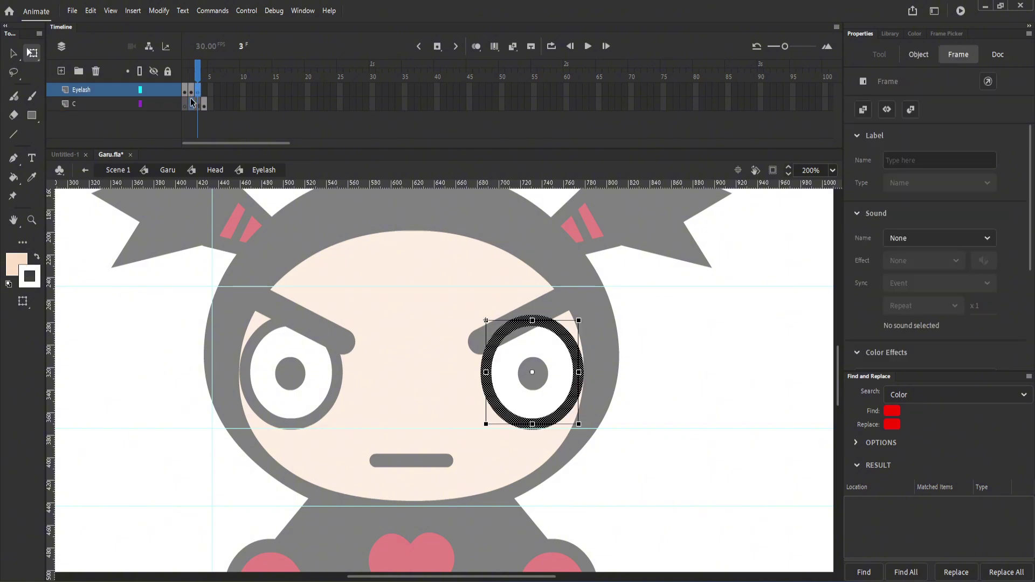
pyautogui.rightClick(190, 100)
pyautogui.click(238, 217)
# Step: Squash the eyelash outline in frame 2 vertically to a height of about 65 px
pyautogui.click(190, 90)
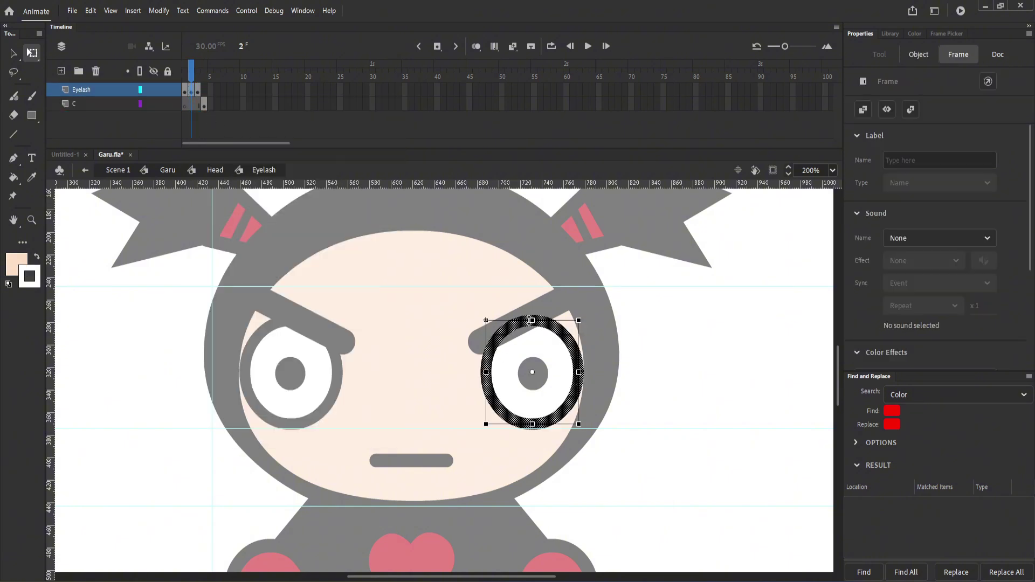
pyautogui.moveTo(532, 320); pyautogui.dragTo(532, 338)
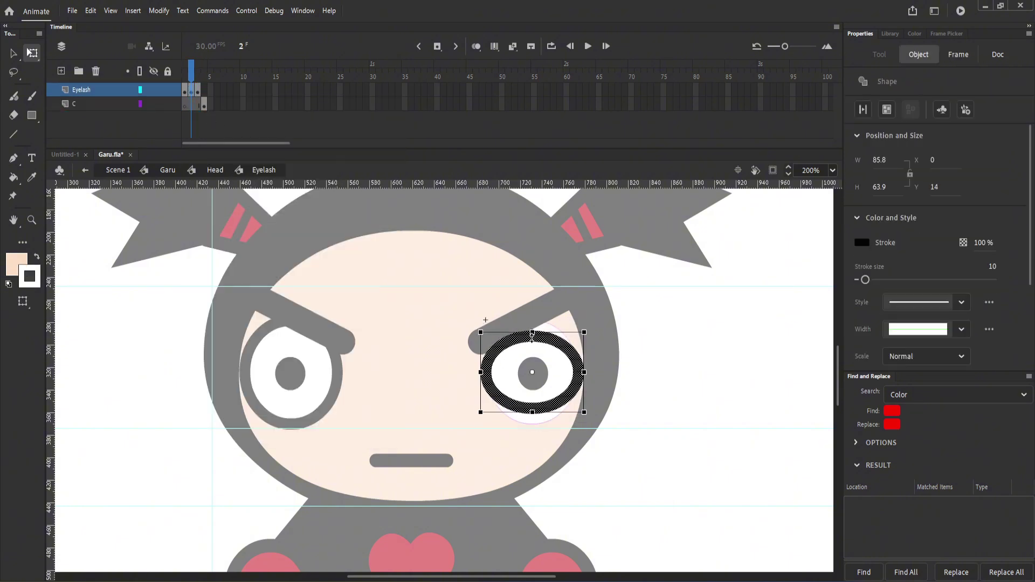
pyautogui.click(685, 324)
# Step: Copy the skin-coloured oval from frame 4 of layer C and paste it in place in frame 2
pyautogui.click(205, 105)
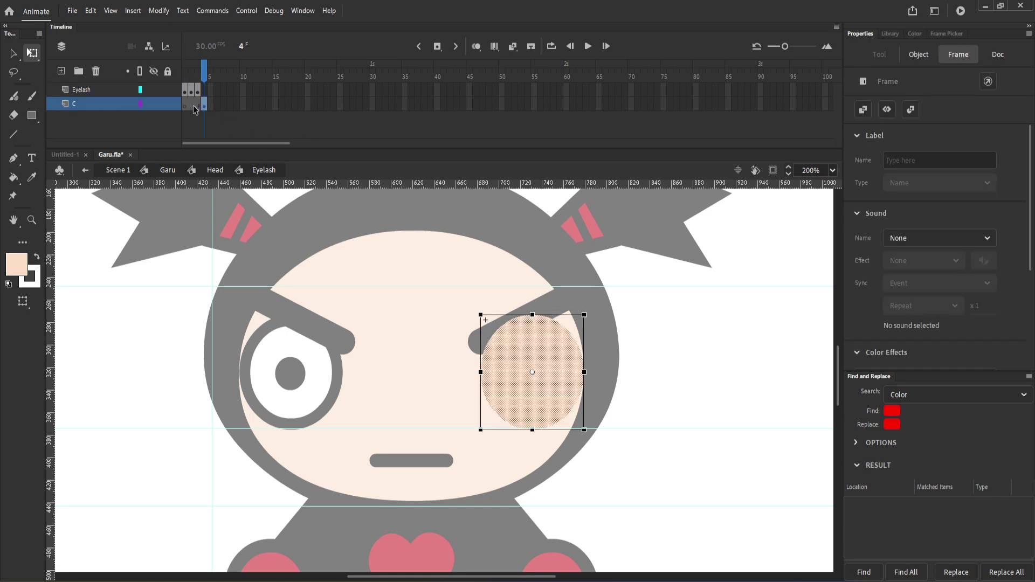
pyautogui.click(193, 105)
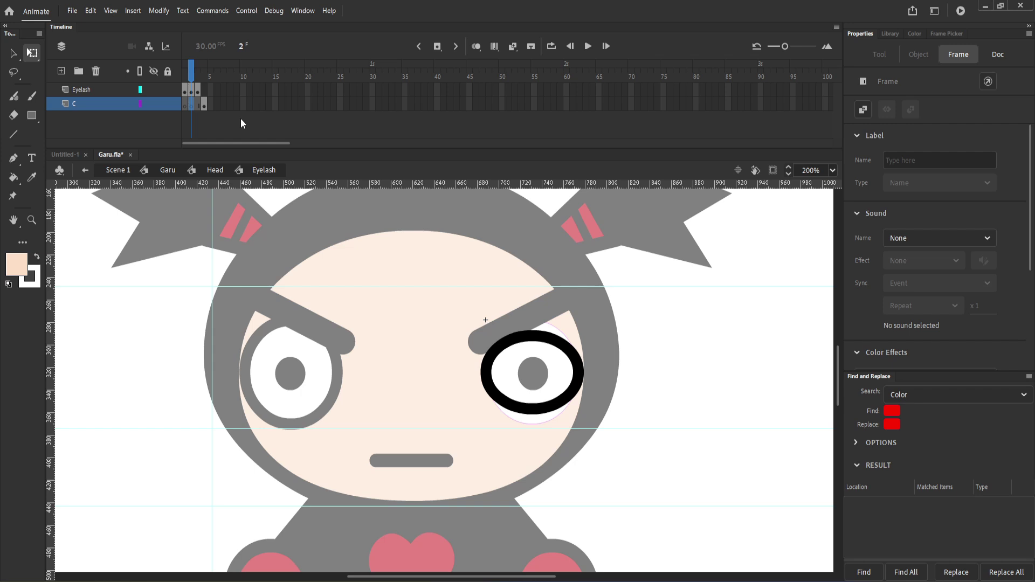
pyautogui.hotkey('ctrl', 'shift', 'v')
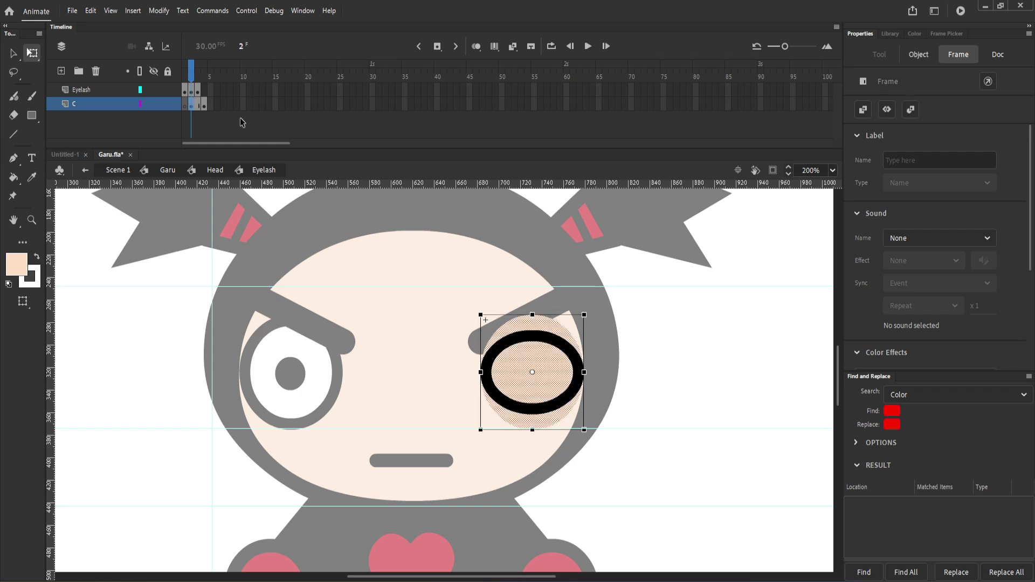
pyautogui.click(421, 298)
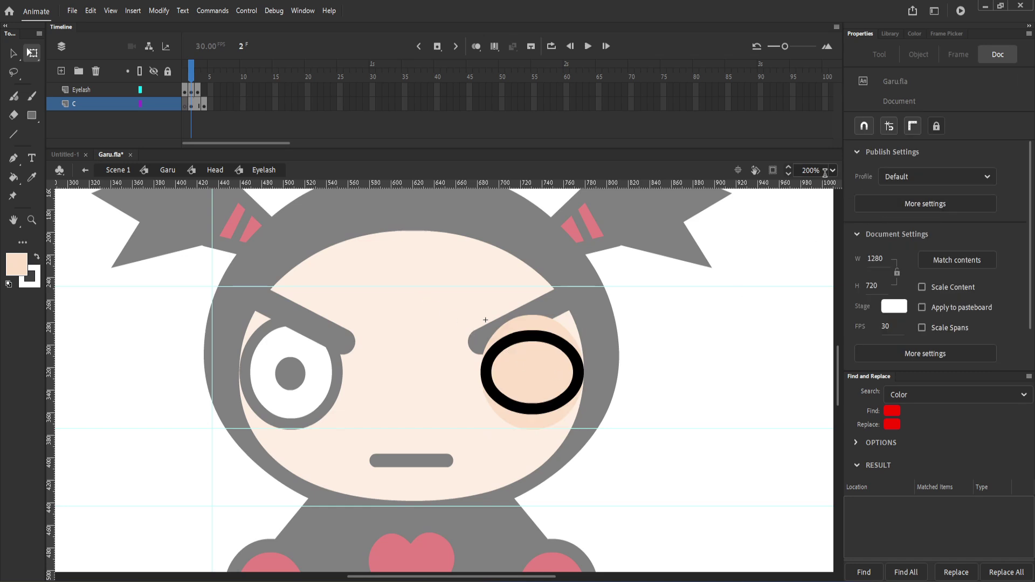
pyautogui.click(564, 345)
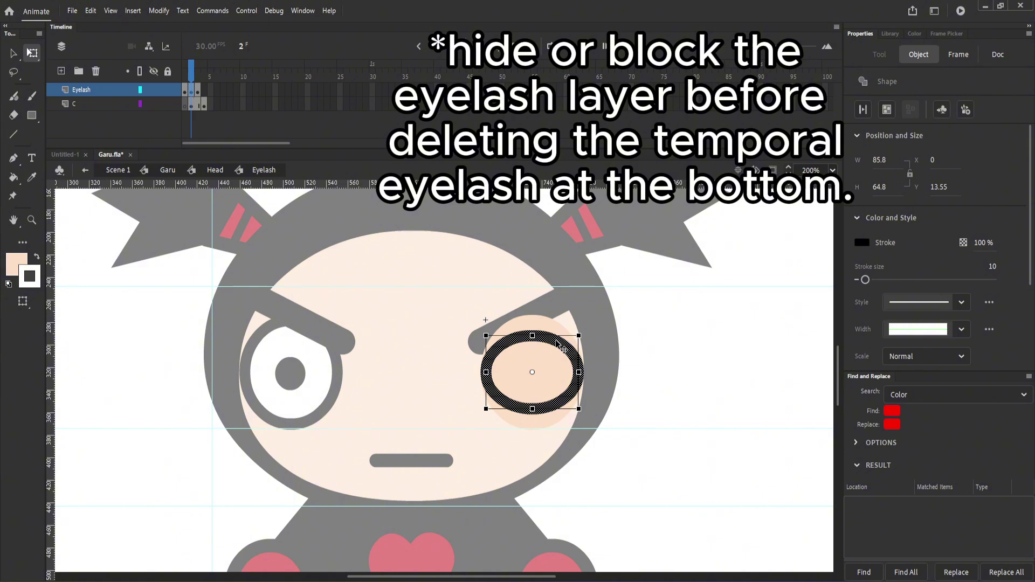
pyautogui.press('Delete')
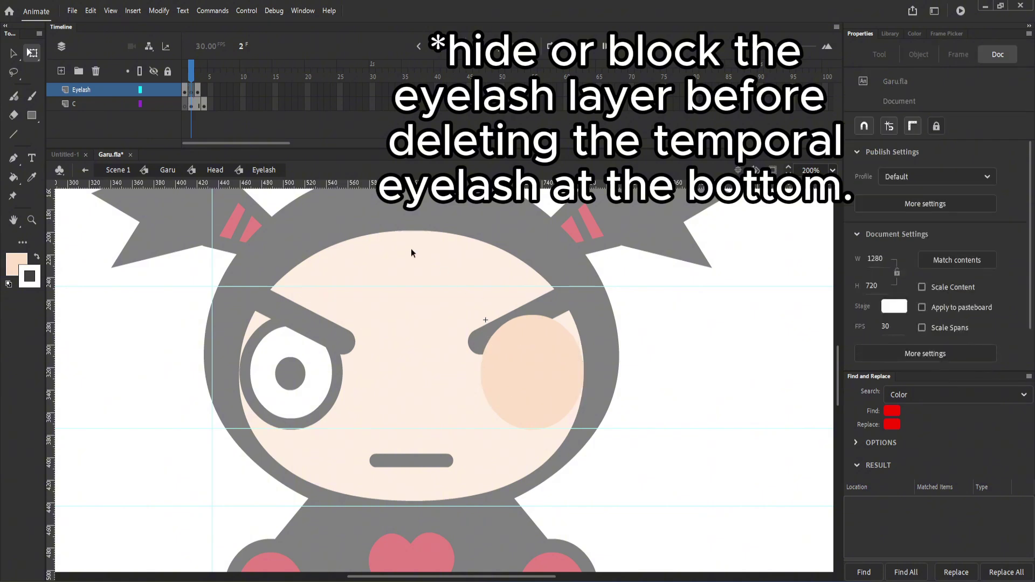
pyautogui.hotkey('ctrl', 'z')
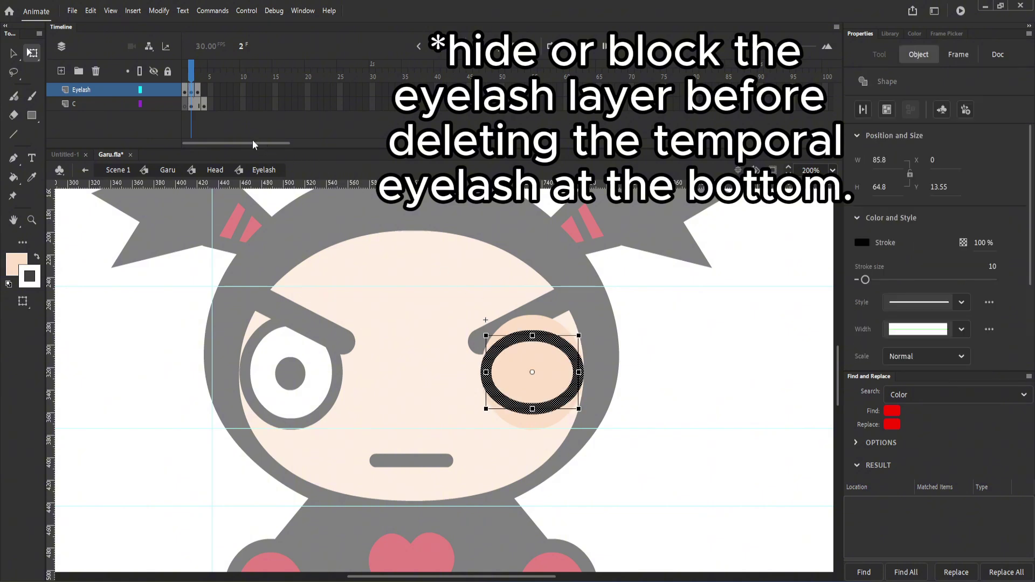
# Step: Hide the Eyelash layer and paste the squashed eyelash outline in place over the skin-coloured oval in frame 2 of layer C
pyautogui.click(152, 89)
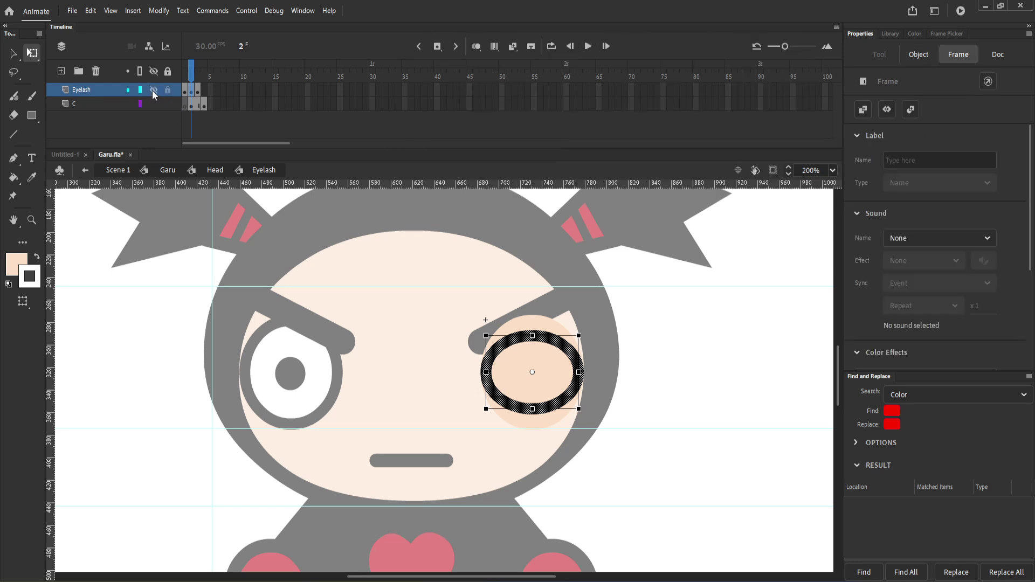
pyautogui.click(195, 105)
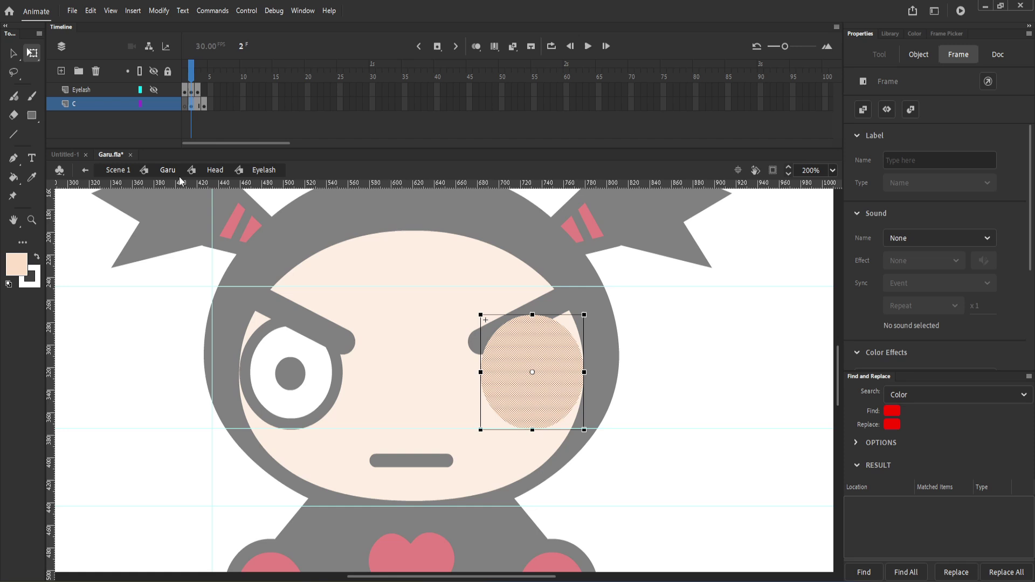
pyautogui.click(169, 215)
pyautogui.click(482, 379)
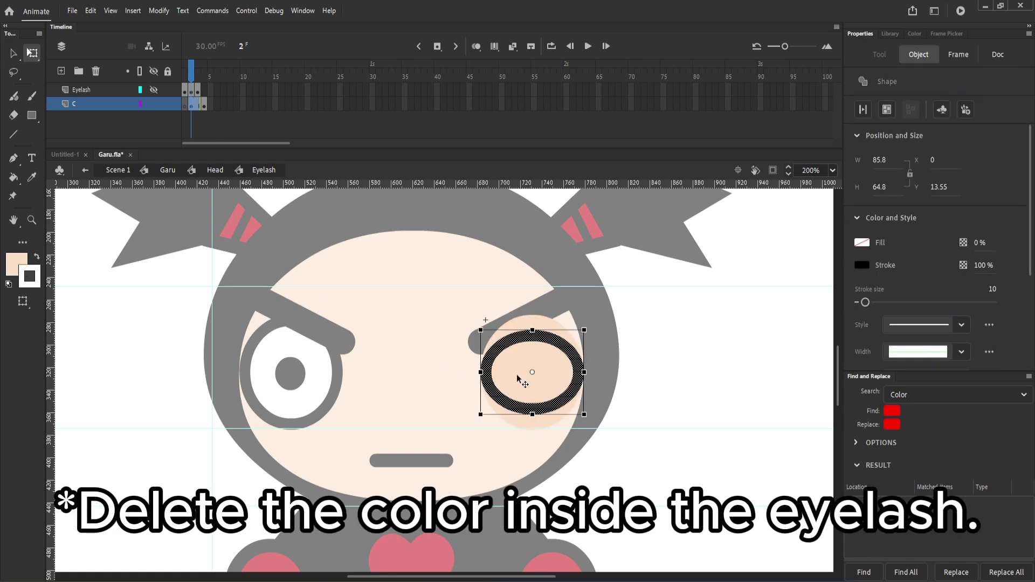
# Step: Delete the skin colour inside the pasted outline and the outline itself on layer C, and show the Eyelash layer
pyautogui.click(512, 373)
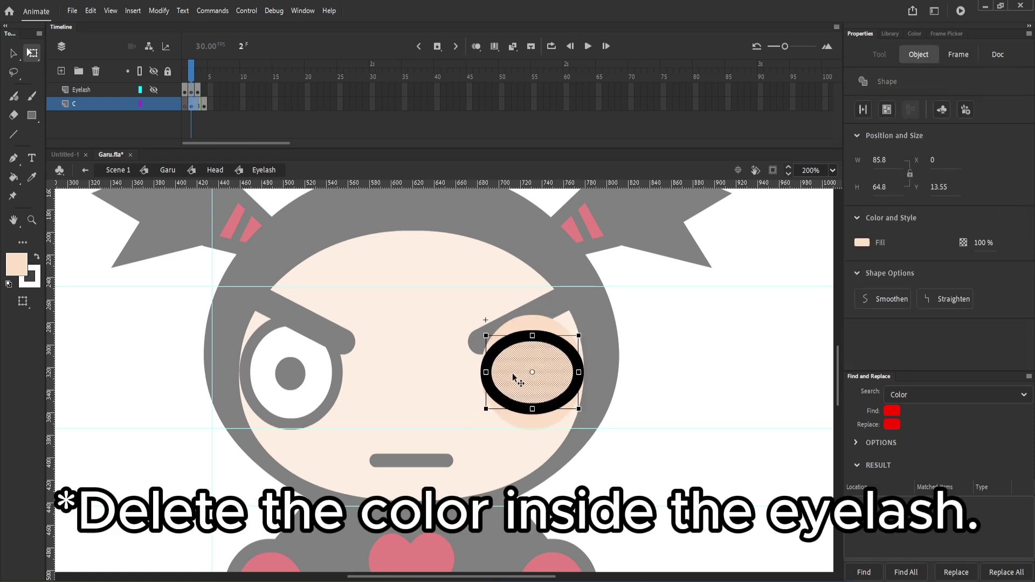
pyautogui.press('Delete')
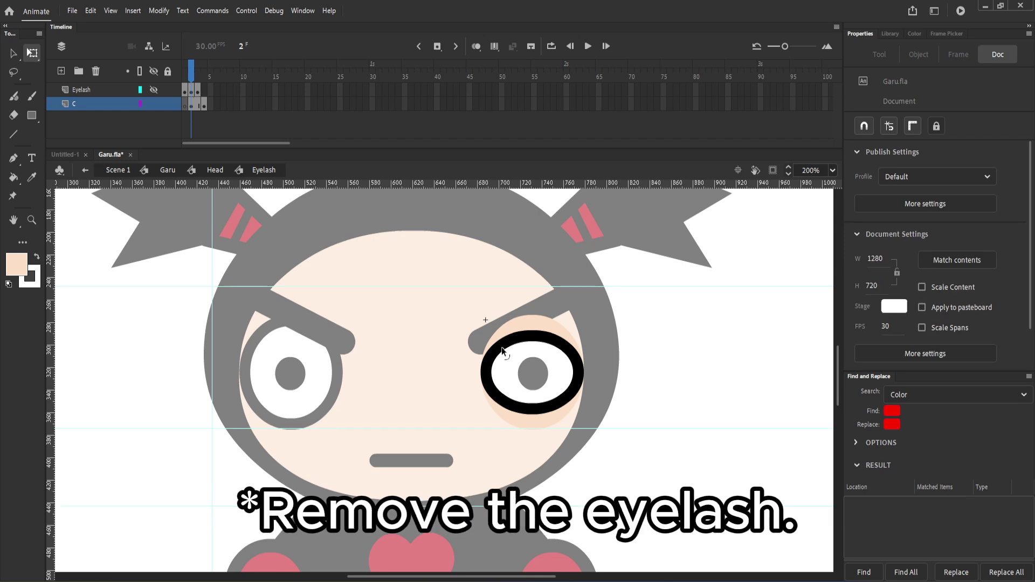
pyautogui.click(502, 350)
pyautogui.press('Delete')
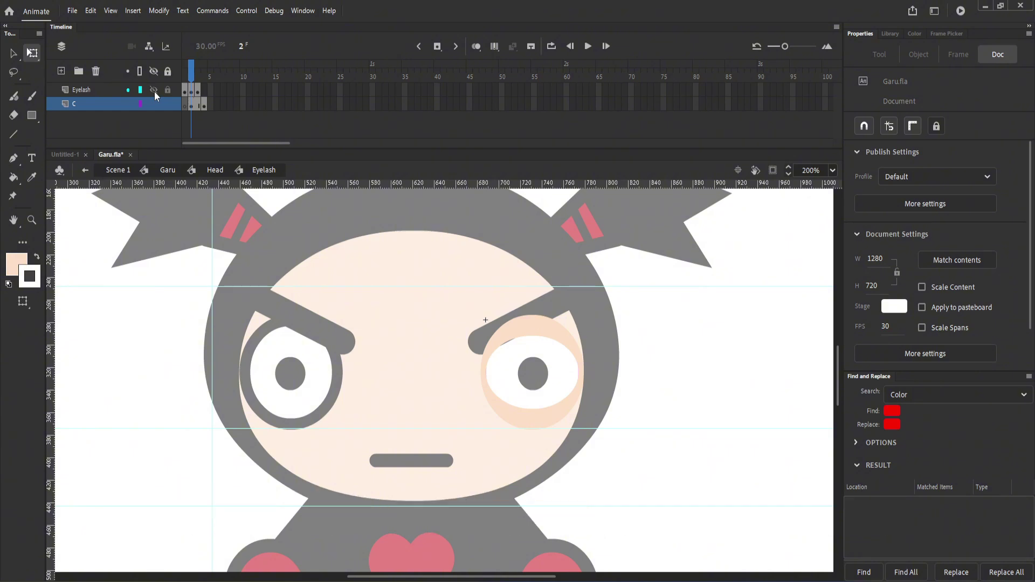
pyautogui.hotkey('ctrl', 'z')
# Step: Squash the eyelash outline in frame 3 vertically into a narrower oval than in frame 2
pyautogui.click(189, 70)
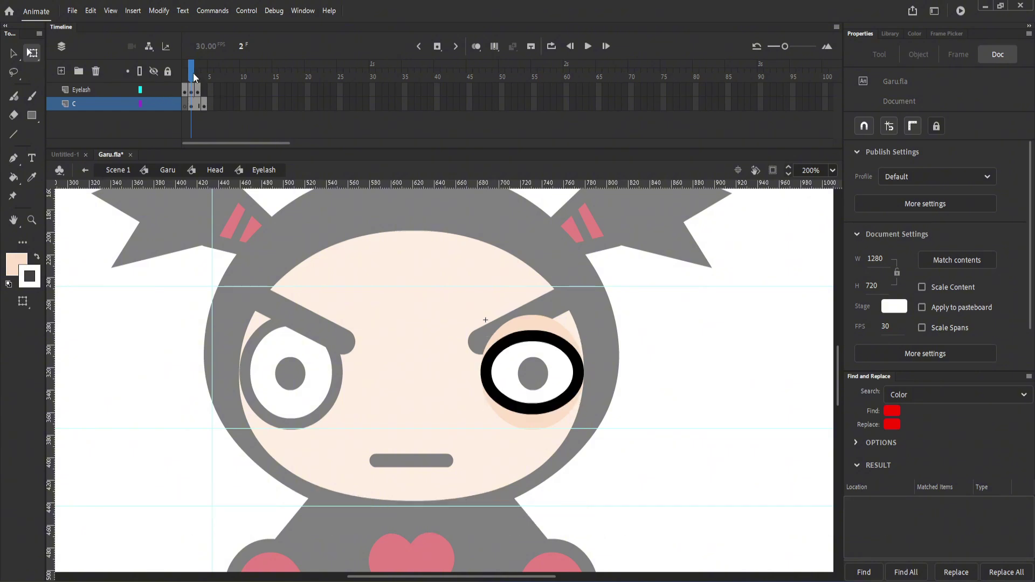
pyautogui.click(198, 75)
pyautogui.click(196, 89)
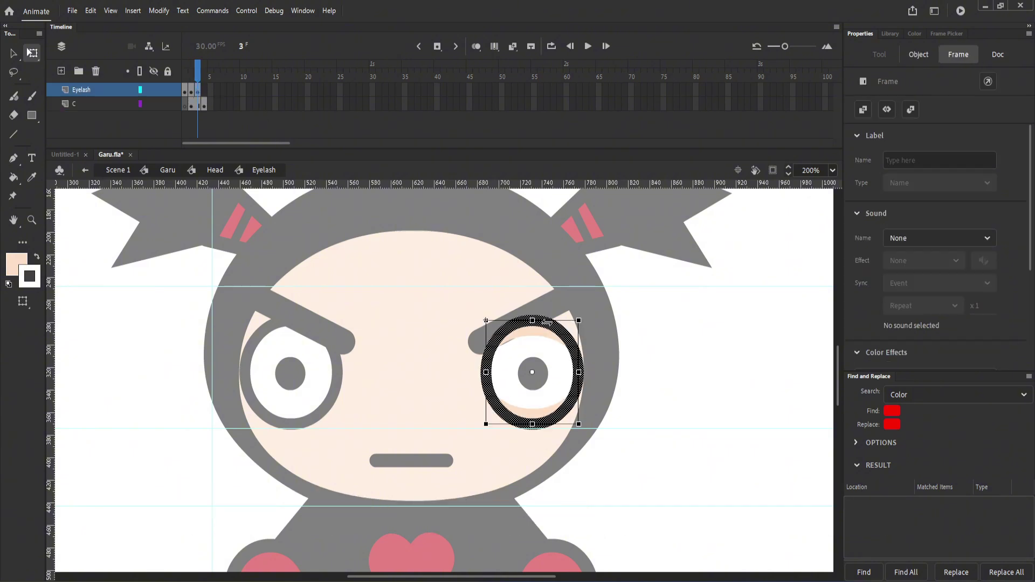
pyautogui.moveTo(532, 321); pyautogui.dragTo(532, 352)
# Step: Insert a blank keyframe in frame 3 of layer C and paste the full skin-coloured oval in place
pyautogui.click(198, 104)
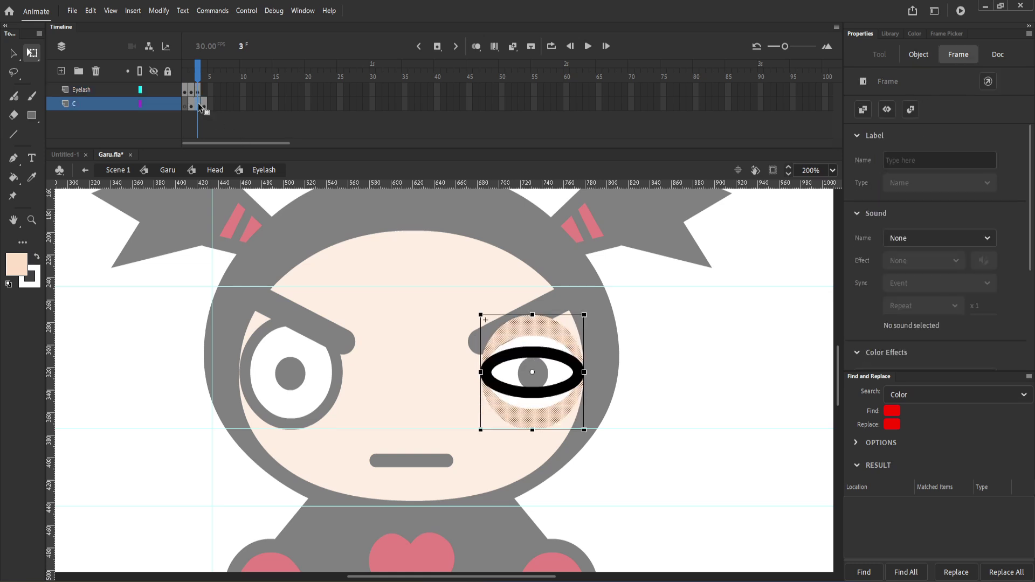
pyautogui.press('F7')
pyautogui.hotkey('ctrl', 'shift', 'v')
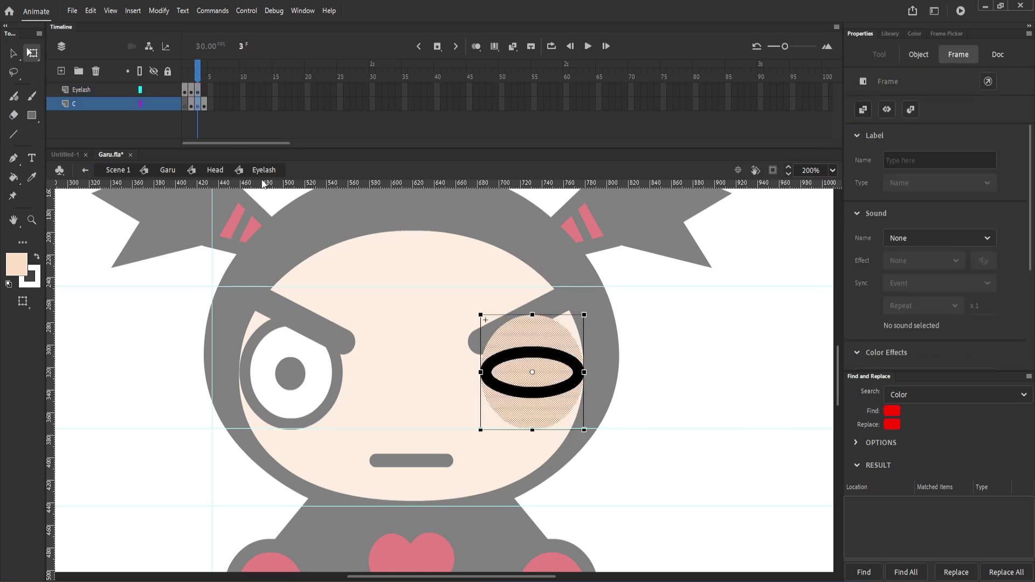
# Step: Hide the Eyelash layer and paste the narrow eyelash outline in place over the oval in frame 3 of layer C
pyautogui.click(161, 94)
pyautogui.click(157, 91)
pyautogui.click(198, 105)
pyautogui.hotkey('ctrl', 'shift', 'v')
pyautogui.click(532, 379)
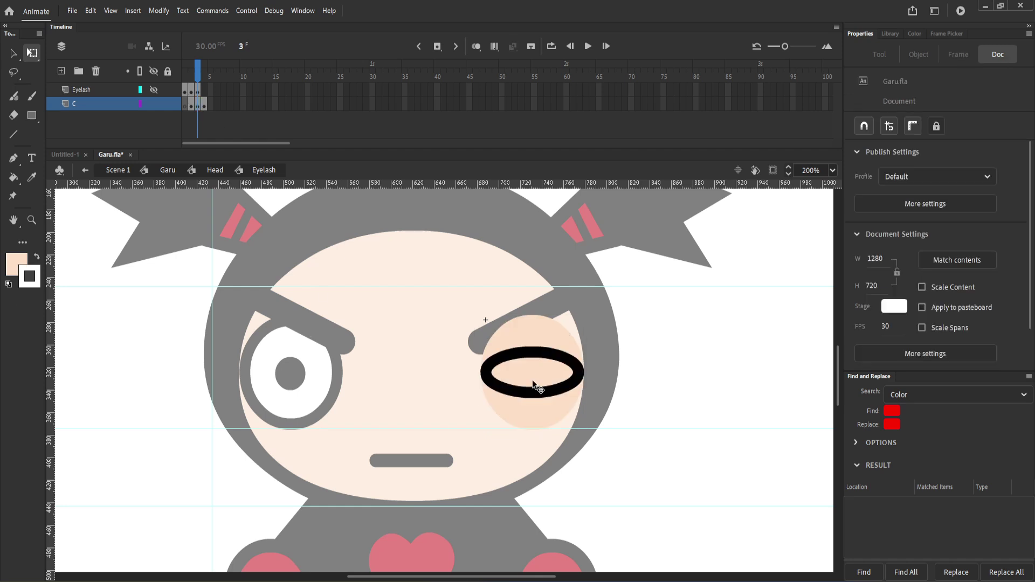
# Step: Delete the skin colour inside the frame 3 outline and the outline itself on layer C, and show the Eyelash layer
pyautogui.press('Delete')
pyautogui.click(522, 352)
pyautogui.press('Delete')
pyautogui.click(153, 90)
# Step: Sample the black stroke of the eyelash outline in frame 1 for drawing lines
pyautogui.click(205, 92)
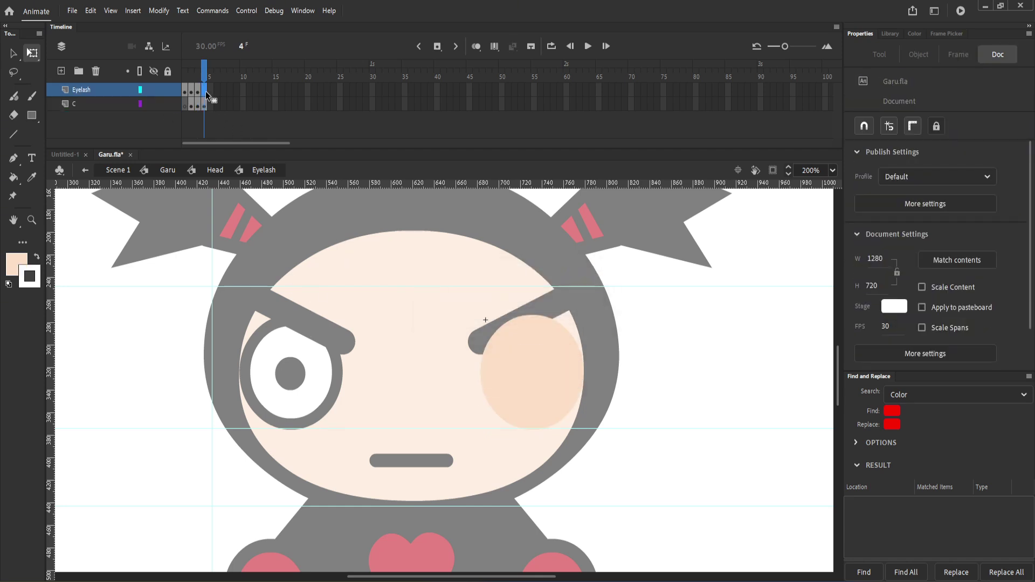
pyautogui.press('n')
pyautogui.click(184, 77)
pyautogui.press('i')
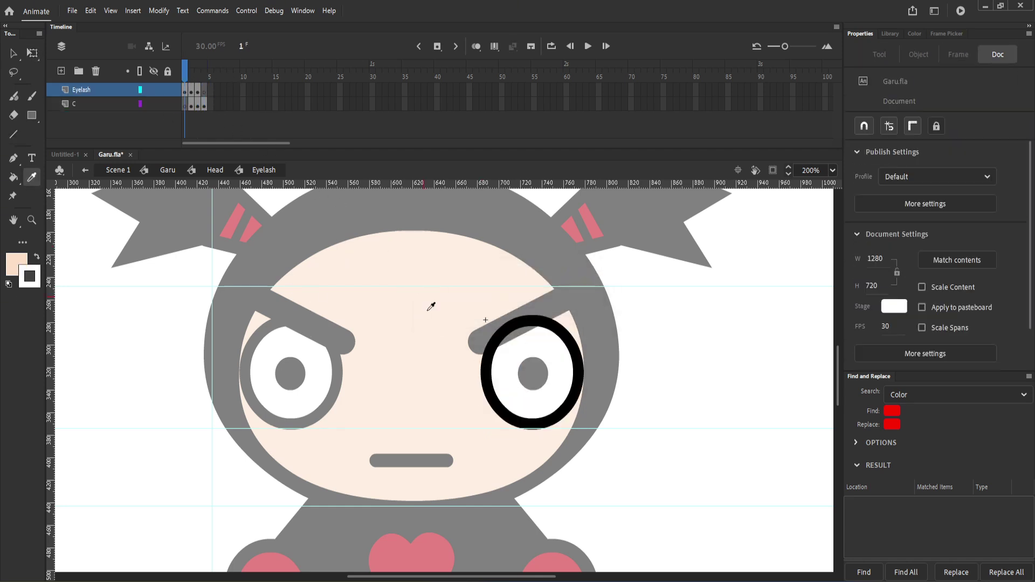
pyautogui.click(482, 369)
# Step: Draw a straight horizontal closed-eye line across the middle of the skin oval in frame 4 of the Eyelash layer
pyautogui.press('n')
pyautogui.moveTo(484, 372); pyautogui.dragTo(578, 377)
pyautogui.hotkey('ctrl', 'z')
pyautogui.hotkey('ctrl', 'z')
pyautogui.press('v')
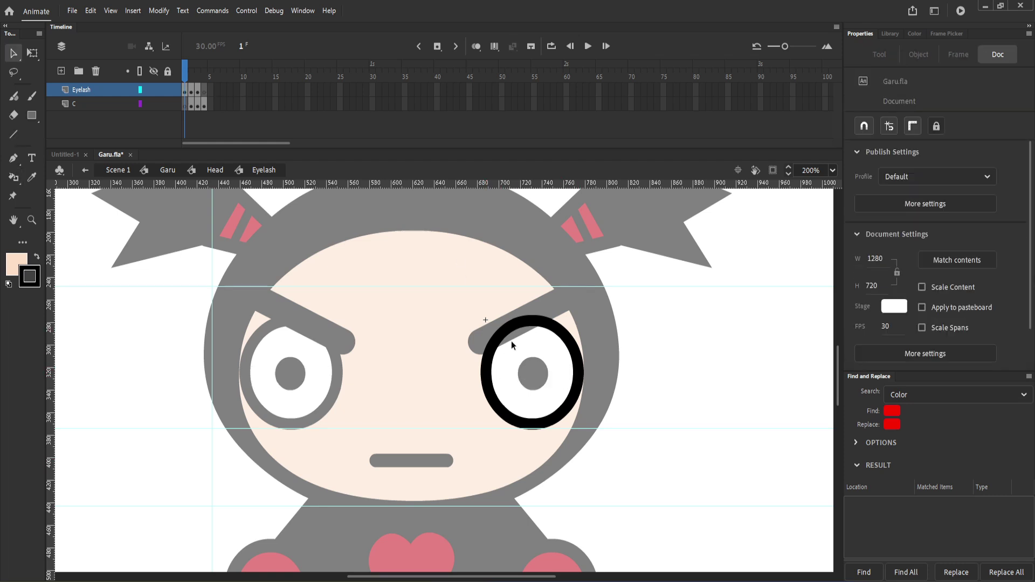
pyautogui.click(205, 91)
pyautogui.click(541, 377)
pyautogui.press('q')
pyautogui.click(667, 375)
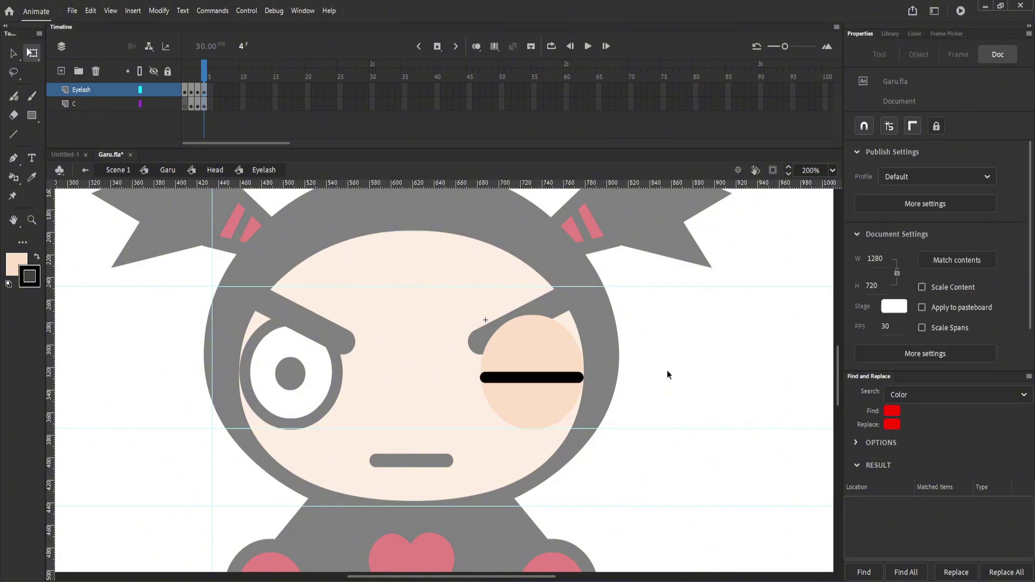
# Step: Copy the frame 3 keyframes of the Eyelash and C layers and paste them into frame 6
pyautogui.moveTo(204, 69); pyautogui.dragTo(216, 102)
pyautogui.click(199, 70)
pyautogui.rightClick(199, 101)
pyautogui.click(270, 273)
pyautogui.rightClick(216, 103)
pyautogui.click(263, 289)
pyautogui.click(222, 78)
# Step: Squash the eyelash outline in frame 6 vertically into a slightly narrower oval
pyautogui.click(534, 353)
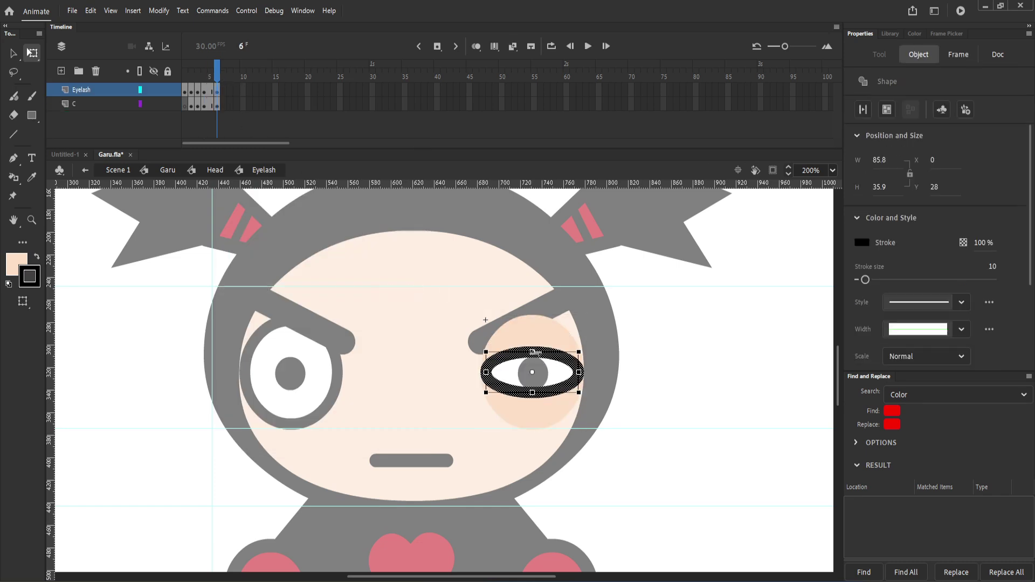
pyautogui.moveTo(532, 351); pyautogui.dragTo(532, 356)
pyautogui.click(648, 369)
pyautogui.click(559, 338)
pyautogui.click(154, 90)
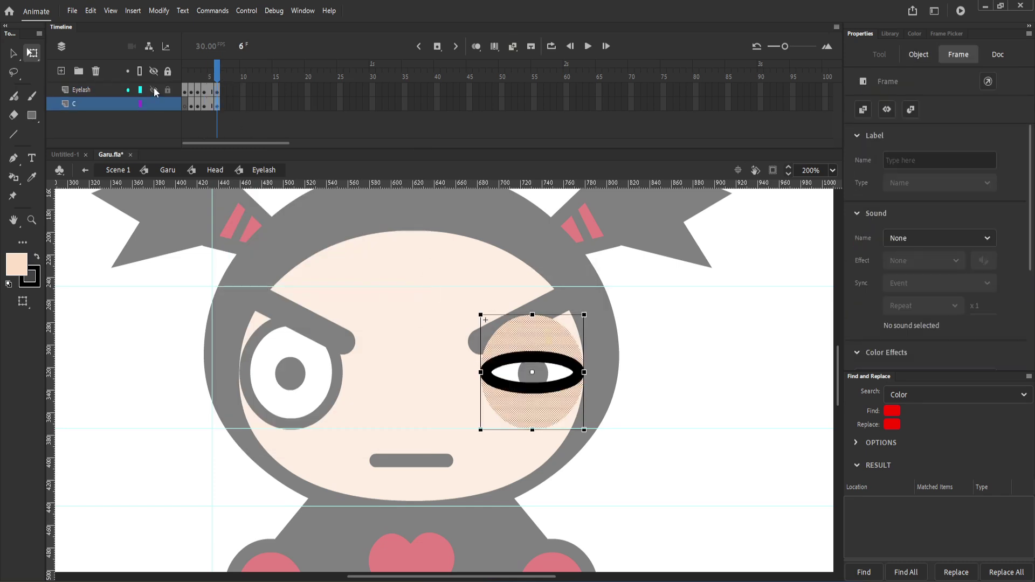
pyautogui.click(216, 78)
# Step: Copy the frame 2 keyframes of both layers into frame 7 and adjust the height of its eyelash outline
pyautogui.moveTo(192, 91); pyautogui.dragTo(222, 103)
pyautogui.rightClick(192, 94)
pyautogui.click(243, 267)
pyautogui.rightClick(222, 103)
pyautogui.click(256, 287)
pyautogui.click(223, 79)
pyautogui.click(532, 335)
pyautogui.moveTo(532, 335); pyautogui.dragTo(532, 309)
# Step: Paste the frame 1 eyelash keyframe into frames 8 and 9, and stretch the frame 8 outline to a height of 99.05
pyautogui.click(186, 93)
pyautogui.click(230, 92)
pyautogui.hotkey('ctrl', 'alt', 'v')
pyautogui.click(236, 92)
pyautogui.hotkey('ctrl', 'alt', 'v')
pyautogui.click(231, 92)
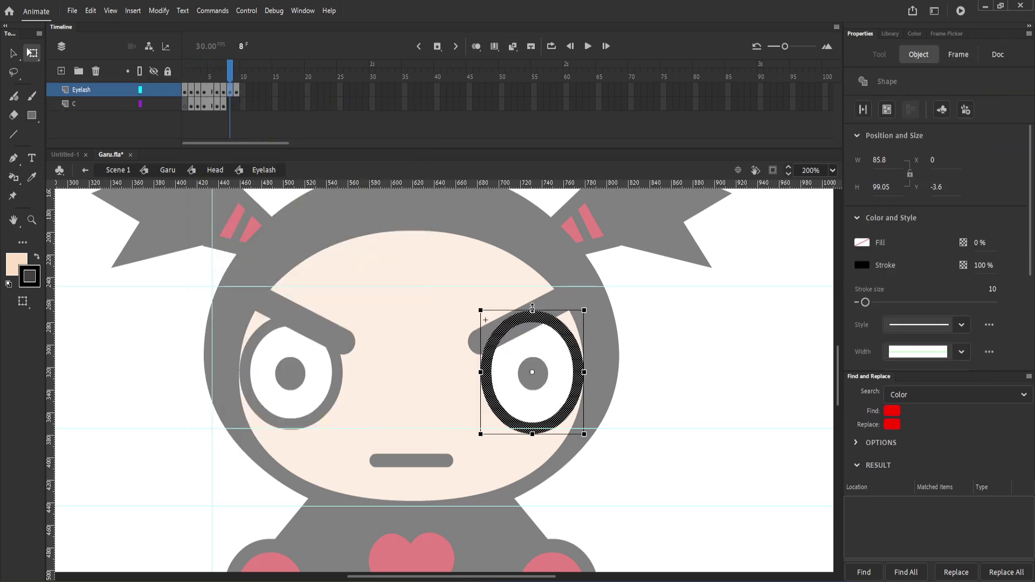
# Step: Play the timeline to check the first blink
pyautogui.doubleClick(674, 277)
pyautogui.press('Return')
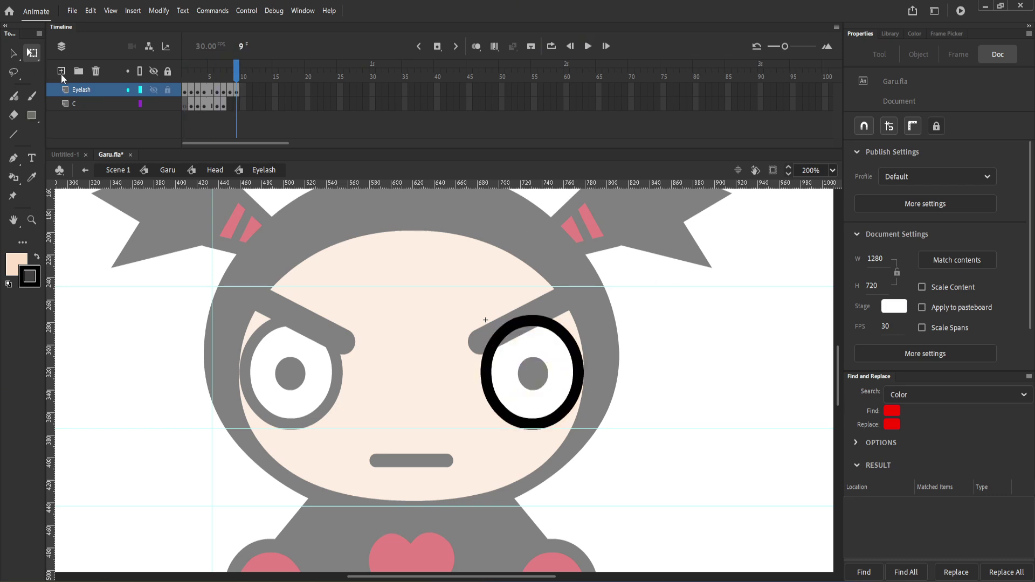
# Step: Add a new layer above Eyelash and label its first frame "Blink 1"
pyautogui.click(61, 71)
pyautogui.click(927, 161)
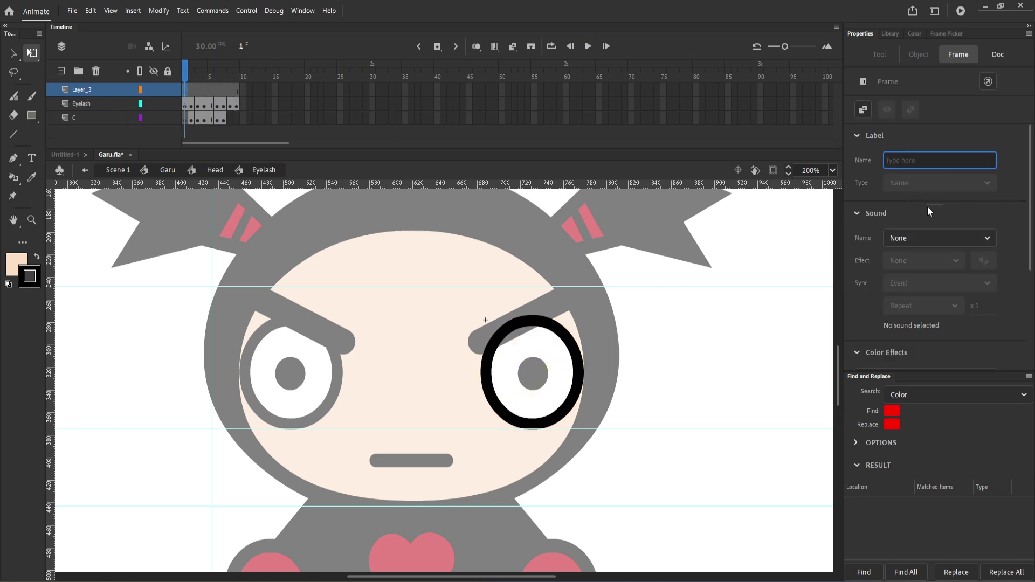
pyautogui.write('Blink 1')
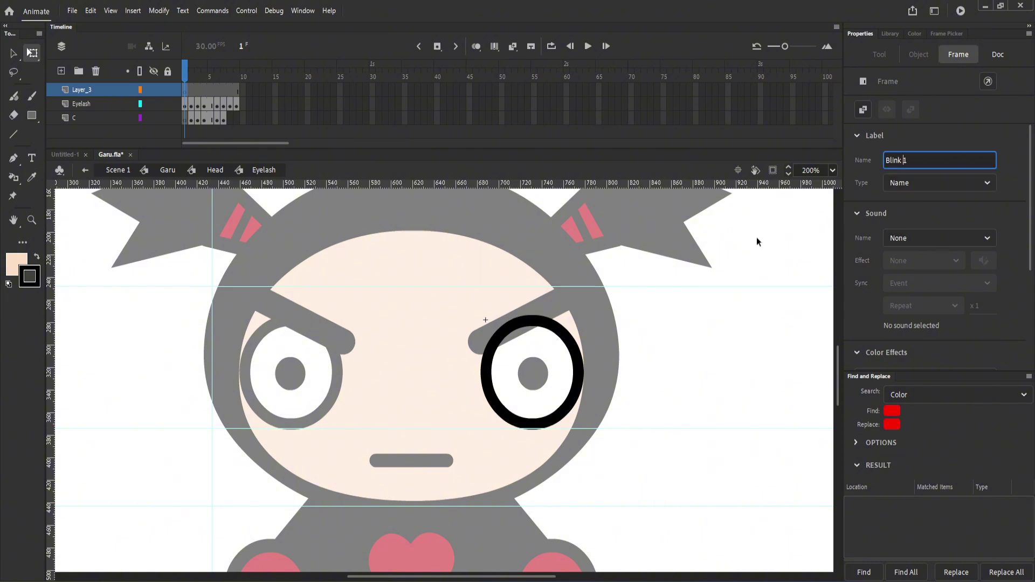
pyautogui.click(757, 241)
# Step: Insert keyframes at frames 10 and 13 of the label layer and label frame 13 "Blink 2"
pyautogui.click(242, 90)
pyautogui.press('F6')
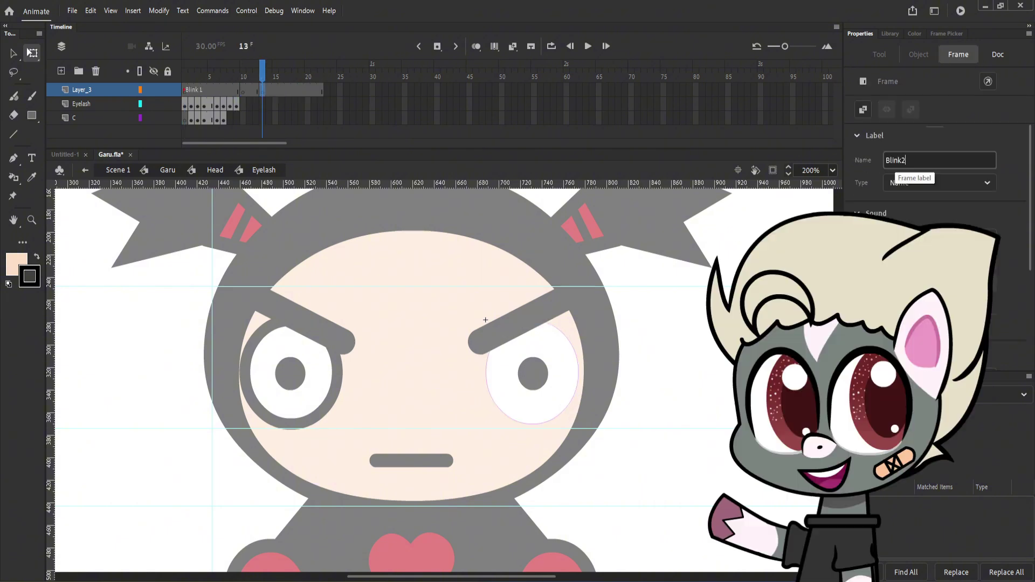
pyautogui.click(760, 232)
# Step: Insert blank Eyelash keyframes at frames 10 and 13, and paste the frame 1 outline in place in frame 13
pyautogui.click(185, 105)
pyautogui.click(263, 105)
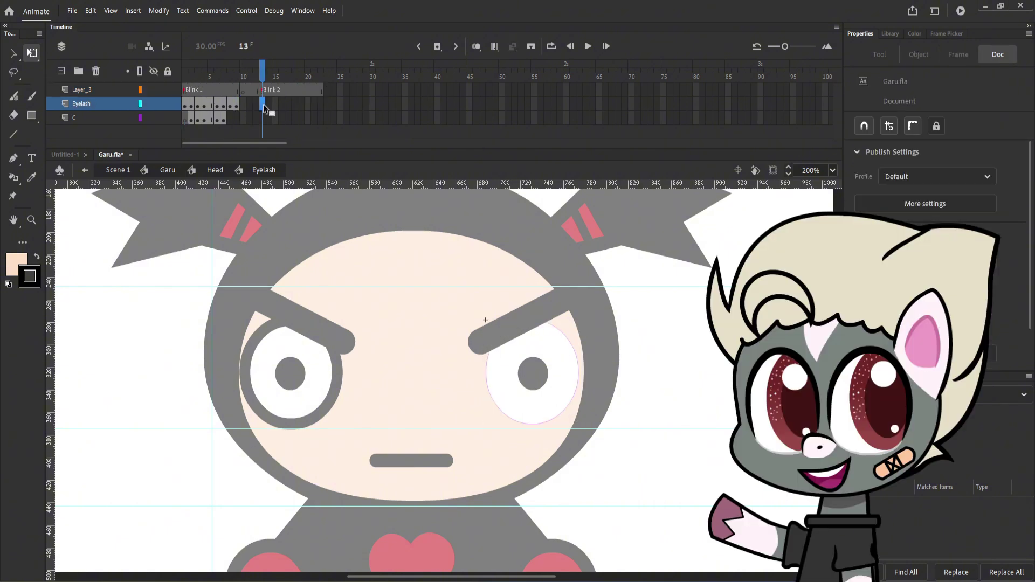
pyautogui.press('F7')
pyautogui.click(243, 106)
pyautogui.press('F7')
pyautogui.click(263, 106)
pyautogui.hotkey('ctrl', 'shift', 'v')
pyautogui.press('Escape')
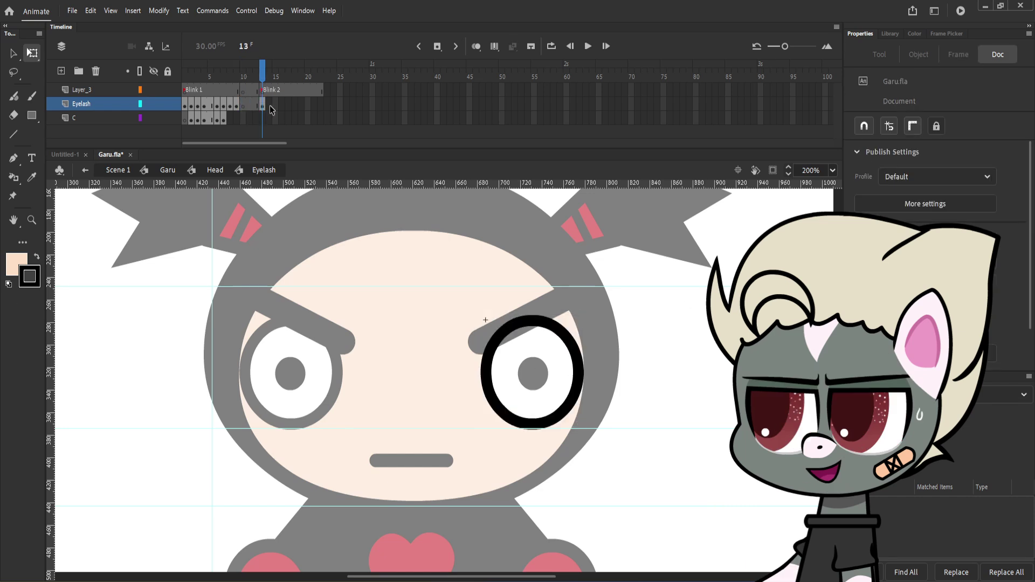
# Step: Insert a blank keyframe in frame 14 of the Eyelash layer and paste the full outline in place
pyautogui.click(270, 107)
pyautogui.press('F7')
pyautogui.click(270, 79)
pyautogui.hotkey('ctrl', 'shift', 'v')
pyautogui.press('Escape')
# Step: Draw a straight lid line across the upper part of the frame 14 outline and delete the arc above it
pyautogui.press('n')
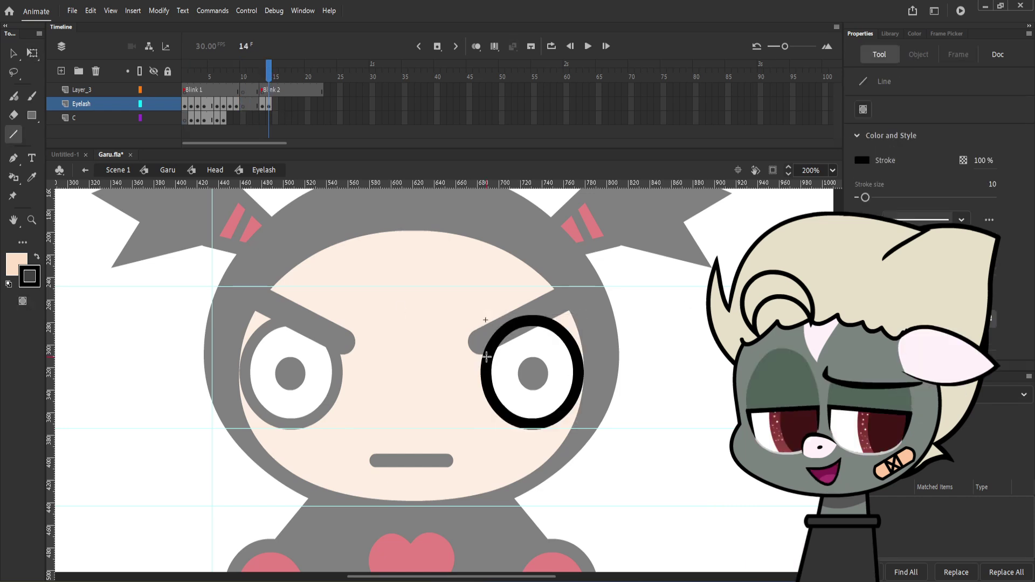
pyautogui.moveTo(485, 356); pyautogui.dragTo(580, 357)
pyautogui.press('v')
pyautogui.click(489, 347)
pyautogui.press('Delete')
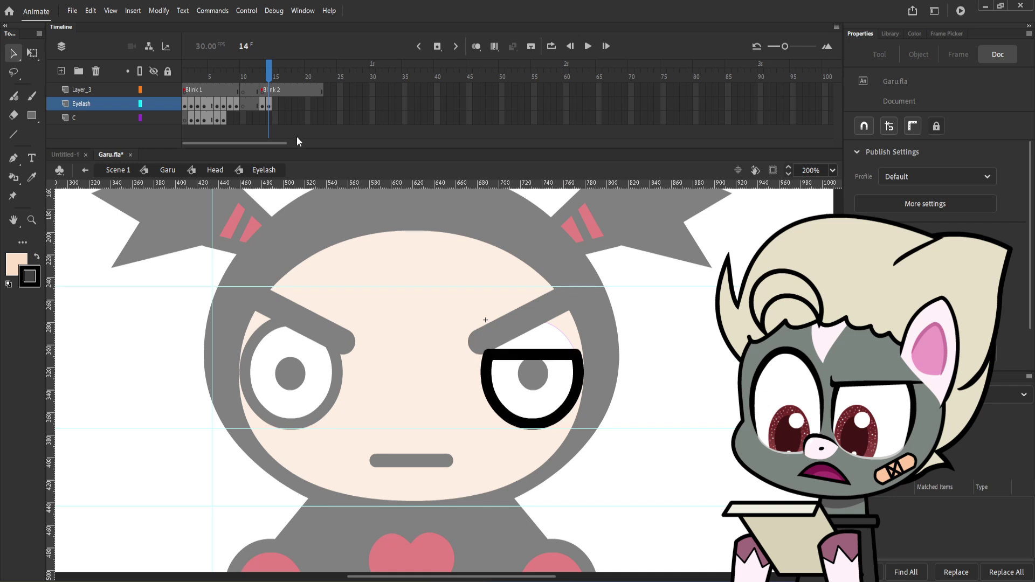
# Step: Insert a blank keyframe in frame 15 of the Eyelash layer and paste the full outline in place
pyautogui.click(275, 107)
pyautogui.press('F7')
pyautogui.hotkey('ctrl', 'shift', 'v')
pyautogui.press('Escape')
# Step: Draw a horizontal lid line through the middle of the frame 15 outline and delete its overhang and the upper arc
pyautogui.press('n')
pyautogui.moveTo(486, 372)
pyautogui.mouseDown()
pyautogui.moveTo(577, 382)
pyautogui.moveTo(609, 372)
pyautogui.mouseUp()
pyautogui.hotkey('ctrl', 'z')
pyautogui.hotkey('ctrl', 'z')
pyautogui.press('v')
pyautogui.click(593, 373)
pyautogui.press('Delete')
pyautogui.click(492, 350)
pyautogui.press('Delete')
# Step: Copy the lower eyelash arc from frame 15, paste it in place in frame 16 and add a keyframe at frame 17
pyautogui.press('F7')
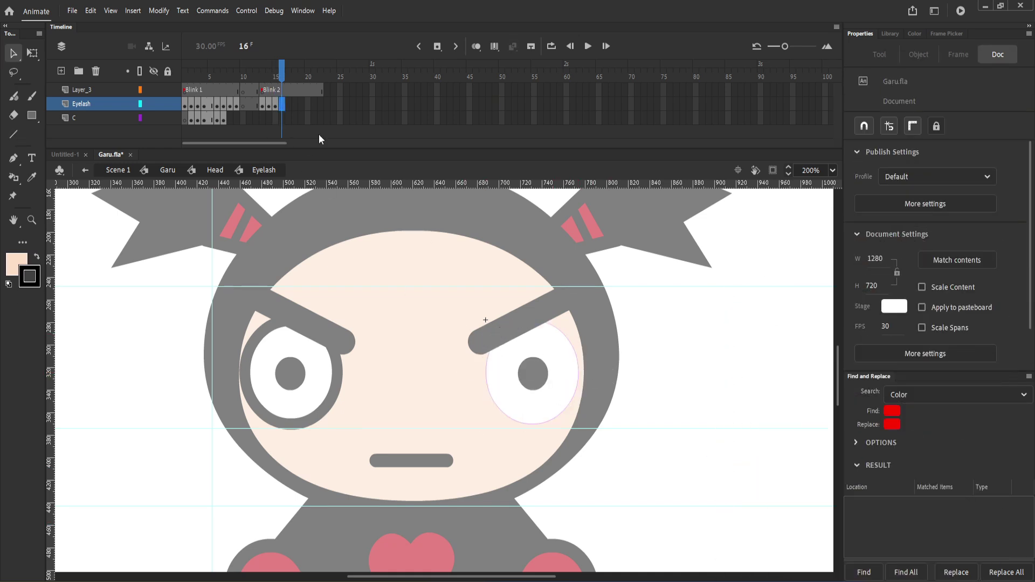
pyautogui.press(',')
pyautogui.click(491, 396)
pyautogui.click(281, 107)
pyautogui.press('F7')
pyautogui.hotkey('ctrl', 'shift', 'v')
pyautogui.press('F6')
# Step: Squash the lower eyelash arc in frame 16 slightly from its bottom edge
pyautogui.click(282, 107)
pyautogui.press('q')
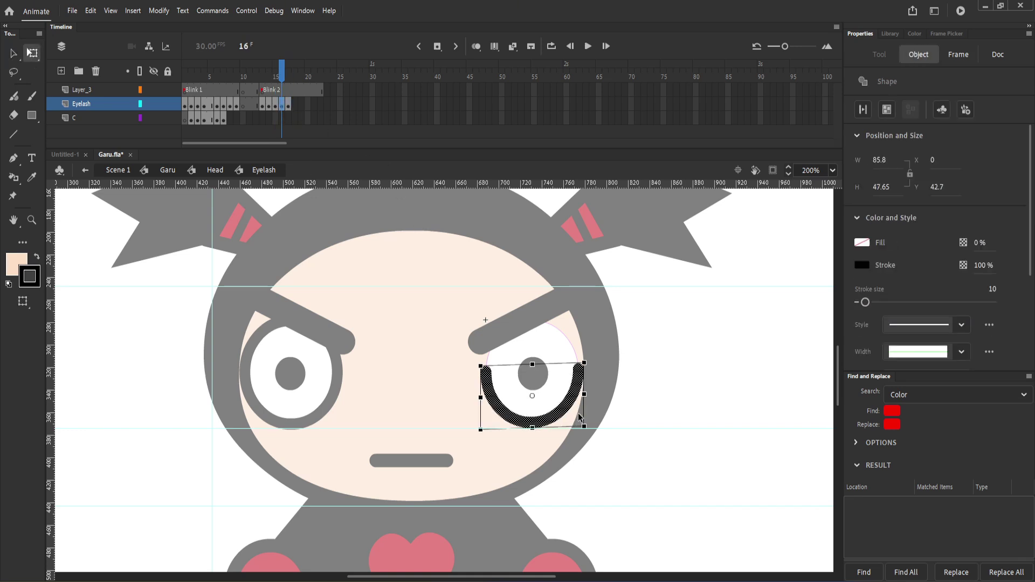
pyautogui.hotkey('ctrl', 'z')
pyautogui.moveTo(532, 429); pyautogui.dragTo(534, 426)
pyautogui.click(288, 107)
# Step: Copy the full eyelash outline from frame 13 and paste it in place in a blank keyframe at frame 18
pyautogui.click(264, 107)
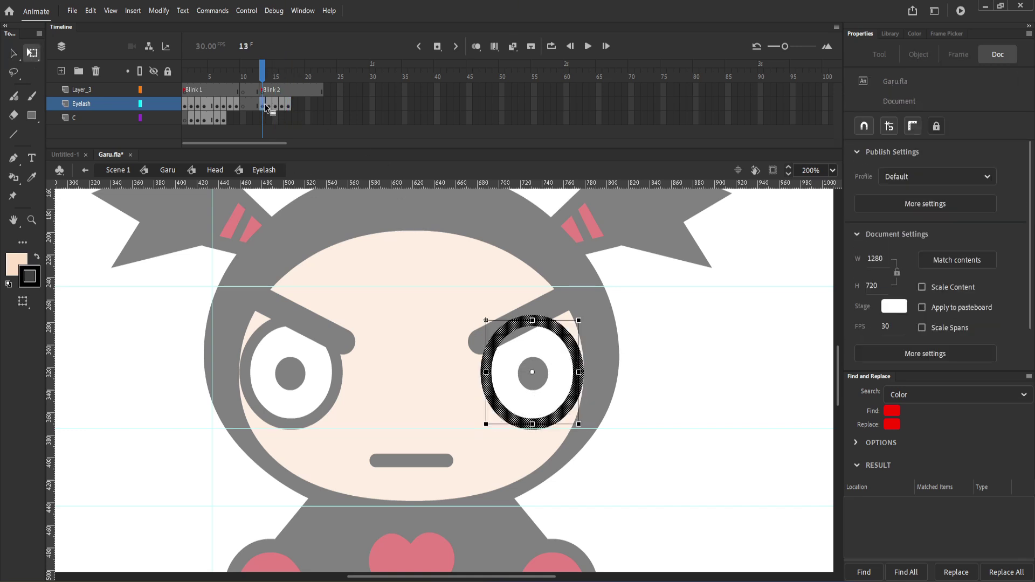
pyautogui.hotkey('ctrl', 'c')
pyautogui.click(295, 108)
pyautogui.press('F7')
pyautogui.hotkey('ctrl', 'shift', 'v')
pyautogui.click(477, 387)
pyautogui.press('n')
pyautogui.moveTo(479, 387); pyautogui.dragTo(580, 387)
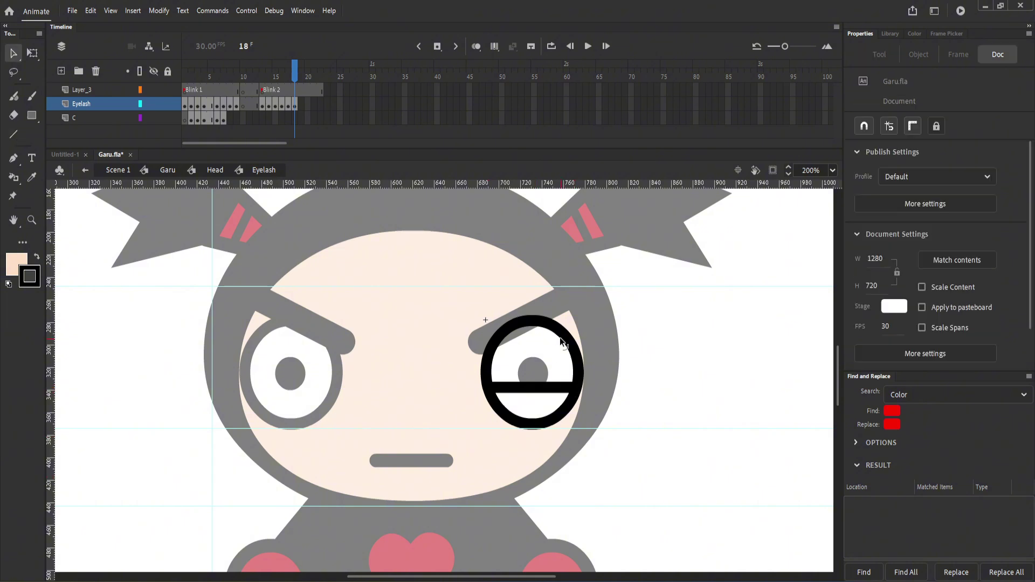
pyautogui.press('v')
pyautogui.hotkey('ctrl', 'z')
# Step: Draw a lid line across the lower part of the frame 18 outline and delete its overhanging ends and the upper arc
pyautogui.press('n')
pyautogui.moveTo(475, 390); pyautogui.dragTo(603, 390)
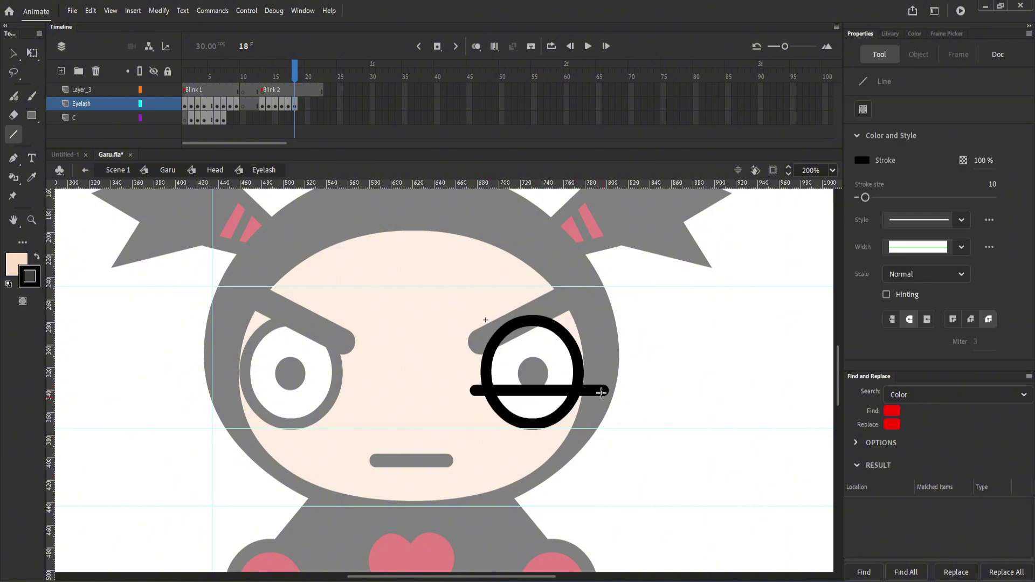
pyautogui.press('v')
pyautogui.click(594, 391)
pyautogui.press('Delete')
pyautogui.click(477, 390)
pyautogui.press('Delete')
# Step: Insert a blank keyframe in frame 19 of the Eyelash layer and paste the full outline in place
pyautogui.click(301, 107)
pyautogui.press('F7')
pyautogui.hotkey('ctrl', 'shift', 'v')
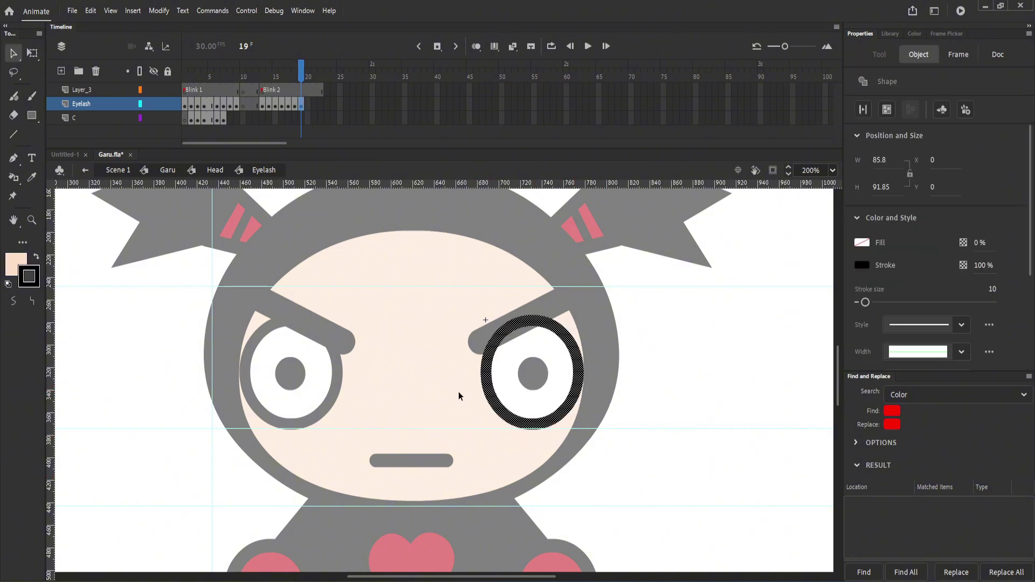
pyautogui.click(458, 393)
pyautogui.press('n')
pyautogui.moveTo(487, 355); pyautogui.dragTo(588, 358)
pyautogui.hotkey('ctrl', 'z')
pyautogui.press('v')
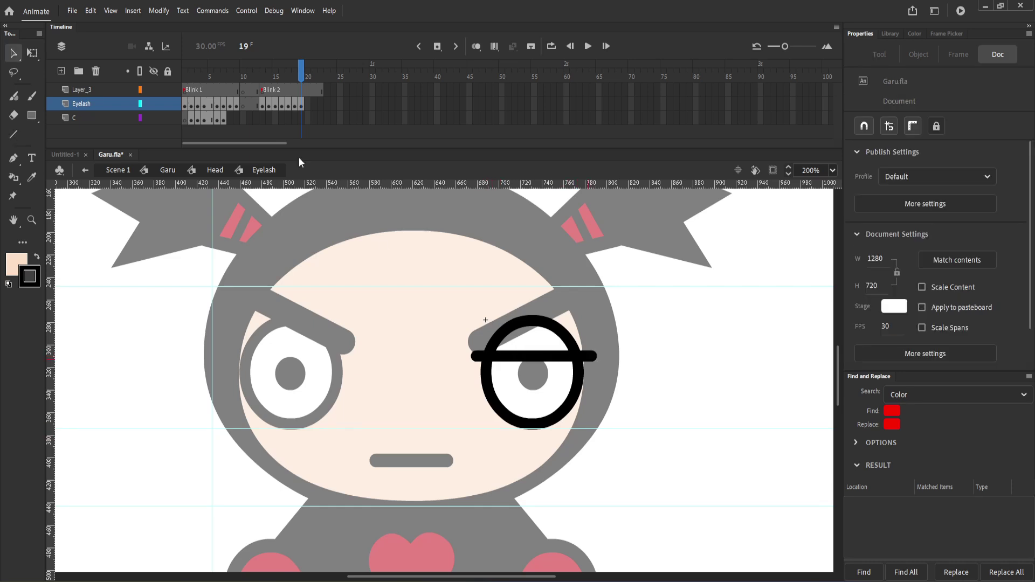
pyautogui.moveTo(191, 79); pyautogui.dragTo(301, 72)
pyautogui.hotkey('ctrl', 'z')
# Step: Draw a lid line just above the middle of the frame 19 outline and delete its overhanging ends and the upper arc
pyautogui.press('n')
pyautogui.moveTo(465, 362); pyautogui.dragTo(605, 361)
pyautogui.press('v')
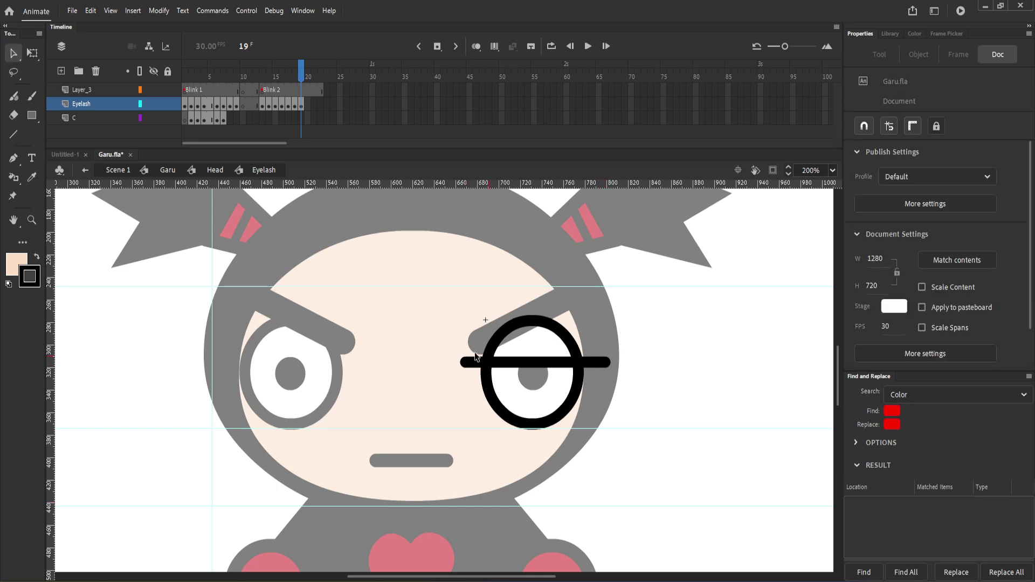
pyautogui.click(472, 361)
pyautogui.press('Delete')
pyautogui.click(532, 322)
pyautogui.keyDown('shift'); pyautogui.click(600, 362); pyautogui.keyUp('shift')
pyautogui.press('Delete')
# Step: Insert blank keyframes in layer C at frames 16, 10 and 8
pyautogui.moveTo(269, 66)
pyautogui.mouseDown()
pyautogui.moveTo(300, 76)
pyautogui.moveTo(273, 75)
pyautogui.mouseUp()
pyautogui.click(281, 120)
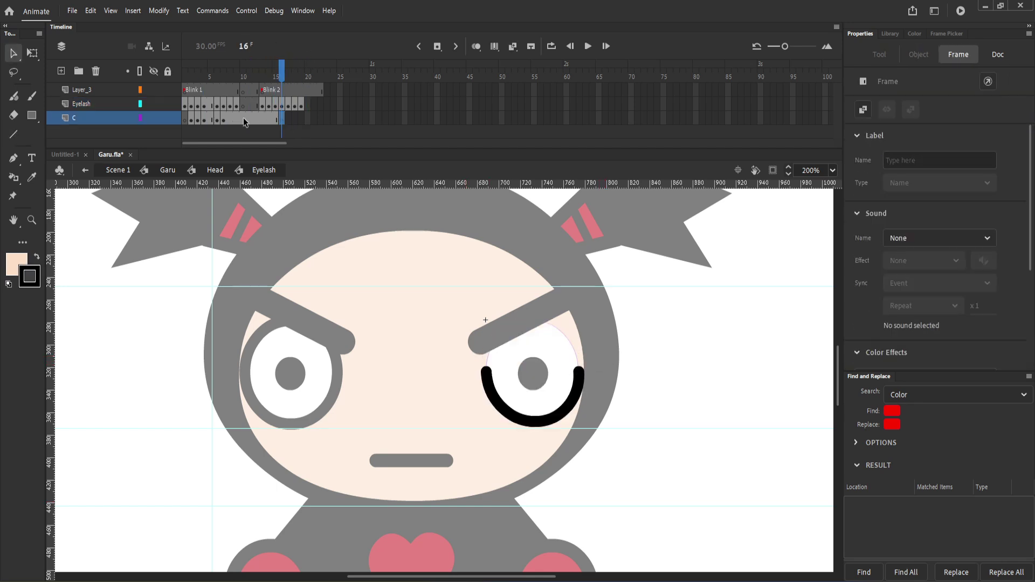
pyautogui.click(243, 119)
pyautogui.press('F7')
pyautogui.click(230, 120)
pyautogui.press('F7')
# Step: Paste the eyelid fill in place in layer C at frames 16 and 14
pyautogui.click(283, 119)
pyautogui.hotkey('ctrl', 'shift', 'v')
pyautogui.click(288, 119)
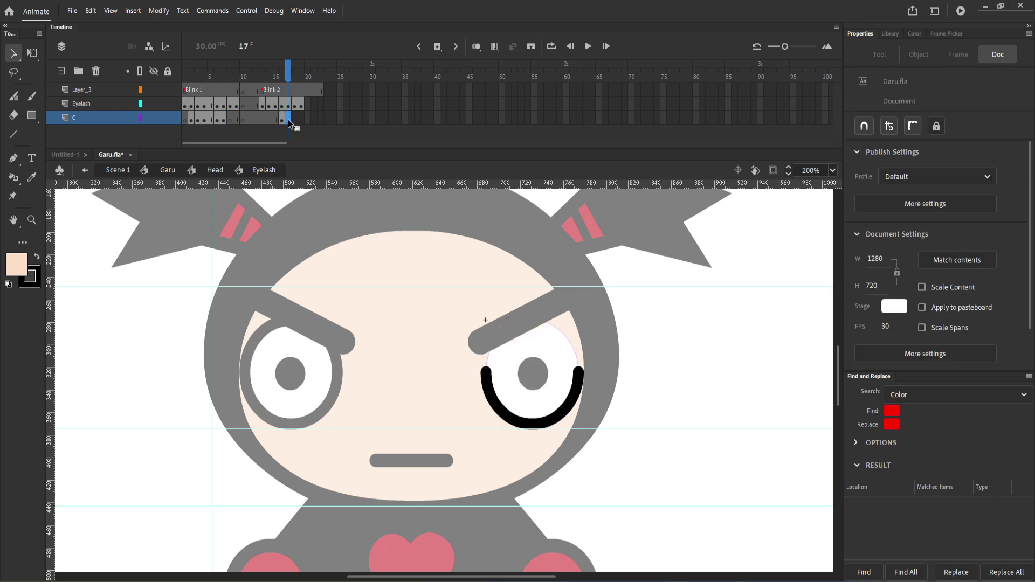
pyautogui.click(294, 119)
pyautogui.click(279, 118)
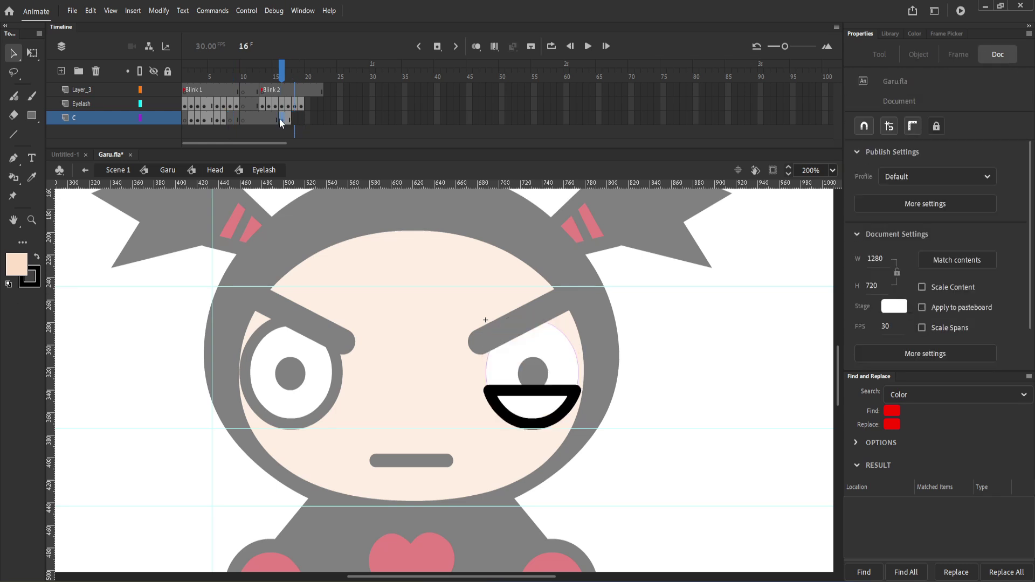
pyautogui.click(267, 117)
pyautogui.hotkey('ctrl', 'shift', 'v')
# Step: Draw a cutting line across the frame 14 eyelid at lid height and delete the fill below it and the leftover line ends
pyautogui.click(462, 351)
pyautogui.press('n')
pyautogui.moveTo(467, 351); pyautogui.dragTo(607, 355)
pyautogui.hotkey('ctrl', 'z')
pyautogui.hotkey('ctrl', 'z')
pyautogui.press('v')
pyautogui.click(536, 377)
pyautogui.press('Delete')
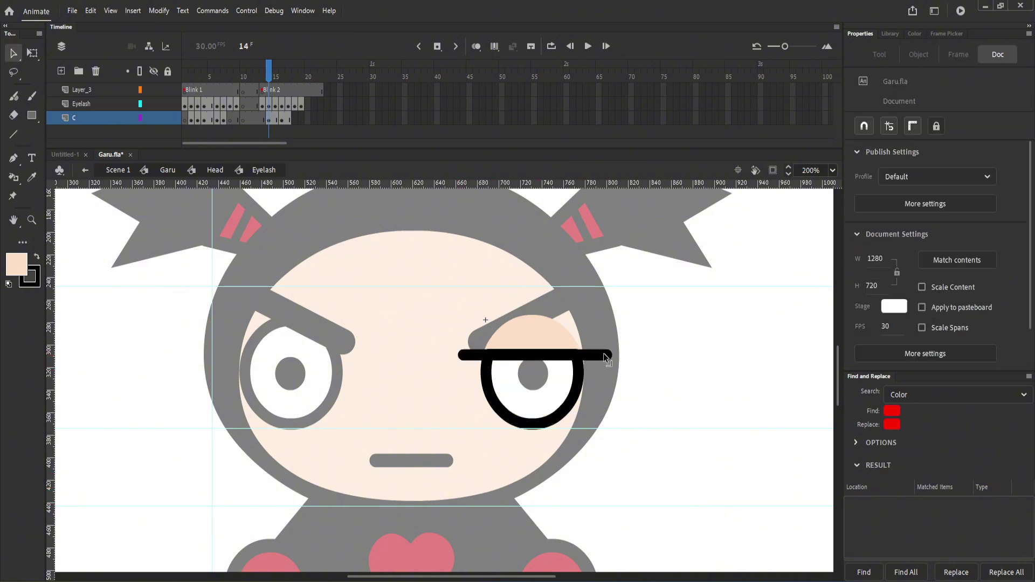
pyautogui.click(603, 353)
pyautogui.press('Delete')
pyautogui.click(471, 355)
pyautogui.press('Delete')
# Step: Draw a horizontal cutting line along the frame 15 lid in layer C and trim away the eyelid fill below it
pyautogui.click(274, 117)
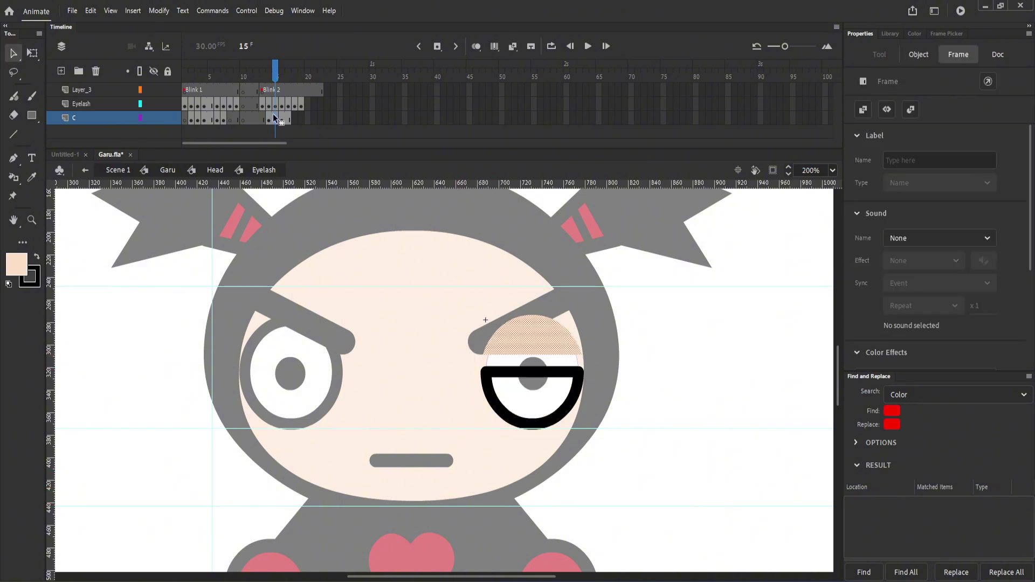
pyautogui.click(471, 385)
pyautogui.press('n')
pyautogui.moveTo(468, 373); pyautogui.dragTo(600, 379)
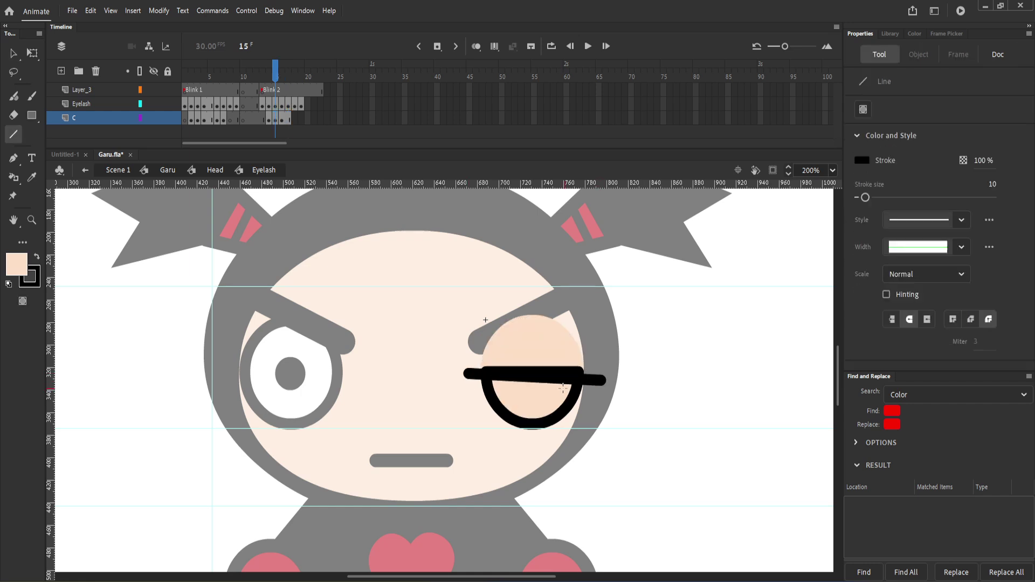
pyautogui.hotkey('ctrl', 'z')
pyautogui.moveTo(466, 370); pyautogui.dragTo(597, 370)
pyautogui.press('v')
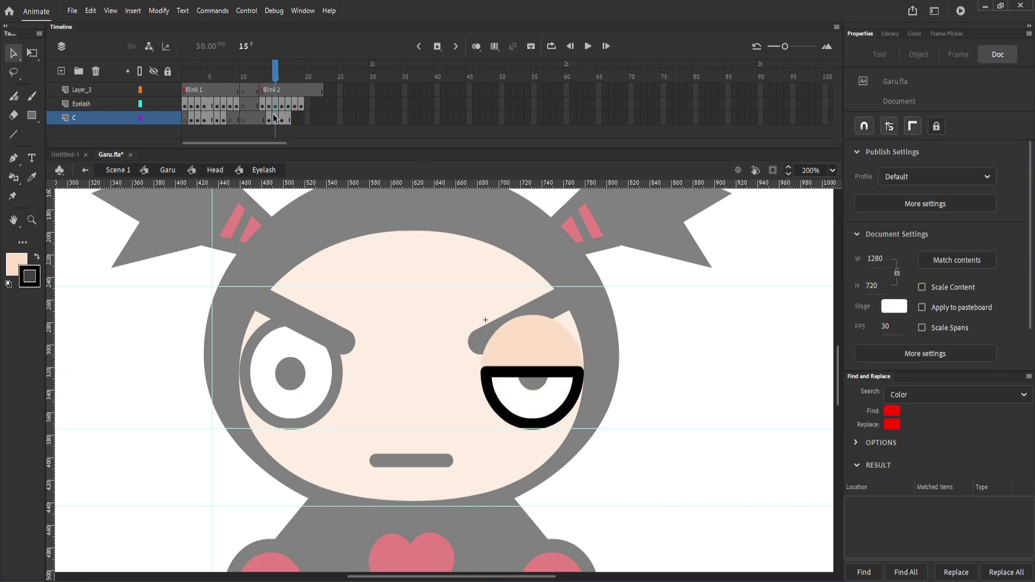
# Step: Insert eyelid keyframes in layer C at frames 18 and 19
pyautogui.click(294, 119)
pyautogui.press('Escape')
pyautogui.press('n')
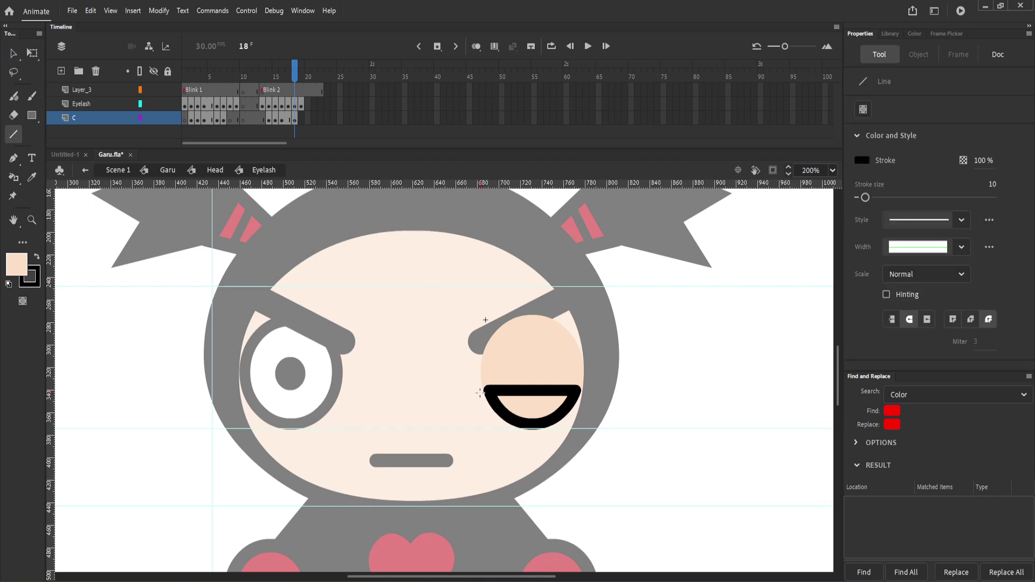
pyautogui.click(297, 117)
pyautogui.press('F6')
pyautogui.click(294, 119)
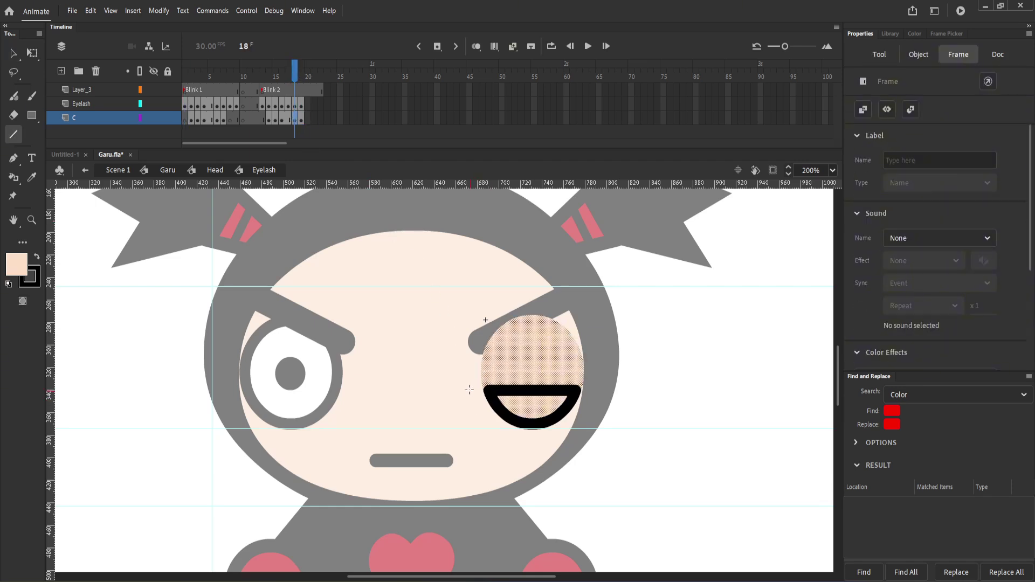
# Step: Cut the frame 18 eyelid along its lid line and delete the fill below and the leftover line
pyautogui.moveTo(469, 388); pyautogui.dragTo(596, 388)
pyautogui.press('v')
pyautogui.click(538, 405)
pyautogui.press('Delete')
pyautogui.doubleClick(596, 389)
pyautogui.press('Delete')
pyautogui.press('.')
# Step: Cut the frame 19 eyelid along its higher lid line and remove the fill below it
pyautogui.press('n')
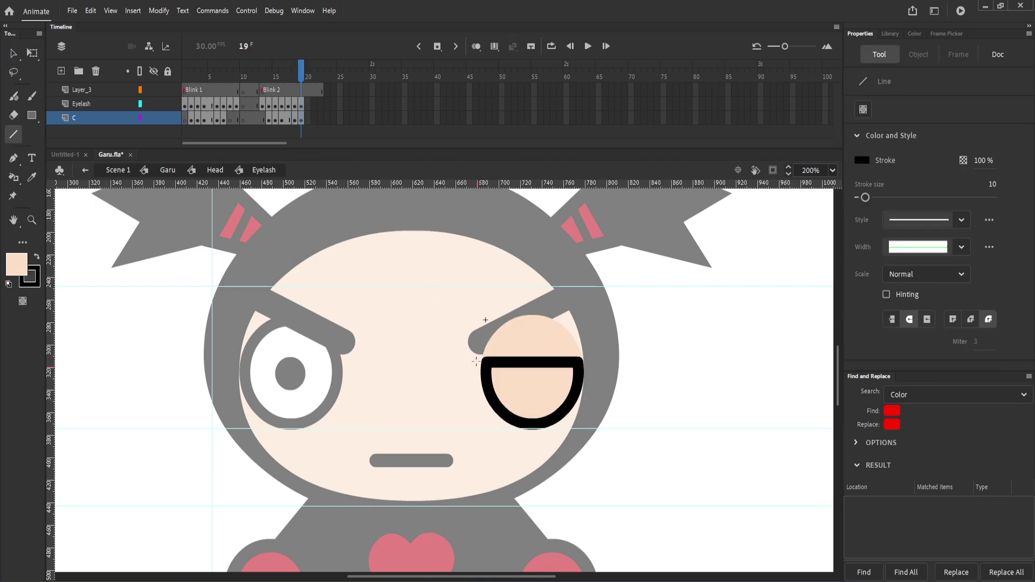
pyautogui.moveTo(468, 362); pyautogui.dragTo(610, 362)
pyautogui.press('v')
pyautogui.click(554, 385)
pyautogui.doubleClick(598, 364)
pyautogui.press('Escape')
# Step: Extend the Eyelash layer's Blink 2 keyframes to frame 21 and preview the blink with loop playback
pyautogui.click(231, 104)
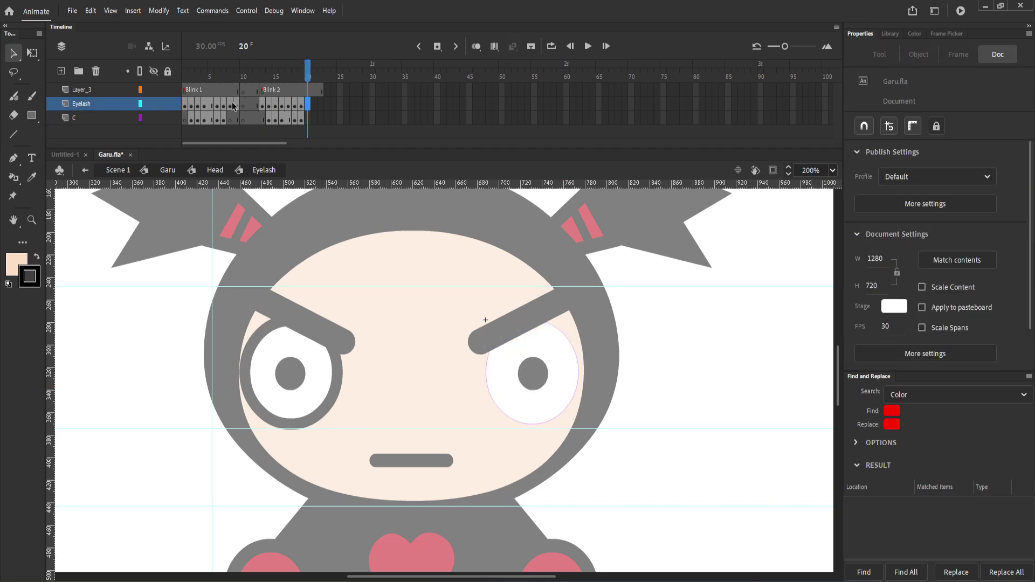
pyautogui.rightClick(231, 103)
pyautogui.click(273, 216)
pyautogui.moveTo(258, 74)
pyautogui.mouseDown()
pyautogui.moveTo(313, 73)
pyautogui.moveTo(268, 70)
pyautogui.mouseUp()
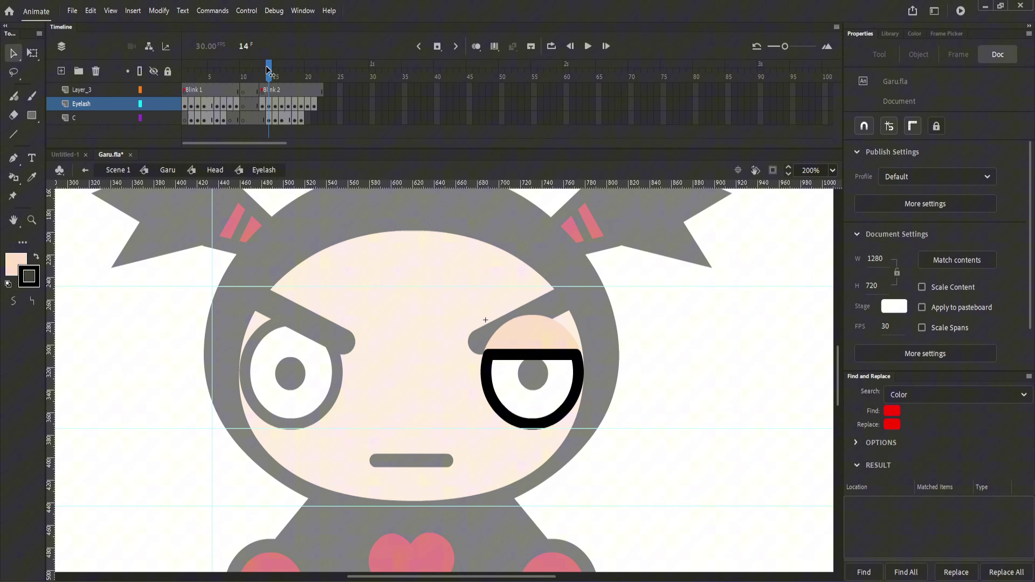
pyautogui.click(552, 46)
pyautogui.moveTo(282, 63); pyautogui.dragTo(313, 68)
pyautogui.press('Return')
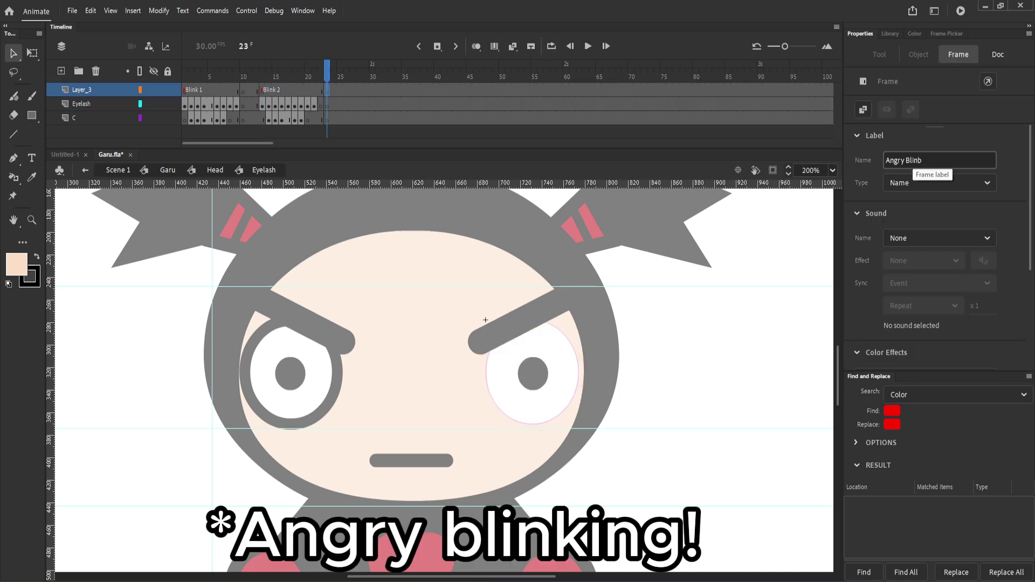
# Step: Label the keyframe at frame 23 of Layer_3 "Angry Blink"
pyautogui.press('BackSpace')
pyautogui.write('k')
pyautogui.press('Return')
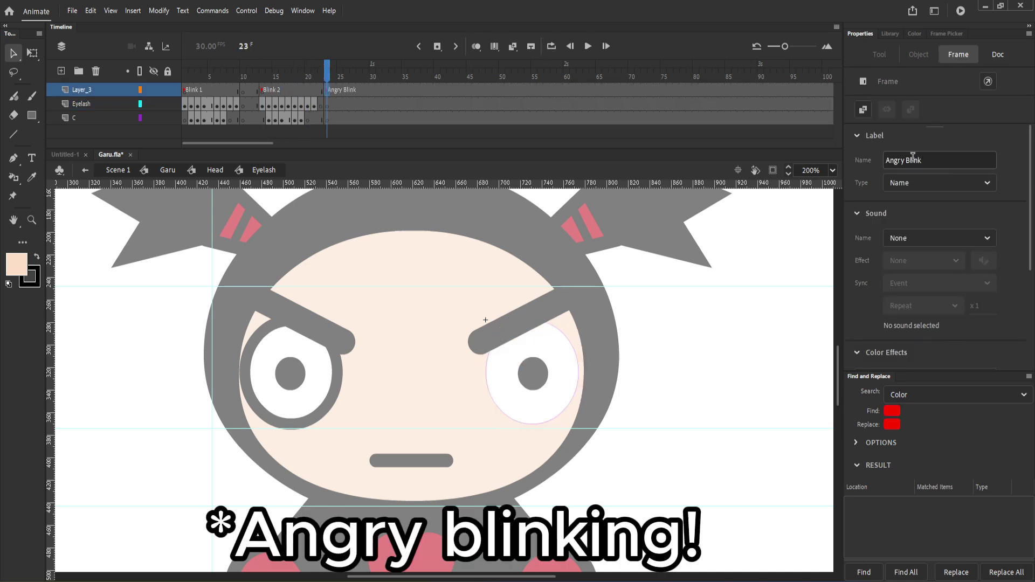
# Step: Paste the full eyelash outline in place in frame 23 of the Eyelash layer
pyautogui.click(327, 110)
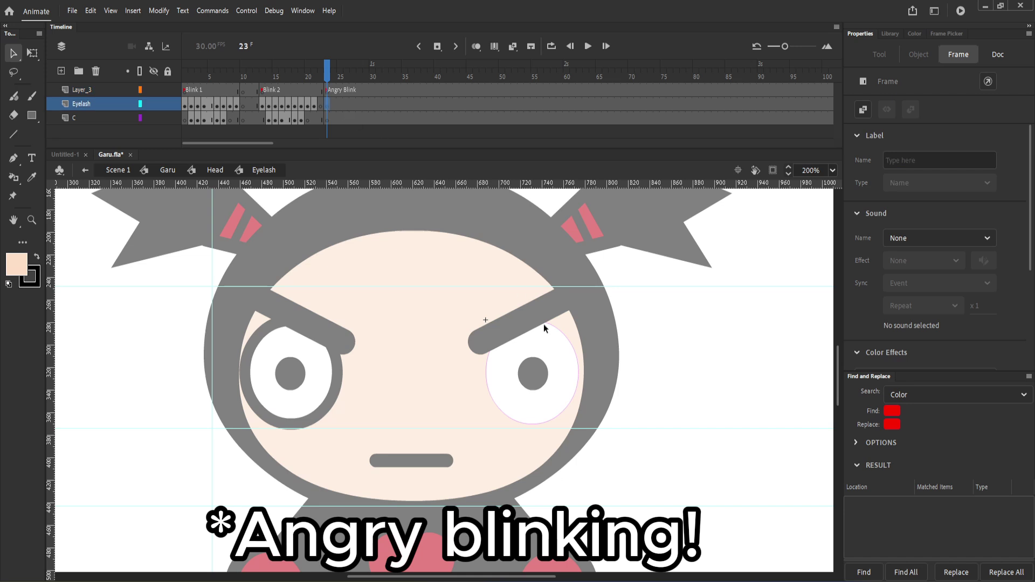
pyautogui.hotkey('ctrl', 'shift', 'v')
pyautogui.press('n')
pyautogui.press('v')
pyautogui.click(505, 383)
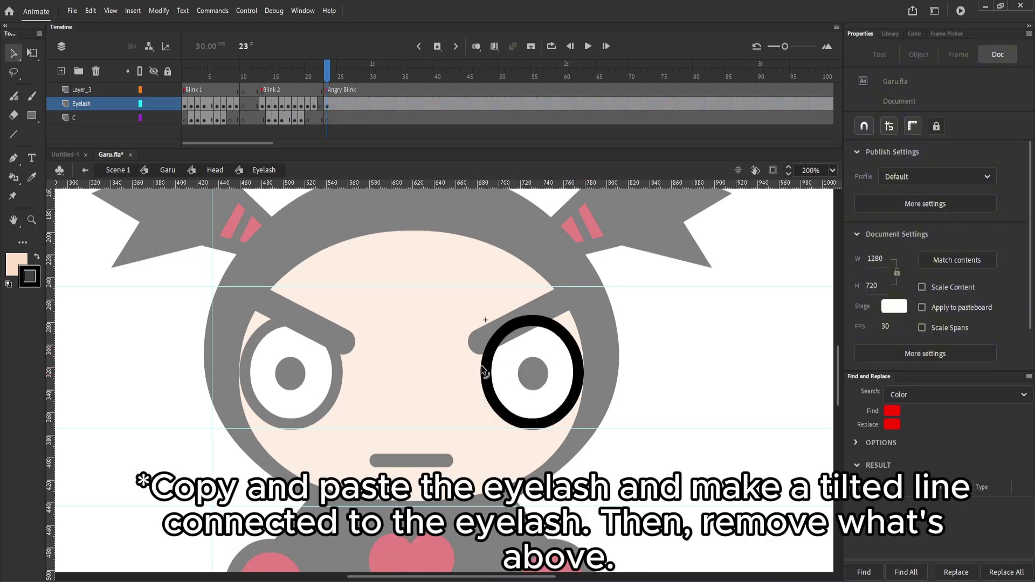
# Step: Draw a lid line tilted upward to the outer corner across the frame 23 outline and delete the arc above it
pyautogui.press('n')
pyautogui.moveTo(482, 367); pyautogui.dragTo(577, 341)
pyautogui.press('v')
pyautogui.click(543, 321)
pyautogui.press('Delete')
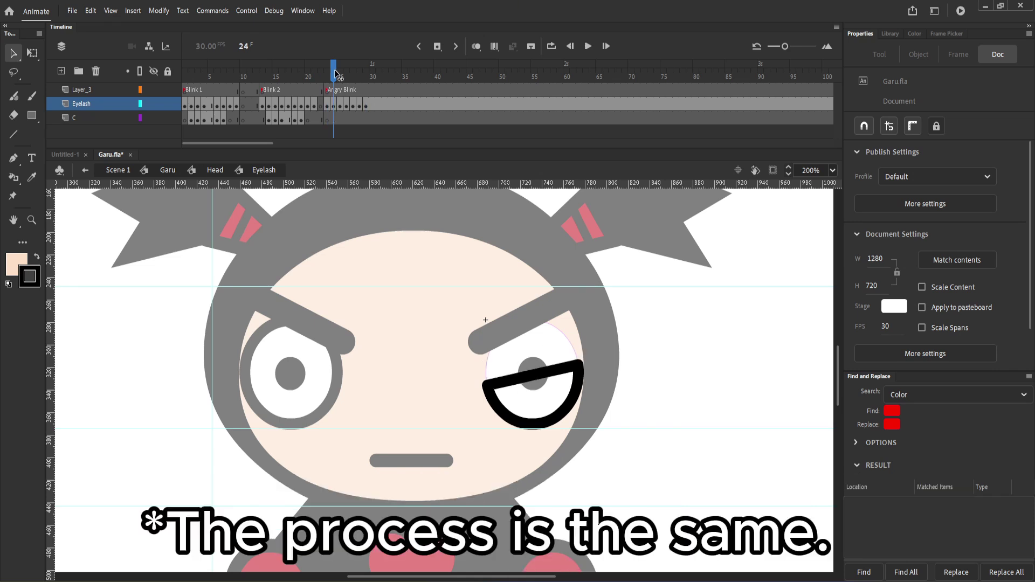
# Step: Draw a lower tilted lid line in frame 25 of the Eyelash layer and delete the old lid above it
pyautogui.press('.')
pyautogui.press('n')
pyautogui.moveTo(491, 396); pyautogui.dragTo(578, 379)
pyautogui.press('v')
pyautogui.click(485, 380)
pyautogui.keyDown('shift'); pyautogui.click(531, 356); pyautogui.keyUp('shift')
pyautogui.press('Delete')
pyautogui.click(578, 360)
pyautogui.press('Delete')
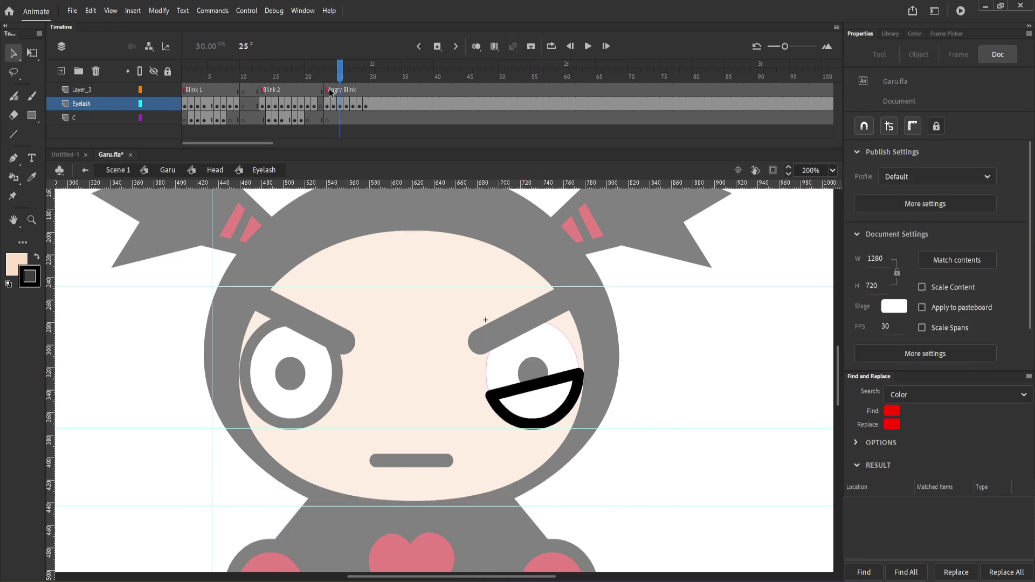
# Step: Draw a nearly closed tilted lid line in frame 26 of the Eyelash layer and delete the old lid line above it
pyautogui.press(',')
pyautogui.press('.')
pyautogui.press('.')
pyautogui.press('n')
pyautogui.moveTo(497, 410); pyautogui.dragTo(584, 381)
pyautogui.press('v')
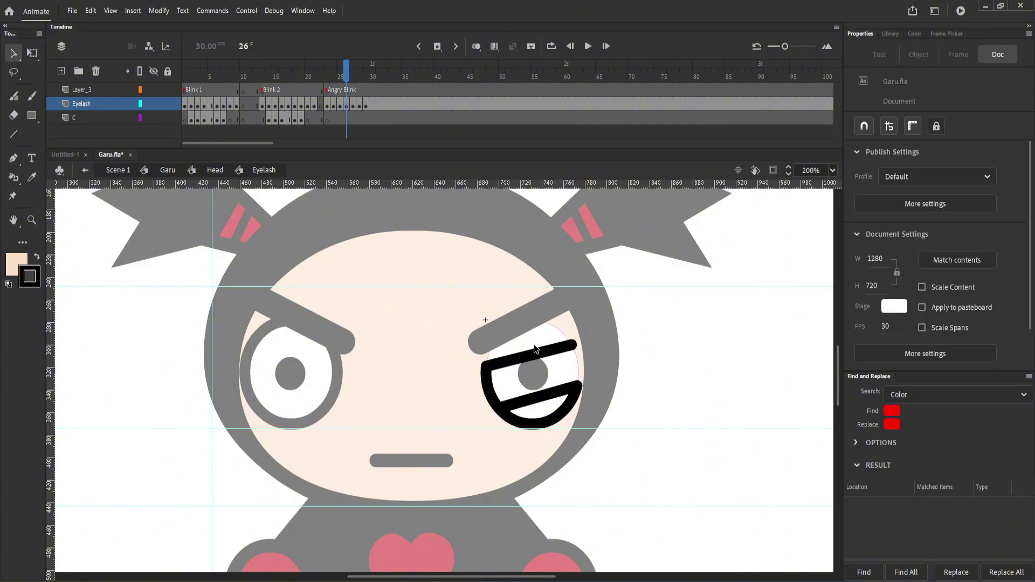
pyautogui.click(512, 356)
pyautogui.press('Delete')
# Step: Copy the closed eyelash arc from frame 16 and paste it in place over the outline in frame 28 of the Eyelash layer
pyautogui.press('.')
pyautogui.hotkey('ctrl', 'shift', 'v')
pyautogui.click(281, 118)
pyautogui.click(282, 104)
pyautogui.hotkey('ctrl', 'c')
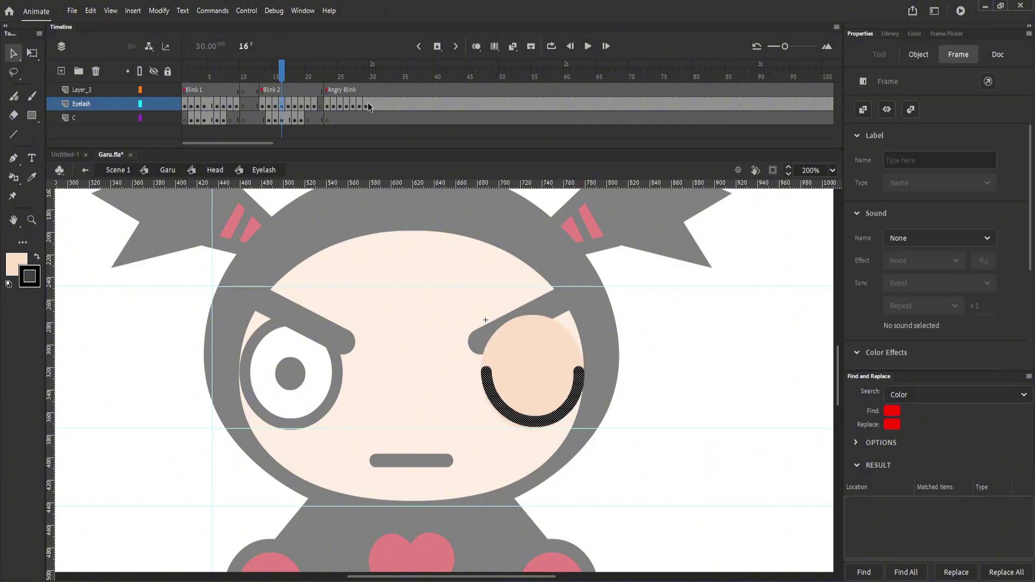
pyautogui.click(358, 106)
pyautogui.press('Delete')
pyautogui.hotkey('ctrl', 'shift', 'v')
pyautogui.press('q')
# Step: Extend the Eyelash layer's Angry Blink keyframes to frame 32
pyautogui.click(365, 71)
pyautogui.press('F6')
pyautogui.press('F6')
pyautogui.press('F6')
pyautogui.click(359, 107)
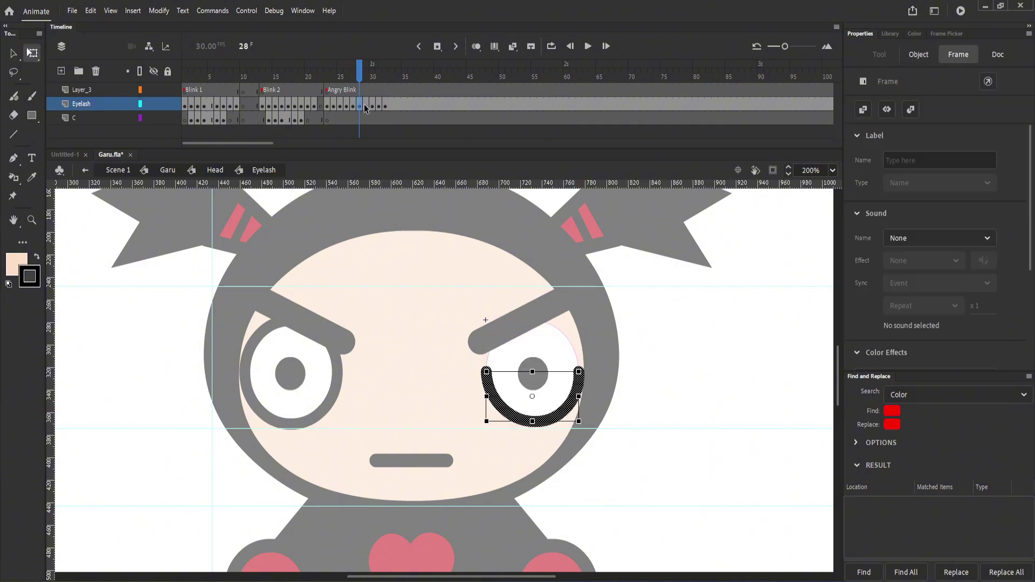
# Step: Draw a lower tilted lid line in frame 29 of the Eyelash layer and delete the lid above it
pyautogui.press('.')
pyautogui.moveTo(488, 389); pyautogui.dragTo(578, 368)
pyautogui.click(487, 376)
pyautogui.press('Delete')
pyautogui.press('.')
pyautogui.doubleClick(503, 363)
pyautogui.press('q')
# Step: Clear the keyframe at frame 32 of the Eyelash layer and scrub through the Angry Blink
pyautogui.rightClick(386, 106)
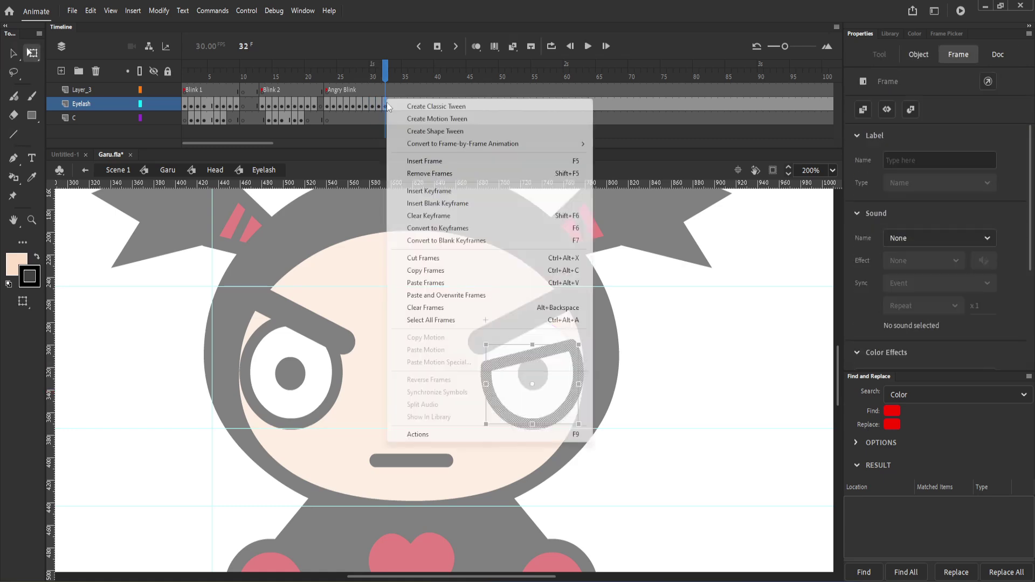
pyautogui.click(432, 216)
pyautogui.moveTo(327, 76); pyautogui.dragTo(360, 83)
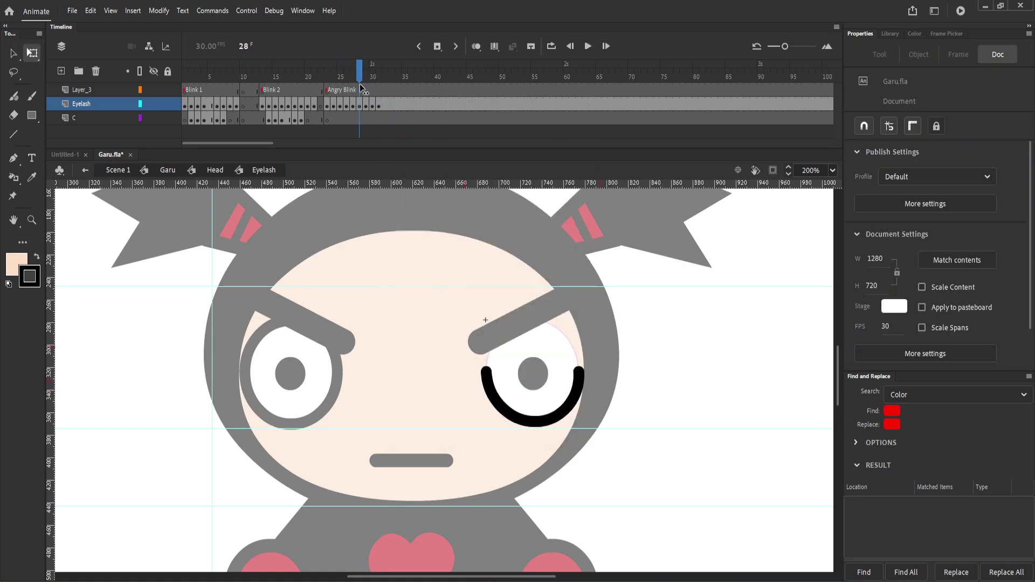
# Step: Copy the eyelid fill from frame 17 of layer C and paste it into frame 23, with a blank keyframe at frame 31
pyautogui.click(289, 119)
pyautogui.hotkey('ctrl', 'c')
pyautogui.click(353, 119)
pyautogui.click(379, 120)
pyautogui.press('F7')
pyautogui.click(327, 120)
pyautogui.hotkey('ctrl', 'v')
# Step: With the Eyelash layer locked, draw a tilted cutting line across the layer C eyelid and add keyframes from frame 24 on
pyautogui.click(167, 103)
pyautogui.moveTo(449, 377); pyautogui.dragTo(595, 337)
pyautogui.click(334, 120)
pyautogui.press('F6')
pyautogui.rightClick(351, 120)
pyautogui.click(398, 229)
# Step: Trim the layer C eyelid along the tilted lid lines through the Angry Blink frames
pyautogui.click(561, 377)
pyautogui.press('.')
pyautogui.press('.')
pyautogui.press('.')
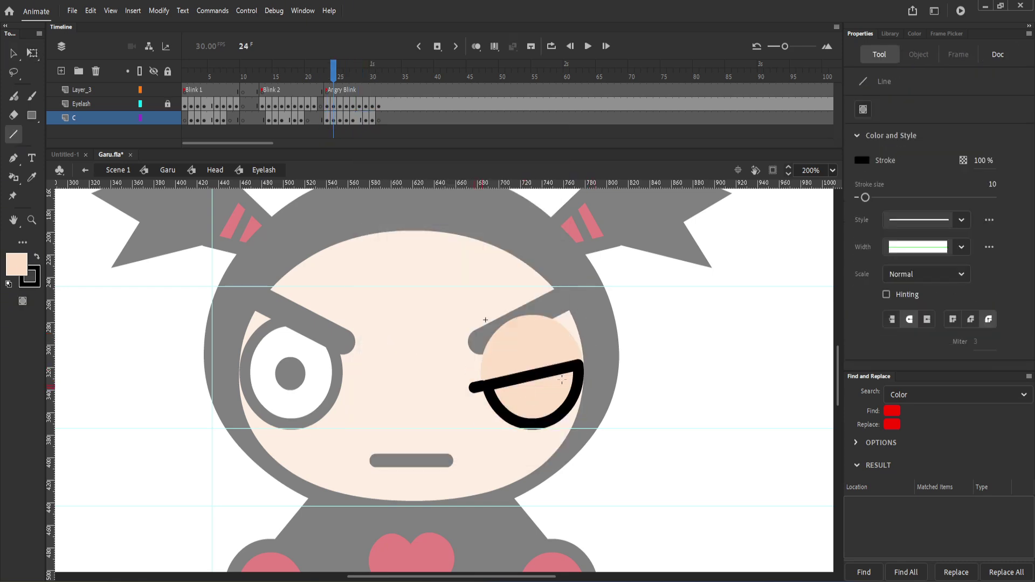
pyautogui.press('.')
pyautogui.press('.')
pyautogui.press('.')
pyautogui.press('.')
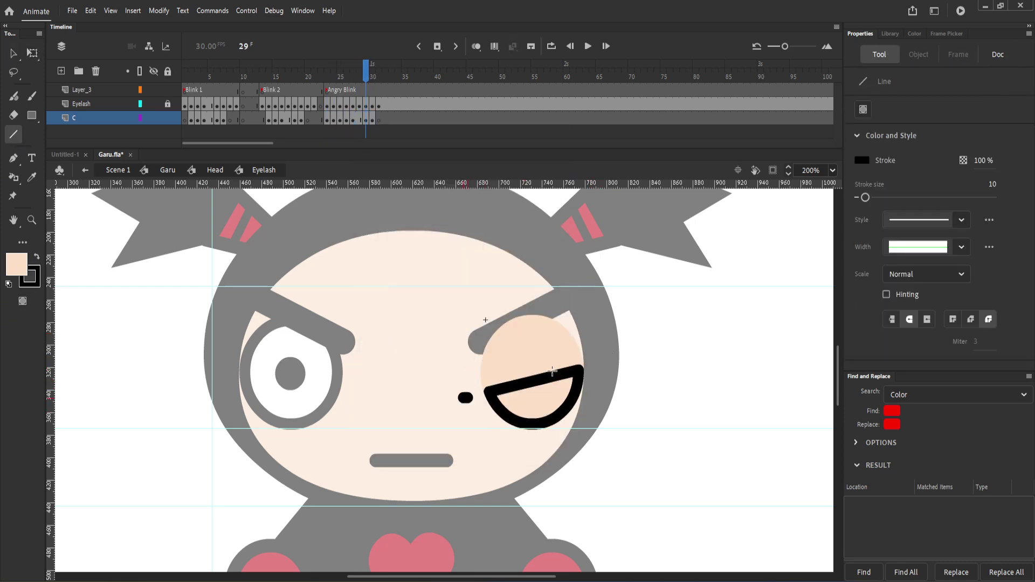
# Step: End the Angry Blink with blank keyframes at frame 32 across all three layers
pyautogui.rightClick(378, 115)
pyautogui.click(420, 229)
pyautogui.moveTo(386, 91); pyautogui.dragTo(386, 118)
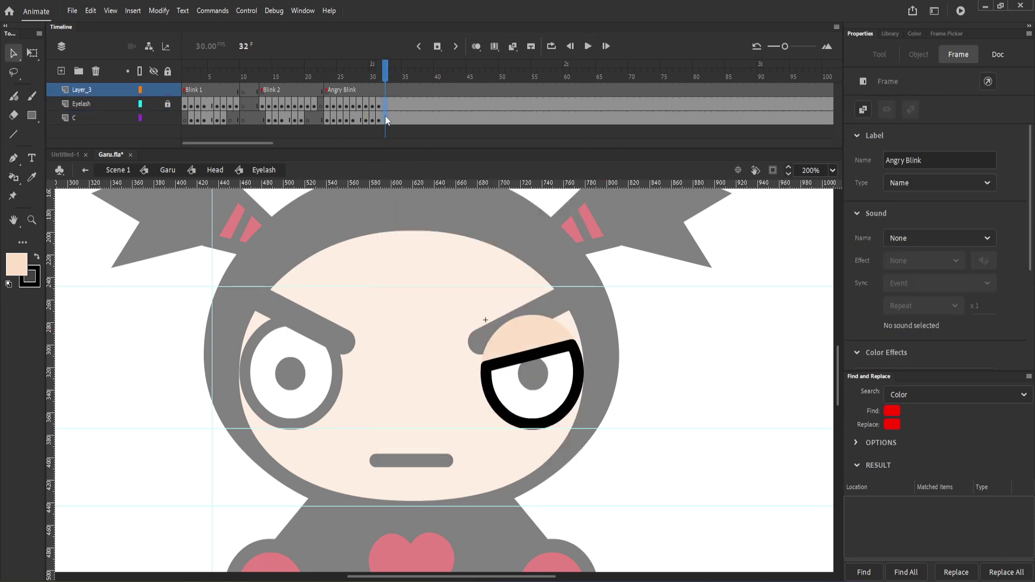
pyautogui.press('F7')
# Step: Insert two more frames at frame 22 across all layers and scrub back through Blink 2
pyautogui.click(322, 116)
pyautogui.moveTo(321, 91); pyautogui.dragTo(322, 118)
pyautogui.press('F5')
pyautogui.press('F5')
pyautogui.moveTo(320, 70); pyautogui.dragTo(263, 70)
# Step: Return to the Head symbol and open the Brow symbol above the eye with the new blink animations
pyautogui.doubleClick(337, 354)
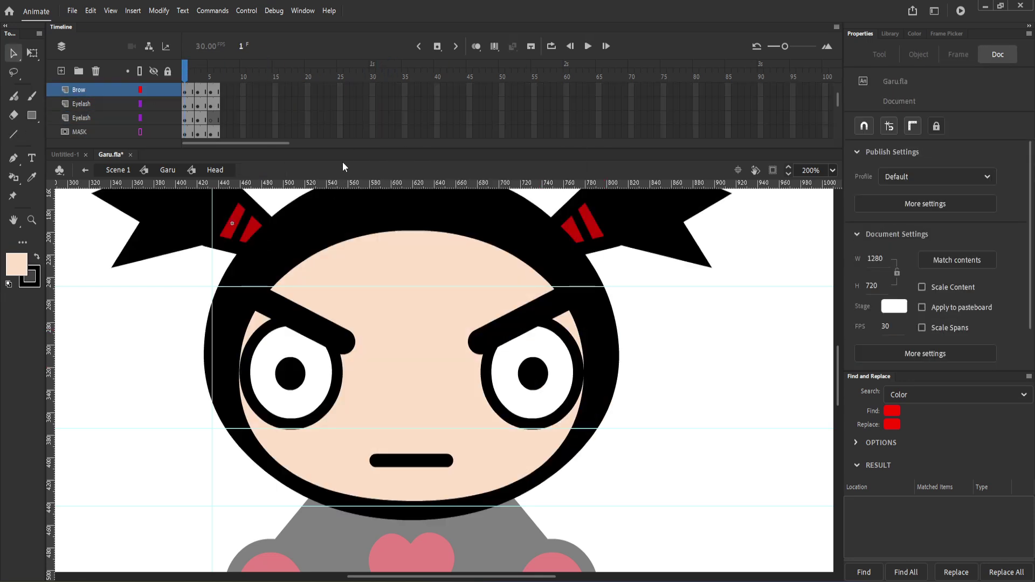
pyautogui.moveTo(338, 150); pyautogui.dragTo(337, 183)
pyautogui.scroll(3, 85, 86)
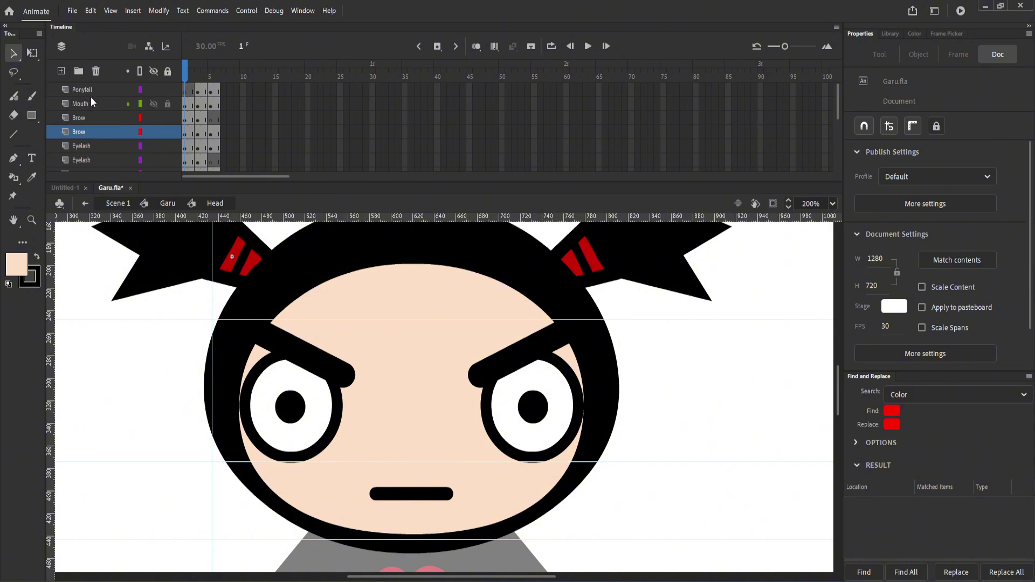
pyautogui.doubleClick(536, 346)
pyautogui.moveTo(333, 181); pyautogui.dragTo(333, 139)
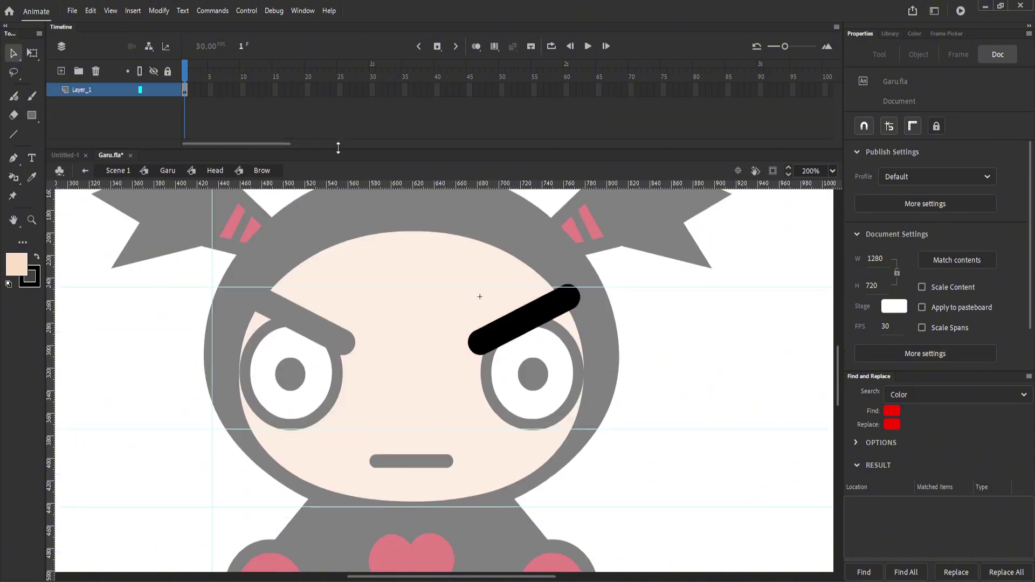
# Step: Rename Layer_1 in the Brow symbol as Brow
pyautogui.doubleClick(86, 89)
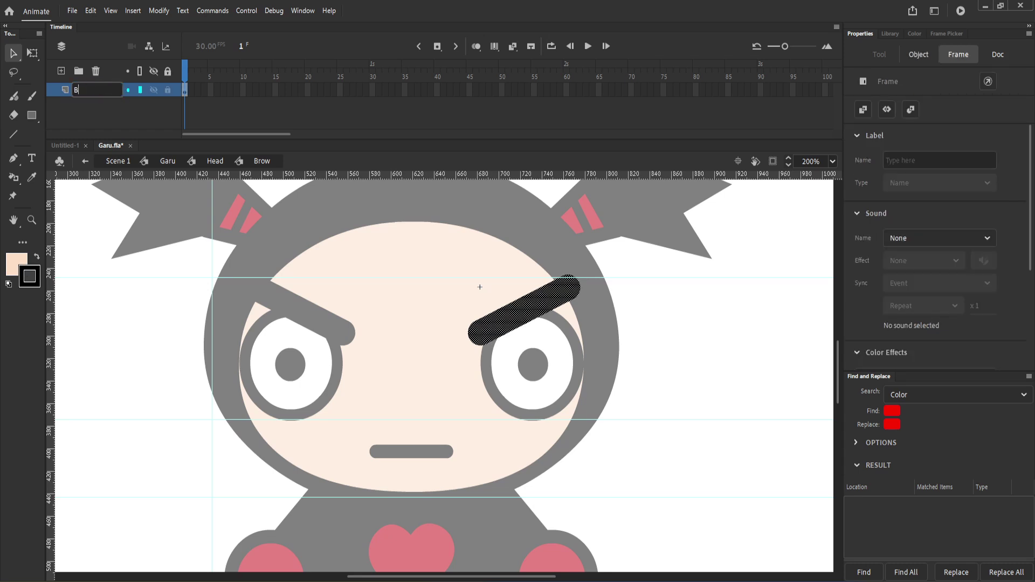
pyautogui.write('Brow')
pyautogui.press('Return')
pyautogui.click(106, 180)
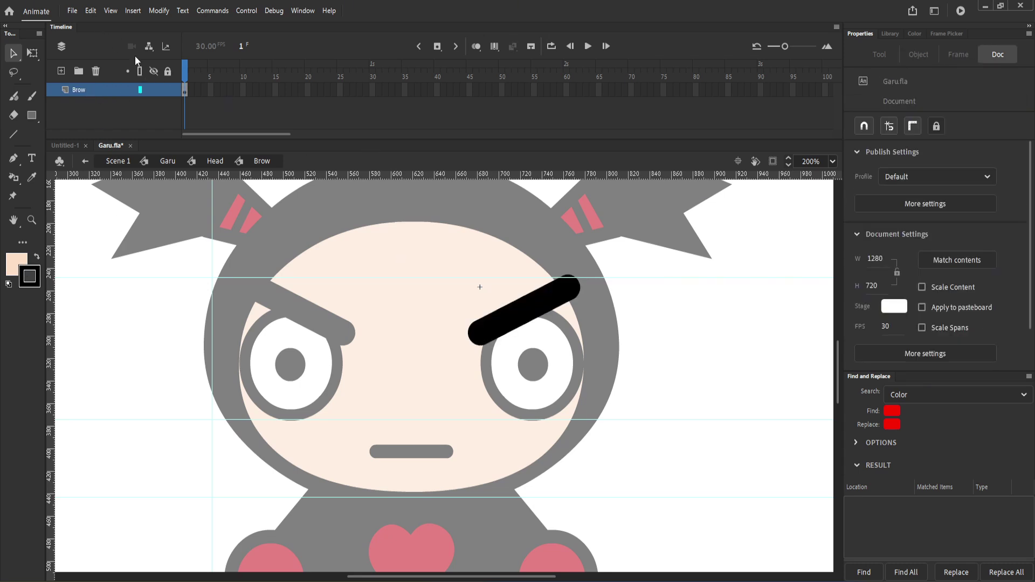
pyautogui.click(61, 70)
pyautogui.moveTo(186, 107); pyautogui.dragTo(194, 97)
pyautogui.click(186, 94)
pyautogui.hotkey('ctrl', 'z')
pyautogui.hotkey('ctrl', 'z')
pyautogui.hotkey('ctrl', 'z')
pyautogui.hotkey('ctrl', 'z')
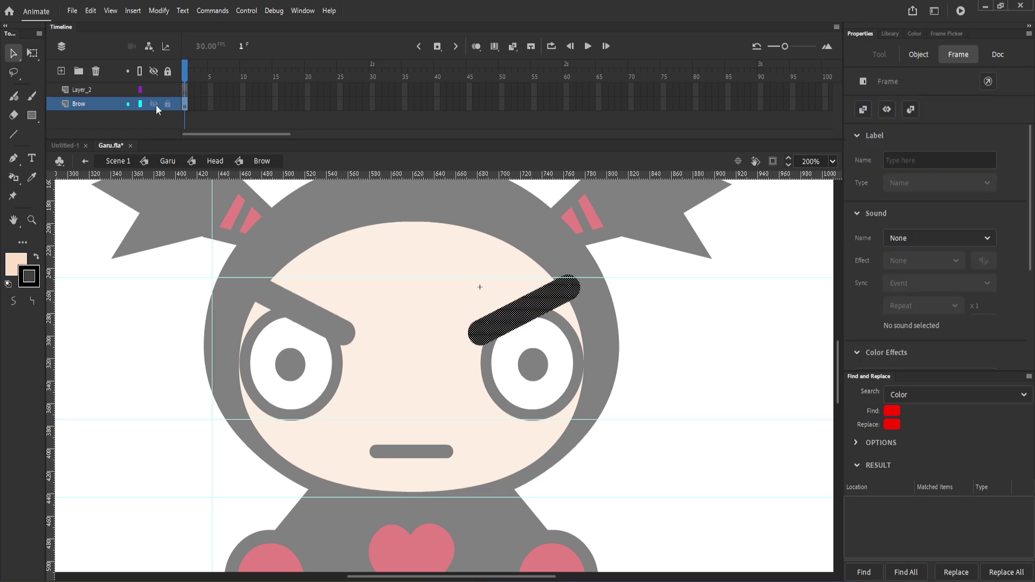
# Step: Move the Brow layer's brow keyframe from frame 1 to frame 2, leaving frame 1 empty
pyautogui.moveTo(185, 92); pyautogui.dragTo(191, 92)
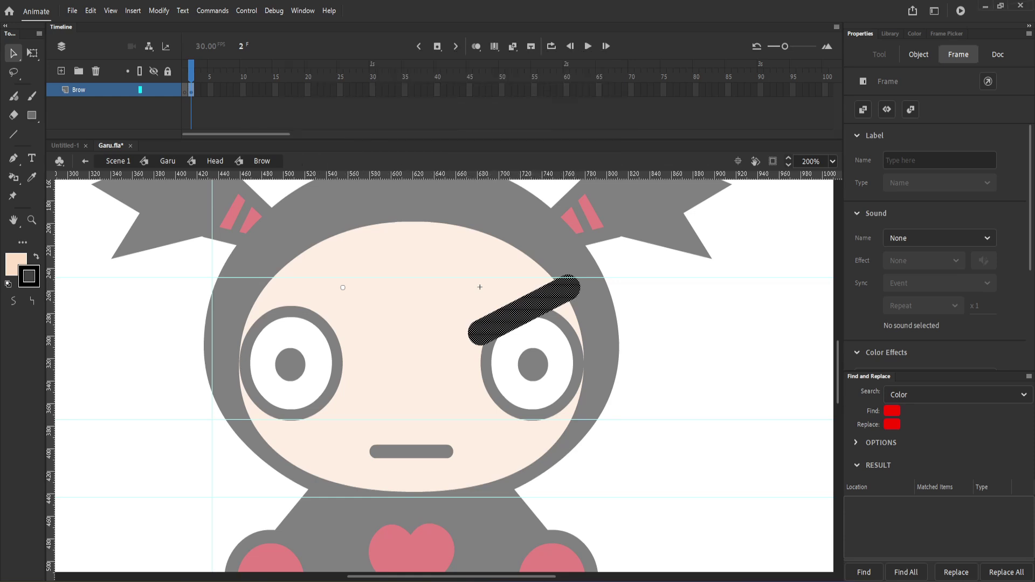
pyautogui.click(635, 273)
pyautogui.click(186, 92)
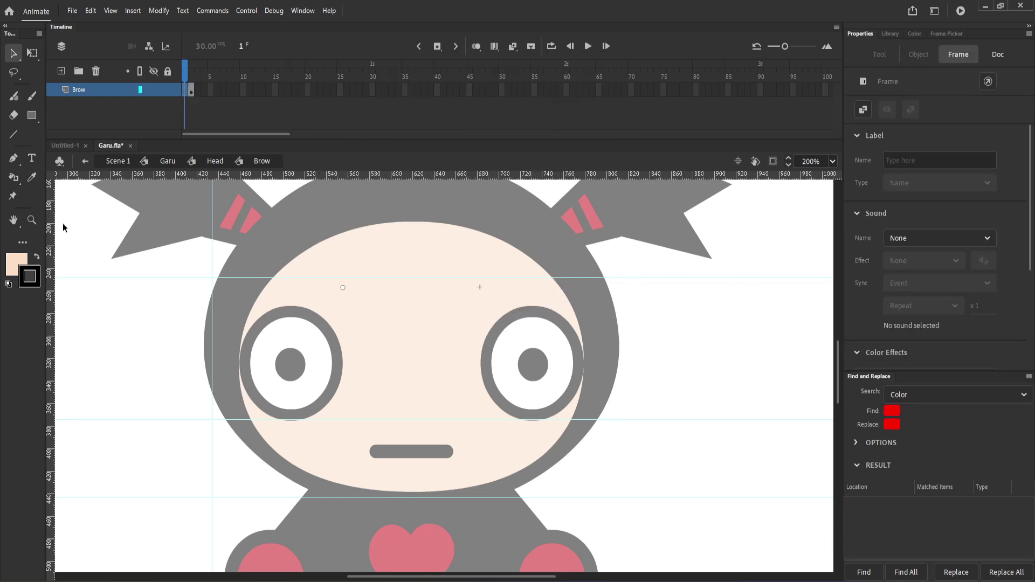
# Step: Draw a borderless green rectangle about 39 by 24 px beside the eye on the Brow layer's empty frame 1
pyautogui.press('r')
pyautogui.click(16, 264)
pyautogui.click(69, 384)
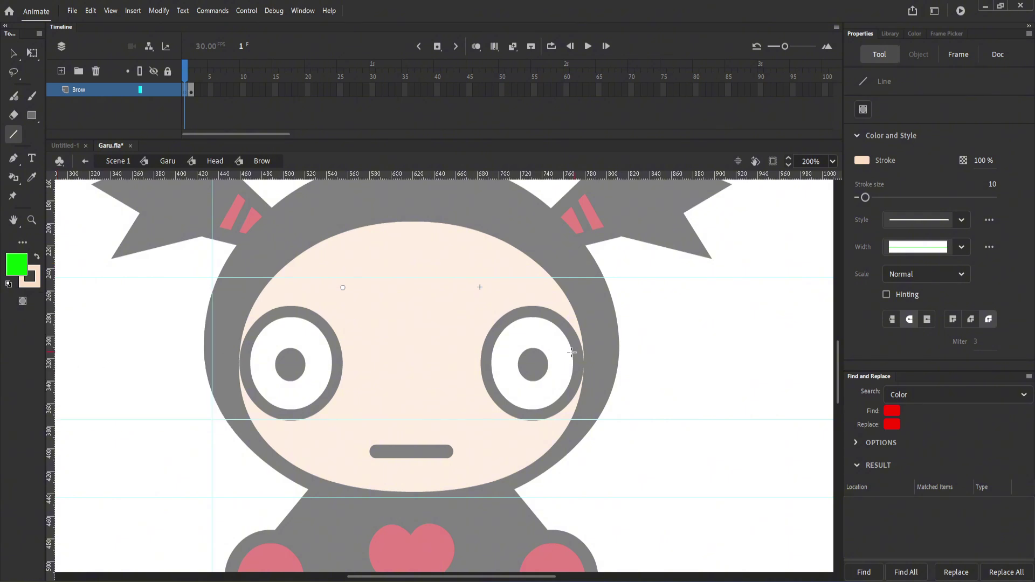
pyautogui.click(186, 93)
pyautogui.moveTo(494, 263)
pyautogui.mouseDown()
pyautogui.moveTo(530, 299)
pyautogui.moveTo(545, 295)
pyautogui.moveTo(588, 330)
pyautogui.moveTo(579, 332)
pyautogui.moveTo(616, 328)
pyautogui.moveTo(602, 344)
pyautogui.mouseUp()
pyautogui.press('v')
pyautogui.press('q')
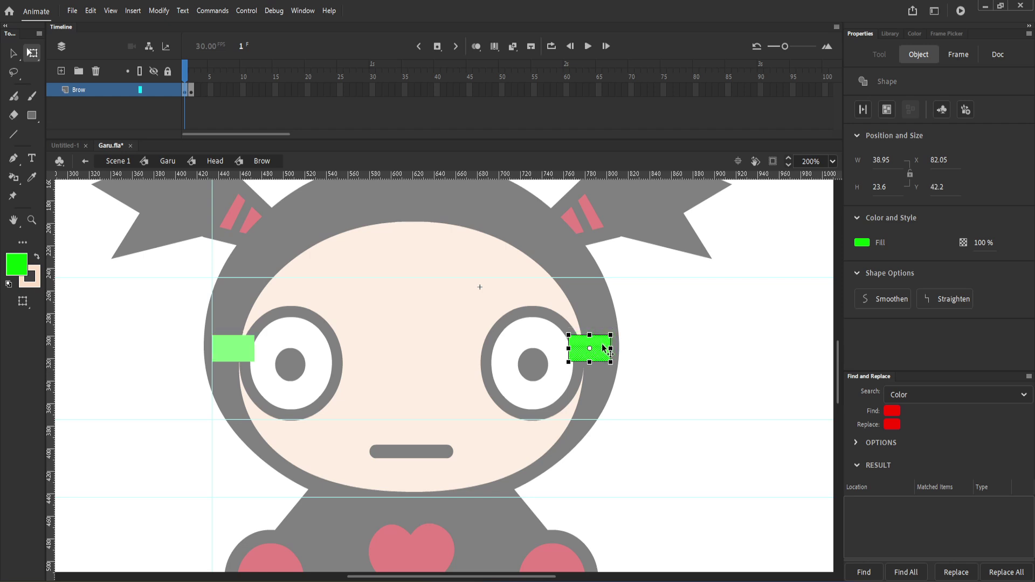
# Step: Make the green rectangle on frame 1 invisible by setting its fill alpha to 0%
pyautogui.click(910, 35)
pyautogui.moveTo(983, 193); pyautogui.dragTo(863, 267)
pyautogui.click(739, 269)
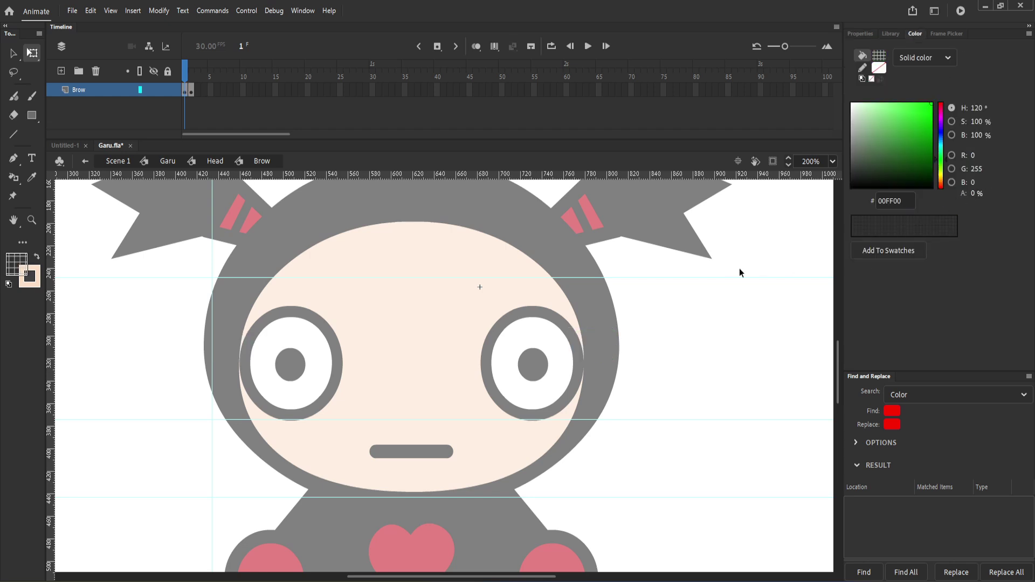
# Step: Return to the Head symbol and set both brows on its first frame to Brow frame 2
pyautogui.doubleClick(726, 308)
pyautogui.moveTo(691, 276); pyautogui.dragTo(291, 492)
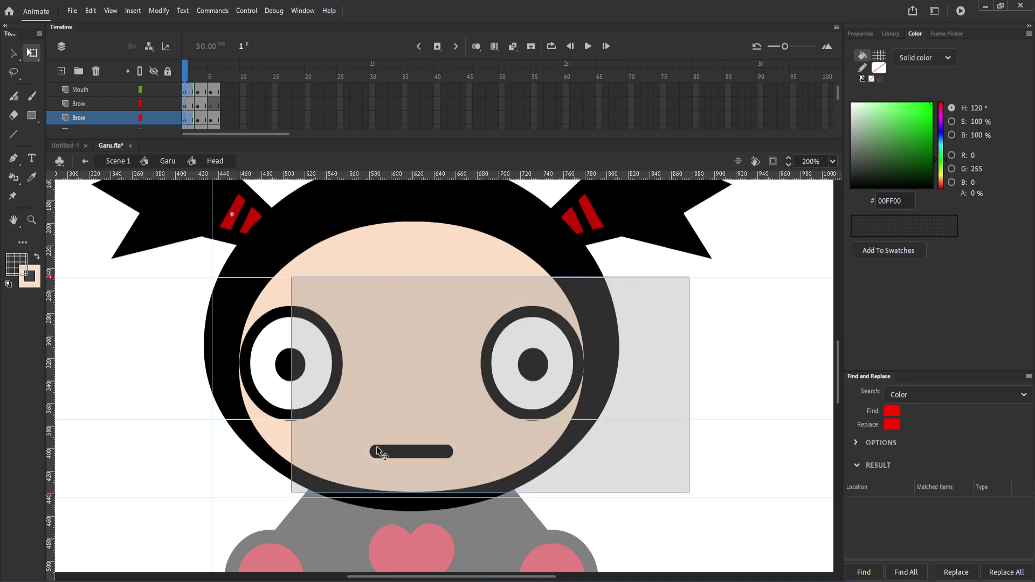
pyautogui.click(666, 367)
pyautogui.click(588, 353)
pyautogui.click(947, 34)
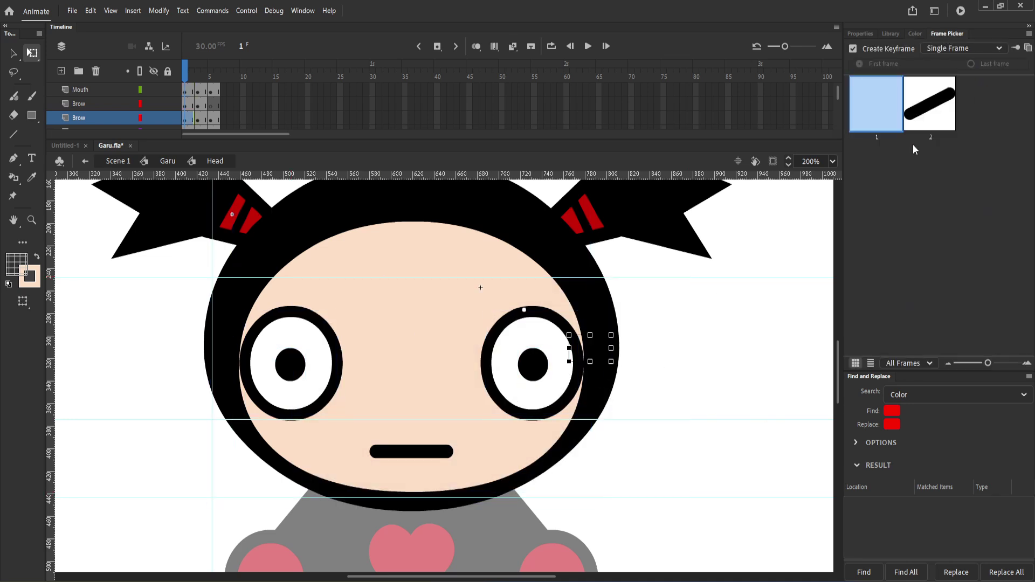
pyautogui.click(928, 105)
pyautogui.click(231, 343)
pyautogui.click(929, 104)
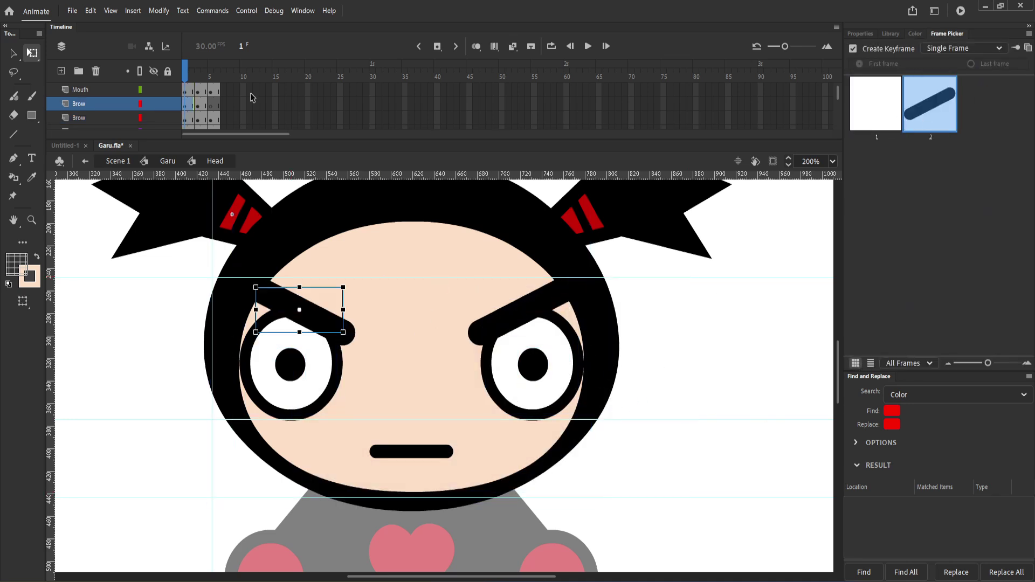
# Step: Set the brow instances on Head frames 3 and 5 to show Brow frame 2
pyautogui.click(200, 108)
pyautogui.click(945, 142)
pyautogui.click(456, 358)
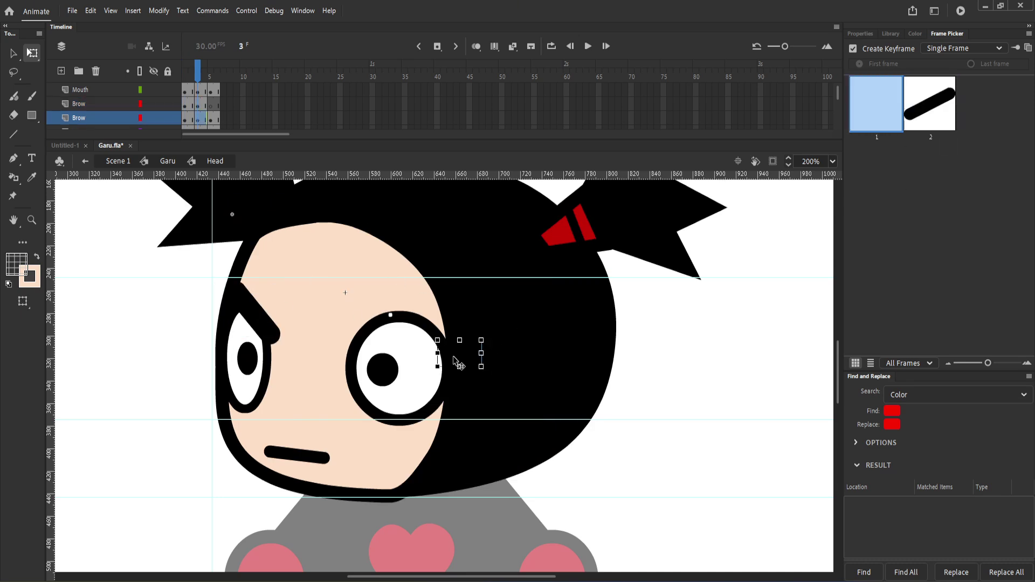
pyautogui.click(921, 116)
pyautogui.moveTo(202, 76); pyautogui.dragTo(212, 74)
pyautogui.click(334, 347)
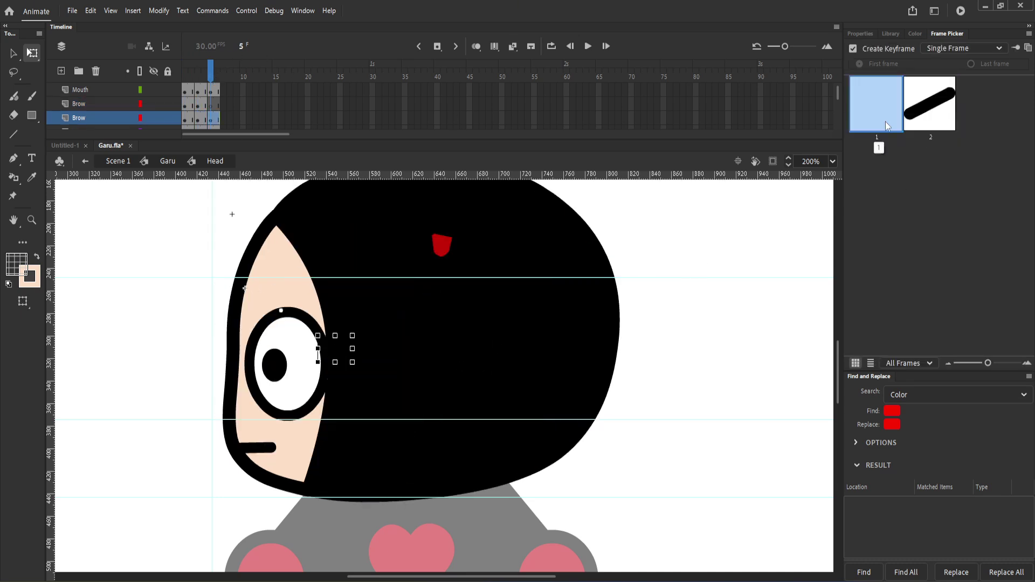
pyautogui.click(915, 122)
# Step: Reopen the Brow symbol from Head's first frame and insert a keyframe at frame 3 with the slanted brow
pyautogui.click(184, 74)
pyautogui.doubleClick(344, 332)
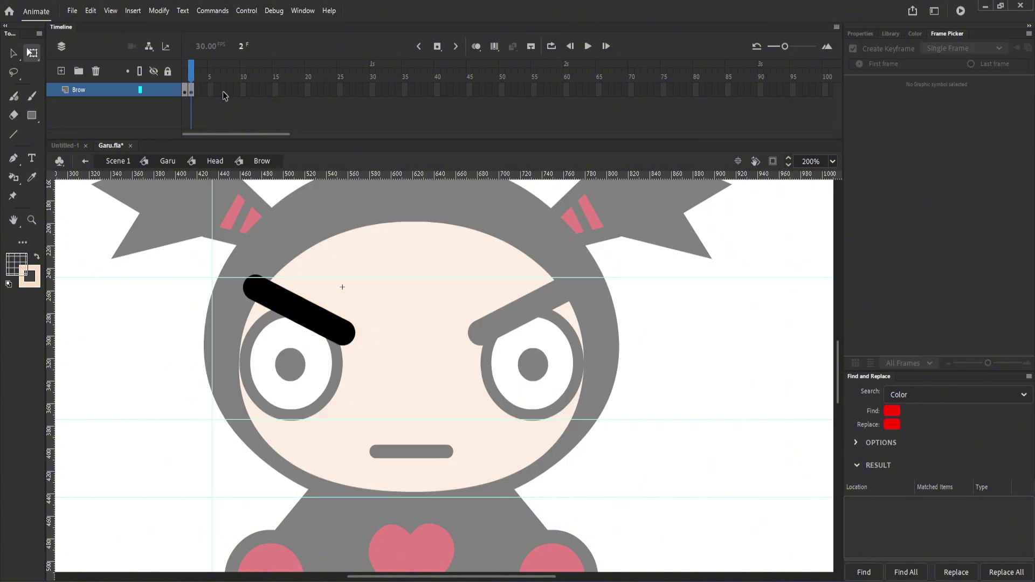
pyautogui.press('F6')
# Step: Try rotating the slanted brow on frame 3 to horizontal and undo the change
pyautogui.moveTo(351, 330); pyautogui.dragTo(353, 284)
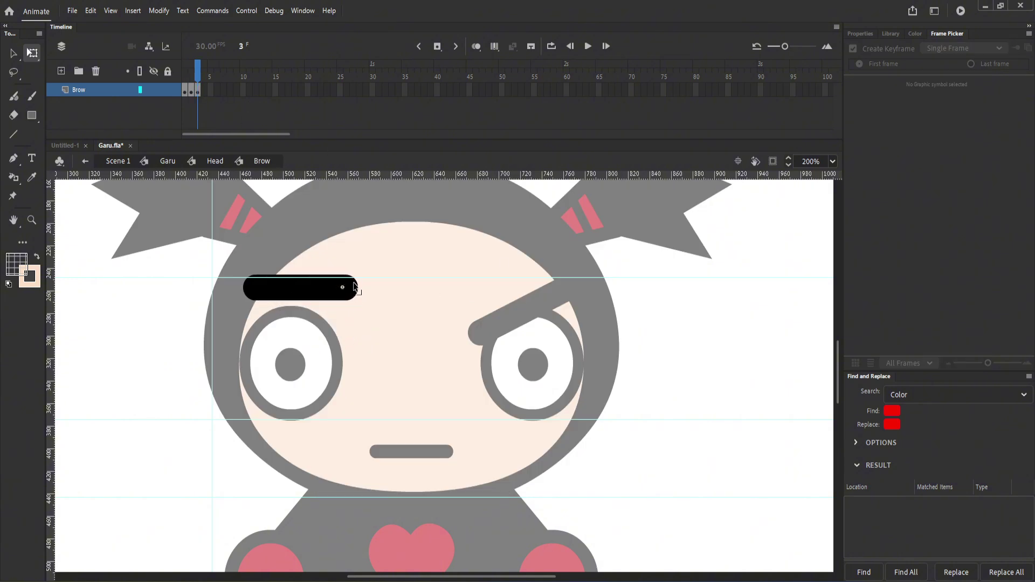
pyautogui.hotkey('ctrl', 'z')
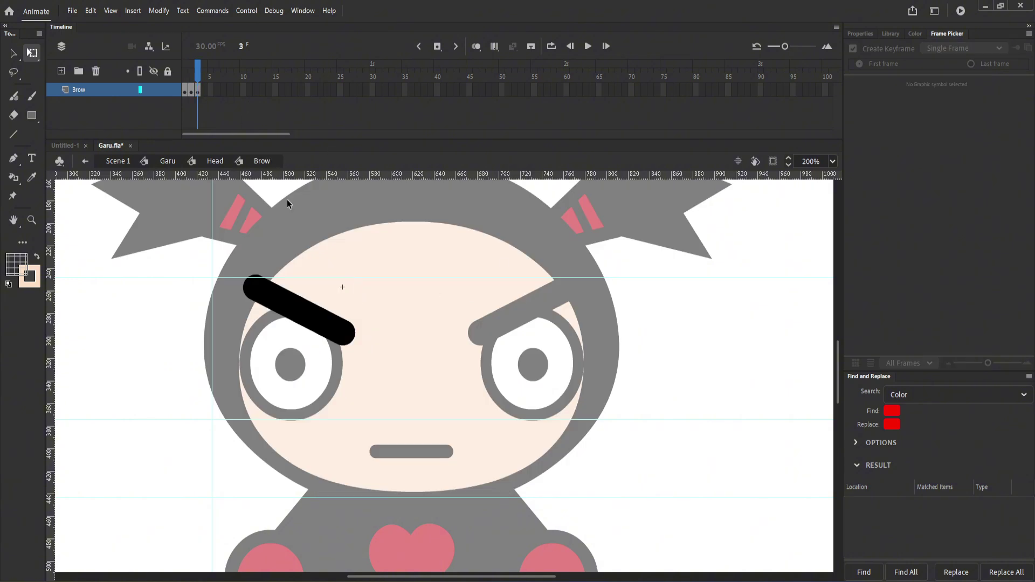
# Step: Add a new layer above Brow and extend its frames to frame 16
pyautogui.click(61, 71)
pyautogui.click(191, 92)
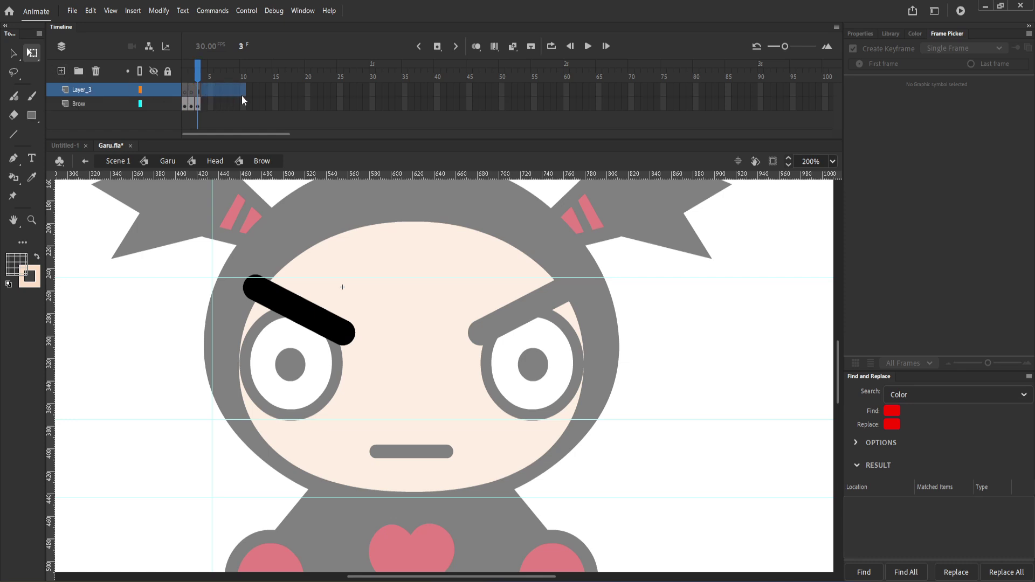
pyautogui.moveTo(242, 96); pyautogui.dragTo(281, 94)
# Step: Start a keyframe at frame 2 on the new layer and label it STATIC
pyautogui.click(193, 86)
pyautogui.click(861, 34)
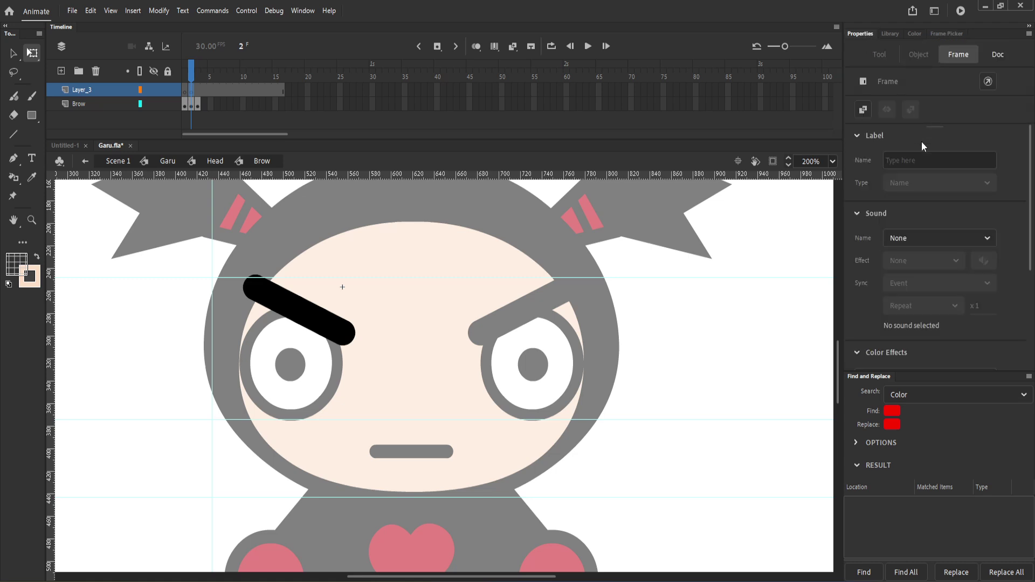
pyautogui.click(914, 159)
pyautogui.write('STATIC')
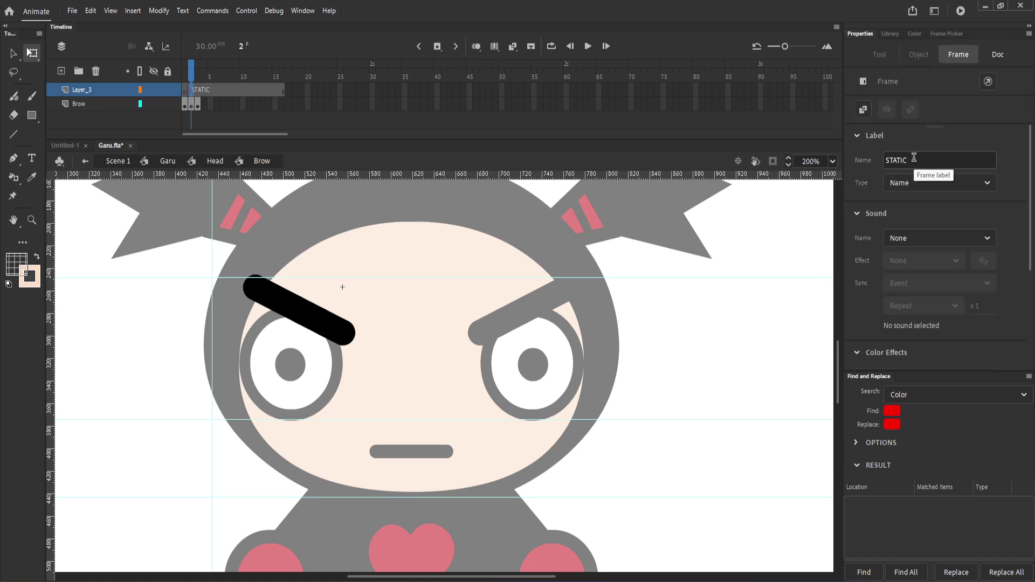
# Step: Raise the brow's inner end on frame 3 until the brow lies horizontal
pyautogui.click(198, 105)
pyautogui.click(361, 339)
pyautogui.moveTo(351, 335); pyautogui.dragTo(353, 290)
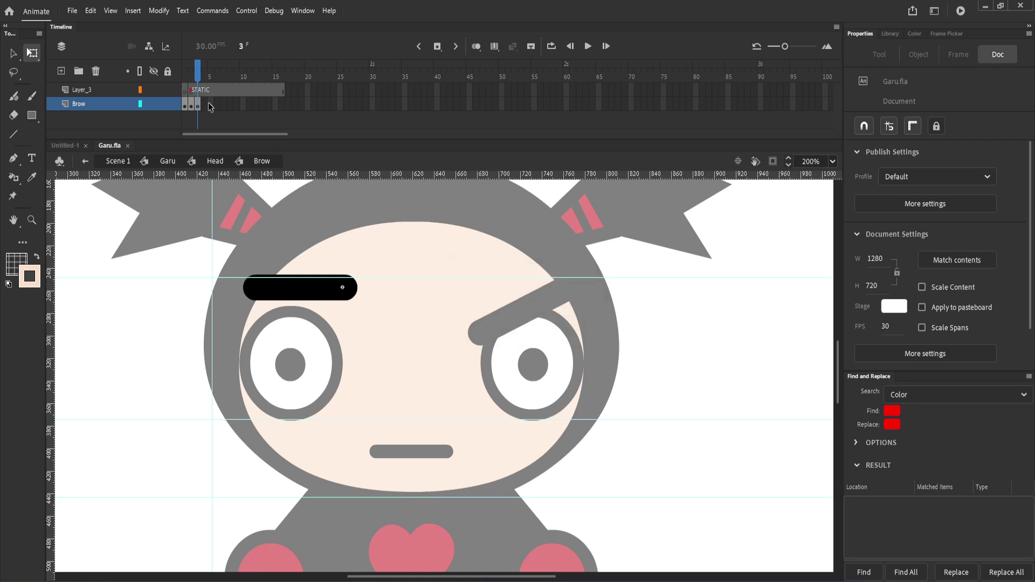
pyautogui.click(185, 106)
pyautogui.click(198, 104)
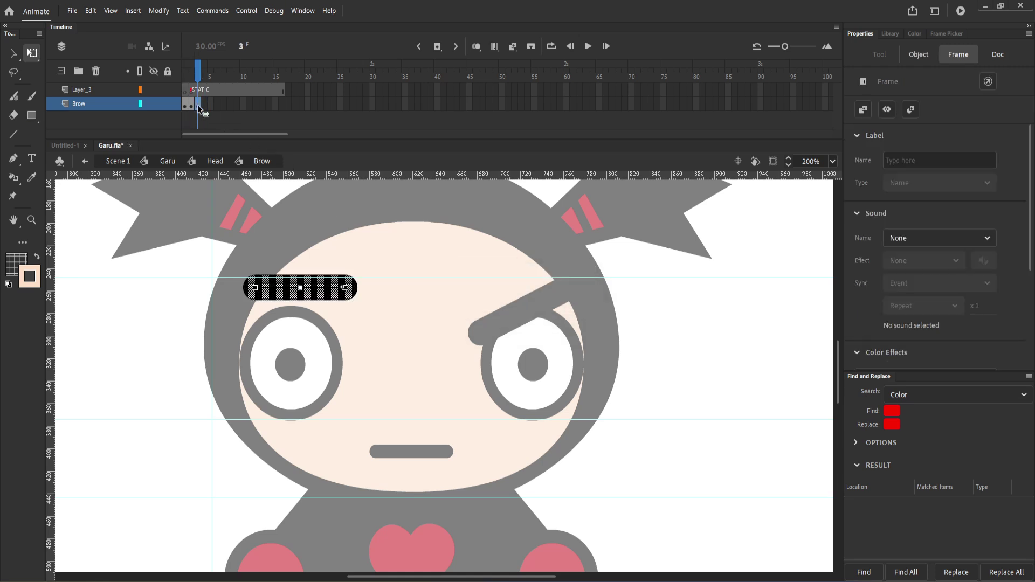
# Step: Clear the straightened brow's keyframe at frame 3 on the Brow layer
pyautogui.click(204, 106)
pyautogui.click(199, 103)
pyautogui.click(229, 107)
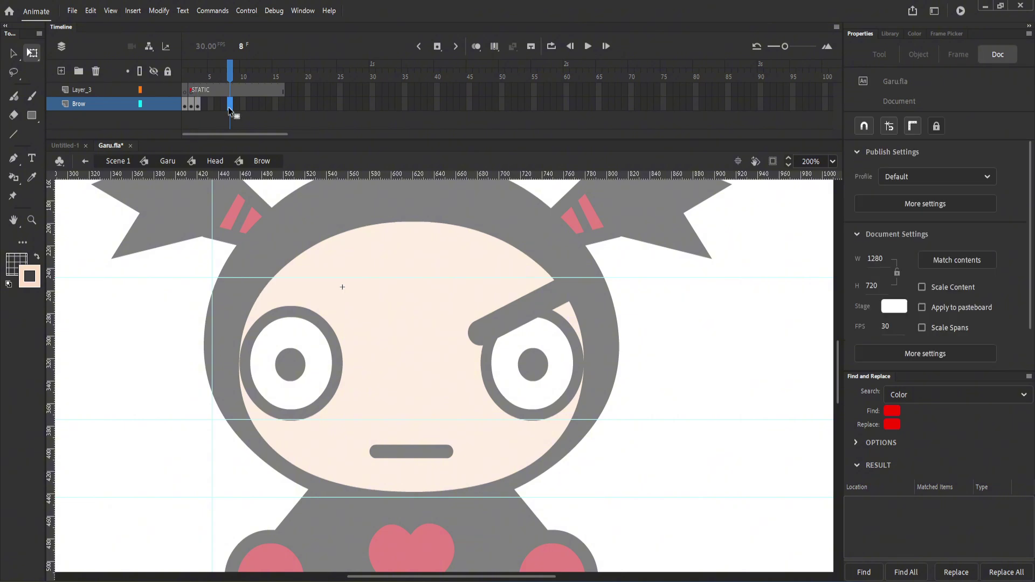
pyautogui.click(199, 105)
pyautogui.rightClick(199, 105)
pyautogui.click(253, 220)
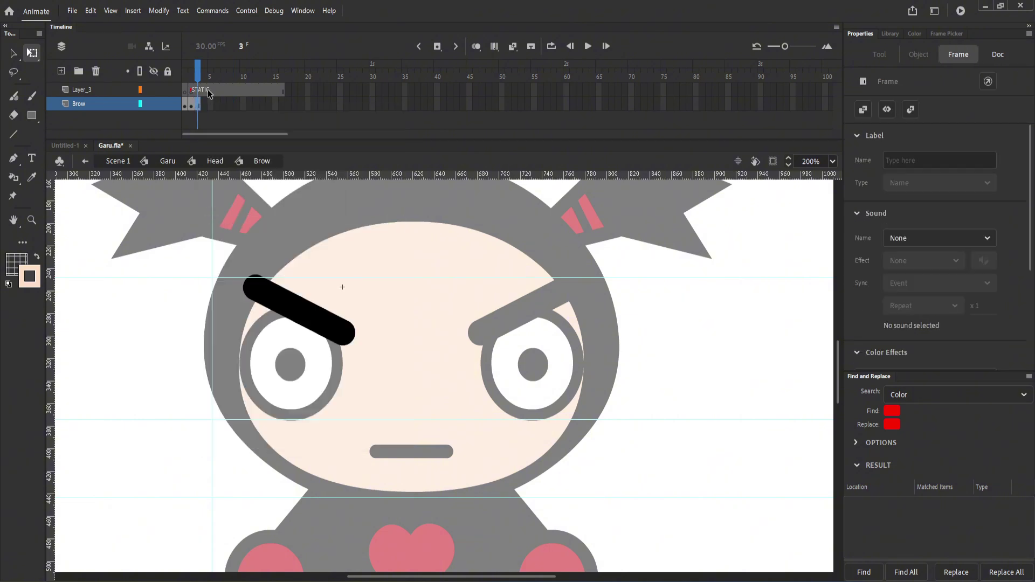
# Step: Replace the STATIC frame label with Angry
pyautogui.click(204, 89)
pyautogui.click(917, 155)
pyautogui.write('Angry')
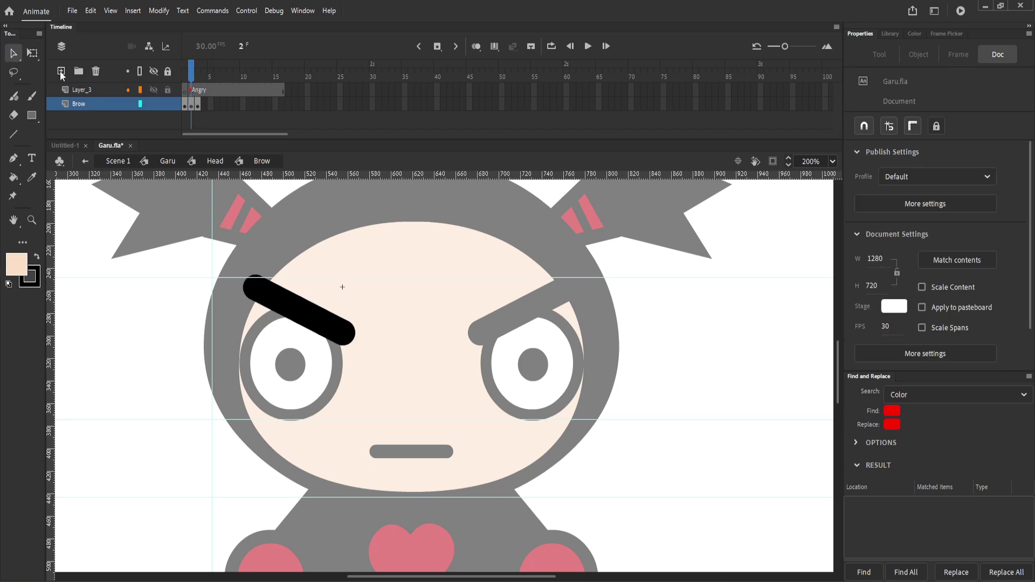
# Step: Add a new layer beneath Brow and name it Skin
pyautogui.click(61, 71)
pyautogui.moveTo(87, 105); pyautogui.dragTo(89, 120)
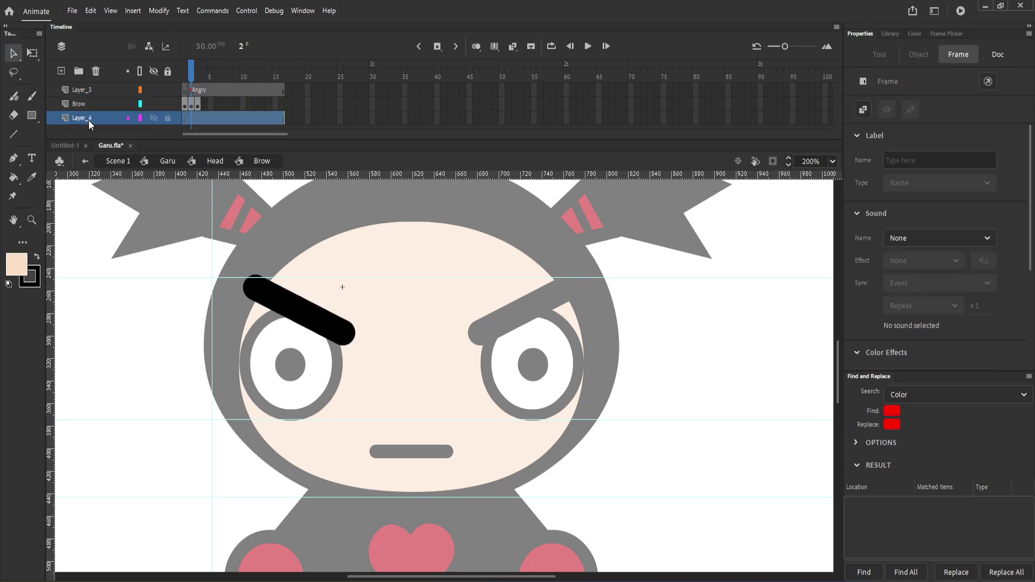
pyautogui.doubleClick(87, 118)
pyautogui.write('s')
# Step: Draw a borderless skin-coloured rectangle above the eye on frame 2 of the Skin layer
pyautogui.click(198, 117)
pyautogui.click(192, 118)
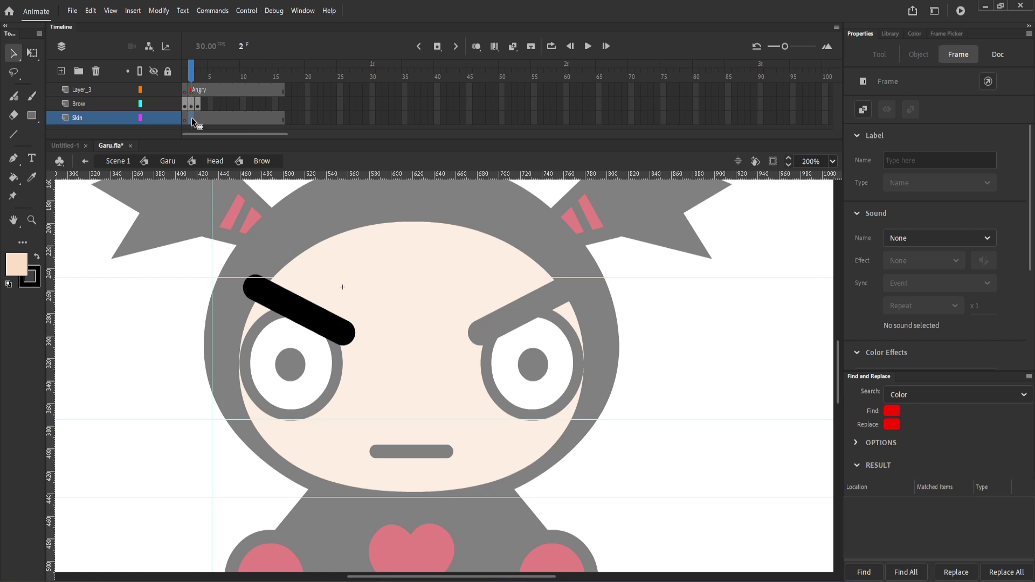
pyautogui.click(35, 275)
pyautogui.click(216, 298)
pyautogui.press('r')
pyautogui.moveTo(276, 264); pyautogui.dragTo(347, 315)
pyautogui.press('v')
# Step: Reshape the skin rectangle into a rounded patch following the brow's slant, hiding the Brow layer as needed
pyautogui.click(153, 104)
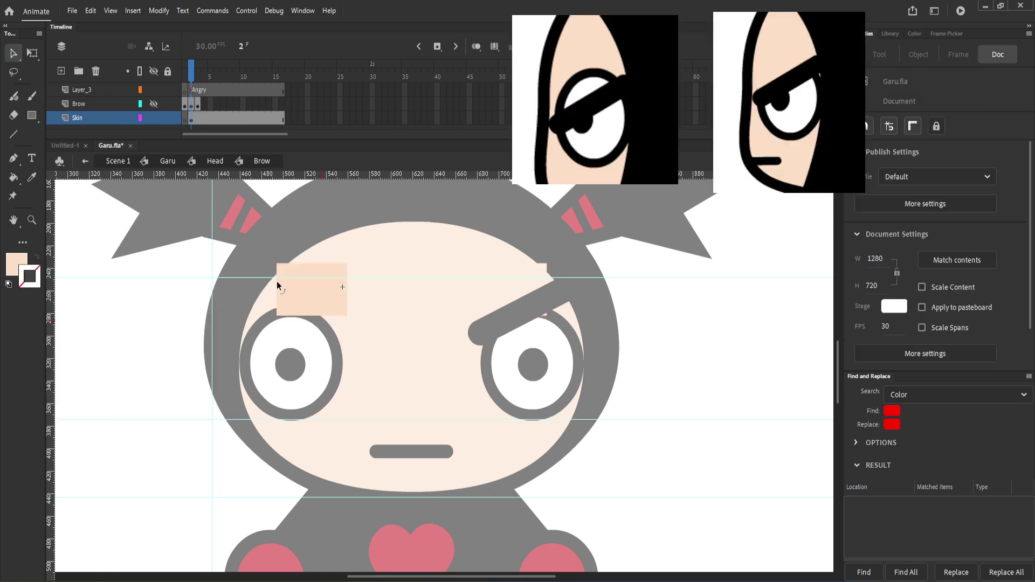
pyautogui.click(280, 283)
pyautogui.click(276, 319)
pyautogui.moveTo(277, 317); pyautogui.dragTo(270, 304)
pyautogui.moveTo(277, 264); pyautogui.dragTo(291, 278)
pyautogui.moveTo(348, 316); pyautogui.dragTo(344, 312)
pyautogui.click(154, 103)
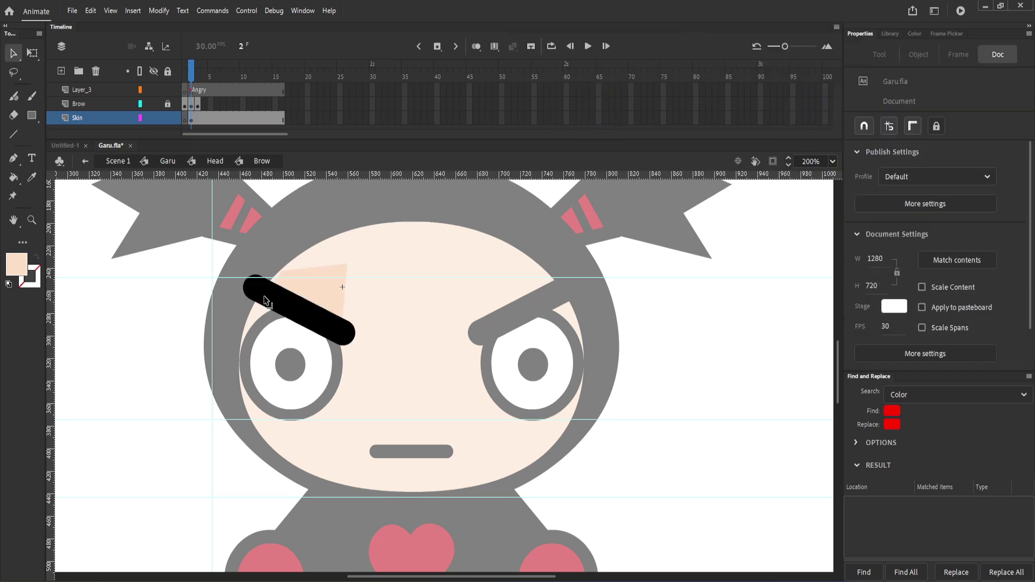
pyautogui.moveTo(280, 270); pyautogui.dragTo(284, 276)
pyautogui.click(154, 103)
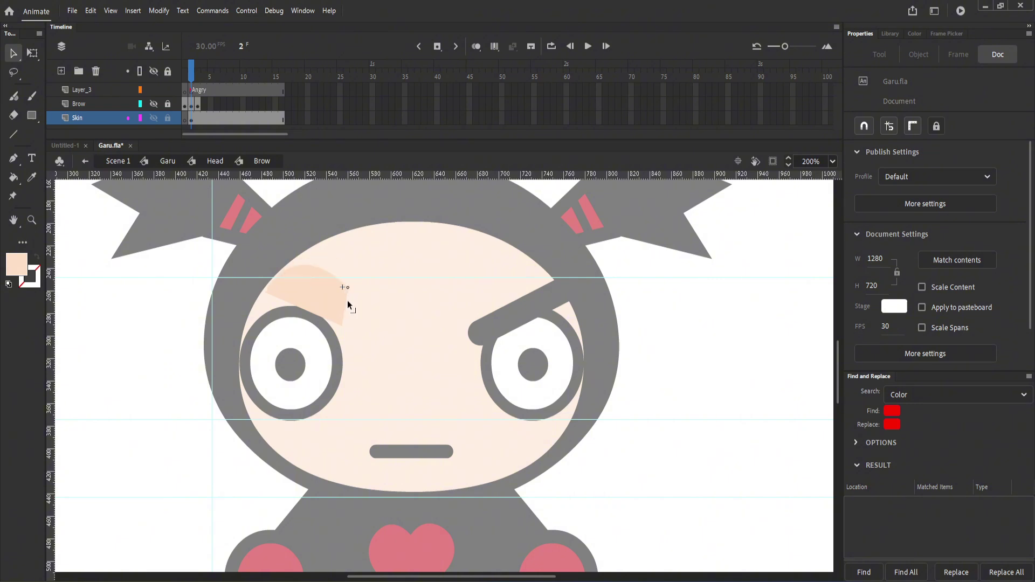
# Step: Unhide the Brow layer and clear the keyframes at frame 3 so the brow and skin patch extend into it
pyautogui.click(201, 105)
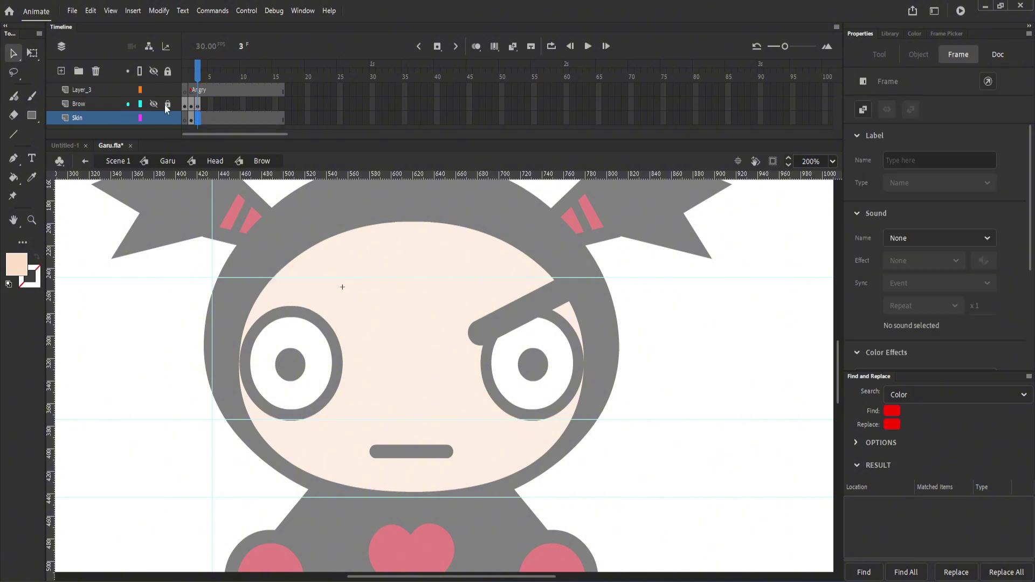
pyautogui.moveTo(199, 79); pyautogui.dragTo(192, 80)
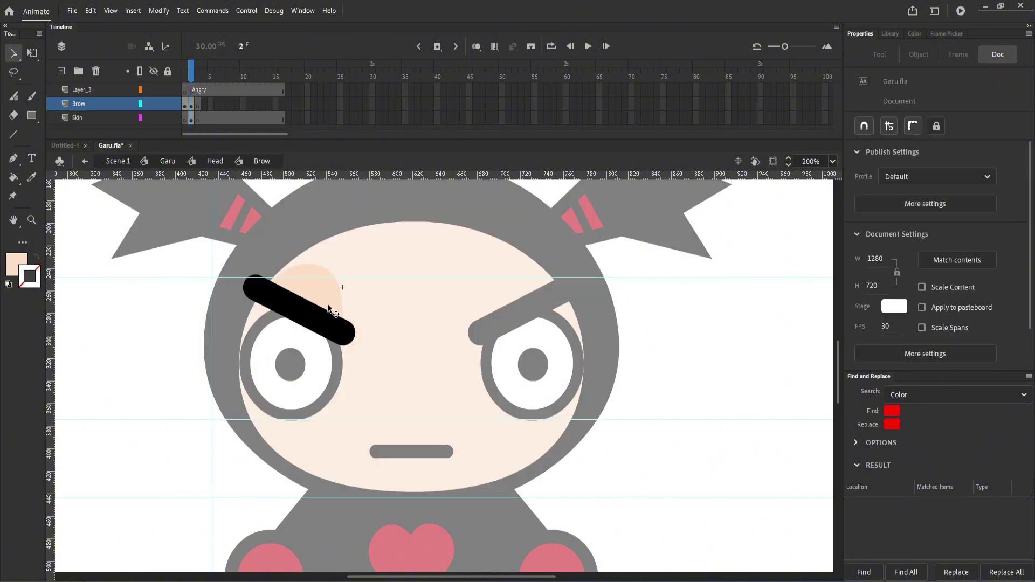
pyautogui.click(154, 103)
pyautogui.rightClick(200, 110)
pyautogui.click(246, 231)
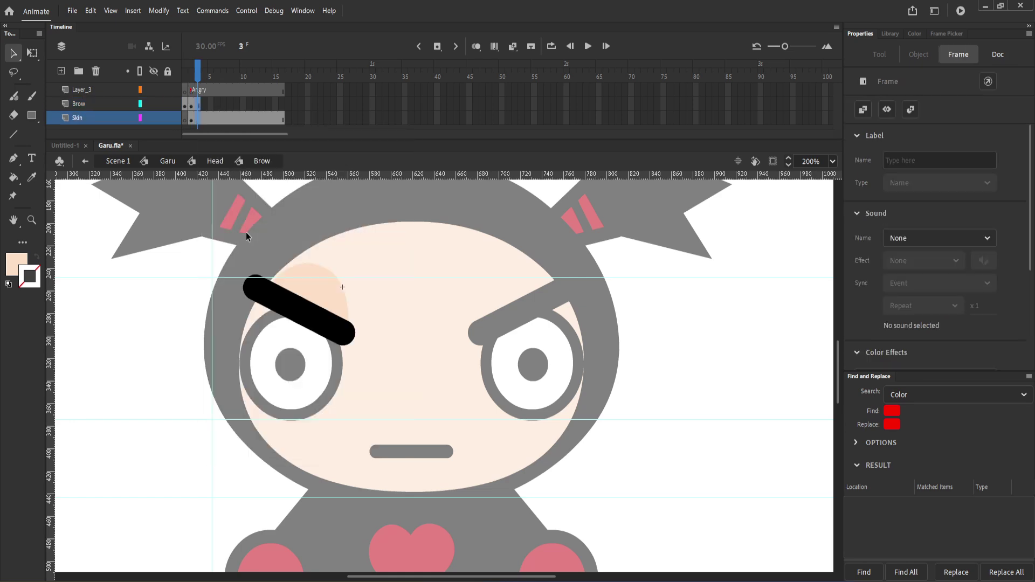
# Step: Blank the Brow and Skin layers from frame 4 and remove the skin patch from frame 2, keeping it on frame 3
pyautogui.click(204, 106)
pyautogui.click(190, 119)
pyautogui.press('Delete')
pyautogui.click(198, 74)
# Step: Return to the Head symbol to check the brow's frame 2 in the Frame Picker, and reopen the Brow symbol
pyautogui.doubleClick(348, 257)
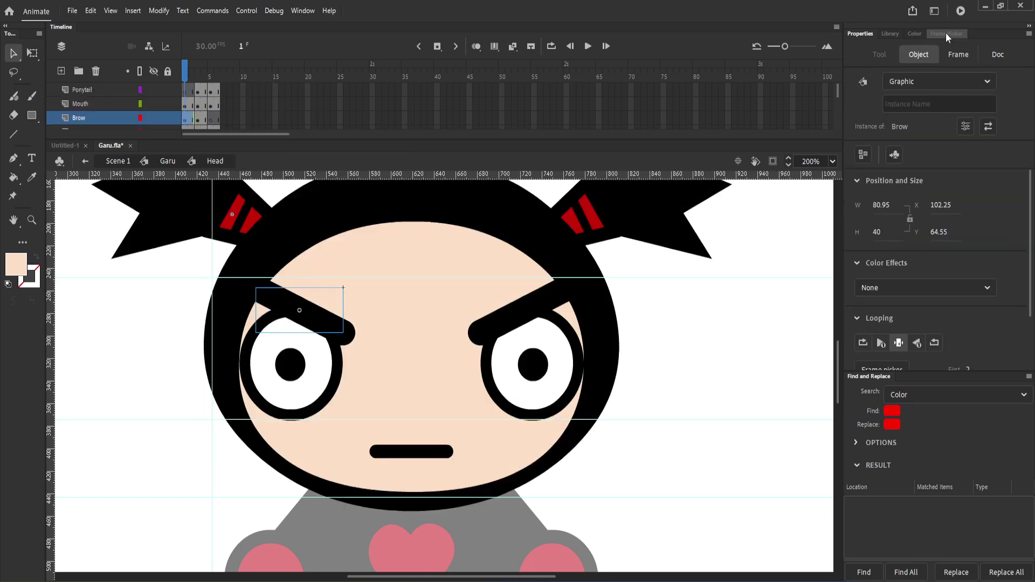
pyautogui.click(946, 35)
pyautogui.moveTo(330, 305); pyautogui.dragTo(321, 324)
pyautogui.hotkey('ctrl', 'z')
pyautogui.doubleClick(327, 318)
pyautogui.doubleClick(412, 324)
pyautogui.click(929, 104)
pyautogui.doubleClick(323, 318)
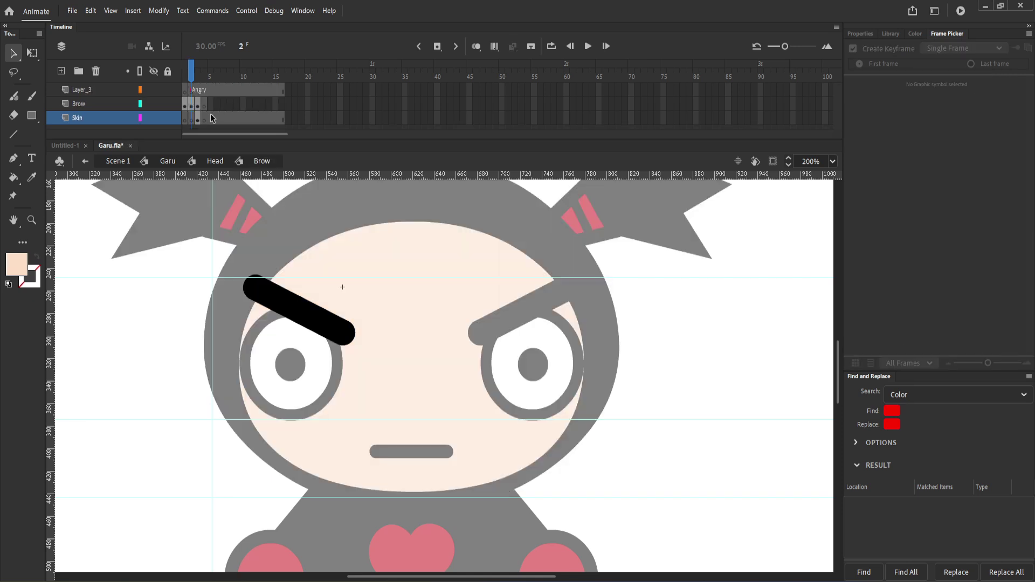
# Step: Label frame 5 Serious on the label layer and extend the Brow layer to frame 16
pyautogui.click(210, 79)
pyautogui.click(216, 90)
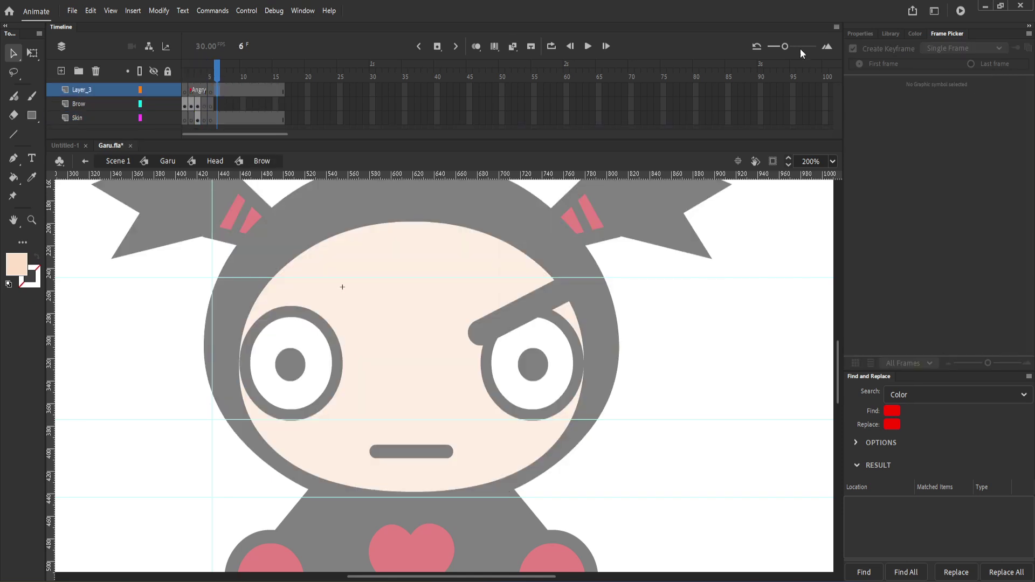
pyautogui.click(927, 160)
pyautogui.write('Serious')
pyautogui.click(282, 105)
pyautogui.press('F5')
# Step: Copy the slanted brow keyframe from frame 2 to frame 5 and raise its inner end
pyautogui.click(190, 105)
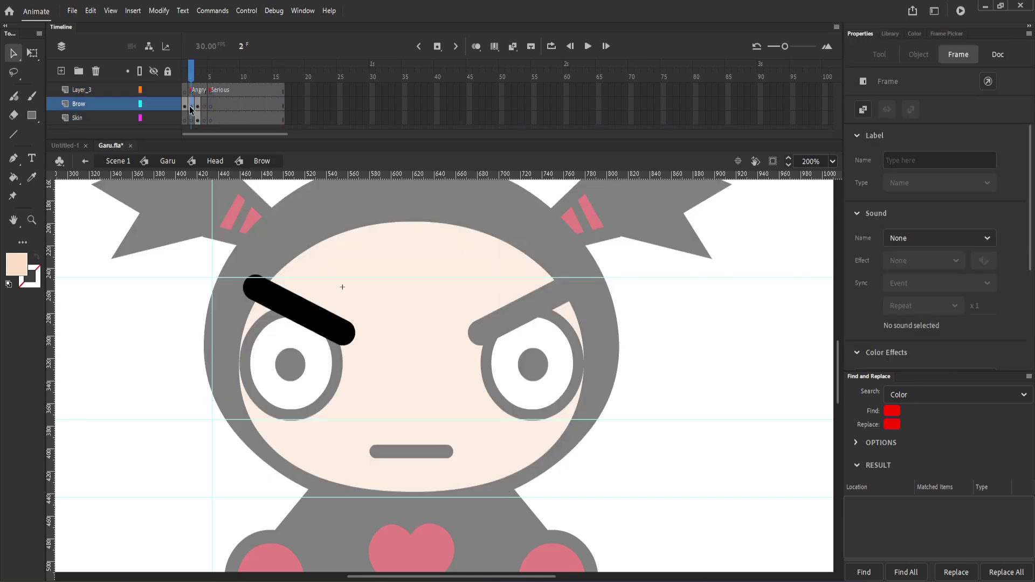
pyautogui.click(210, 105)
pyautogui.hotkey('ctrl', 'alt', 'v')
pyautogui.click(364, 341)
pyautogui.moveTo(348, 335); pyautogui.dragTo(343, 252)
# Step: Append //Concerned to the Serious label at frame 5
pyautogui.click(210, 90)
pyautogui.click(966, 160)
pyautogui.write('//Concerned')
pyautogui.press('Return')
# Step: Insert a keyframe at frame 6 repeating the Serious brow, undoing the surplus keyframes
pyautogui.press('F6')
pyautogui.hotkey('ctrl', 'z')
pyautogui.hotkey('ctrl', 'z')
pyautogui.press('F6')
pyautogui.press('F6')
pyautogui.hotkey('ctrl', 'z')
# Step: Insert blank keyframes at frame 7 across all three layers
pyautogui.click(226, 102)
pyautogui.moveTo(225, 118); pyautogui.dragTo(224, 90)
pyautogui.press('F7')
pyautogui.click(226, 78)
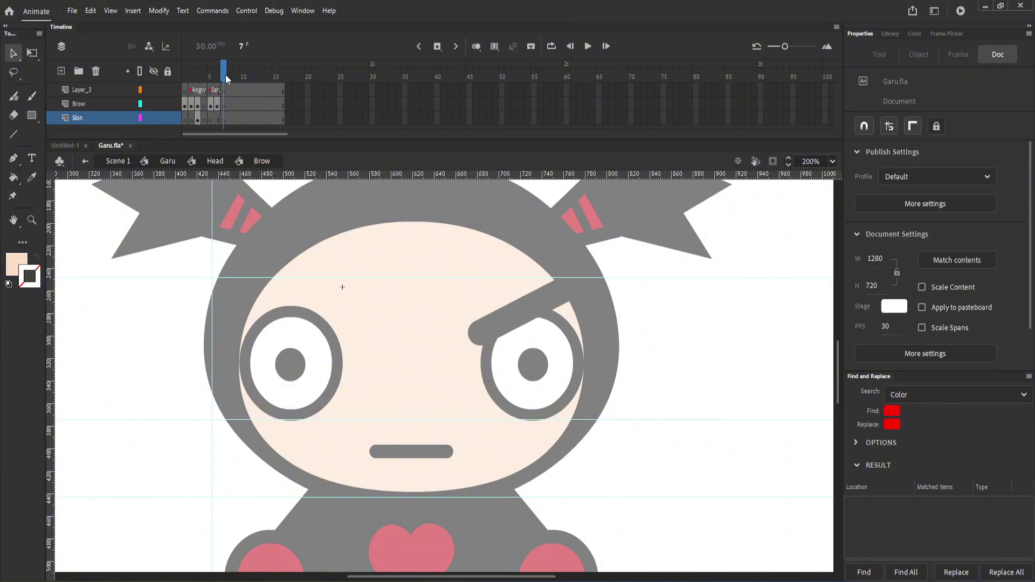
# Step: Insert a blank keyframe at frame 8 on the label layer and label it Happy
pyautogui.click(230, 91)
pyautogui.press('F7')
pyautogui.click(940, 161)
pyautogui.write('Happy')
pyautogui.press('Return')
# Step: Clear the label layer's keyframe at frame 7 and bend the brow on frame 8 into an upward arch
pyautogui.click(224, 91)
pyautogui.hotkey('shift', 'F6')
pyautogui.click(230, 104)
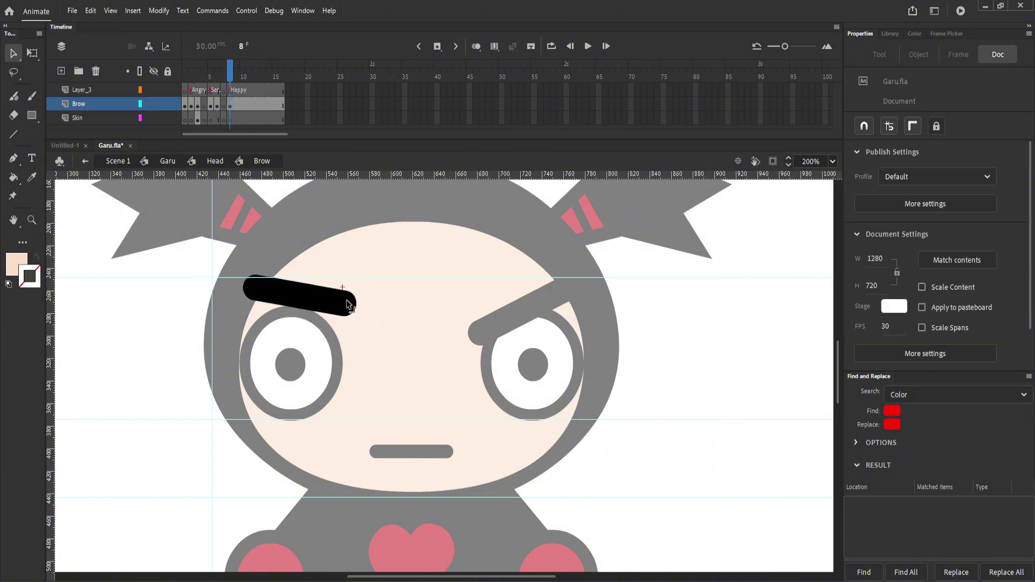
pyautogui.moveTo(231, 78)
pyautogui.mouseDown()
pyautogui.moveTo(213, 79)
pyautogui.moveTo(243, 79)
pyautogui.mouseUp()
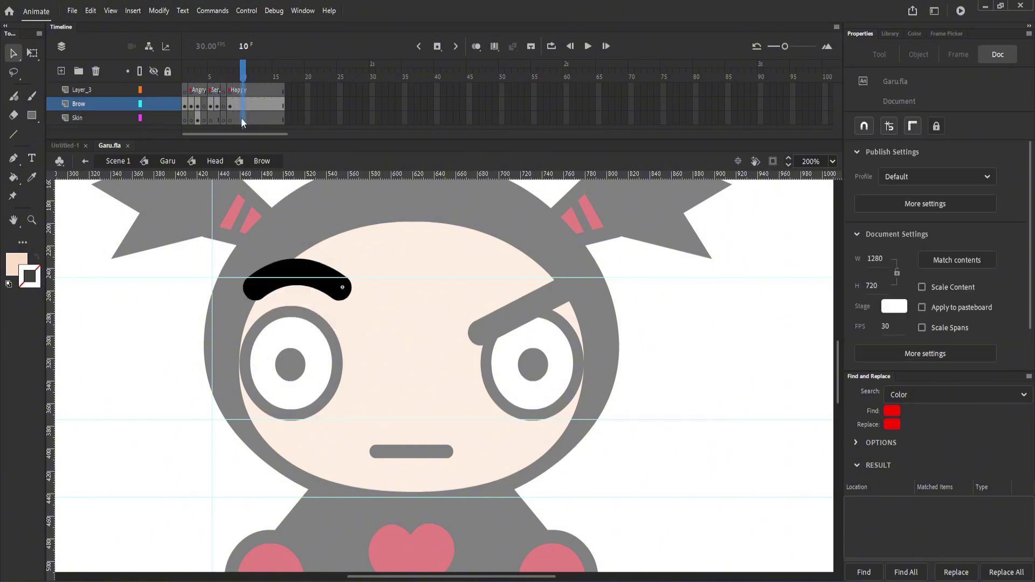
# Step: Insert blank keyframes at frame 9 across all three layers
pyautogui.moveTo(242, 117); pyautogui.dragTo(237, 91)
pyautogui.press('F7')
# Step: Label frame 10 sad and bend the brow's middle downward on that frame
pyautogui.click(243, 92)
pyautogui.click(939, 160)
pyautogui.write('sad')
pyautogui.press('Return')
pyautogui.click(251, 107)
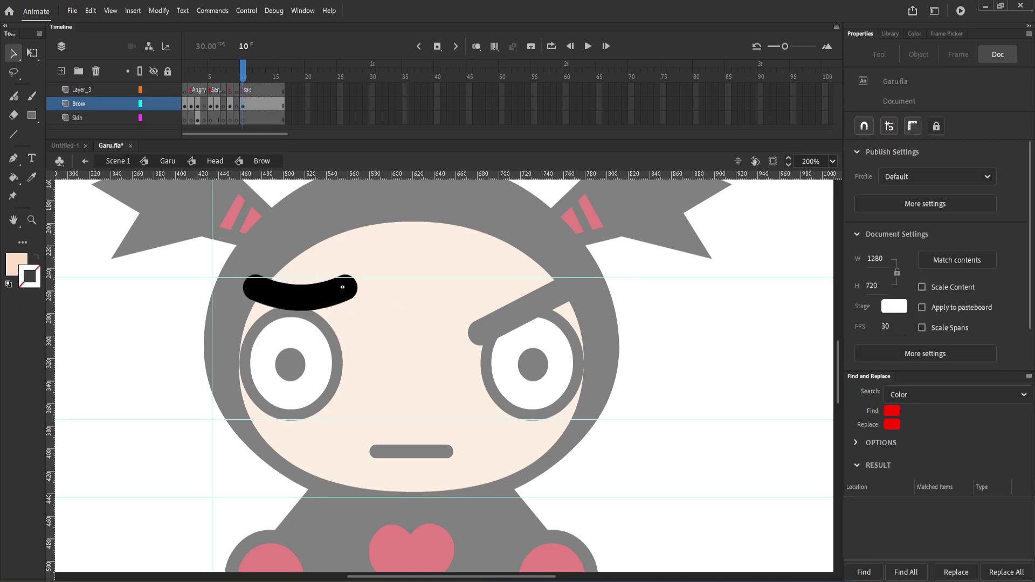
# Step: Paste the brow onto a new blank keyframe at frame 11, slant it with its inner end raised, and blank frame 12 across all layers
pyautogui.click(249, 106)
pyautogui.press('F7')
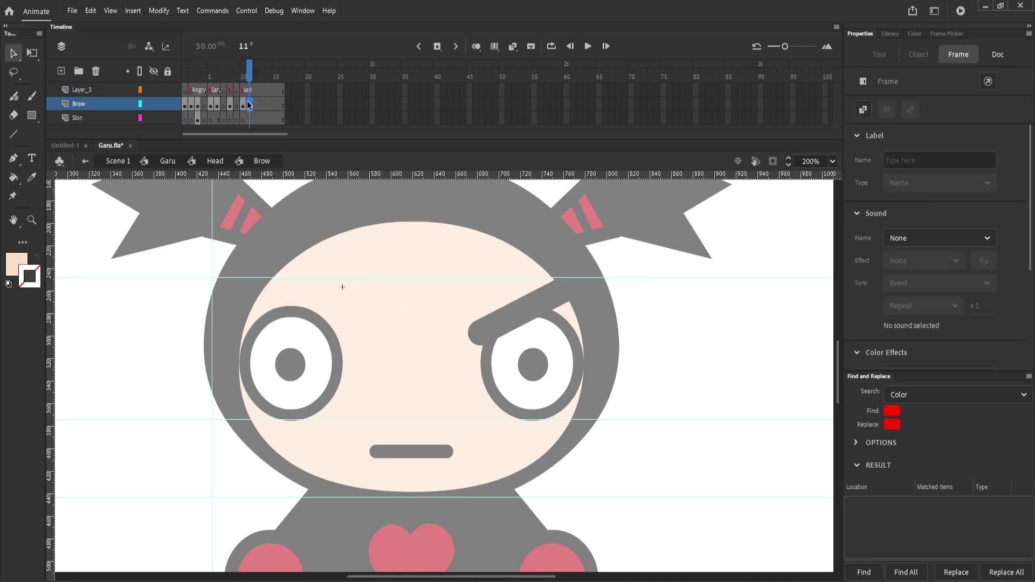
pyautogui.hotkey('ctrl', 'shift', 'v')
pyautogui.moveTo(294, 318); pyautogui.dragTo(280, 293)
pyautogui.click(363, 320)
pyautogui.moveTo(257, 91); pyautogui.dragTo(258, 118)
# Step: Return to the Head symbol and draw a line under the left eye on the Cheek layer's first frame, bent slightly upward
pyautogui.click(215, 161)
pyautogui.click(186, 121)
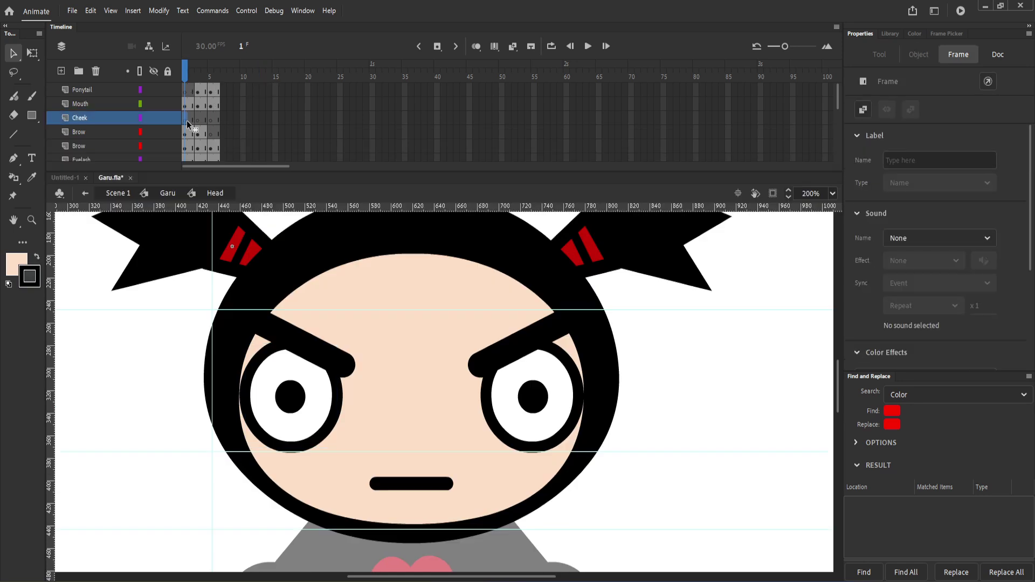
pyautogui.press('n')
pyautogui.moveTo(324, 441)
pyautogui.mouseDown()
pyautogui.moveTo(335, 435)
pyautogui.moveTo(322, 425)
pyautogui.mouseUp()
pyautogui.press('v')
pyautogui.click(282, 431)
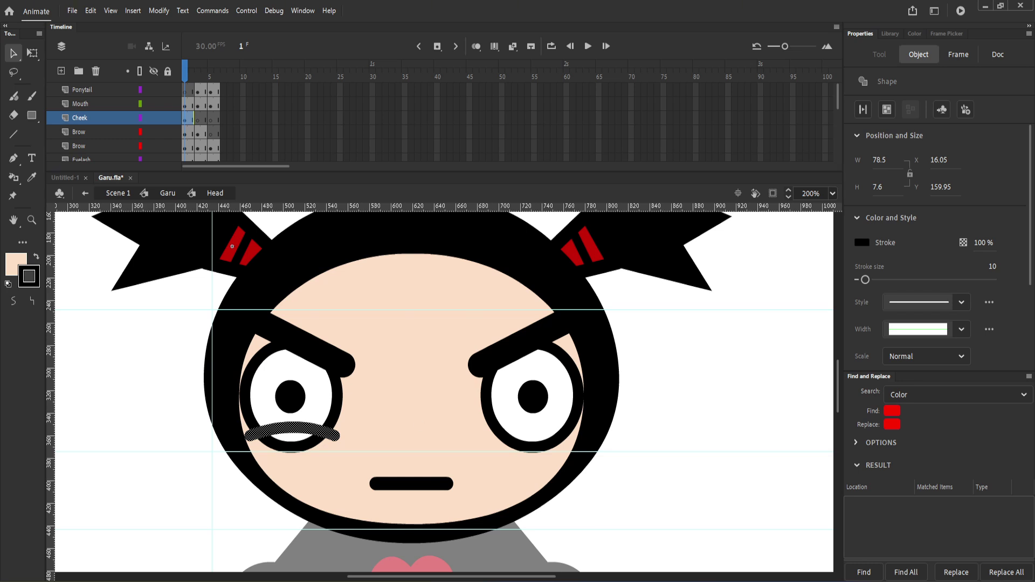
# Step: Convert the curved line under the left eye into a graphic symbol named Cheek
pyautogui.press('F8')
pyautogui.write('Cheek')
pyautogui.click(846, 388)
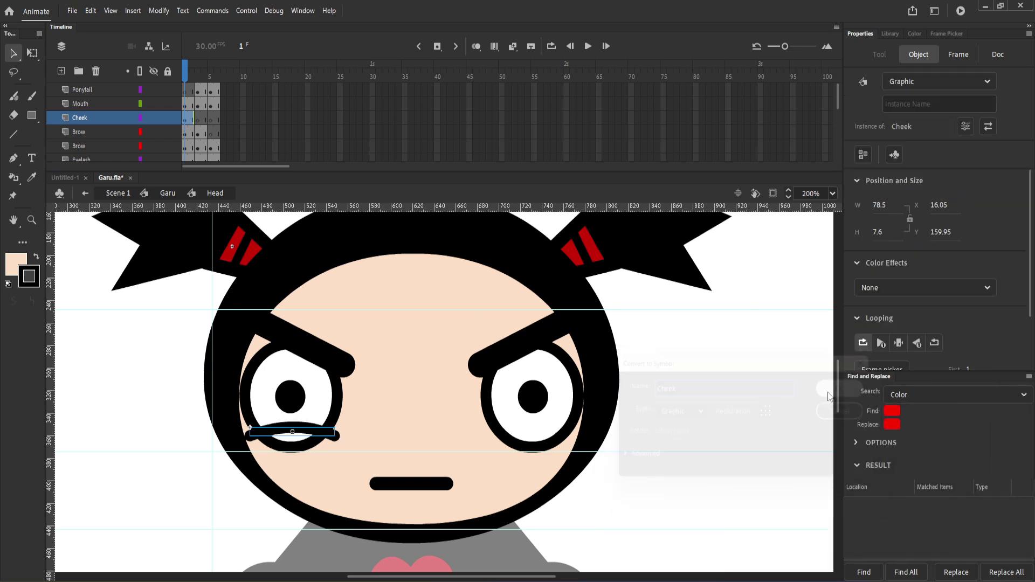
# Step: Inside the Cheek symbol, outline a rounded area below the curved line, fill it with skin colour and delete the lower outline
pyautogui.doubleClick(297, 433)
pyautogui.press('n')
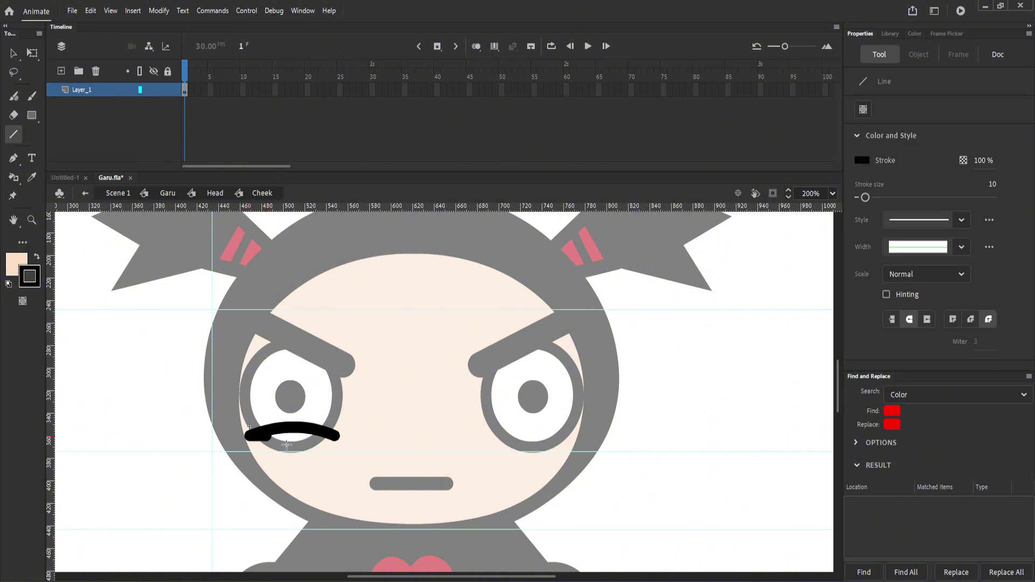
pyautogui.moveTo(249, 435)
pyautogui.mouseDown()
pyautogui.moveTo(327, 446)
pyautogui.moveTo(335, 436)
pyautogui.moveTo(292, 460)
pyautogui.mouseUp()
pyautogui.press('v')
pyautogui.press('k')
pyautogui.click(307, 454)
pyautogui.press('v')
pyautogui.click(308, 454)
pyautogui.press('Delete')
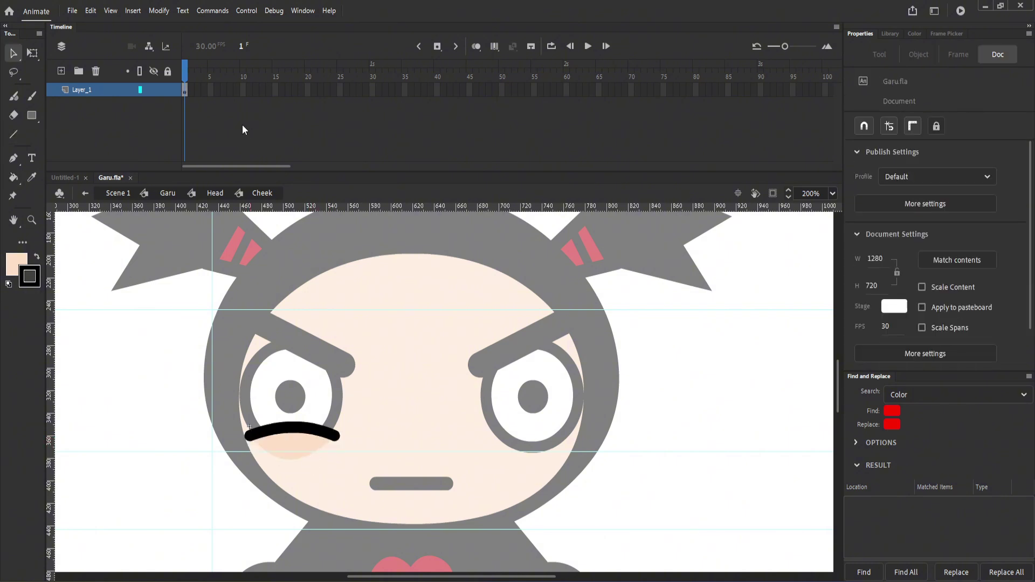
# Step: On a new blank keyframe at frame 2, draw a straight horizontal line with a skin-coloured patch below it and delete the patch's outline
pyautogui.press('F7')
pyautogui.press('n')
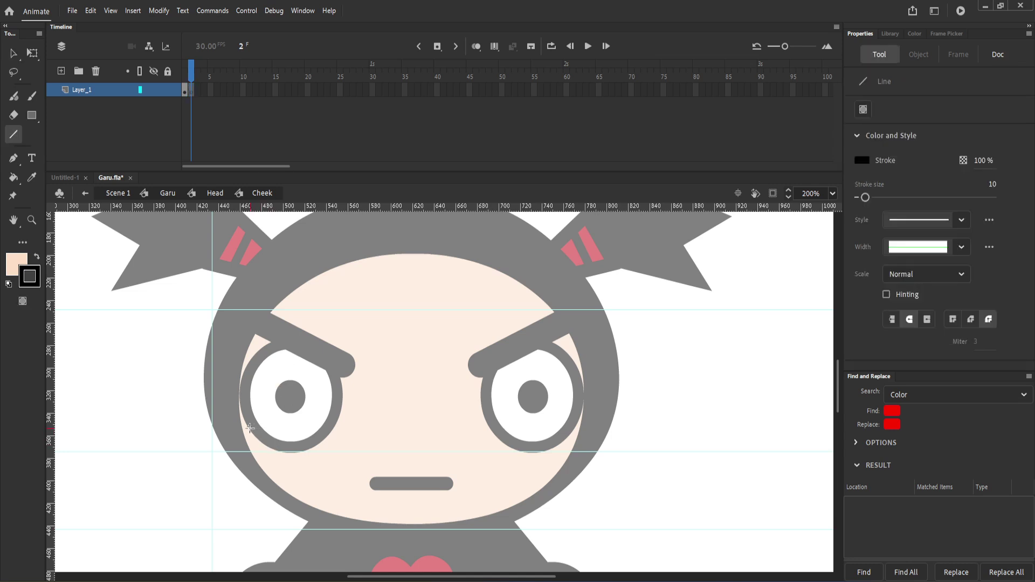
pyautogui.moveTo(278, 428); pyautogui.dragTo(324, 435)
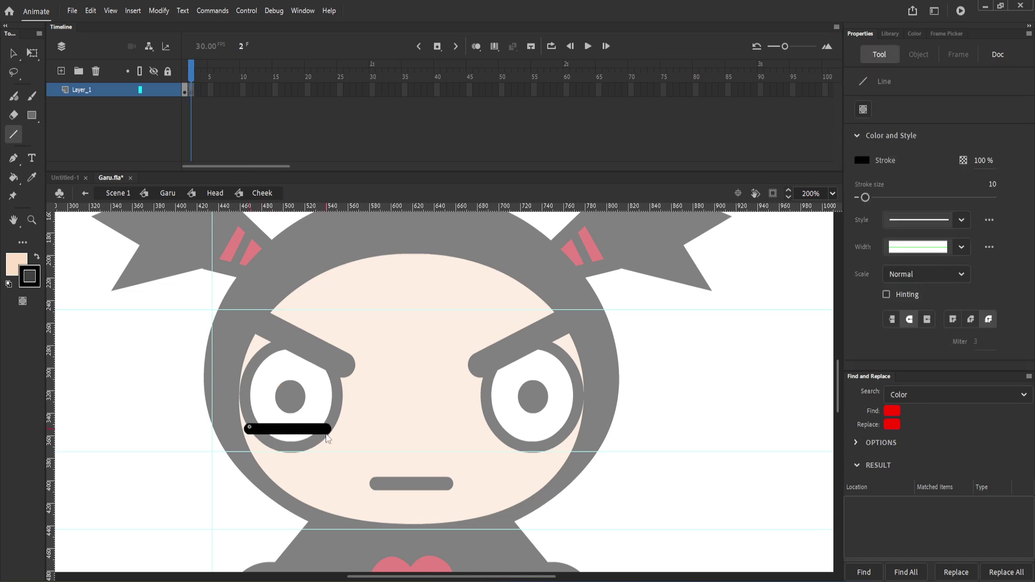
pyautogui.press('v')
pyautogui.moveTo(255, 429)
pyautogui.mouseDown()
pyautogui.moveTo(311, 458)
pyautogui.moveTo(290, 470)
pyautogui.moveTo(321, 451)
pyautogui.mouseUp()
pyautogui.press('k')
pyautogui.click(298, 450)
pyautogui.press('v')
pyautogui.click(317, 453)
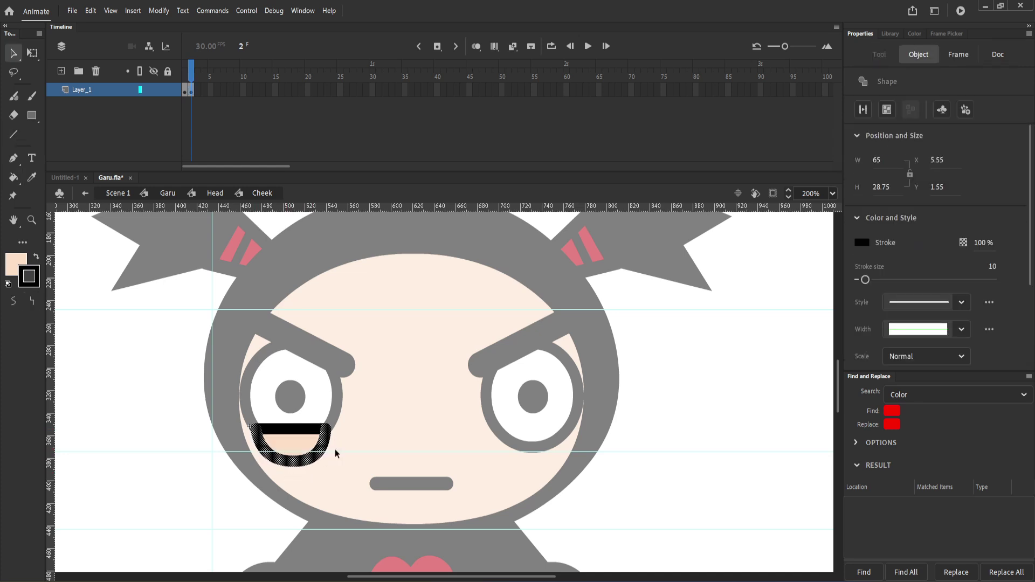
pyautogui.press('Delete')
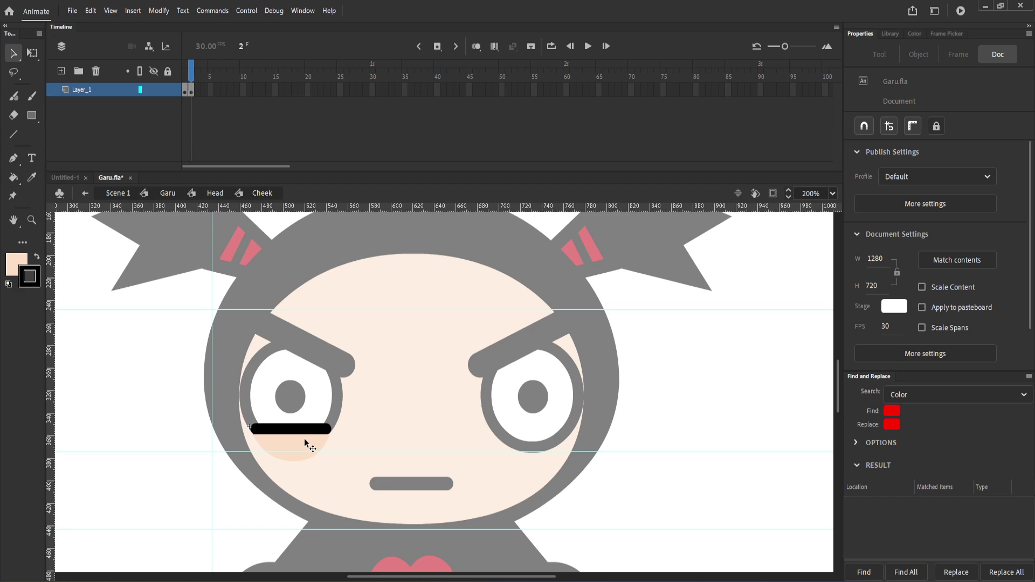
# Step: Add a third frame to the Cheek symbol with the straight line bent into a slight upward arch
pyautogui.moveTo(304, 438); pyautogui.dragTo(291, 428)
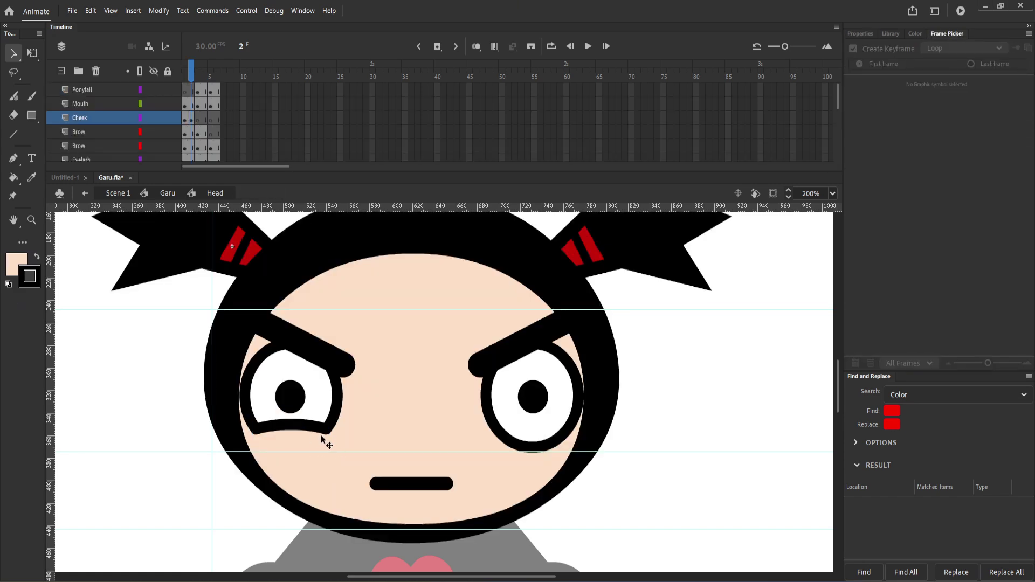
pyautogui.moveTo(326, 430); pyautogui.dragTo(331, 437)
pyautogui.moveTo(316, 432); pyautogui.dragTo(325, 431)
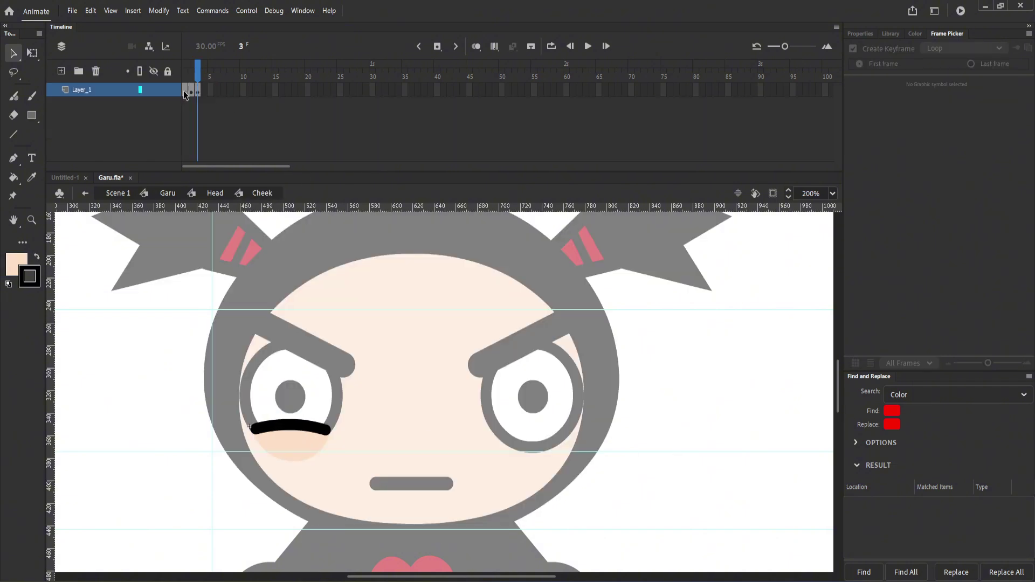
# Step: Insert an empty first frame in the Cheek symbol holding a small rectangle with no stroke and a 0000FF fill at 0% alpha
pyautogui.click(184, 92)
pyautogui.press('Delete')
pyautogui.click(30, 276)
pyautogui.click(210, 298)
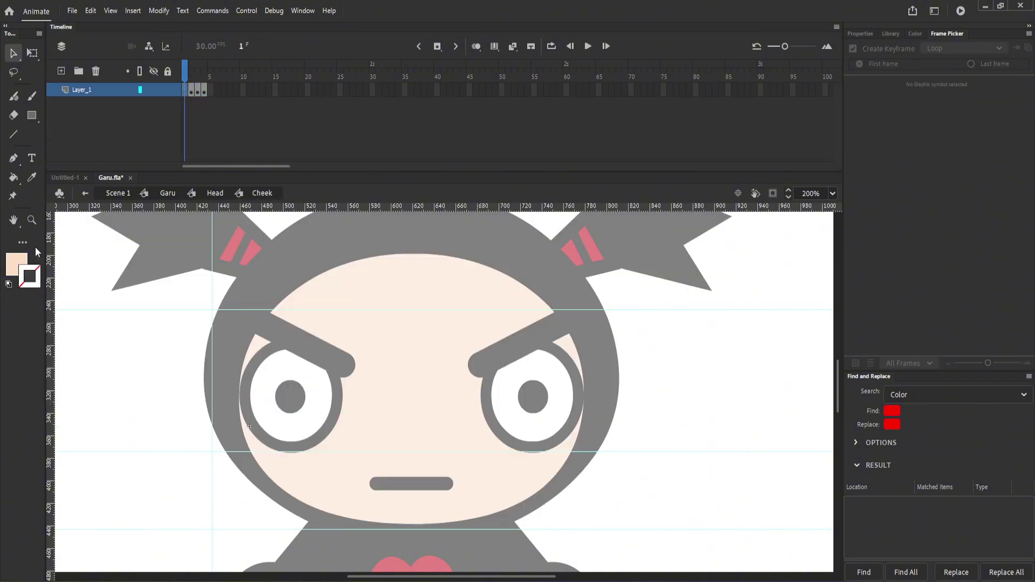
pyautogui.click(17, 264)
pyautogui.click(46, 381)
pyautogui.press('r')
pyautogui.moveTo(235, 431); pyautogui.dragTo(261, 446)
pyautogui.press('v')
pyautogui.click(915, 34)
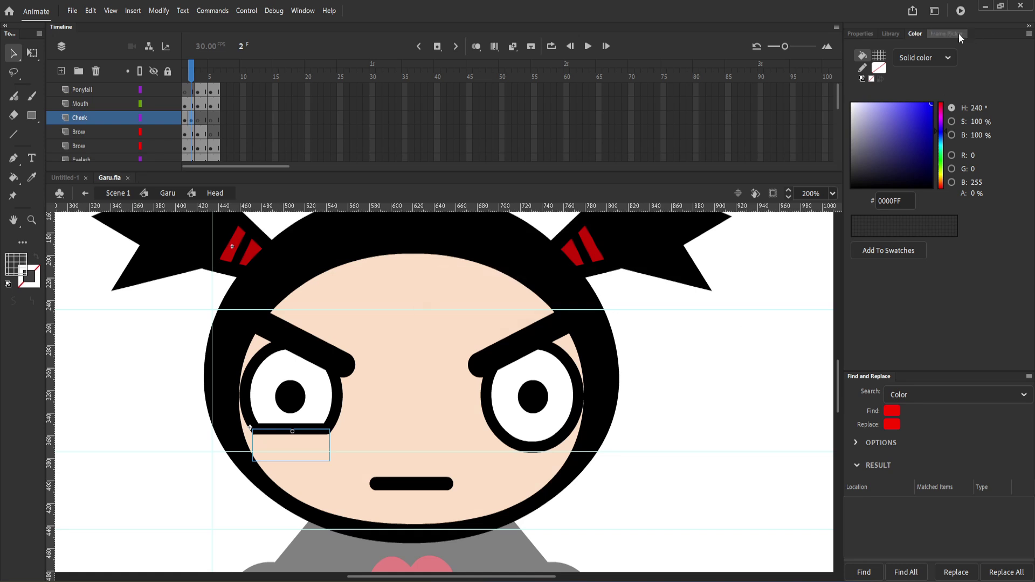
# Step: Copy the Cheek layer in the Head symbol and paste it as a second Cheek layer above the Brow layers
pyautogui.click(959, 34)
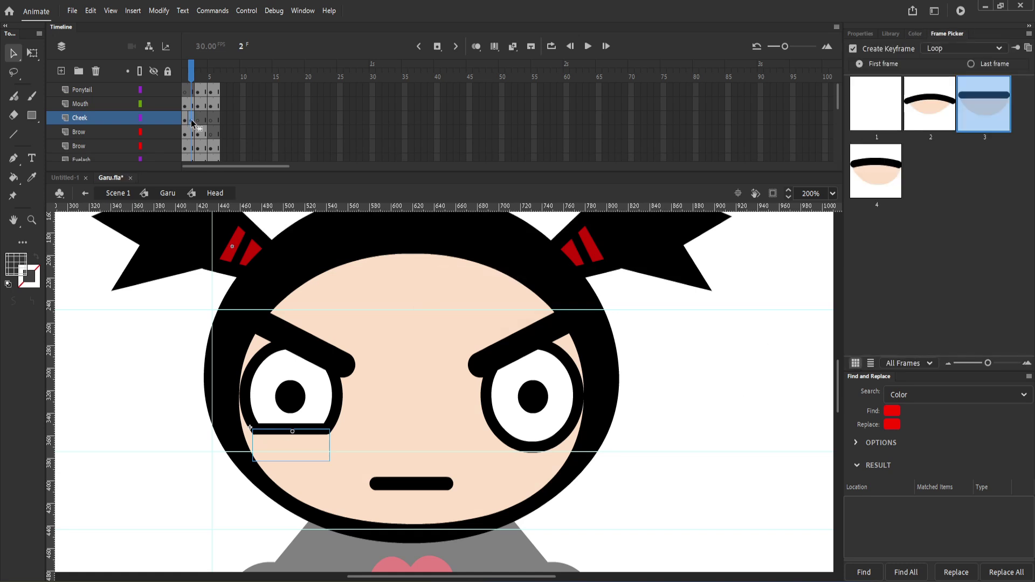
pyautogui.click(93, 132)
pyautogui.rightClick(88, 120)
pyautogui.click(115, 224)
pyautogui.rightClick(89, 119)
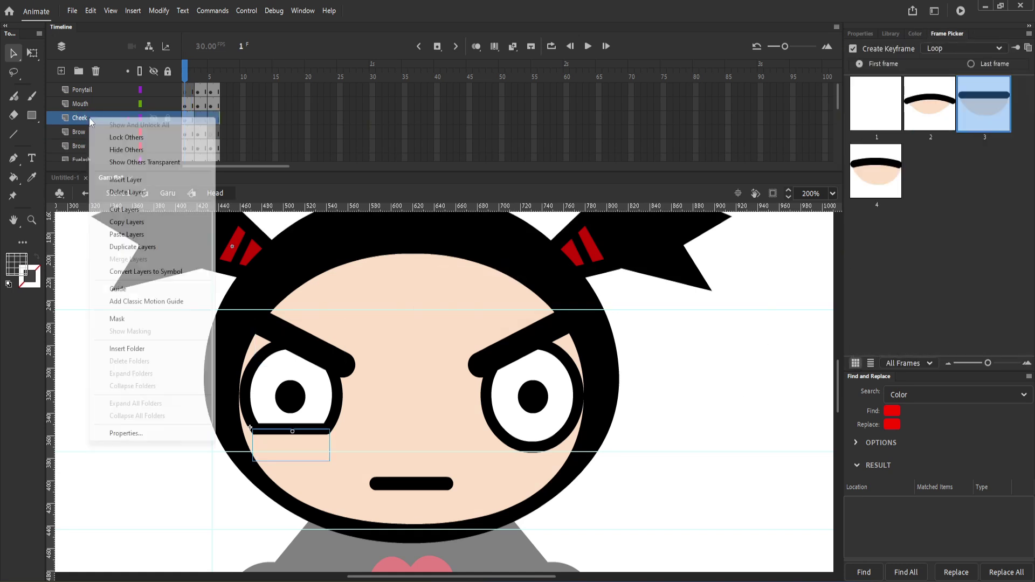
pyautogui.click(114, 236)
pyautogui.scroll(-1, 103, 132)
pyautogui.click(103, 145)
pyautogui.click(89, 131)
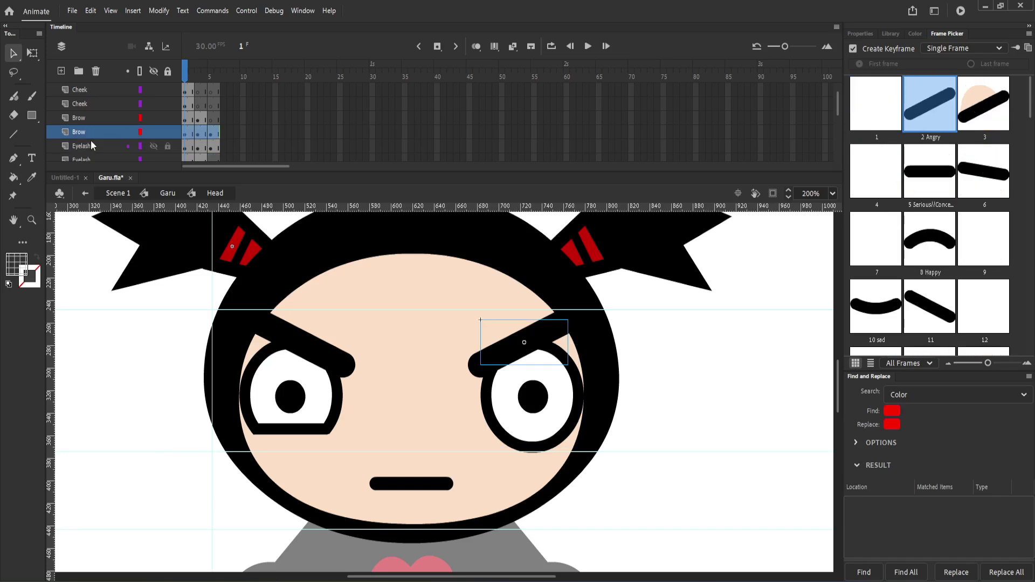
# Step: Mirror the duplicate cheek horizontally and move it right until it sits under the right eye
pyautogui.click(92, 104)
pyautogui.hotkey('shift', 'Right')
pyautogui.hotkey('shift', 'Right')
pyautogui.hotkey('shift', 'Right')
pyautogui.hotkey('shift', 'Right')
pyautogui.hotkey('shift', 'Right')
pyautogui.hotkey('shift', 'Right')
pyautogui.hotkey('shift', 'Right')
pyautogui.hotkey('shift', 'Right')
pyautogui.hotkey('shift', 'Right')
pyautogui.hotkey('shift', 'Right')
pyautogui.hotkey('shift', 'Right')
pyautogui.hotkey('shift', 'Right')
pyautogui.hotkey('shift', 'Right')
pyautogui.hotkey('shift', 'Right')
pyautogui.hotkey('shift', 'Right')
pyautogui.hotkey('shift', 'Right')
pyautogui.hotkey('shift', 'Right')
pyautogui.hotkey('shift', 'Right')
pyautogui.hotkey('shift', 'Right')
pyautogui.hotkey('shift', 'Right')
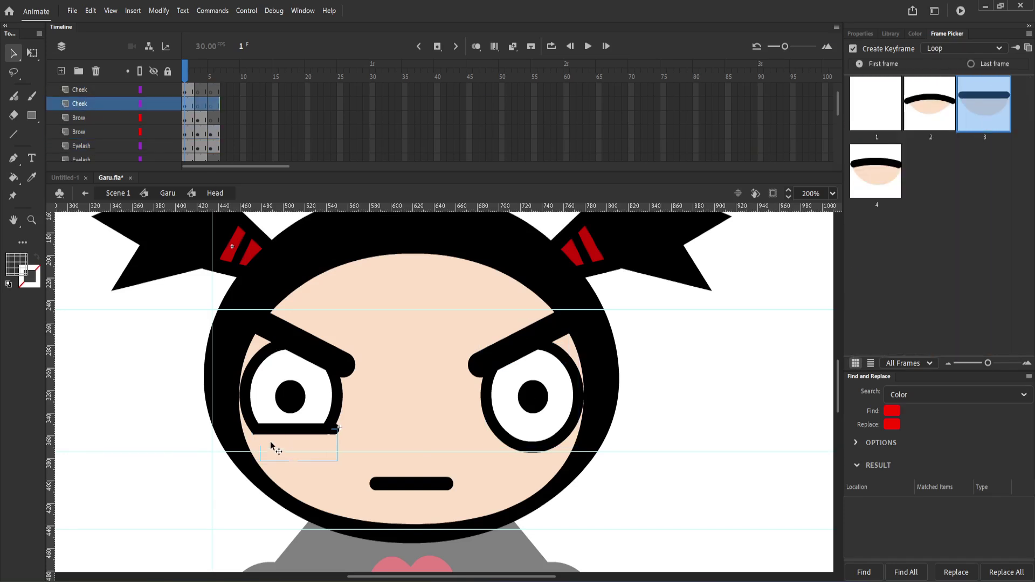
pyautogui.press('Right')
pyautogui.press('Right')
pyautogui.press('Right')
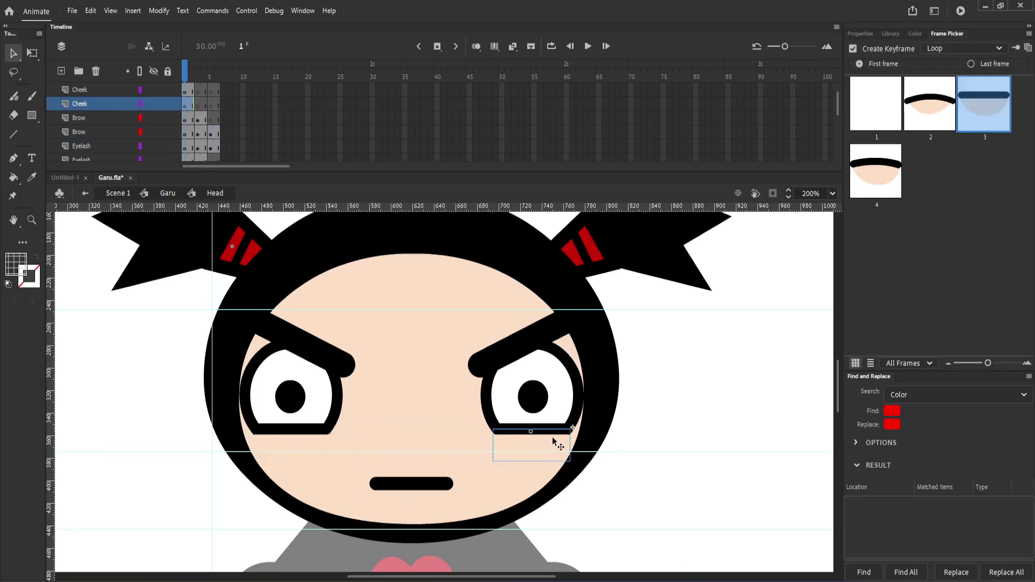
# Step: Set both the right and left cheeks on the front view to the symbol's empty frame 1
pyautogui.click(552, 436)
pyautogui.click(876, 103)
pyautogui.click(293, 430)
pyautogui.click(875, 103)
# Step: Reset the Cheek layers' keyframes at frame 3 by inserting keyframes from the front view, and move both cheeks left toward the turned face
pyautogui.moveTo(198, 92); pyautogui.dragTo(199, 103)
pyautogui.rightClick(199, 103)
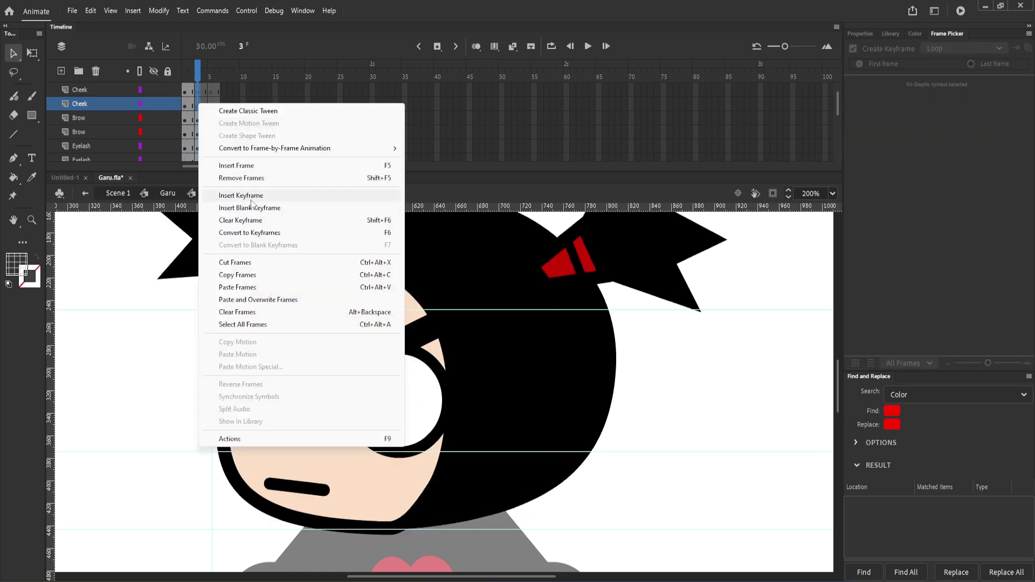
pyautogui.click(238, 221)
pyautogui.press('F6')
pyautogui.hotkey('shift', 'Left')
pyautogui.hotkey('shift', 'Left')
pyautogui.hotkey('shift', 'Left')
pyautogui.hotkey('shift', 'Left')
pyautogui.hotkey('shift', 'Left')
pyautogui.hotkey('shift', 'Left')
pyautogui.hotkey('shift', 'Left')
pyautogui.hotkey('shift', 'Left')
pyautogui.hotkey('shift', 'Left')
pyautogui.hotkey('shift', 'Left')
pyautogui.hotkey('shift', 'Left')
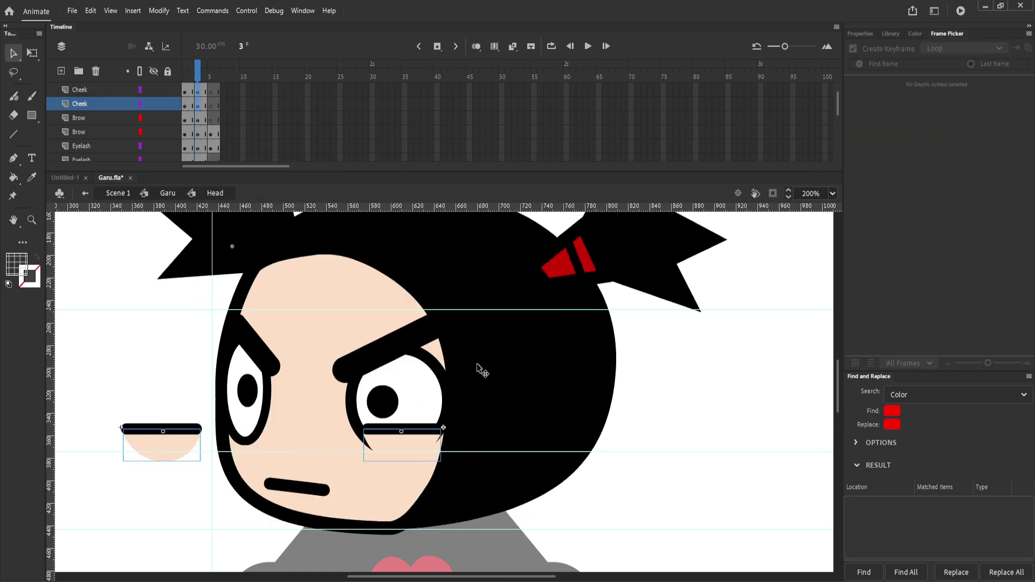
# Step: Fit the right cheek's width and position to the bottom of the right eye on frame 3
pyautogui.click(415, 434)
pyautogui.press('q')
pyautogui.moveTo(440, 445); pyautogui.dragTo(443, 445)
pyautogui.click(581, 454)
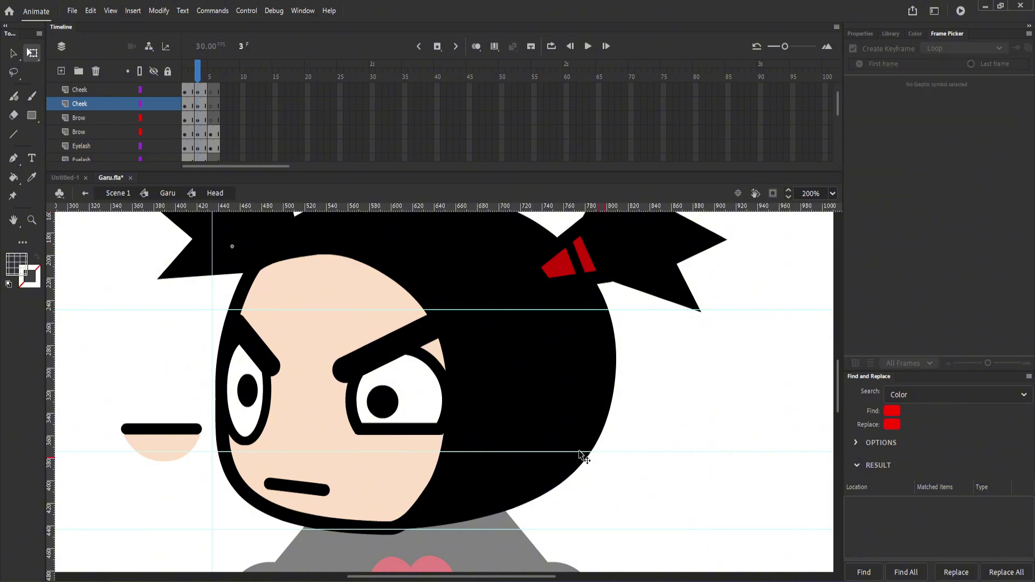
# Step: Move the left cheek on frame 3 right until its outer end lines up beneath the narrow left eye
pyautogui.click(190, 438)
pyautogui.hotkey('shift', 'Right')
pyautogui.hotkey('shift', 'Right')
pyautogui.hotkey('shift', 'Right')
pyautogui.hotkey('shift', 'Right')
pyautogui.hotkey('shift', 'Right')
pyautogui.hotkey('shift', 'Right')
pyautogui.hotkey('shift', 'Right')
pyautogui.hotkey('shift', 'Right')
pyautogui.hotkey('shift', 'Right')
pyautogui.hotkey('shift', 'Right')
pyautogui.press('Left')
pyautogui.press('Left')
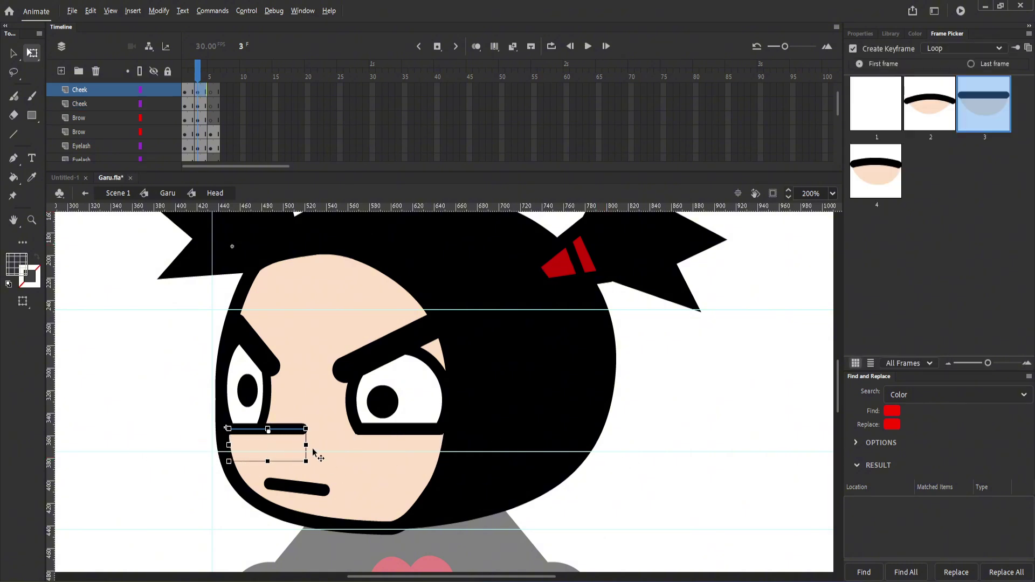
# Step: Narrow the left cheek to the width of the left eye and nudge it slightly left and up
pyautogui.moveTo(305, 445); pyautogui.dragTo(261, 445)
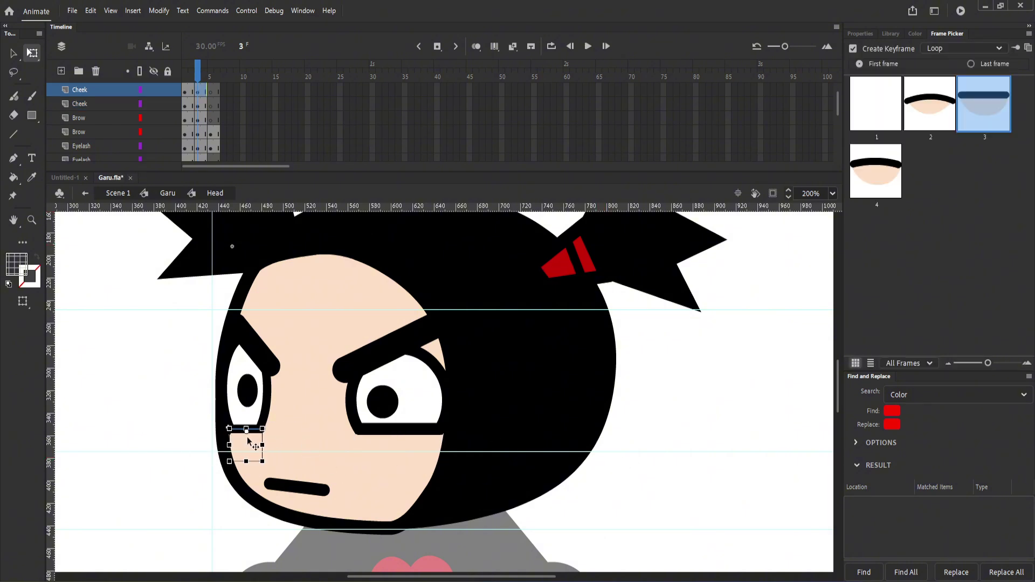
pyautogui.press('Left')
pyautogui.press('Up')
pyautogui.moveTo(262, 444); pyautogui.dragTo(264, 444)
pyautogui.click(201, 453)
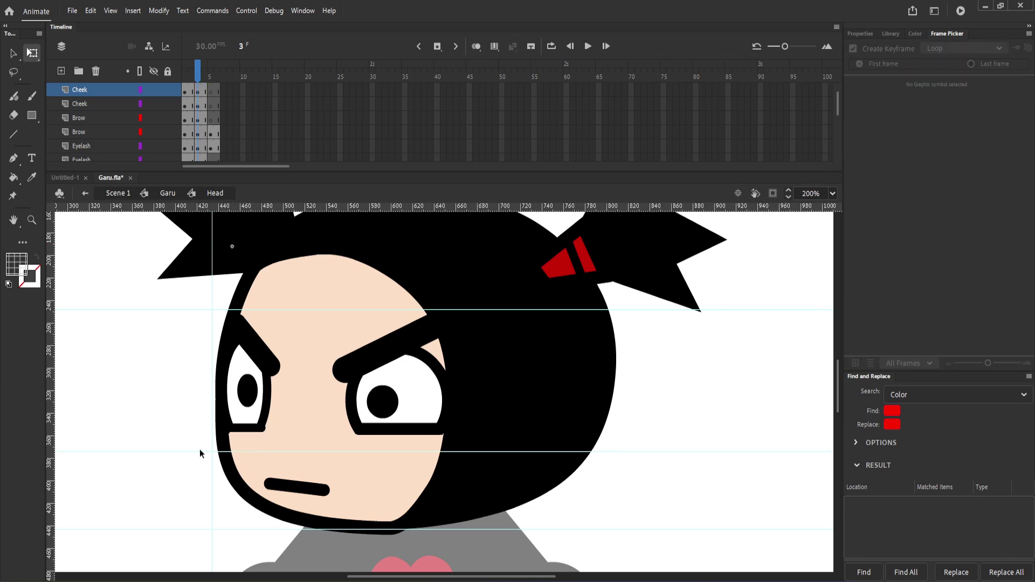
# Step: Tilt the left cheek slightly to follow the turned face, save the file and set the cheek to its empty frame 1
pyautogui.click(226, 434)
pyautogui.hotkey('ctrl', 's')
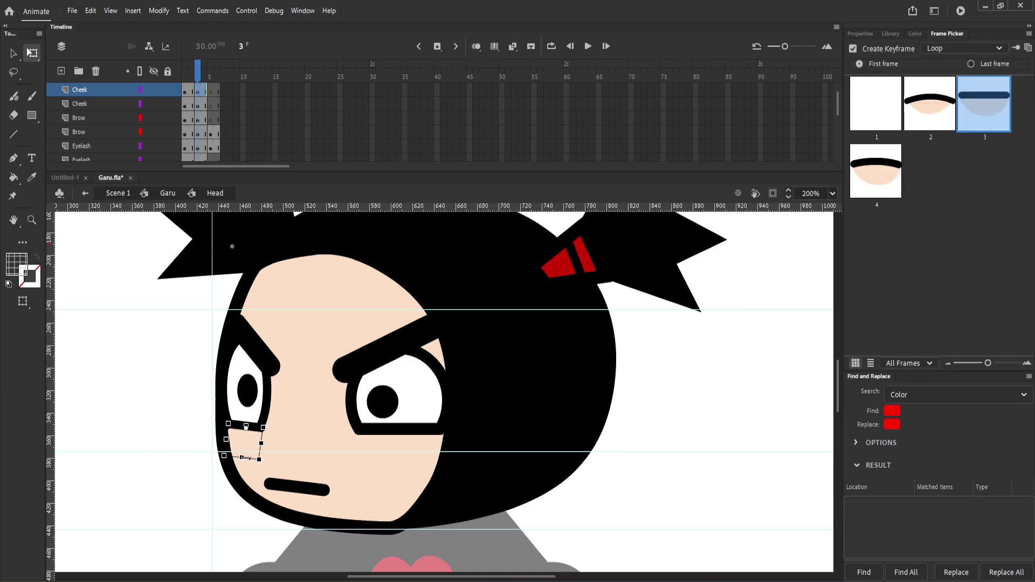
pyautogui.click(254, 429)
pyautogui.click(872, 109)
# Step: Copy the right cheek from frame 2, paste it in place on frame 5 and set it to Cheek frame 3
pyautogui.click(191, 109)
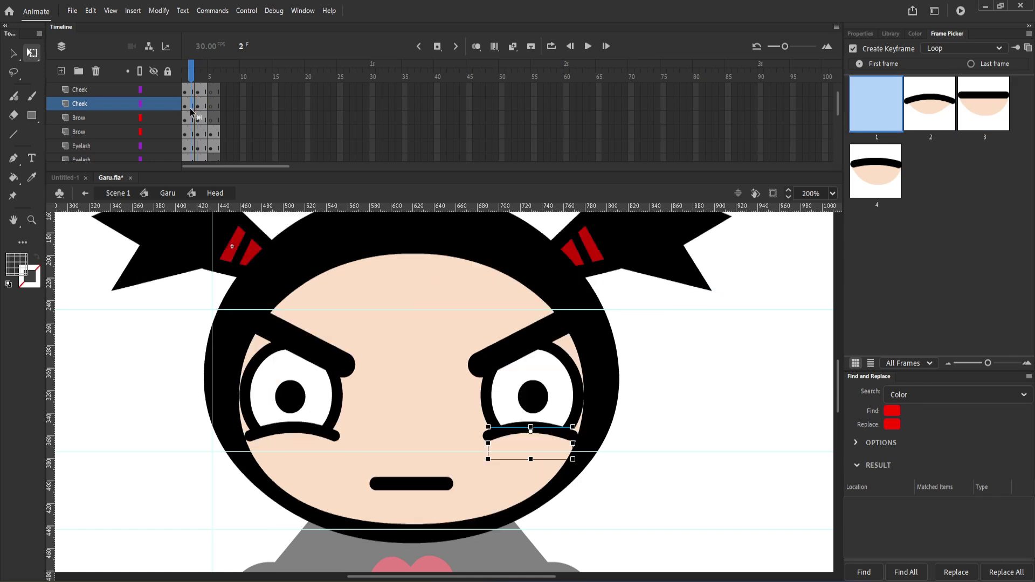
pyautogui.hotkey('ctrl', 'c')
pyautogui.click(211, 104)
pyautogui.hotkey('ctrl', 'shift', 'v')
pyautogui.click(963, 111)
# Step: Move the pasted cheek left under the profile eye on frame 5 and narrow it to fit the eye
pyautogui.hotkey('shift', 'Left')
pyautogui.hotkey('shift', 'Left')
pyautogui.hotkey('shift', 'Left')
pyautogui.hotkey('shift', 'Left')
pyautogui.hotkey('shift', 'Left')
pyautogui.hotkey('shift', 'Left')
pyautogui.hotkey('shift', 'Left')
pyautogui.hotkey('shift', 'Left')
pyautogui.hotkey('shift', 'Left')
pyautogui.hotkey('shift', 'Left')
pyautogui.hotkey('shift', 'Left')
pyautogui.hotkey('shift', 'Left')
pyautogui.hotkey('shift', 'Left')
pyautogui.hotkey('shift', 'Left')
pyautogui.hotkey('shift', 'Left')
pyautogui.hotkey('shift', 'Left')
pyautogui.hotkey('shift', 'Left')
pyautogui.hotkey('shift', 'Left')
pyautogui.hotkey('shift', 'Left')
pyautogui.hotkey('shift', 'Left')
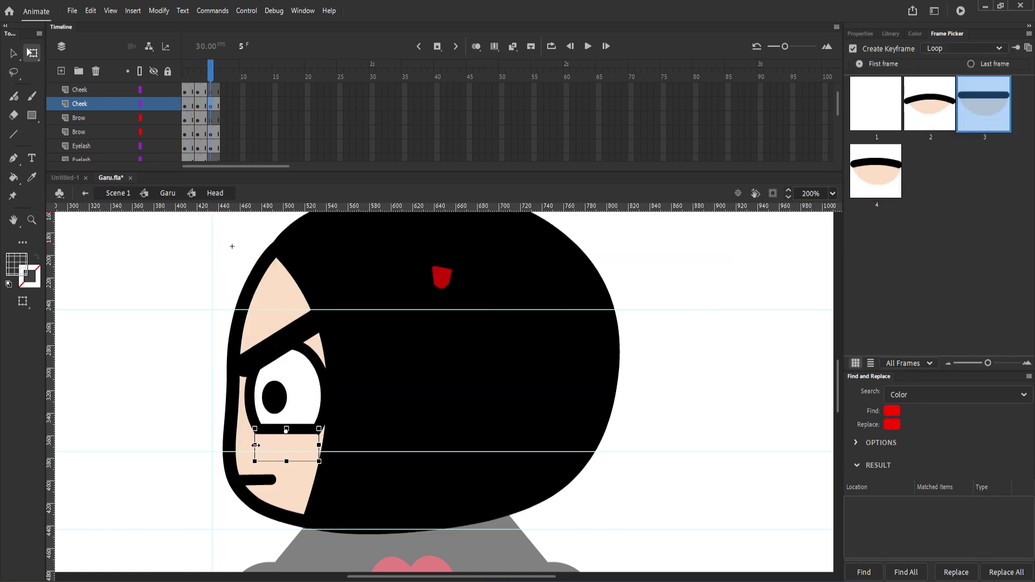
# Step: Set the profile cheek on frame 5 to the Cheek symbol's empty frame 1
pyautogui.press(',')
pyautogui.press(',')
pyautogui.press(',')
pyautogui.press(',')
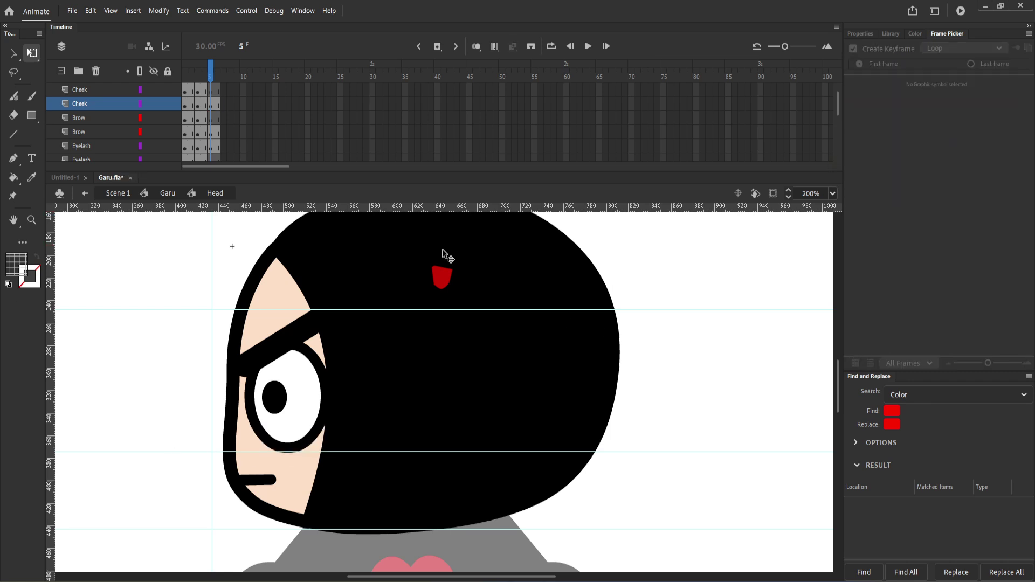
# Step: Check the front, three-quarter and profile head views by selecting all their parts on each view's frames
pyautogui.click(858, 34)
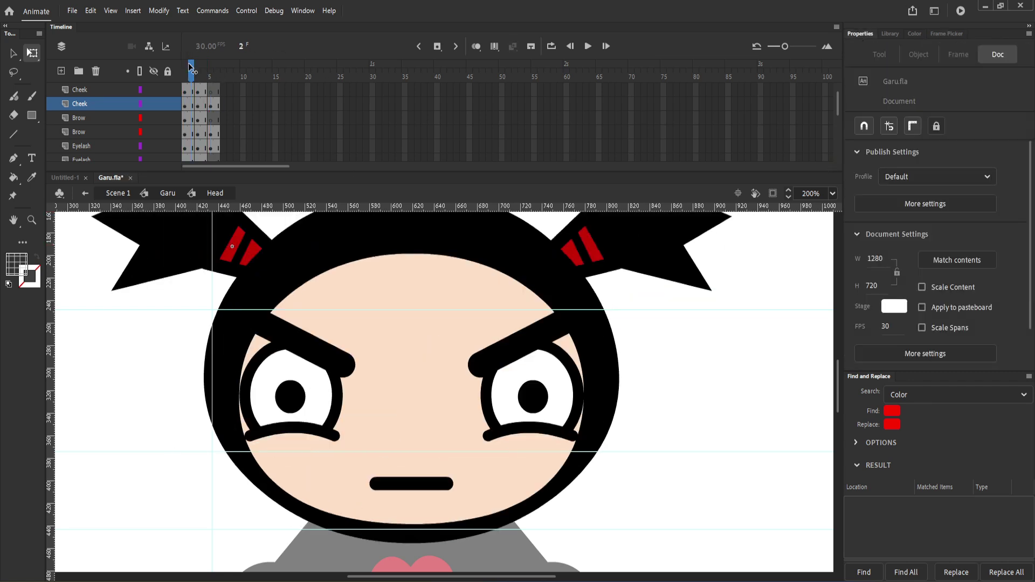
pyautogui.hotkey('ctrl', 'a')
pyautogui.click(198, 79)
pyautogui.hotkey('ctrl', 'a')
pyautogui.click(211, 77)
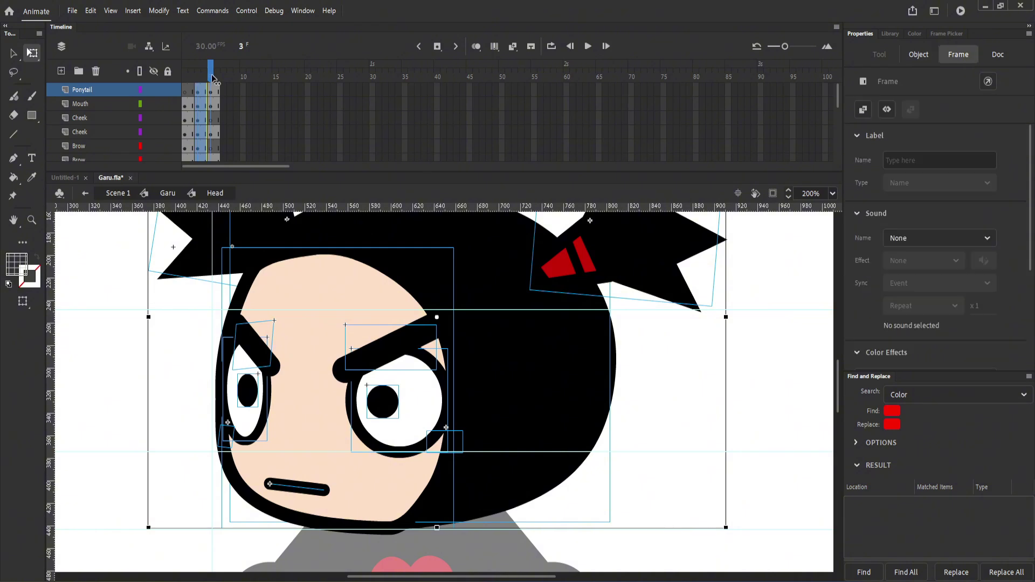
pyautogui.hotkey('ctrl', 'a')
pyautogui.click(197, 76)
pyautogui.hotkey('ctrl', 'a')
pyautogui.click(211, 77)
pyautogui.click(184, 77)
pyautogui.hotkey('ctrl', 'a')
pyautogui.doubleClick(153, 315)
pyautogui.doubleClick(431, 323)
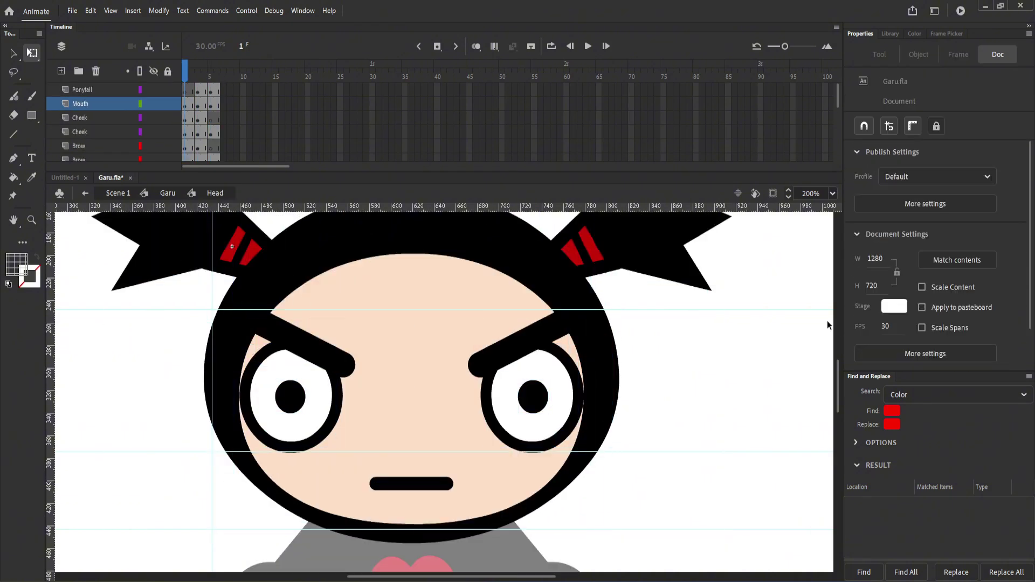
pyautogui.hotkey('ctrl', 'a')
# Step: Inside the Mouth symbol, paste the grin reference image on Layer_2, move it beside the face and place Layer_1 above it
pyautogui.doubleClick(124, 379)
pyautogui.click(198, 78)
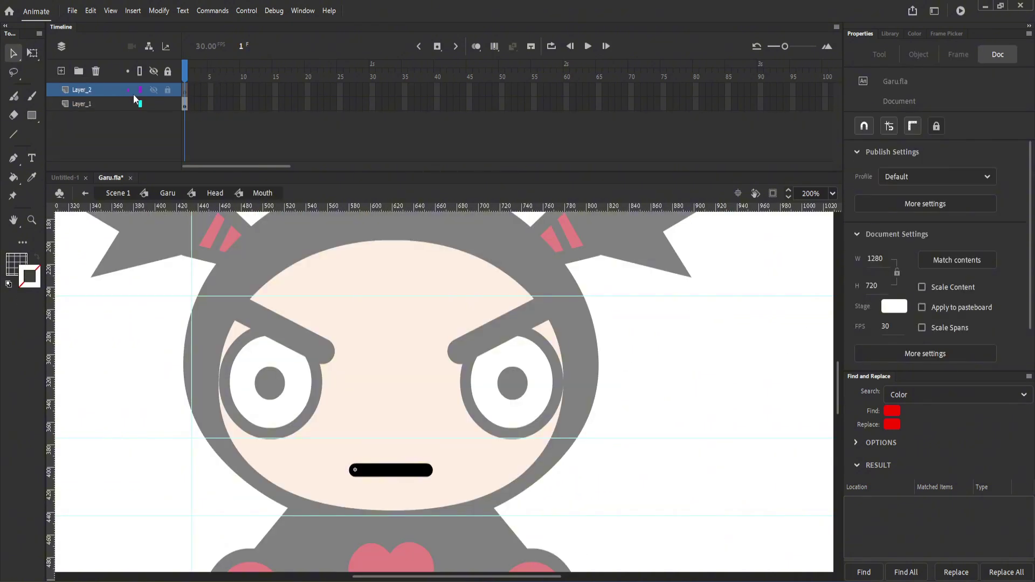
pyautogui.hotkey('ctrl', 'v')
pyautogui.moveTo(506, 399); pyautogui.dragTo(137, 452)
pyautogui.press('space')
pyautogui.moveTo(291, 391); pyautogui.dragTo(444, 354)
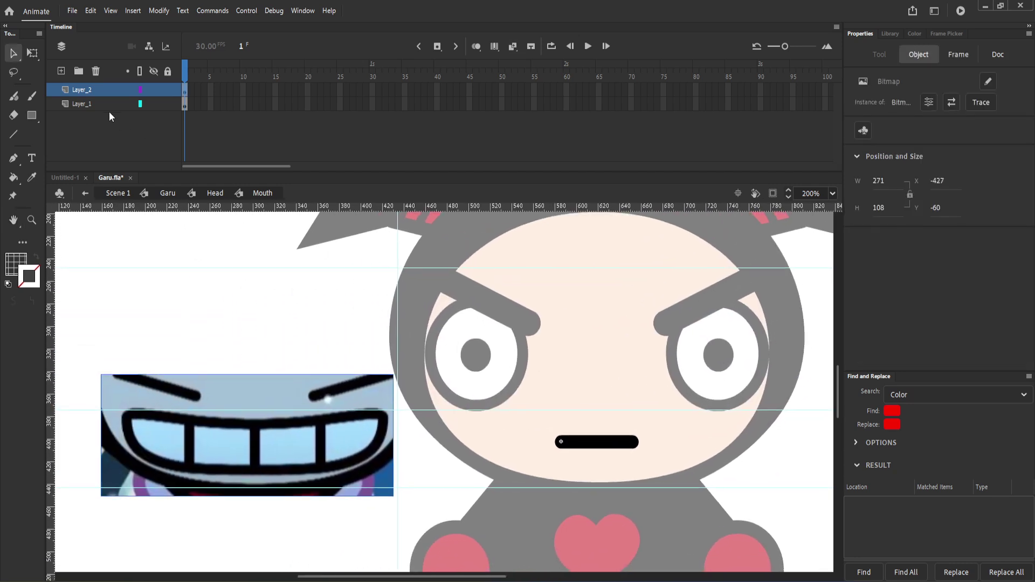
pyautogui.moveTo(108, 105); pyautogui.dragTo(101, 86)
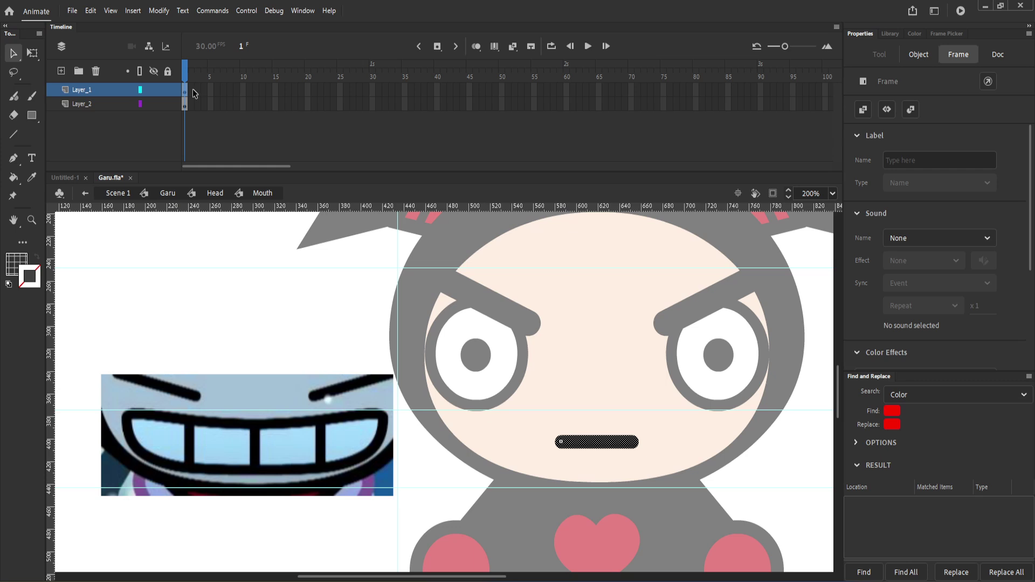
# Step: Add keyframes after the straight mouth on Layer_1 and bend the mouth line upward into a frown on frame 3
pyautogui.click(195, 94)
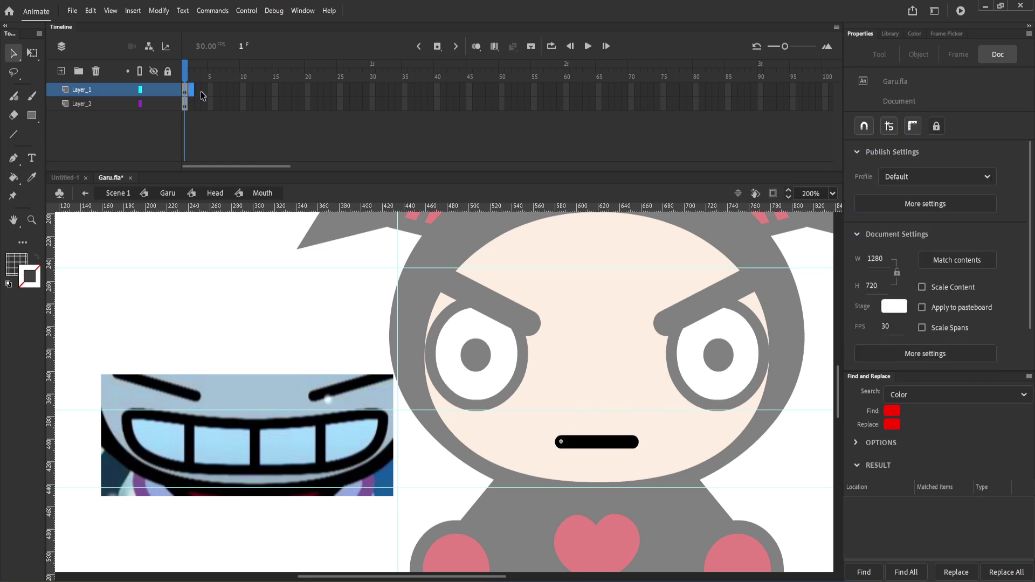
pyautogui.press('F7')
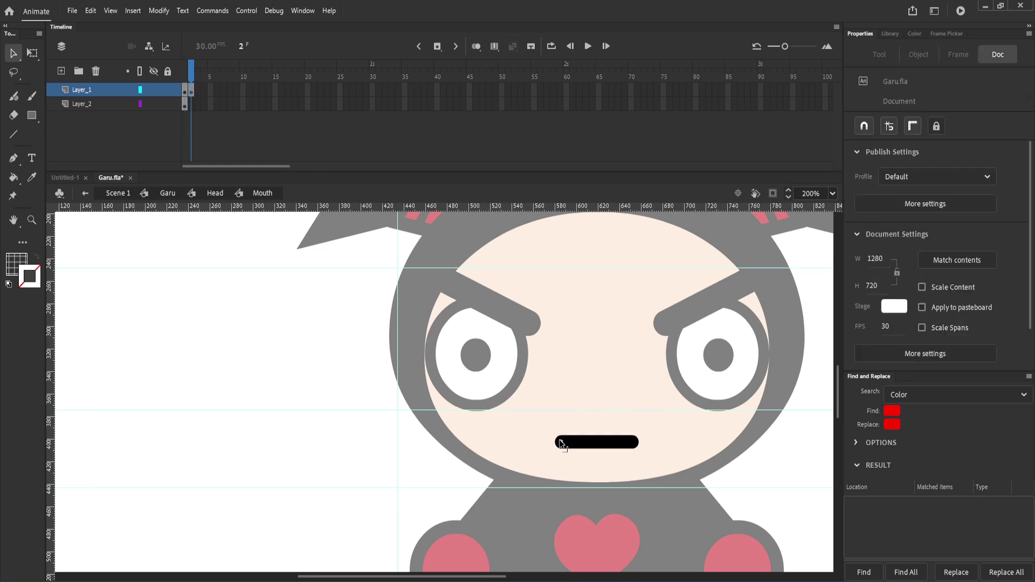
pyautogui.moveTo(597, 452); pyautogui.dragTo(599, 437)
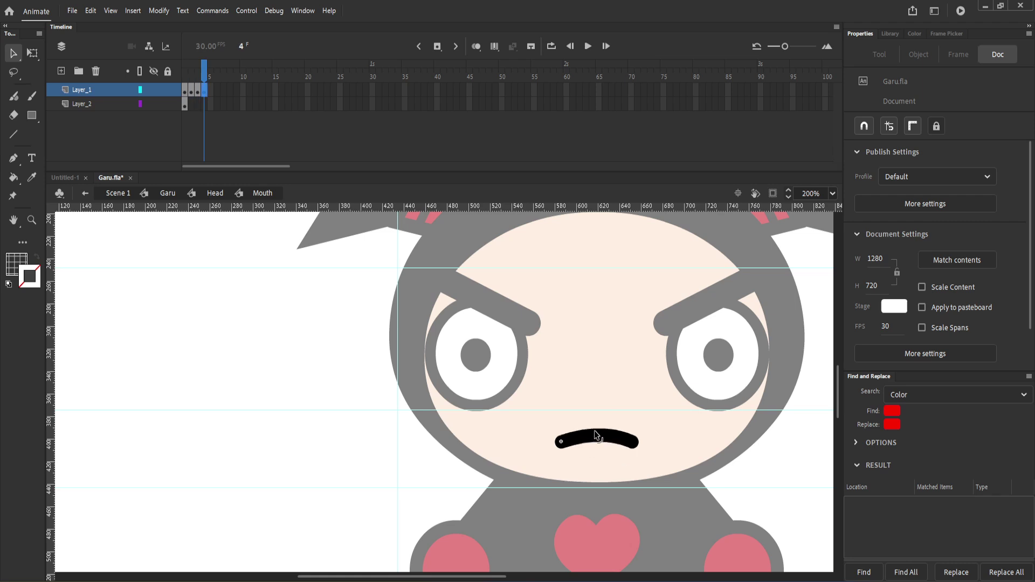
# Step: Clear the mouth from Layer_1's frame 4 and move the reference image's keyframe on Layer_2 to frame 4
pyautogui.click(205, 91)
pyautogui.press('Delete')
pyautogui.click(185, 105)
pyautogui.moveTo(185, 105); pyautogui.dragTo(208, 106)
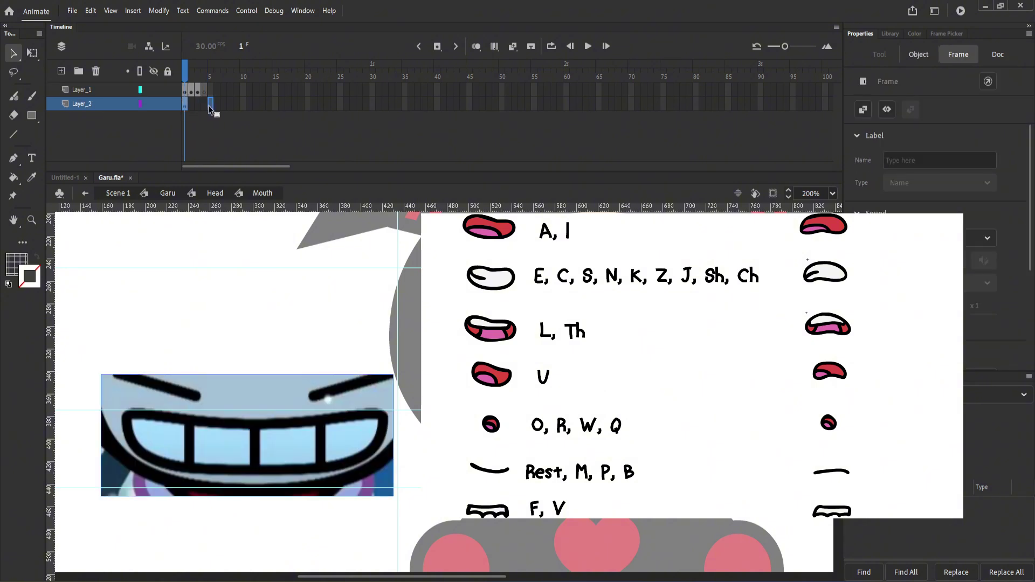
pyautogui.click(204, 93)
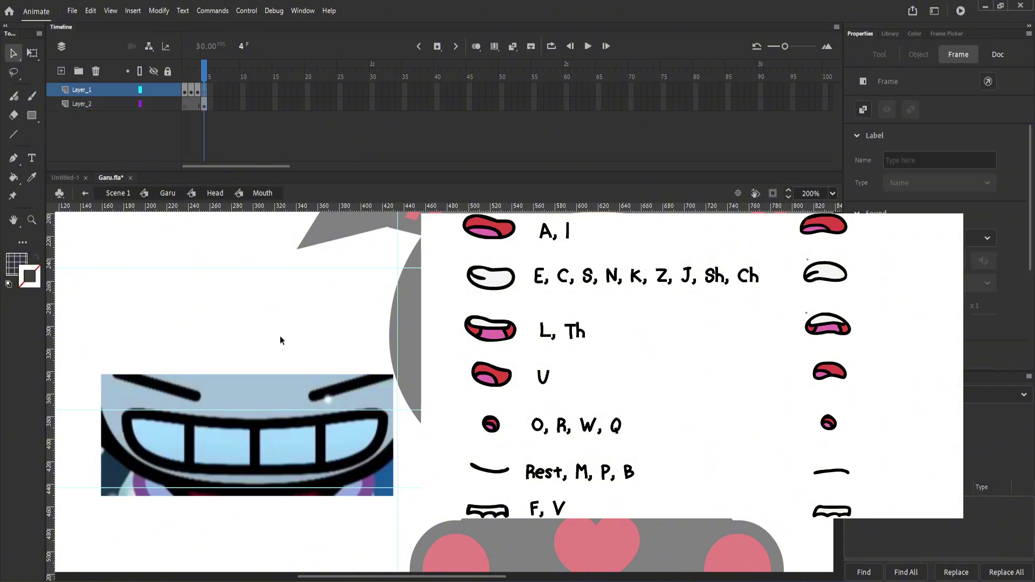
# Step: Trace the upper lip of the reference grin with a red line from corner to corner and curve it slightly downward
pyautogui.press('n')
pyautogui.press('v')
pyautogui.click(260, 422)
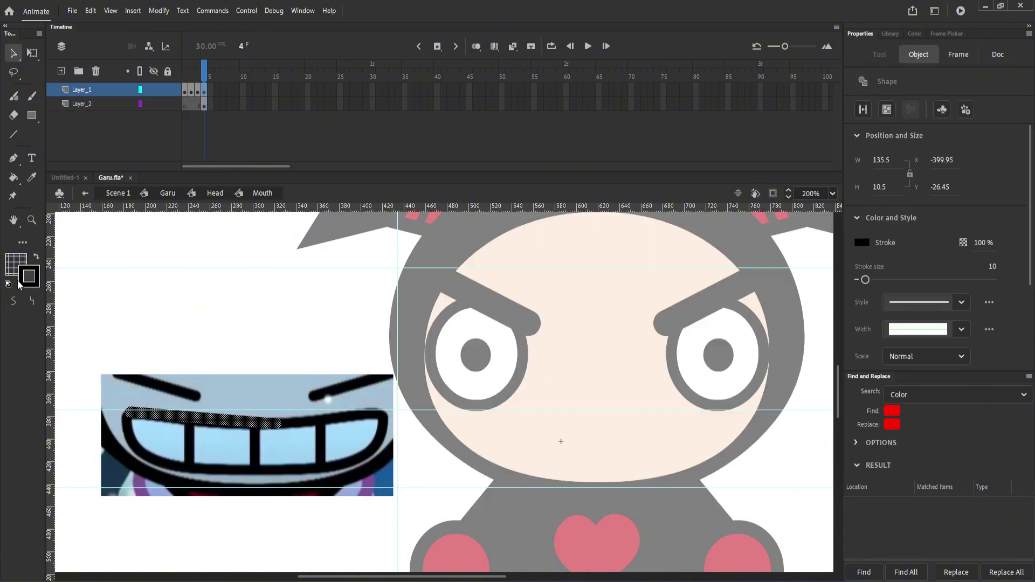
pyautogui.click(24, 276)
pyautogui.click(72, 368)
pyautogui.click(260, 330)
pyautogui.moveTo(276, 426); pyautogui.dragTo(382, 415)
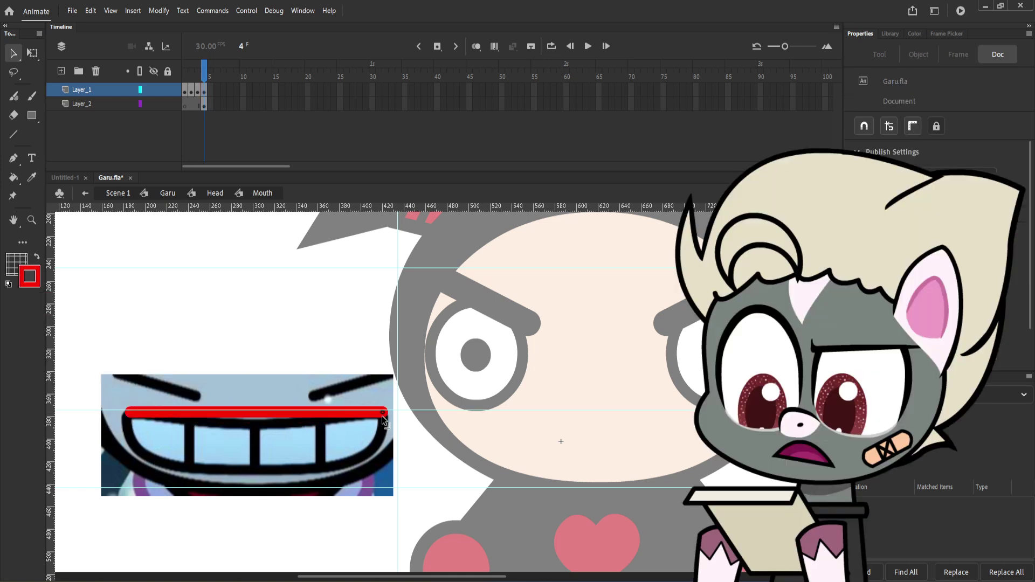
pyautogui.moveTo(298, 411); pyautogui.dragTo(288, 419)
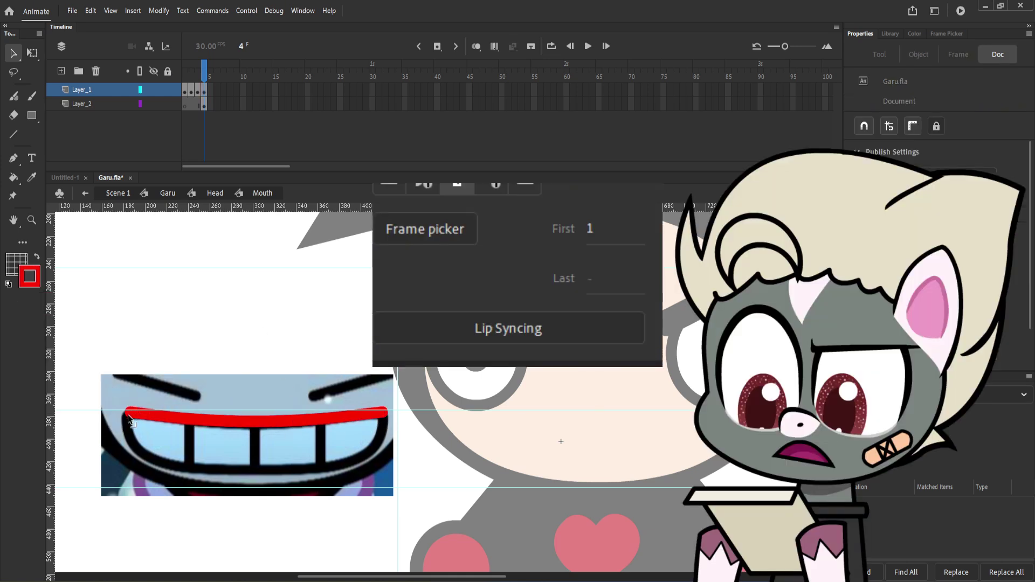
# Step: Trace the left side of the grin's outline, curving it down to the middle of the lower lip
pyautogui.press('n')
pyautogui.press('v')
pyautogui.moveTo(168, 439); pyautogui.dragTo(138, 451)
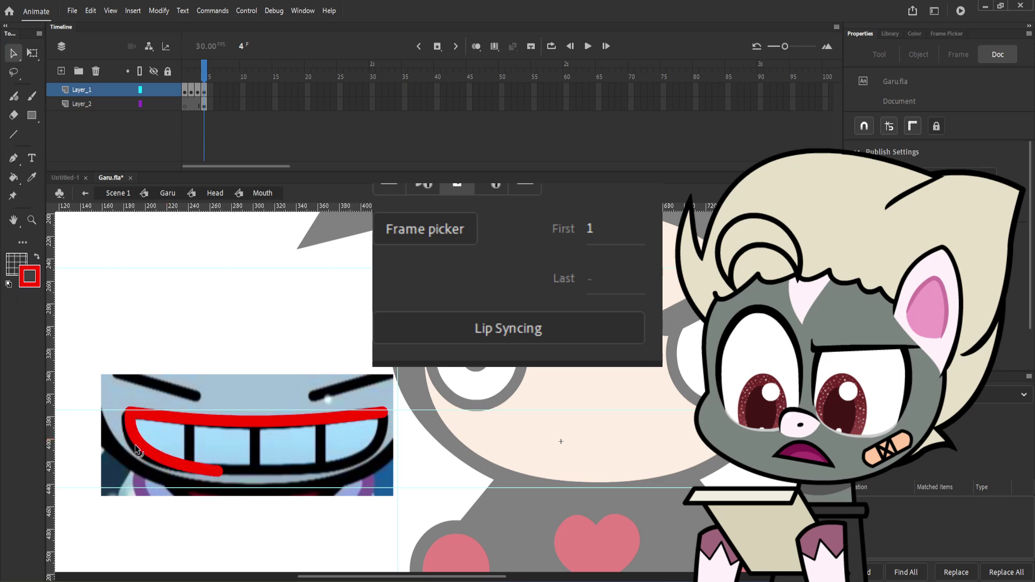
pyautogui.moveTo(134, 414)
pyautogui.mouseDown()
pyautogui.moveTo(150, 416)
pyautogui.moveTo(127, 414)
pyautogui.mouseUp()
pyautogui.moveTo(232, 473); pyautogui.dragTo(261, 470)
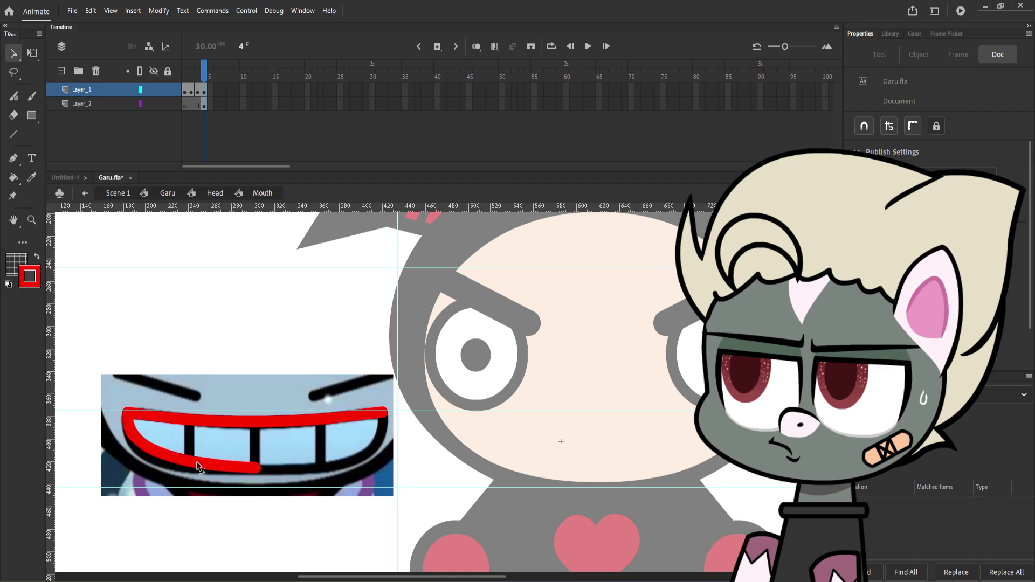
# Step: Lock Layer_2 and close the grin's outline with a curved line from the right corner to the lower lip's middle
pyautogui.click(168, 104)
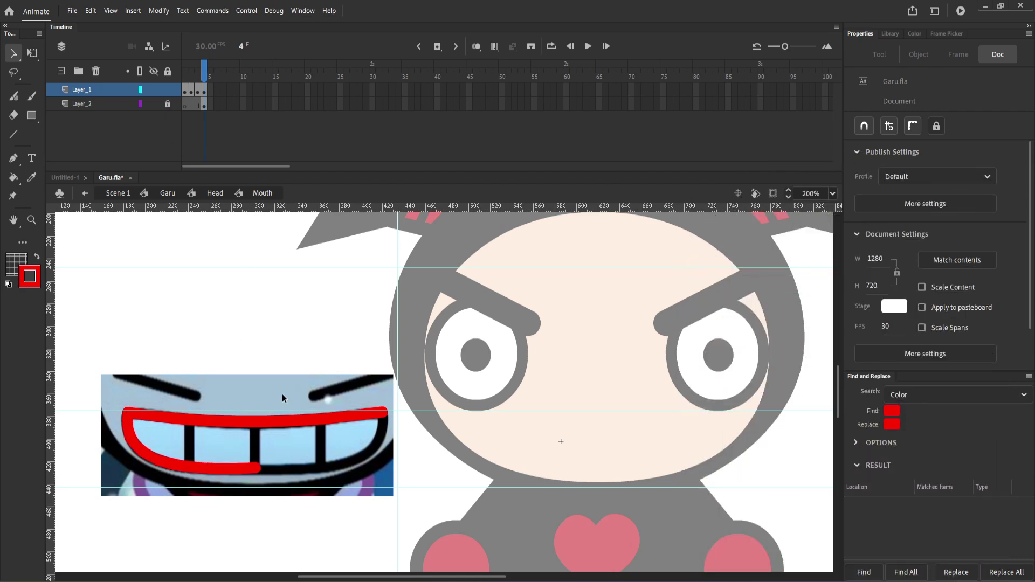
pyautogui.press('n')
pyautogui.moveTo(384, 412); pyautogui.dragTo(278, 468)
pyautogui.press('v')
pyautogui.moveTo(336, 438); pyautogui.dragTo(360, 457)
pyautogui.moveTo(227, 468); pyautogui.dragTo(228, 470)
# Step: Draw the three vertical tooth dividers inside the traced grin
pyautogui.press('n')
pyautogui.moveTo(189, 467); pyautogui.dragTo(192, 428)
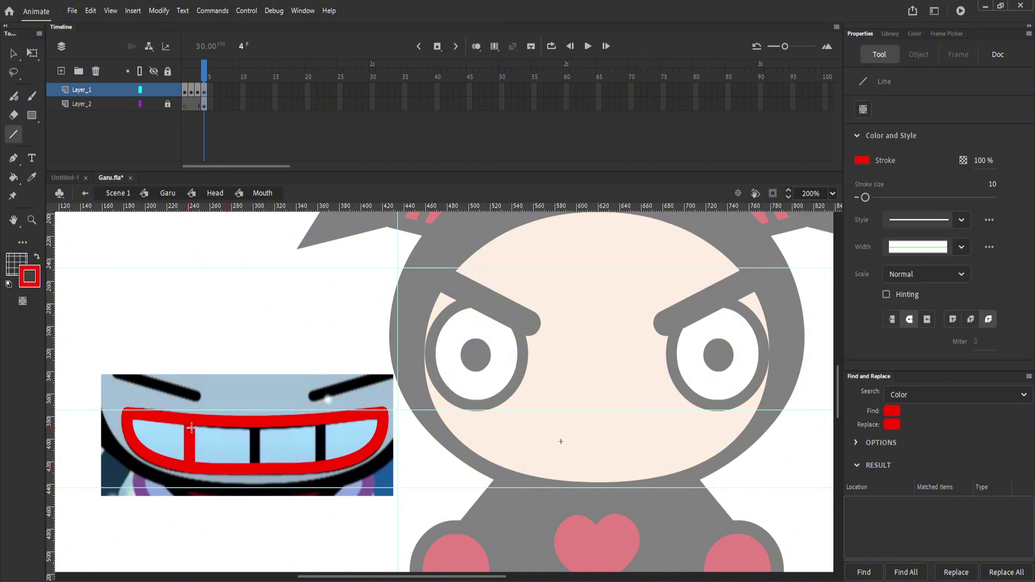
pyautogui.press('v')
pyautogui.doubleClick(256, 452)
pyautogui.moveTo(320, 424)
pyautogui.mouseDown()
pyautogui.moveTo(320, 467)
pyautogui.moveTo(575, 455)
pyautogui.moveTo(668, 465)
pyautogui.mouseUp()
# Step: Fill the teeth white, recolour the grin's lines black and place the grin over the character's face
pyautogui.click(201, 428)
pyautogui.press('k')
pyautogui.click(16, 262)
pyautogui.click(72, 358)
pyautogui.click(162, 442)
pyautogui.click(29, 280)
pyautogui.click(72, 316)
pyautogui.click(606, 498)
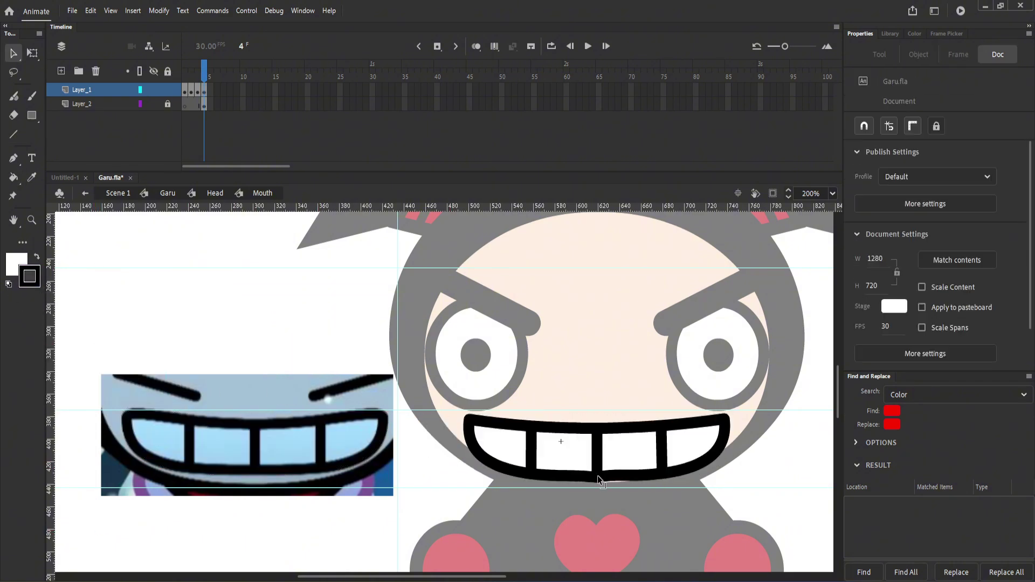
# Step: Delete Layer_2 with the grin reference image and ready the grin for free transforming
pyautogui.click(85, 103)
pyautogui.click(95, 71)
pyautogui.moveTo(454, 341); pyautogui.dragTo(784, 526)
pyautogui.press('q')
# Step: Cut the three tooth dividers, curve the grin's lower lip further downward and paste the dividers back in place
pyautogui.click(531, 451)
pyautogui.keyDown('shift'); pyautogui.click(596, 454); pyautogui.keyUp('shift')
pyautogui.keyDown('shift'); pyautogui.click(661, 452); pyautogui.keyUp('shift')
pyautogui.press('Delete')
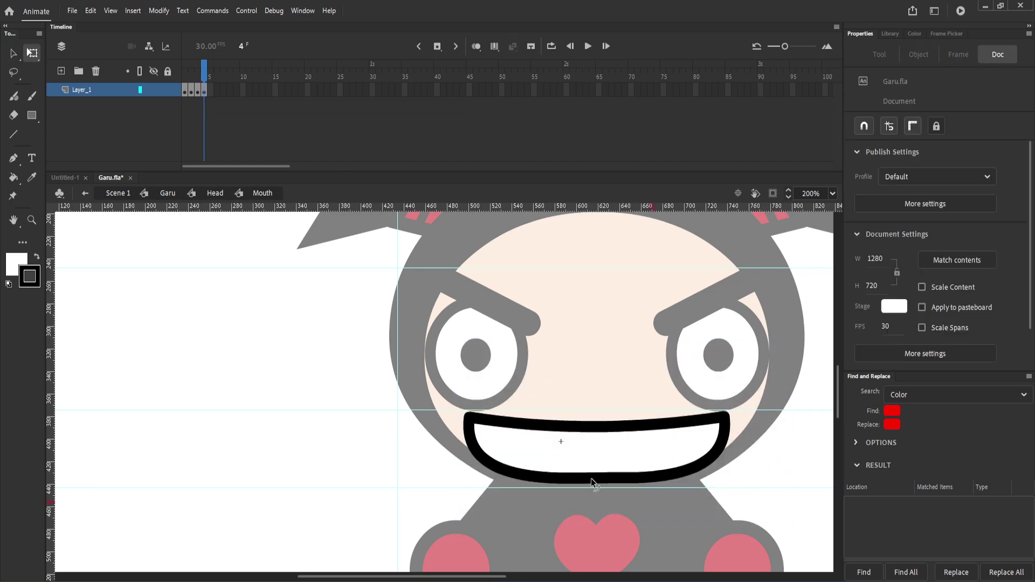
pyautogui.moveTo(598, 475); pyautogui.dragTo(611, 486)
pyautogui.click(599, 488)
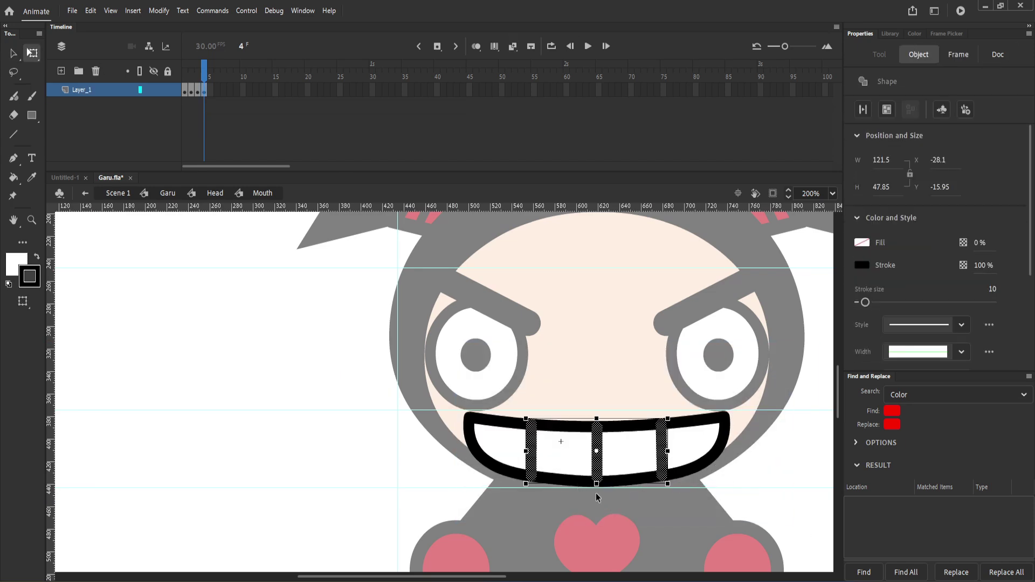
pyautogui.click(603, 516)
# Step: Shift the mouth poses on frames 2, 3 and 4 to frames 4, 5 and 6
pyautogui.click(208, 92)
pyautogui.click(205, 92)
pyautogui.click(198, 93)
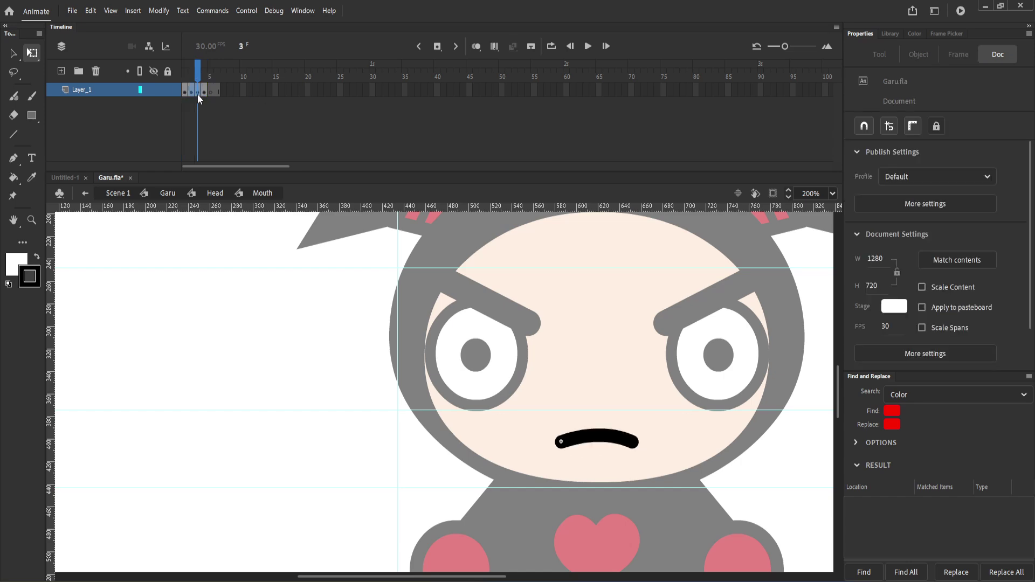
pyautogui.click(191, 93)
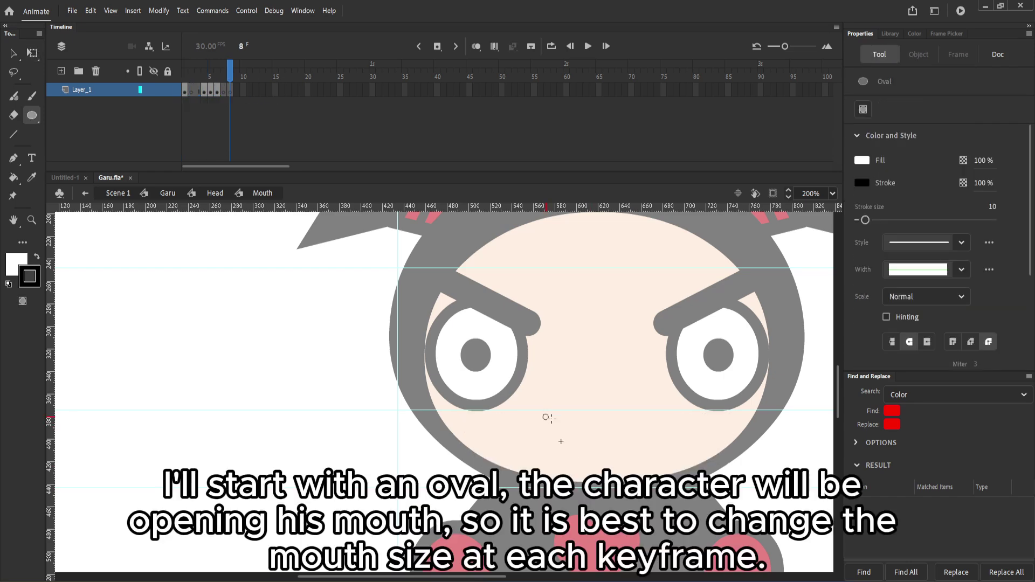
# Step: Draw an oval mouth outline on frame 8, flatten its upper edge and shrink it to about 64 × 24
pyautogui.moveTo(541, 413); pyautogui.dragTo(655, 459)
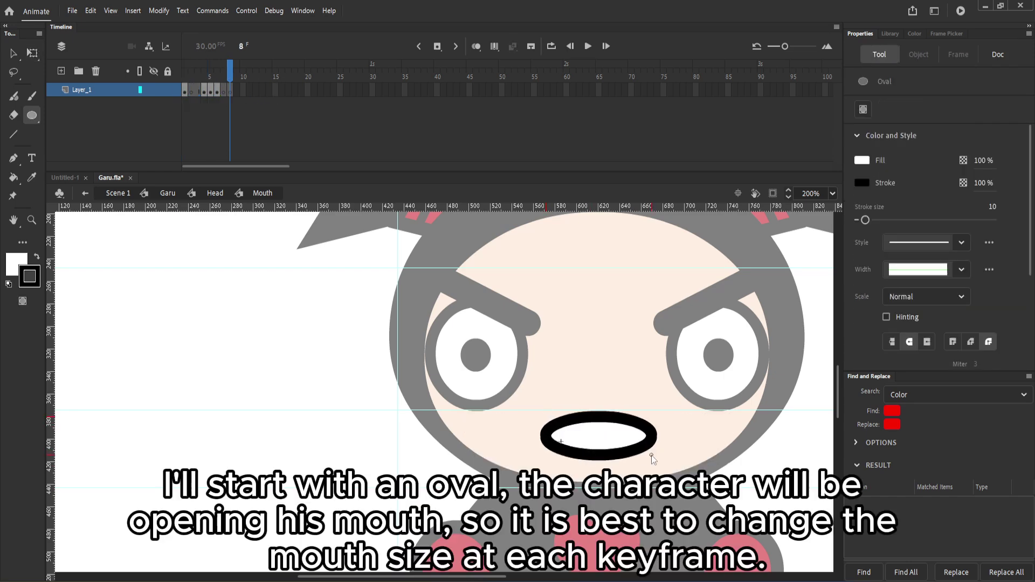
pyautogui.press('v')
pyautogui.click(619, 443)
pyautogui.moveTo(599, 418)
pyautogui.mouseDown()
pyautogui.moveTo(599, 432)
pyautogui.moveTo(560, 441)
pyautogui.mouseUp()
pyautogui.click(555, 440)
pyautogui.press('q')
pyautogui.moveTo(626, 434); pyautogui.dragTo(622, 426)
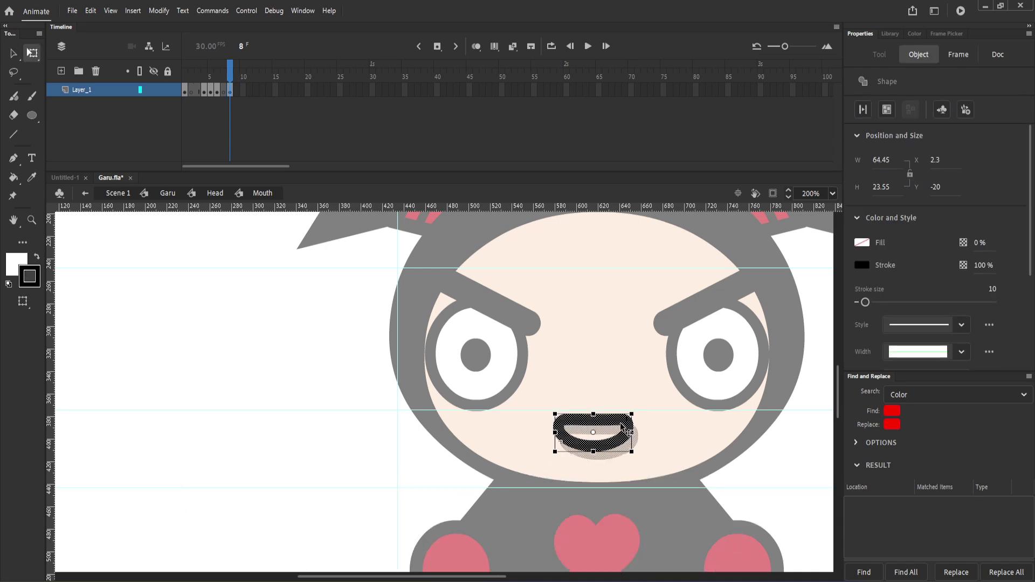
# Step: Using onion skinning, nudge the frame 8 mouth to X -1.2, Y -10.5 to align it with the neutral mouth
pyautogui.click(186, 74)
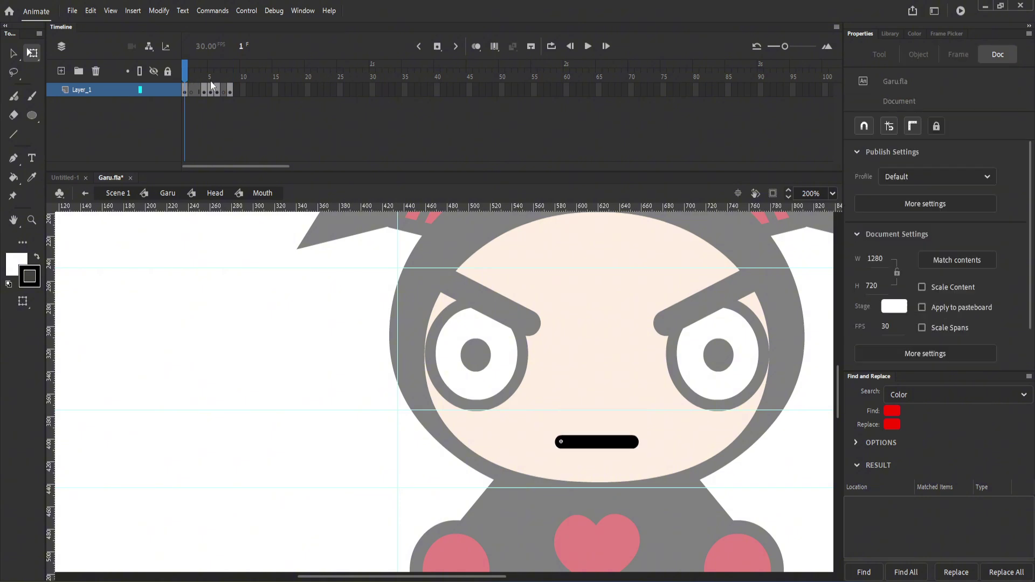
pyautogui.click(232, 82)
pyautogui.click(476, 46)
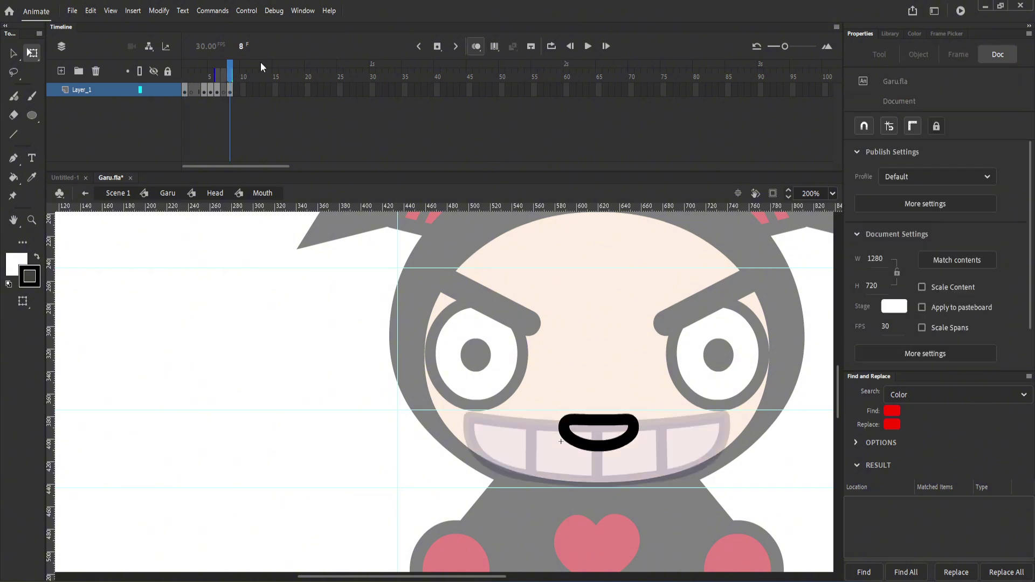
pyautogui.click(591, 418)
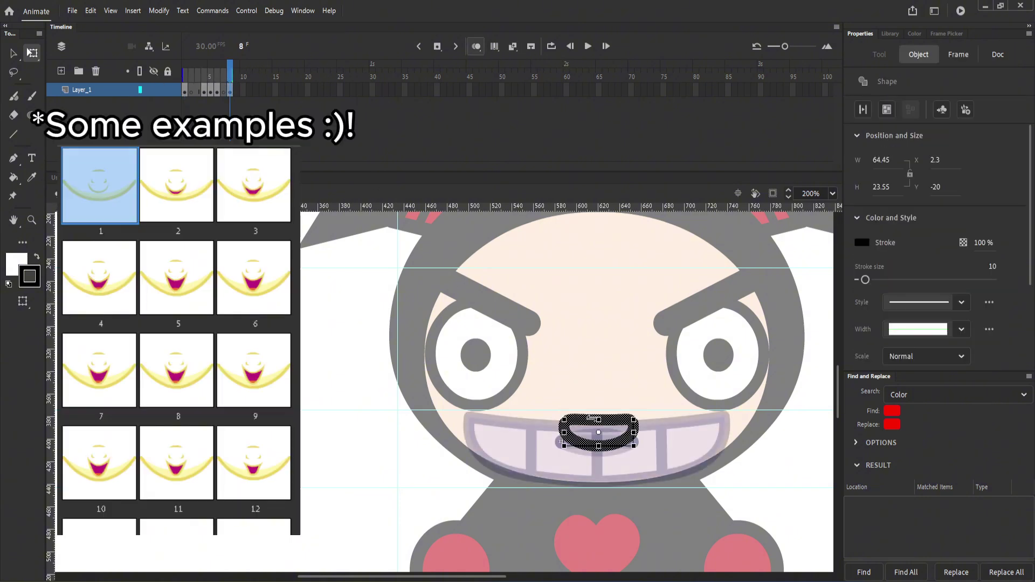
pyautogui.hotkey('shift', 'Left')
pyautogui.hotkey('shift', 'Down')
pyautogui.hotkey('shift', 'Down')
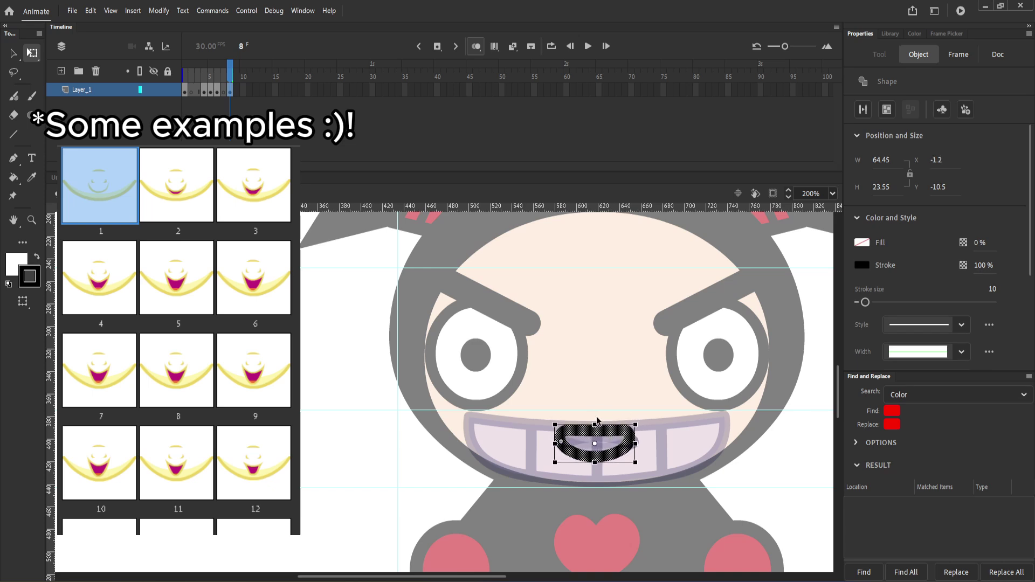
pyautogui.click(602, 376)
pyautogui.click(476, 46)
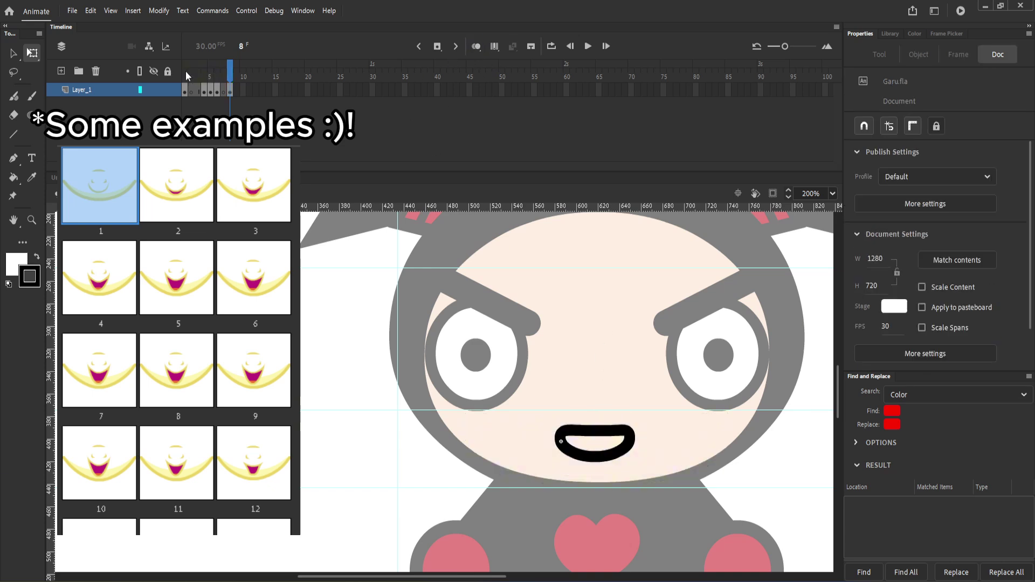
# Step: Fill the inside of the open mouth on frame 8 with black
pyautogui.press('k')
pyautogui.press('v')
pyautogui.press('x')
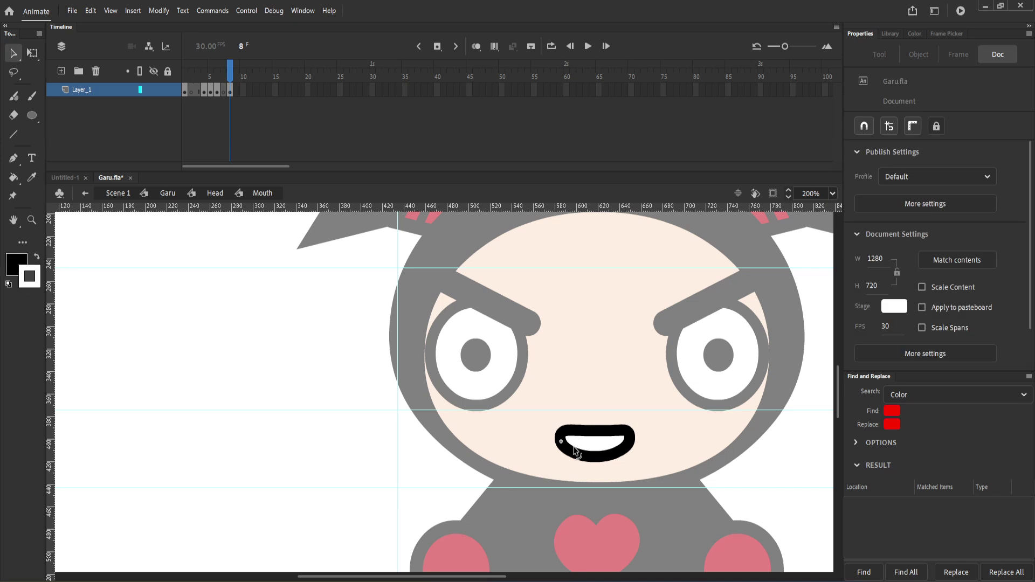
pyautogui.press('k')
pyautogui.click(598, 446)
pyautogui.press('v')
# Step: Add a keyframe on frame 9 and enlarge the black mouth from its centre to about 71 × 29
pyautogui.press('F6')
pyautogui.click(564, 447)
pyautogui.press('q')
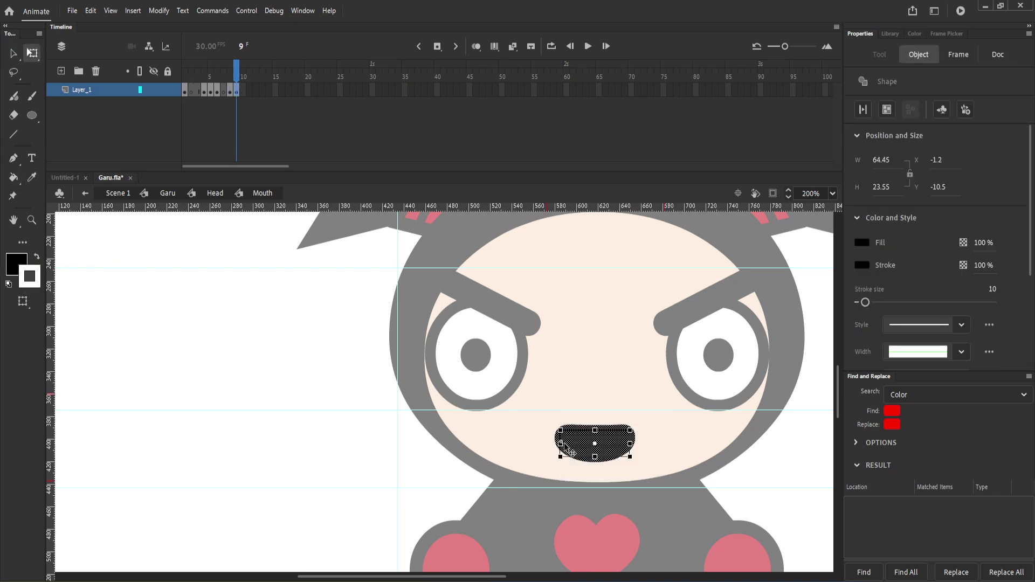
pyautogui.moveTo(559, 443); pyautogui.dragTo(594, 415)
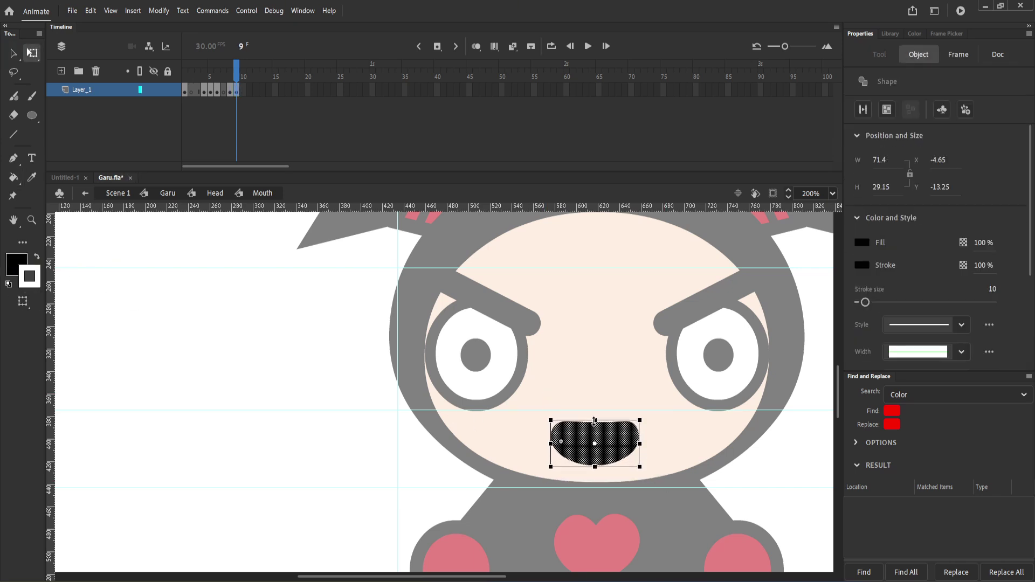
# Step: Add keyframes on frames 10 and 11, enlarging the mouth to about 78 × 37 on frame 10 and further on frame 11
pyautogui.press('.')
pyautogui.press('F6')
pyautogui.press('.')
pyautogui.press('F6')
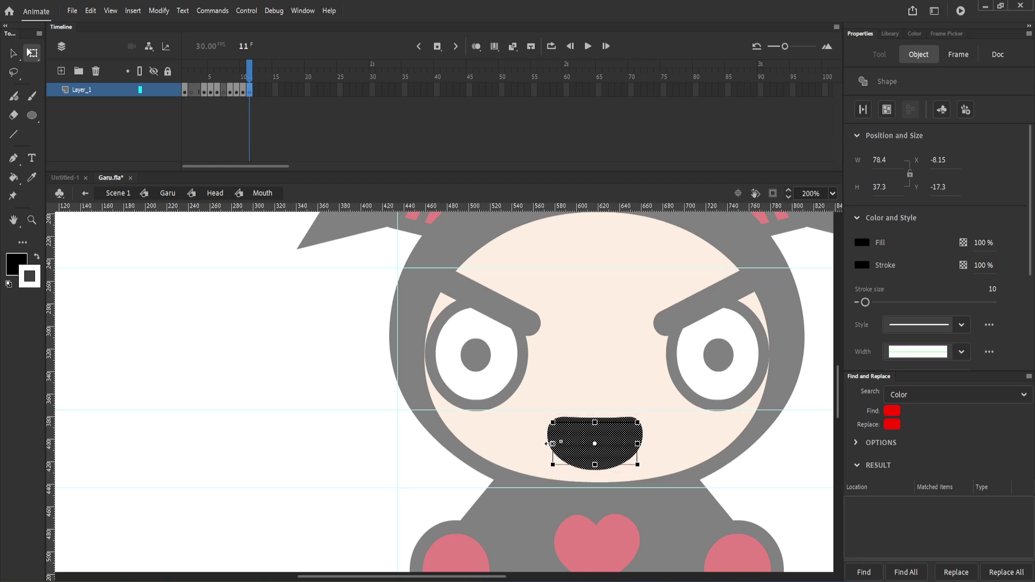
pyautogui.moveTo(595, 419); pyautogui.dragTo(595, 415)
pyautogui.moveTo(547, 444); pyautogui.dragTo(544, 444)
# Step: Add a keyframe on frame 12 and reshape the upper corners of the black mouth into rounder curves
pyautogui.moveTo(249, 75)
pyautogui.mouseDown()
pyautogui.moveTo(237, 76)
pyautogui.moveTo(256, 85)
pyautogui.mouseUp()
pyautogui.press('F6')
pyautogui.click(560, 399)
pyautogui.moveTo(550, 417); pyautogui.dragTo(553, 422)
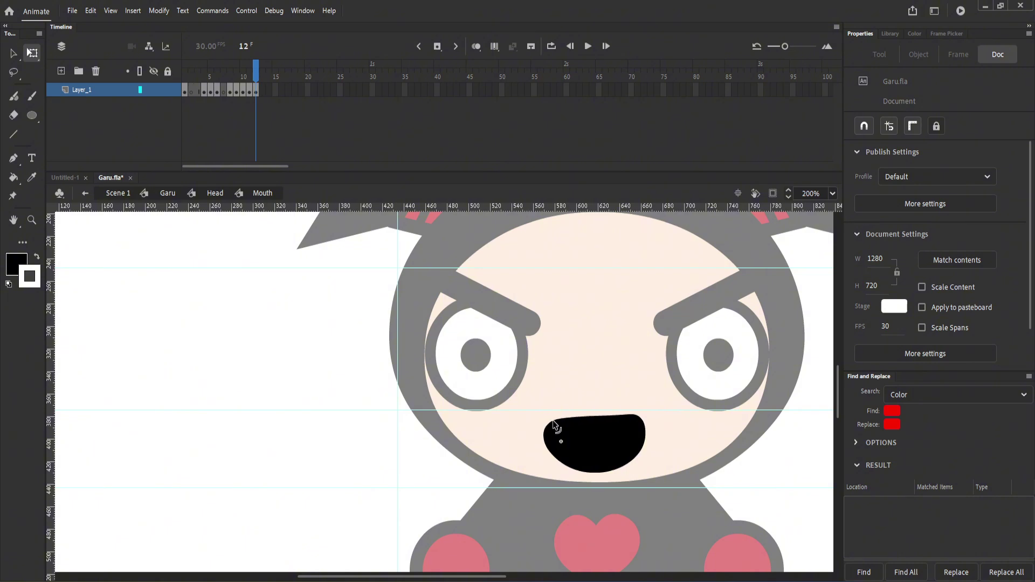
pyautogui.moveTo(643, 413); pyautogui.dragTo(478, 417)
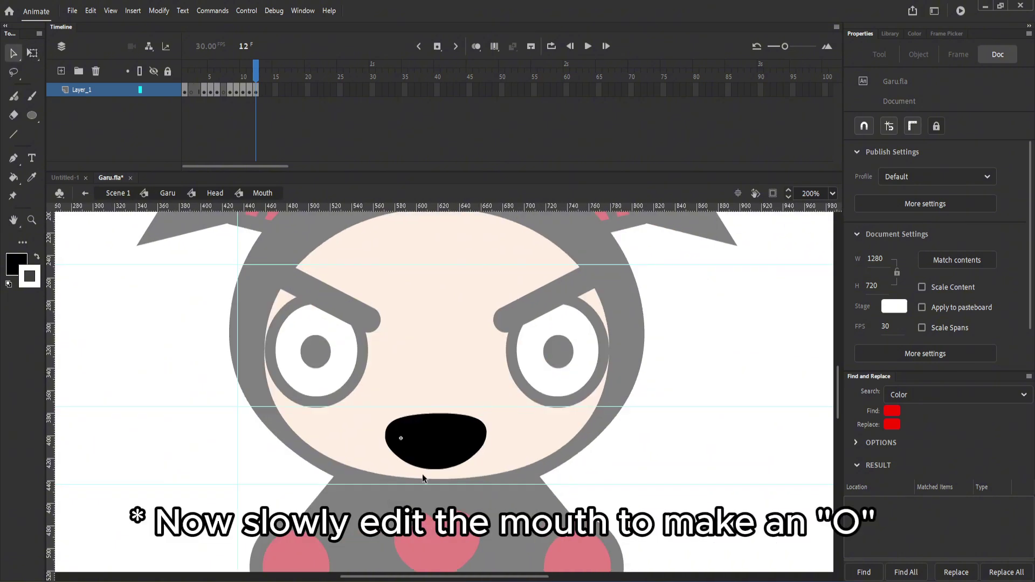
# Step: Shrink the frame 12 mouth from its centre to about 74 × 35
pyautogui.moveTo(250, 74); pyautogui.dragTo(256, 72)
pyautogui.click(459, 433)
pyautogui.press('q')
pyautogui.moveTo(486, 414); pyautogui.dragTo(481, 417)
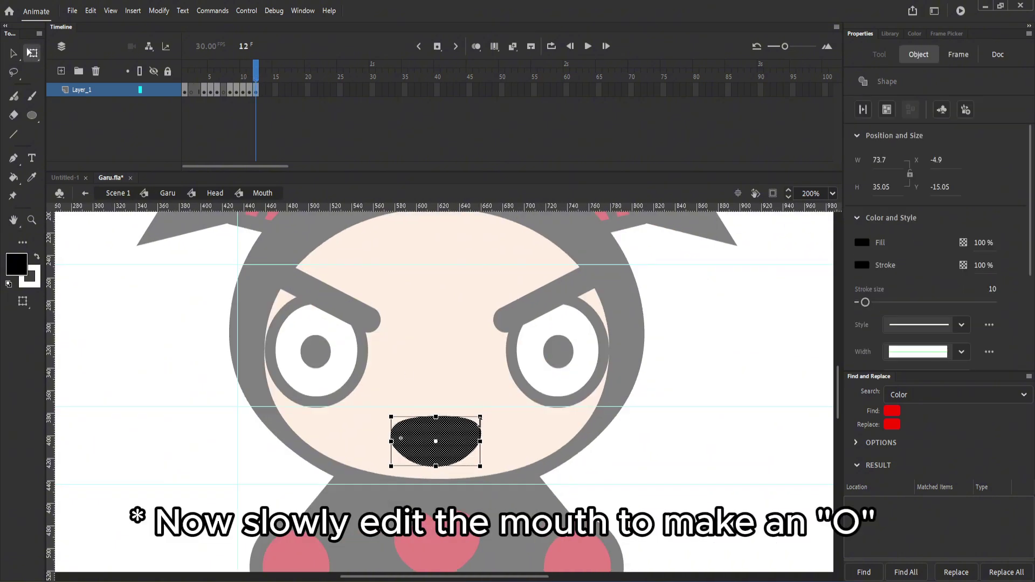
pyautogui.click(495, 422)
# Step: Add a keyframe on frame 13 and replace the mouth with a black circle about 30 × 30 for the "O" shape
pyautogui.press('F6')
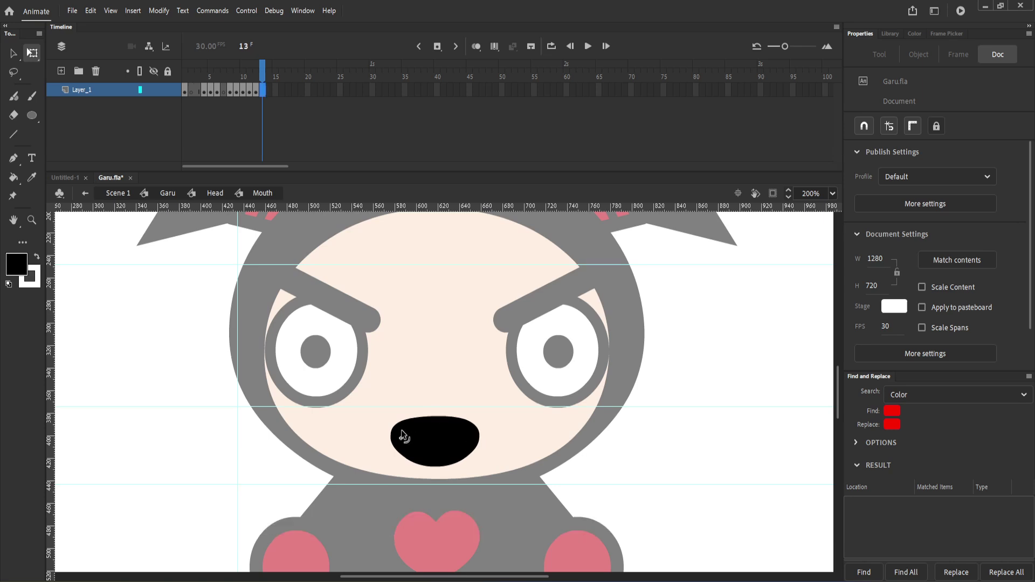
pyautogui.click(400, 438)
pyautogui.press('Delete')
pyautogui.press('o')
pyautogui.moveTo(412, 416); pyautogui.dragTo(455, 461)
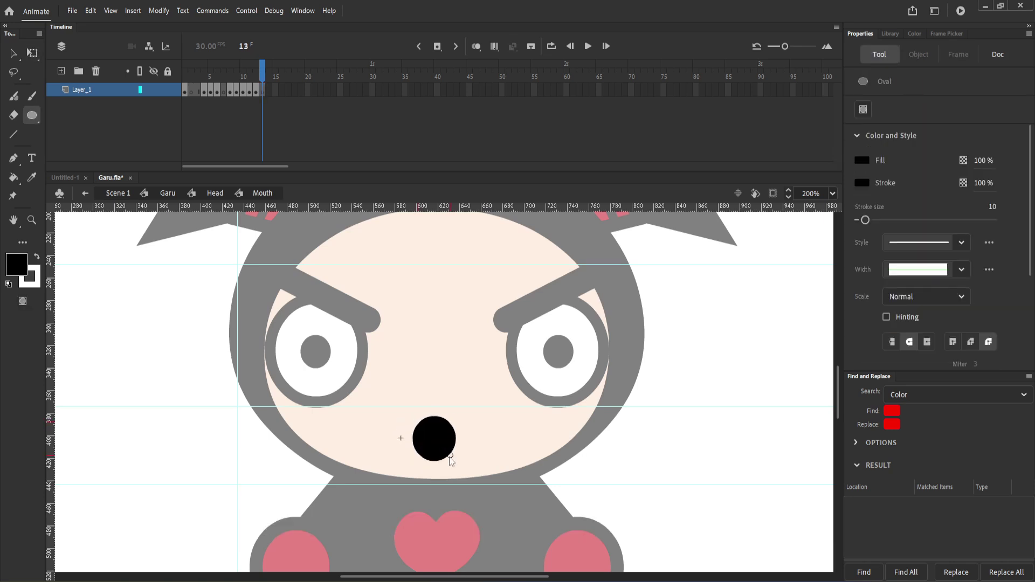
pyautogui.press('v')
pyautogui.click(438, 445)
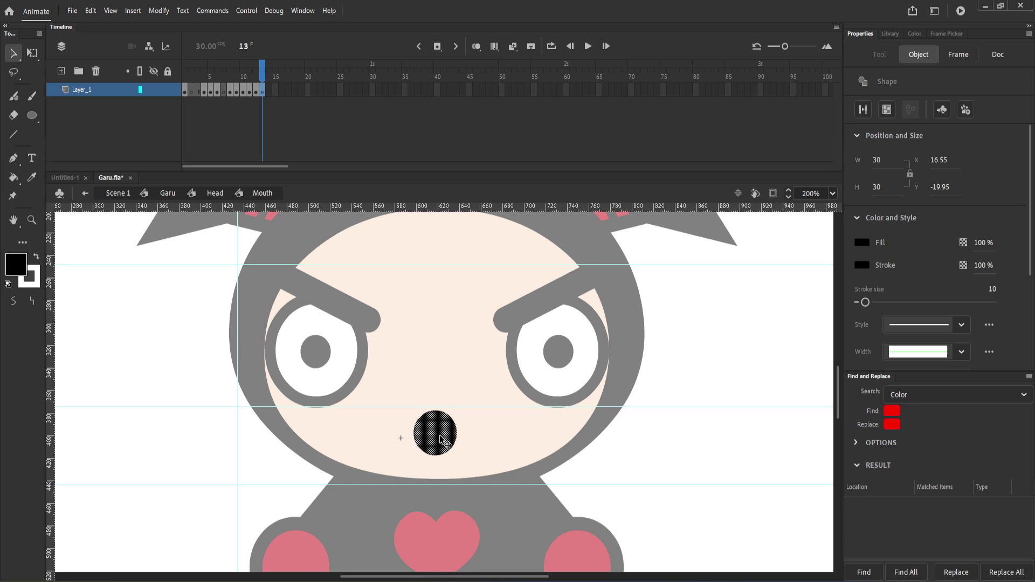
# Step: Add keyframes on frames 14 and 15, shrinking the round mouth to about 25 × 25 by frame 15
pyautogui.hotkey('ctrl', 'shift', 'a')
pyautogui.press('F6')
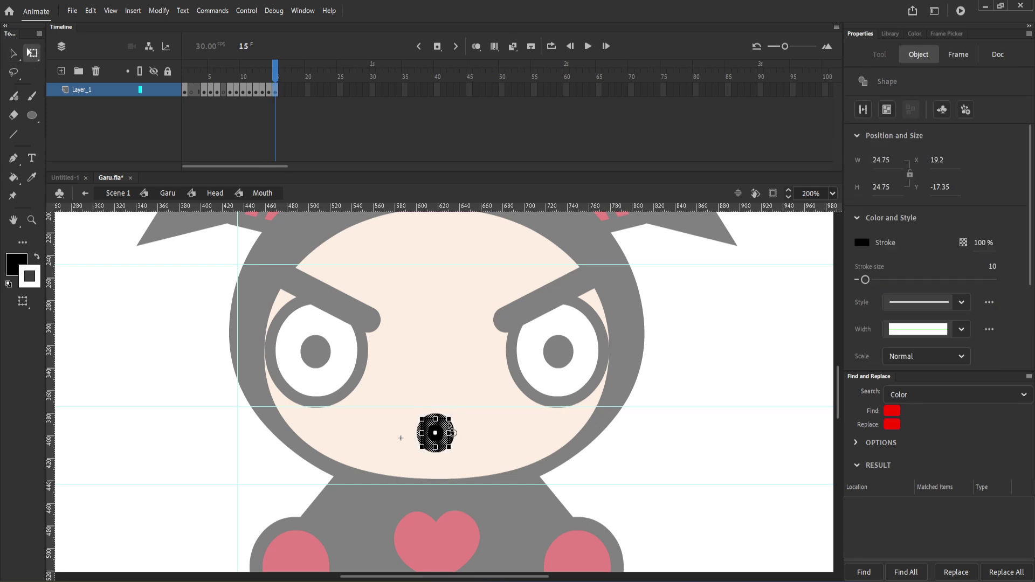
pyautogui.click(484, 443)
# Step: Insert a blank keyframe on frame 16 and copy the frame 8 mouth in place onto frame 17
pyautogui.moveTo(276, 76); pyautogui.dragTo(231, 76)
pyautogui.click(232, 87)
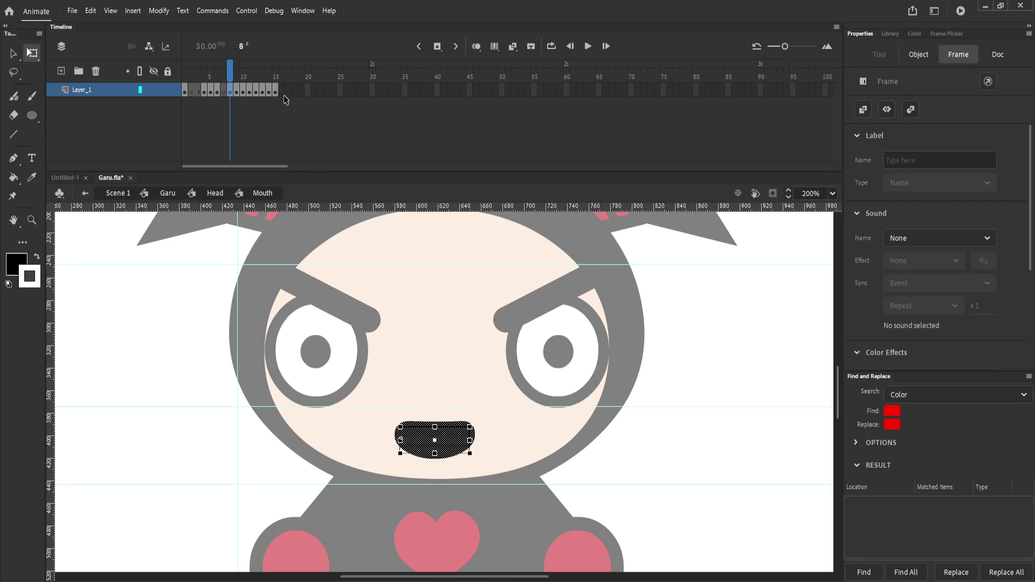
pyautogui.click(283, 94)
pyautogui.press('F7')
pyautogui.click(289, 93)
pyautogui.hotkey('ctrl', 'alt', 'v')
pyautogui.click(57, 289)
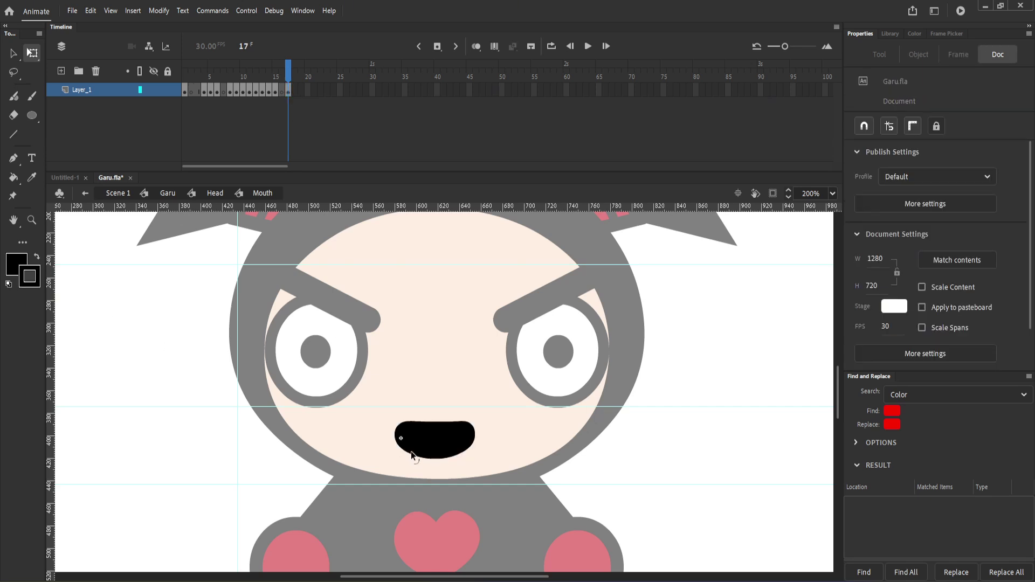
# Step: Fill the inside of the frame 17 mouth with white as teeth and save the file
pyautogui.click(16, 264)
pyautogui.click(72, 365)
pyautogui.press('k')
pyautogui.click(433, 439)
pyautogui.press('v')
pyautogui.hotkey('ctrl', 's')
# Step: Add a keyframe on frame 18, enlarge the toothy mouth from its centre, add a frame 19 keyframe, and save
pyautogui.press('F6')
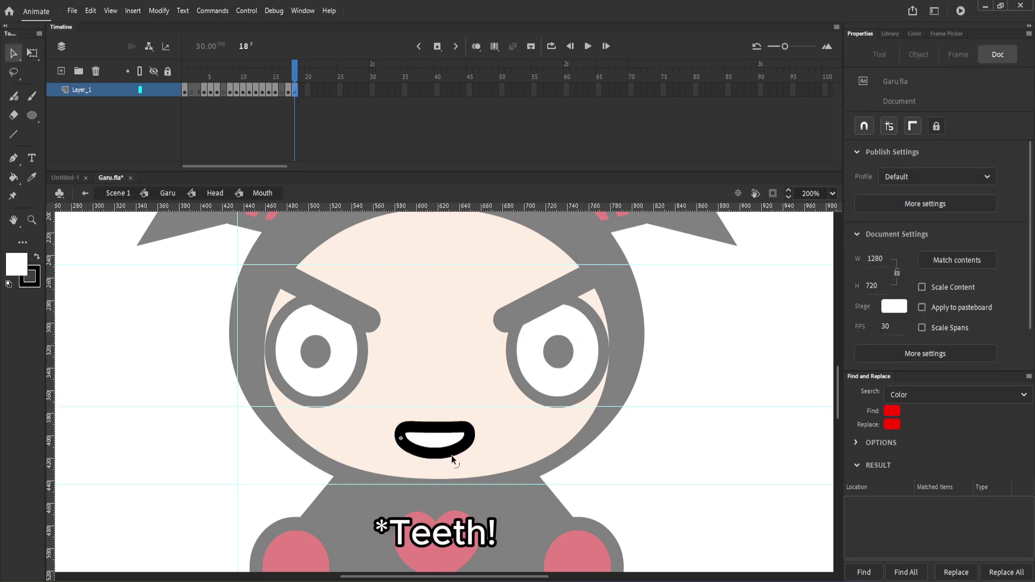
pyautogui.hotkey('ctrl', 'a')
pyautogui.press('q')
pyautogui.moveTo(476, 420); pyautogui.dragTo(492, 413)
pyautogui.press('F6')
pyautogui.click(335, 111)
pyautogui.hotkey('ctrl', 's')
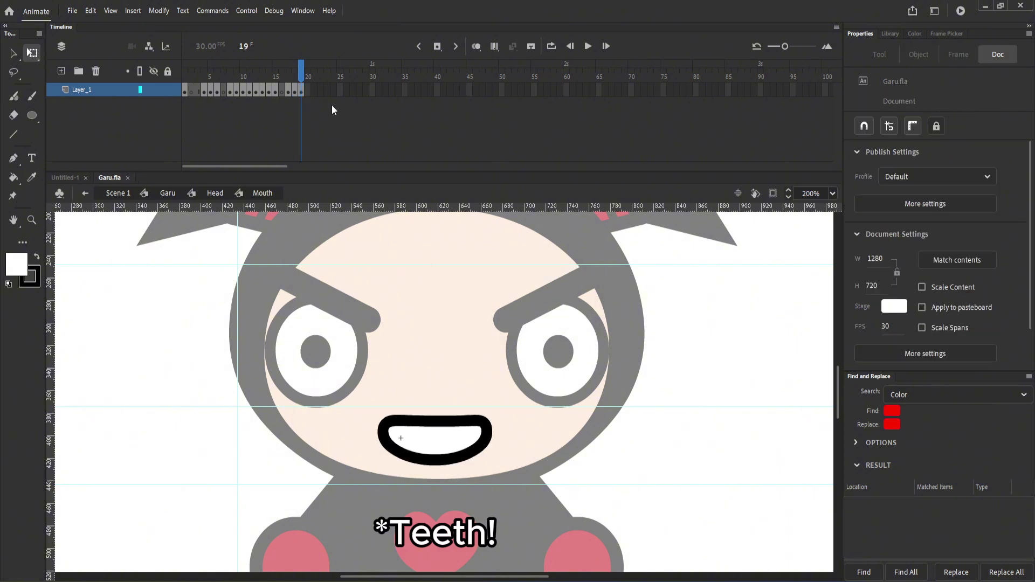
# Step: Insert a blank keyframe on frame 20, extend the empty span to frame 25, and add a keyframe on frame 26
pyautogui.press('F7')
pyautogui.click(209, 92)
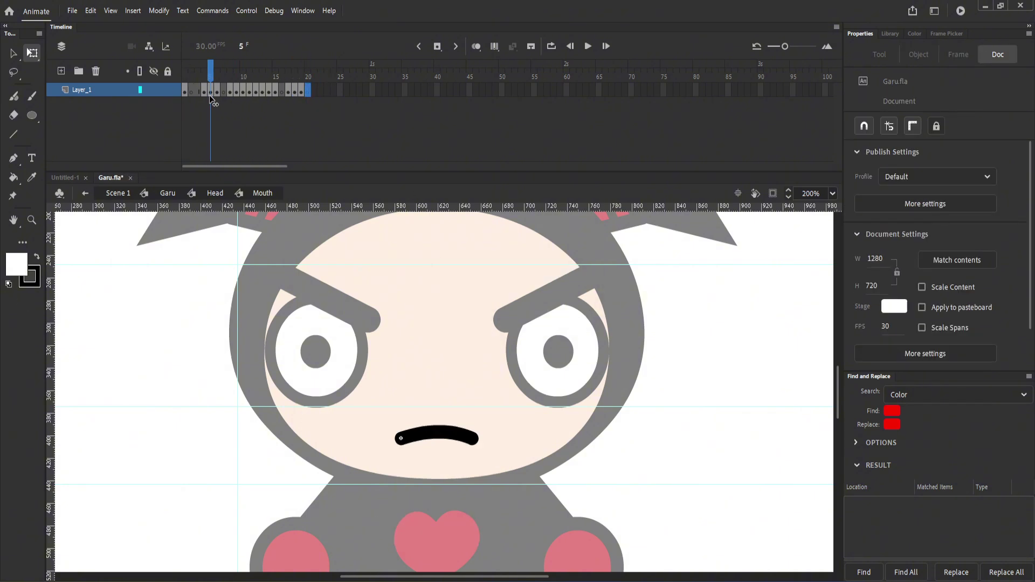
pyautogui.click(312, 93)
pyautogui.press('F5')
pyautogui.press('F5')
pyautogui.click(327, 93)
pyautogui.press('F5')
pyautogui.press('F5')
pyautogui.press('F5')
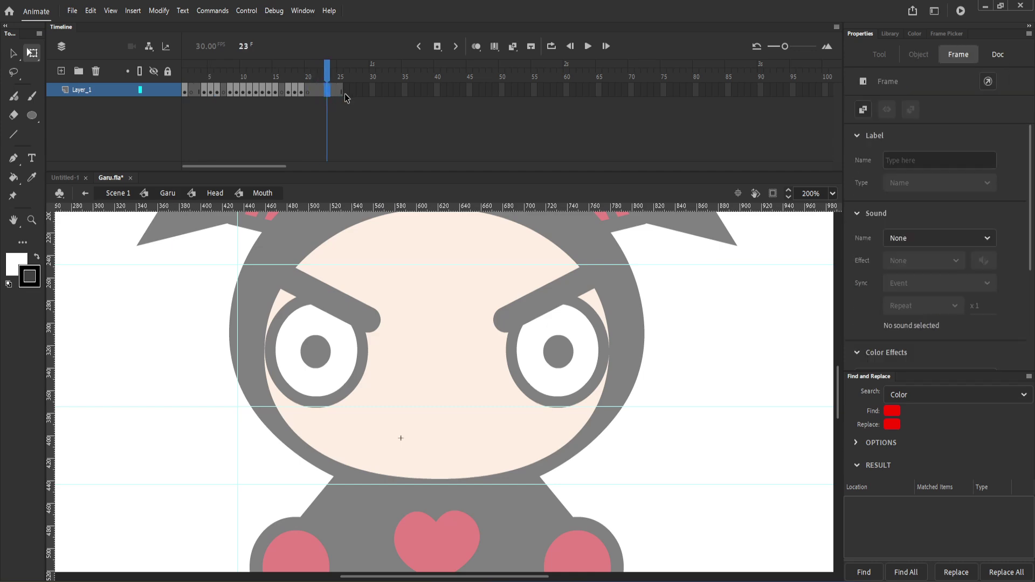
pyautogui.click(345, 92)
pyautogui.press('F6')
pyautogui.press('Return')
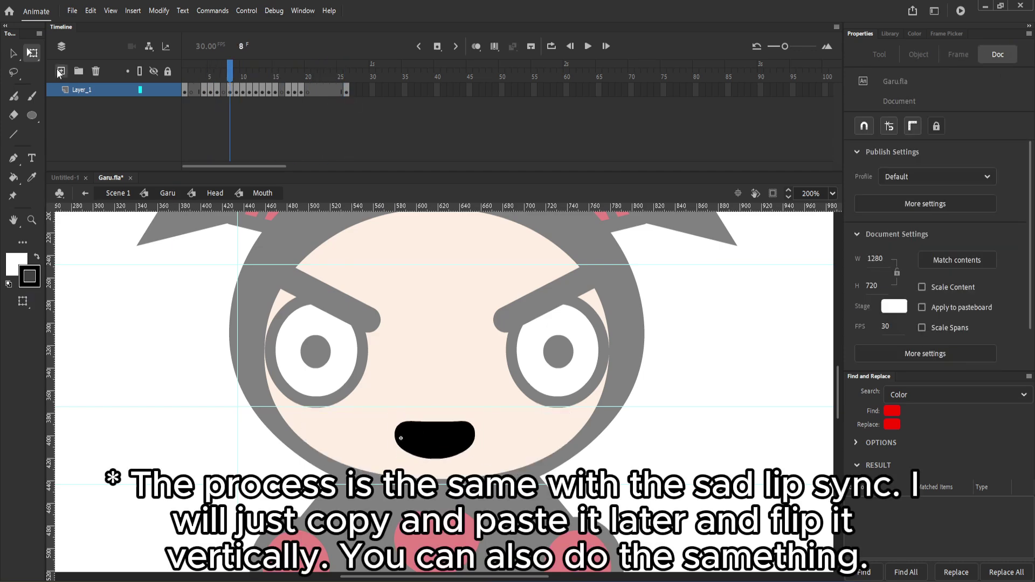
# Step: Add a layer above the mouth frames, label its span starting at frame 8 "Happy", and return to the Head symbol
pyautogui.click(61, 71)
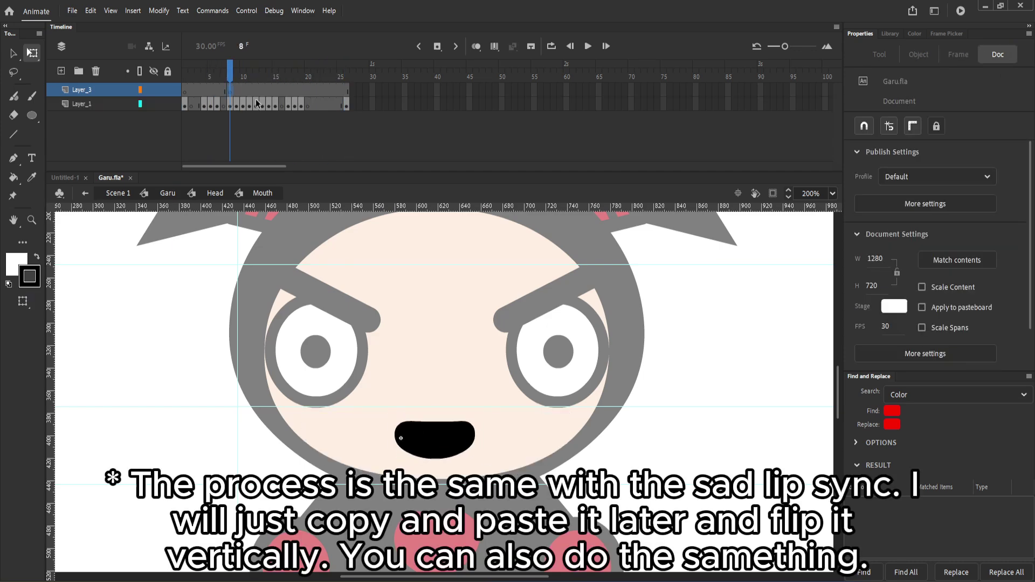
pyautogui.click(307, 90)
pyautogui.click(907, 160)
pyautogui.write('Hap')
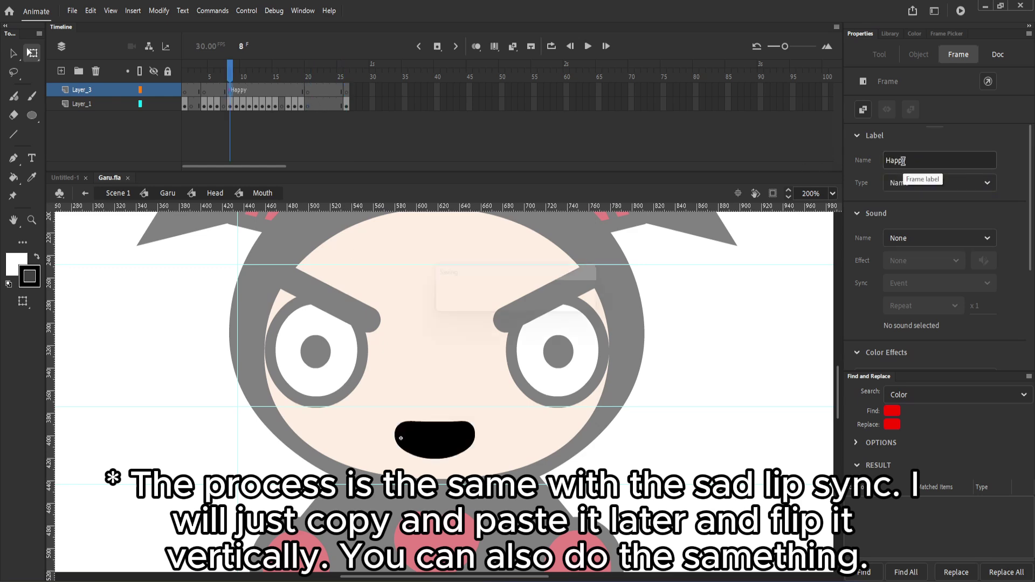
pyautogui.write('py')
pyautogui.click(712, 305)
pyautogui.doubleClick(714, 299)
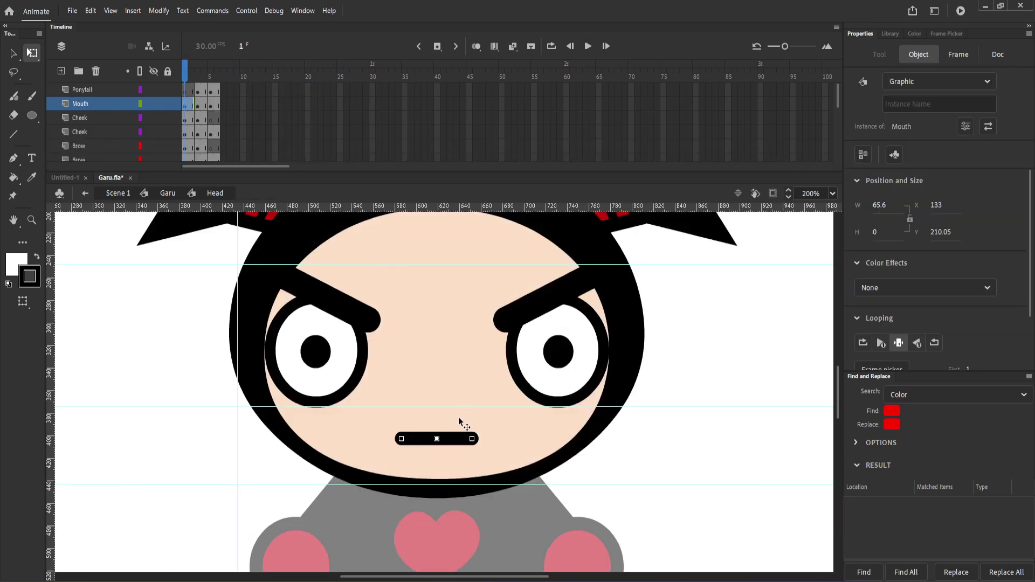
# Step: Insert blank keyframes on frame 7 across all layers of the Head symbol
pyautogui.doubleClick(441, 438)
pyautogui.moveTo(246, 67); pyautogui.dragTo(289, 102)
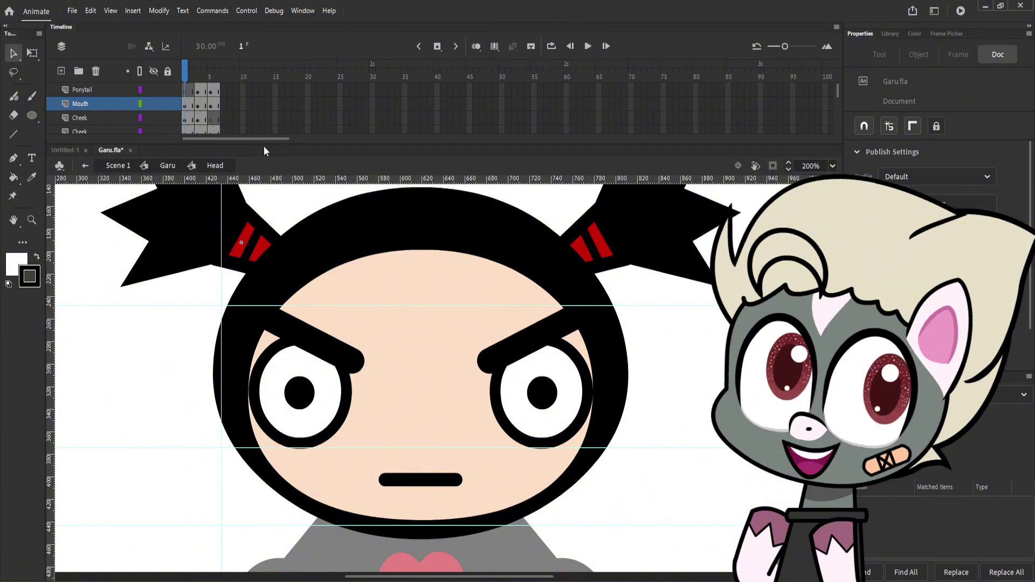
pyautogui.moveTo(290, 145); pyautogui.dragTo(288, 284)
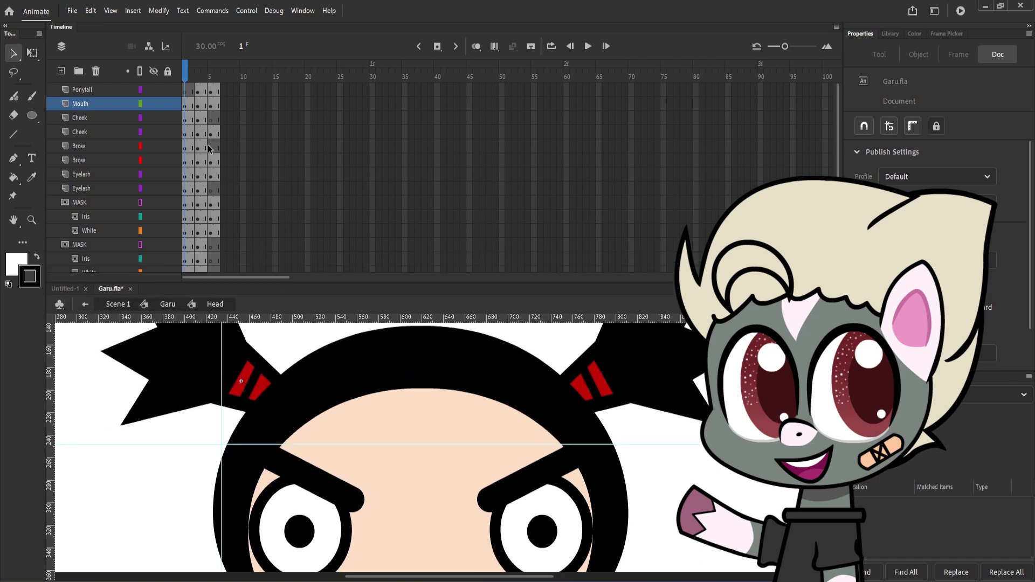
pyautogui.click(204, 80)
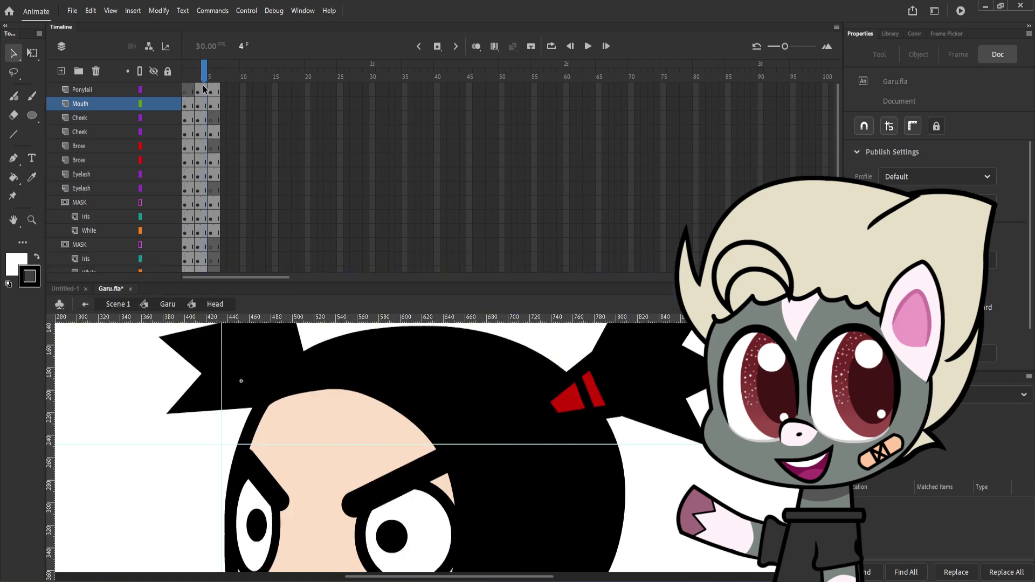
pyautogui.moveTo(205, 266); pyautogui.dragTo(221, 48)
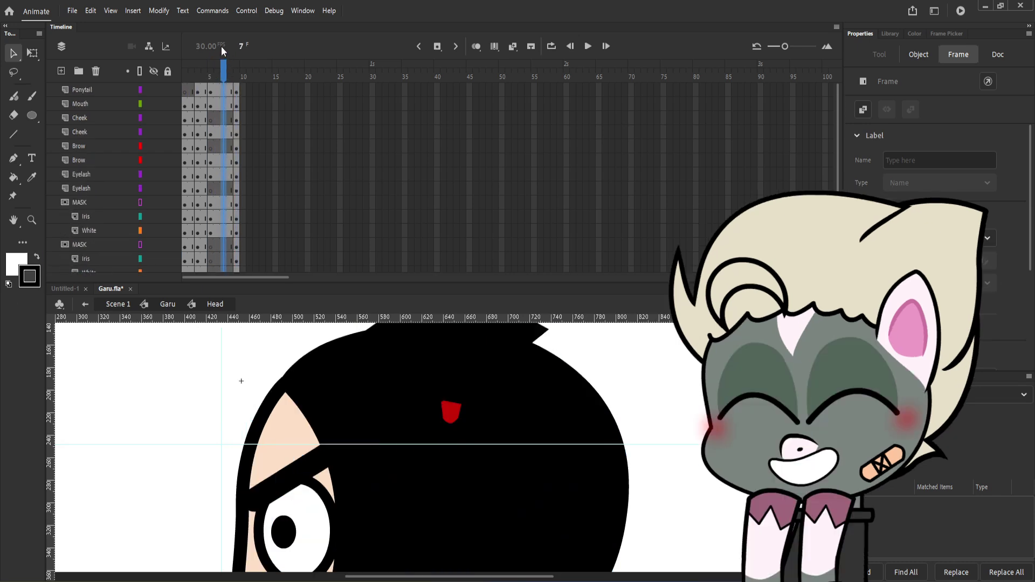
pyautogui.press('F7')
# Step: Extend all Head layers from frame 9 to frame 19
pyautogui.moveTo(243, 91); pyautogui.dragTo(303, 305)
pyautogui.press('F5')
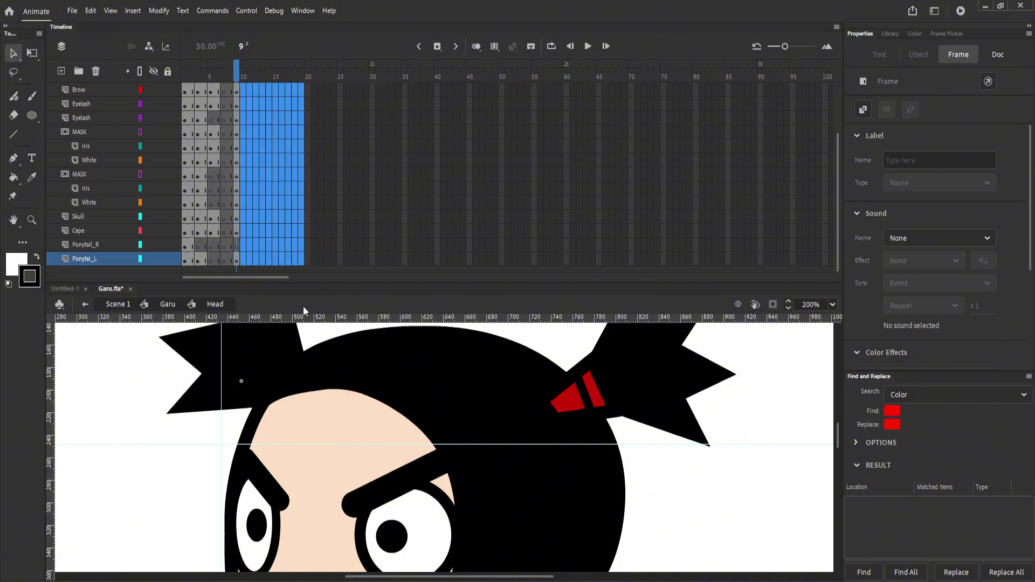
pyautogui.click(237, 77)
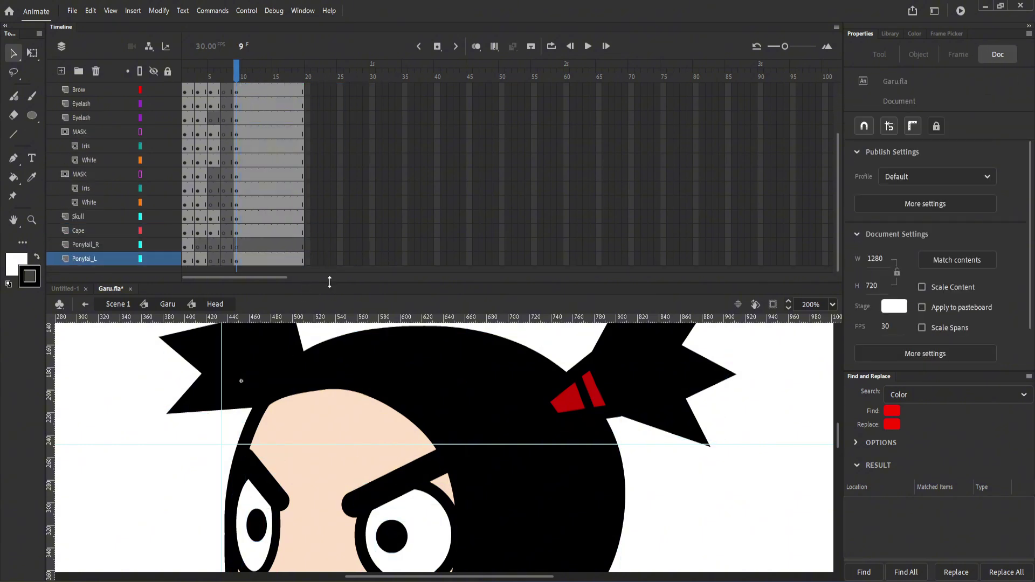
pyautogui.moveTo(331, 269); pyautogui.dragTo(331, 105)
# Step: On frame 9 of the Head symbol, set both brows to the serious brow, frame 5
pyautogui.click(528, 319)
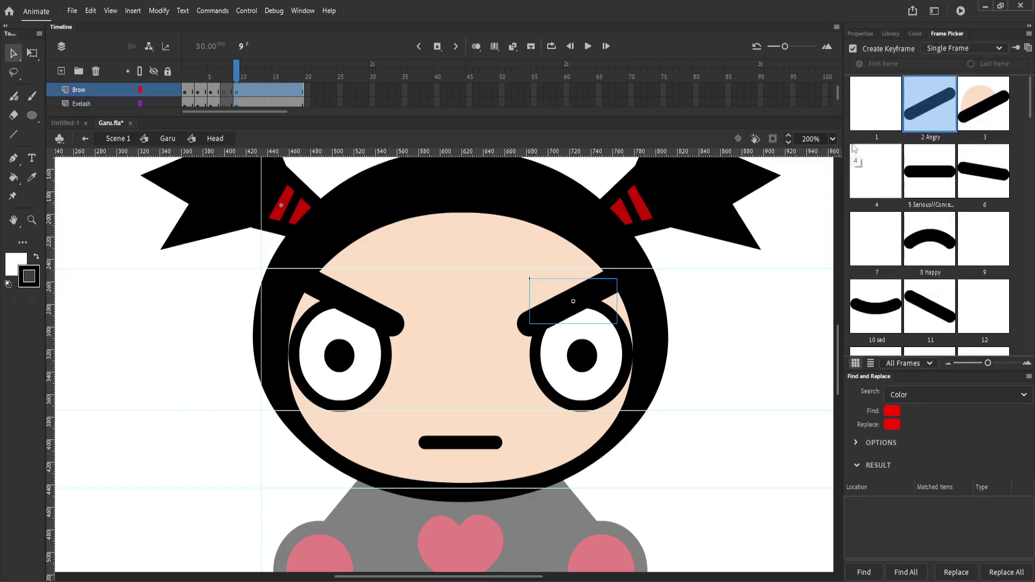
pyautogui.click(882, 128)
pyautogui.click(382, 319)
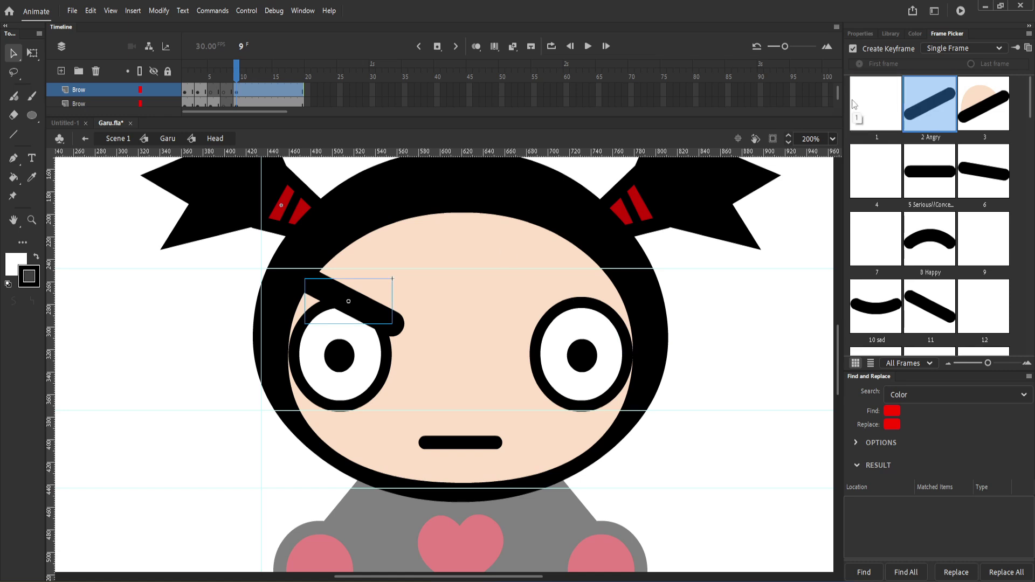
pyautogui.click(944, 186)
pyautogui.click(637, 325)
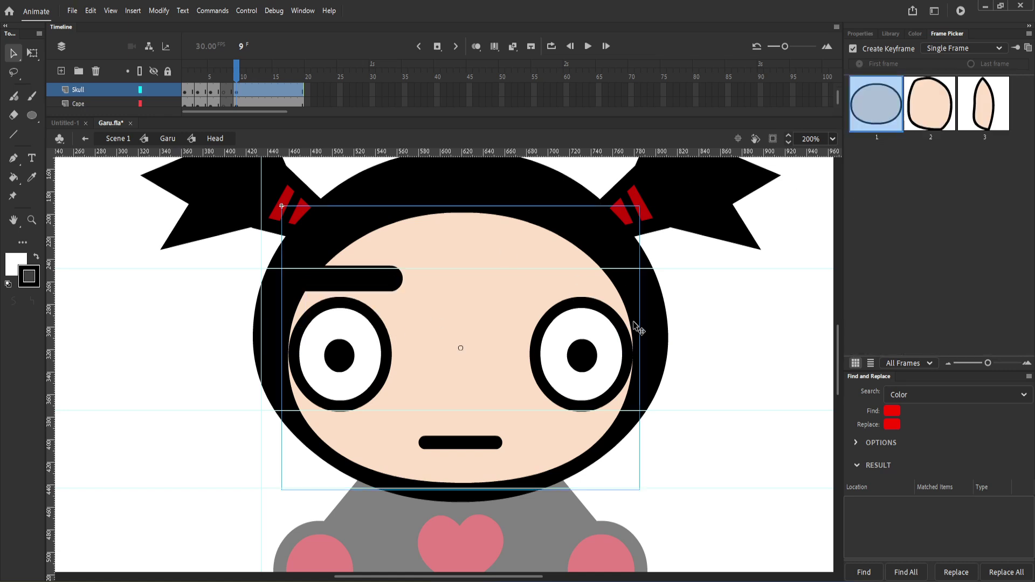
pyautogui.click(638, 333)
pyautogui.click(921, 156)
# Step: Shift both irises toward the upper right of the eyes and change the mouth to a small smile
pyautogui.click(349, 356)
pyautogui.moveTo(349, 358); pyautogui.dragTo(374, 348)
pyautogui.moveTo(586, 362); pyautogui.dragTo(617, 343)
pyautogui.click(474, 442)
pyautogui.click(887, 190)
# Step: Return to the Garu symbol at 100% zoom and rotate and reposition Arm_L beside the body
pyautogui.click(812, 139)
pyautogui.write('100')
pyautogui.press('Return')
pyautogui.doubleClick(616, 343)
pyautogui.click(386, 476)
pyautogui.moveTo(355, 502); pyautogui.dragTo(394, 523)
pyautogui.moveTo(388, 488)
pyautogui.mouseDown()
pyautogui.moveTo(371, 470)
pyautogui.moveTo(387, 500)
pyautogui.mouseUp()
# Step: Tilt Garu's head slightly counter-clockwise and adjust its position on the body
pyautogui.click(511, 495)
pyautogui.click(539, 465)
pyautogui.click(522, 407)
pyautogui.moveTo(609, 460); pyautogui.dragTo(614, 449)
pyautogui.moveTo(523, 408); pyautogui.dragTo(519, 409)
pyautogui.click(513, 493)
# Step: Rotate and move Arm_R so that the hand is raised beside the head
pyautogui.moveTo(531, 530); pyautogui.dragTo(586, 421)
pyautogui.moveTo(526, 448); pyautogui.dragTo(557, 408)
pyautogui.click(630, 370)
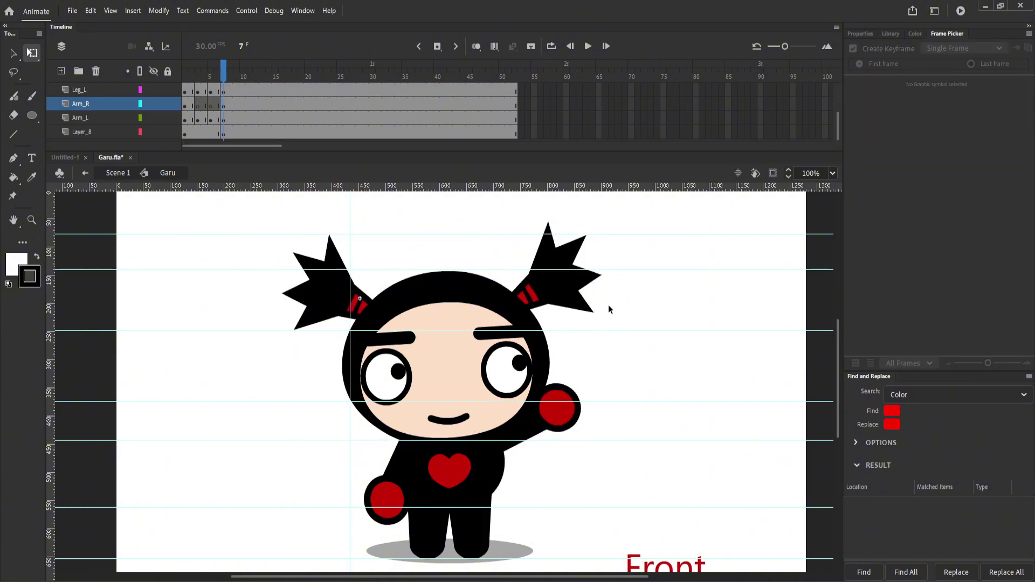
# Step: On frame 9 of the Garu symbol, lower Arm_R beside the body and tilt the head clockwise
pyautogui.doubleClick(380, 275)
pyautogui.click(362, 226)
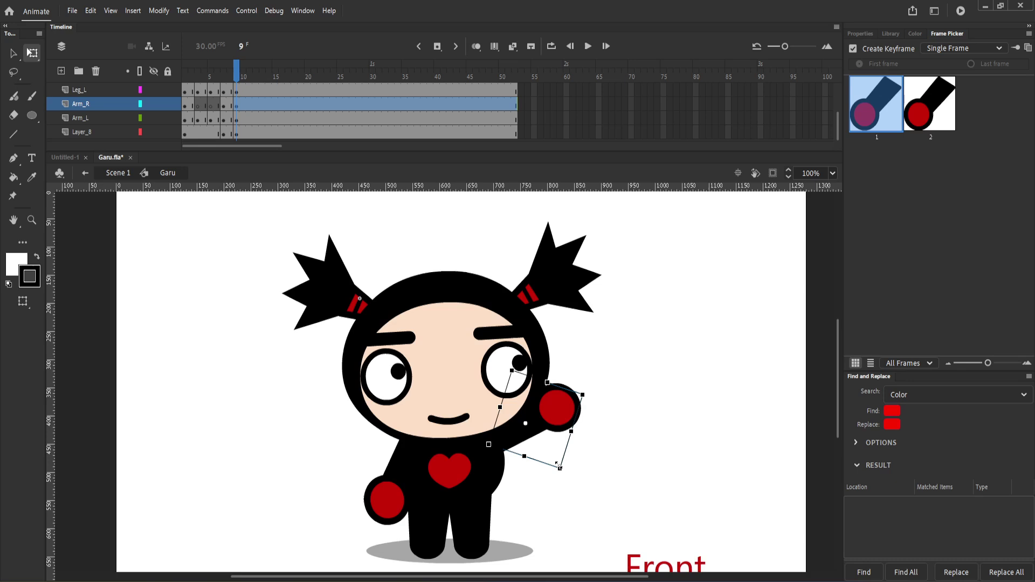
pyautogui.moveTo(559, 466); pyautogui.dragTo(516, 480)
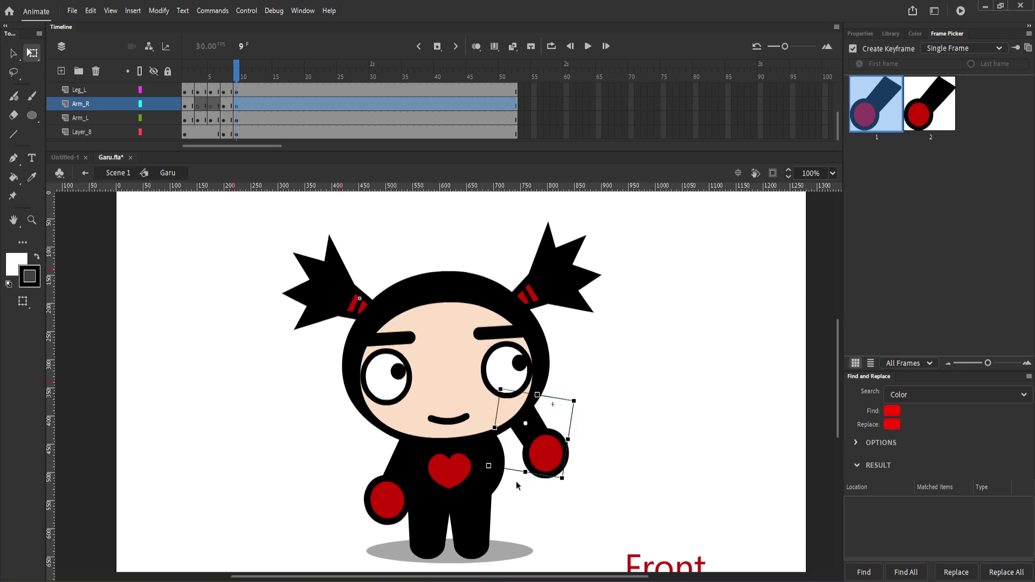
pyautogui.moveTo(542, 445); pyautogui.dragTo(517, 484)
pyautogui.click(509, 364)
pyautogui.moveTo(602, 213); pyautogui.dragTo(618, 248)
# Step: On frame 9 of the Head symbol, try the slanted frame 11 pose on both brows
pyautogui.doubleClick(512, 415)
pyautogui.click(506, 347)
pyautogui.click(930, 104)
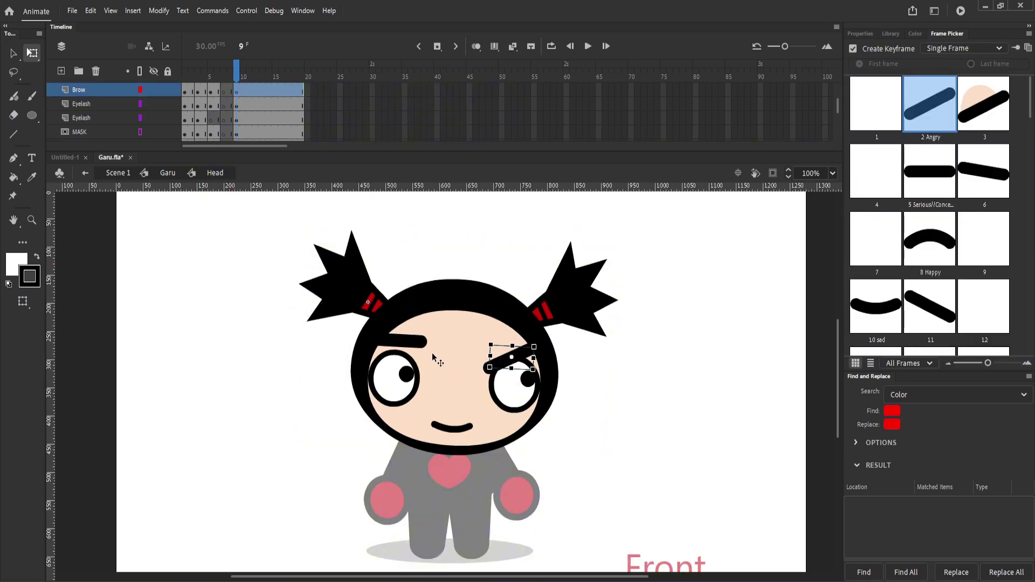
pyautogui.click(876, 306)
pyautogui.click(929, 306)
pyautogui.moveTo(508, 346); pyautogui.dragTo(510, 362)
pyautogui.click(401, 342)
pyautogui.click(930, 306)
pyautogui.click(512, 353)
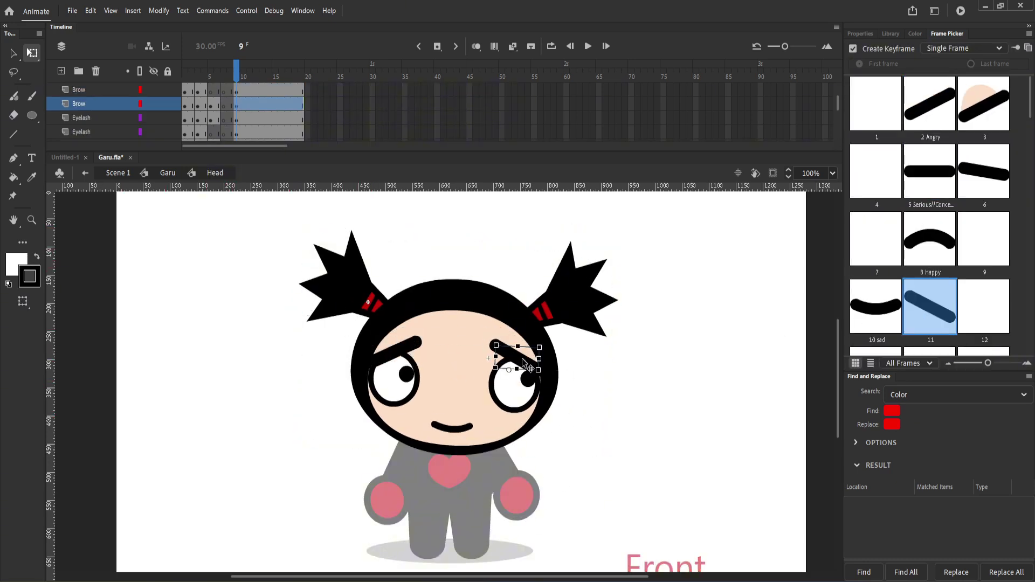
# Step: Set both brows on frame 9 back to the serious brow, frame 5
pyautogui.moveTo(244, 89); pyautogui.dragTo(244, 160)
pyautogui.rightClick(246, 132)
pyautogui.click(284, 303)
pyautogui.click(402, 340)
pyautogui.click(930, 171)
pyautogui.click(512, 351)
pyautogui.click(930, 171)
pyautogui.doubleClick(282, 248)
pyautogui.doubleClick(345, 281)
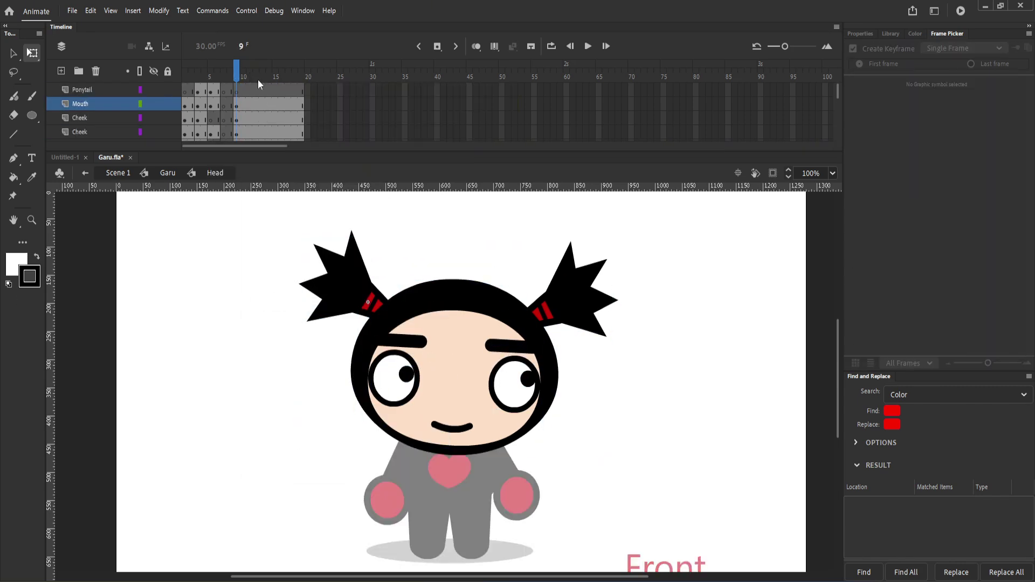
pyautogui.moveTo(250, 90)
pyautogui.mouseDown()
pyautogui.moveTo(252, 163)
pyautogui.moveTo(263, 103)
pyautogui.mouseUp()
pyautogui.rightClick(249, 134)
pyautogui.click(285, 314)
pyautogui.moveTo(285, 150); pyautogui.dragTo(321, 278)
pyautogui.hotkey('ctrl', 'z')
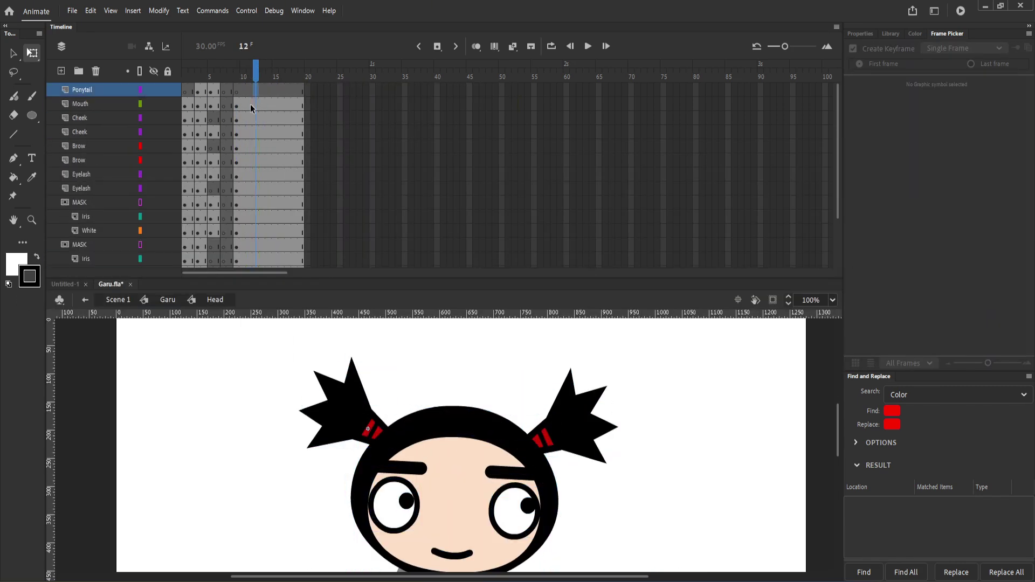
pyautogui.moveTo(250, 90); pyautogui.dragTo(249, 260)
pyautogui.rightClick(249, 259)
pyautogui.click(291, 409)
pyautogui.scroll(3, 251, 162)
pyautogui.moveTo(250, 91); pyautogui.dragTo(250, 259)
pyautogui.rightClick(251, 259)
pyautogui.click(291, 422)
pyautogui.hotkey('ctrl', 'z')
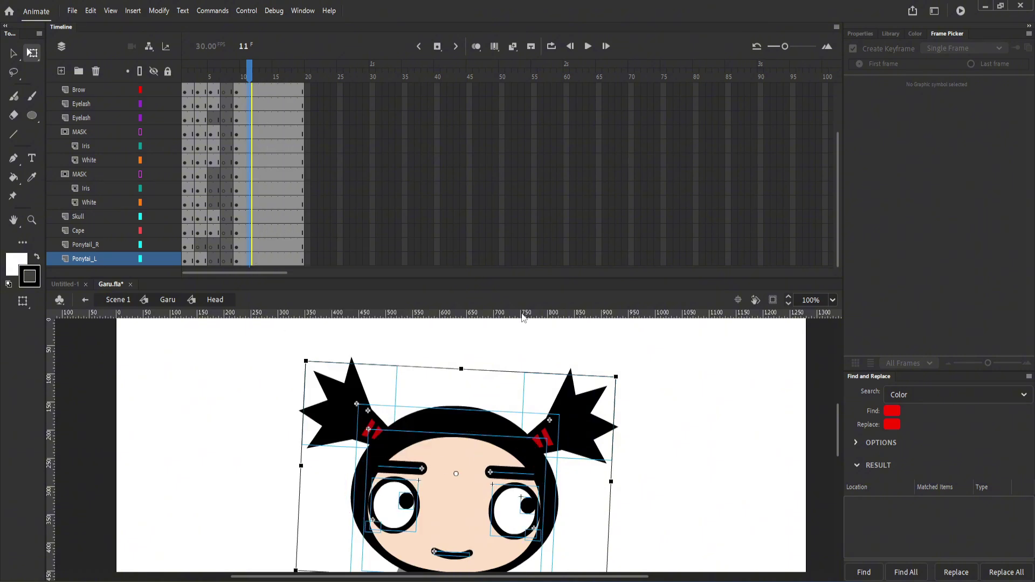
# Step: On frame 11 of the Head symbol, set the left brow to frame 10 (sad) and the right brow to frame 11
pyautogui.moveTo(520, 278); pyautogui.dragTo(518, 152)
pyautogui.click(539, 227)
pyautogui.click(420, 343)
pyautogui.click(876, 306)
pyautogui.click(509, 346)
pyautogui.click(929, 306)
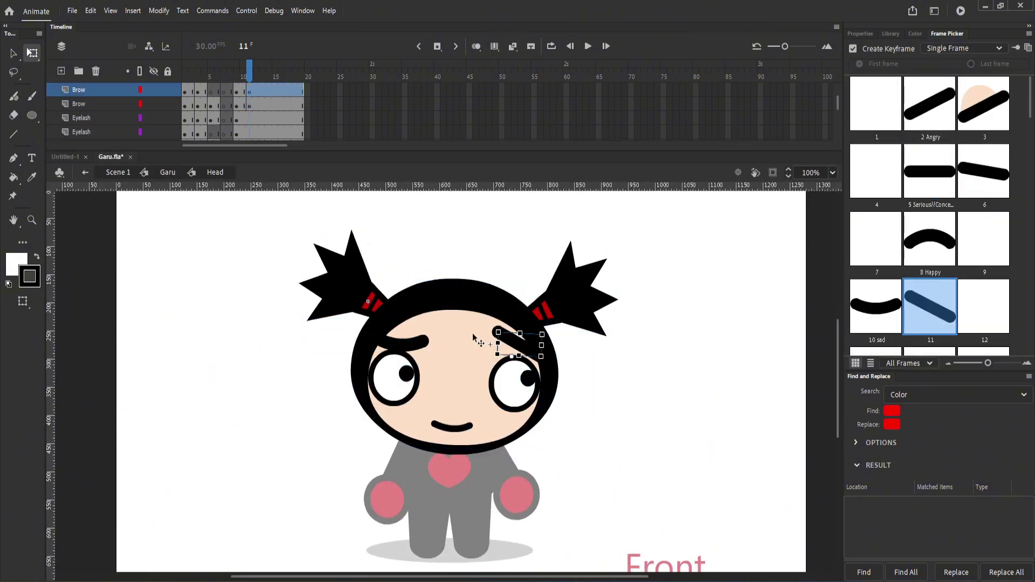
# Step: On frame 11 of the Head symbol, set the left brow to frame 11 and give the mouth a wide toothy grimace
pyautogui.click(415, 343)
pyautogui.click(929, 306)
pyautogui.click(454, 435)
pyautogui.click(453, 429)
pyautogui.click(930, 239)
pyautogui.click(684, 423)
pyautogui.doubleClick(684, 424)
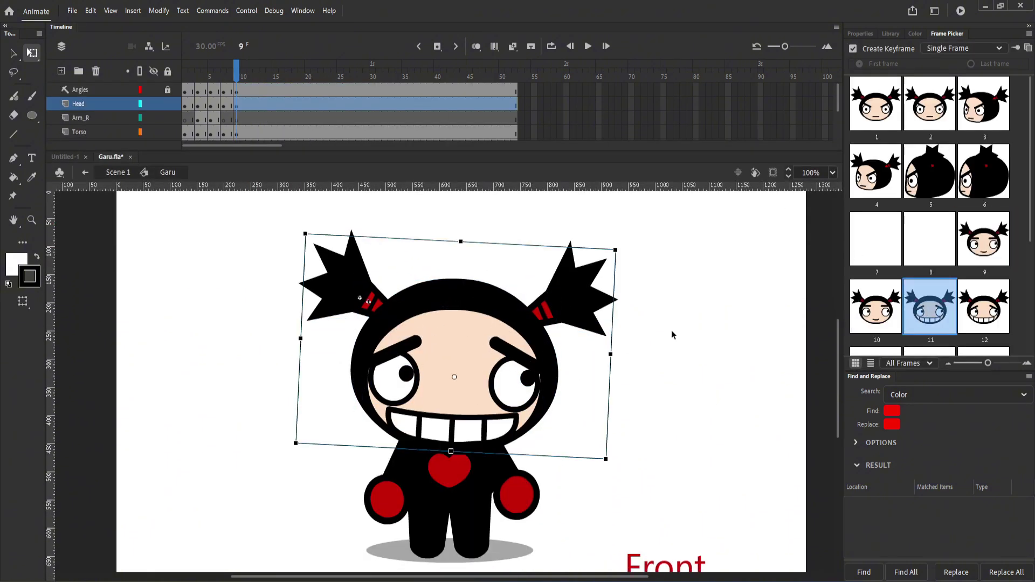
# Step: On frame 9 of the Garu symbol, tuck Arm_R behind the body and bring Arm_L in closer to the torso
pyautogui.click(516, 494)
pyautogui.press(',')
pyautogui.press('.')
pyautogui.moveTo(387, 499); pyautogui.dragTo(392, 483)
pyautogui.click(513, 502)
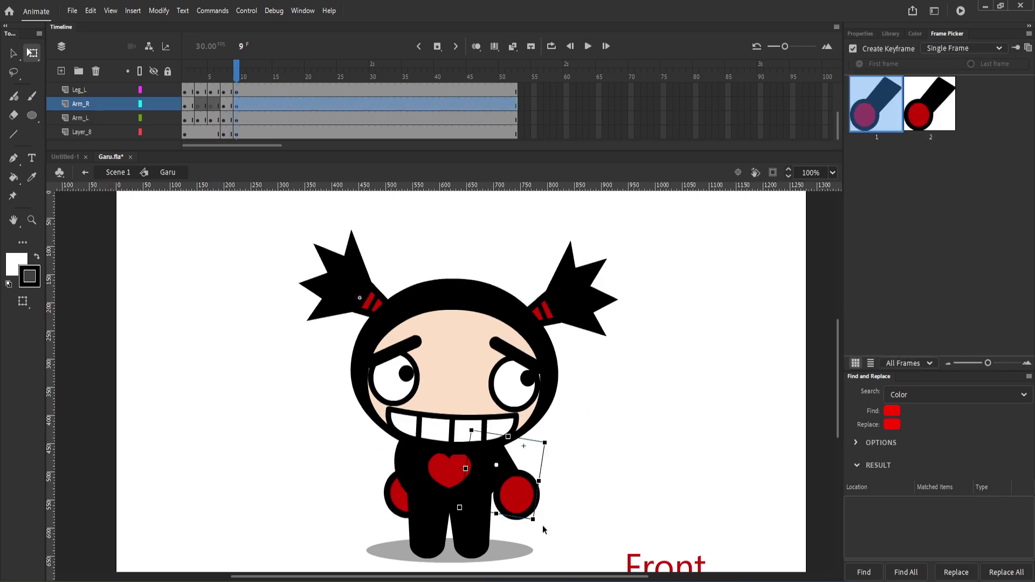
pyautogui.moveTo(514, 477); pyautogui.dragTo(464, 467)
pyautogui.click(564, 457)
pyautogui.moveTo(378, 484); pyautogui.dragTo(376, 494)
# Step: Rename the ground shadow's layer to Shadow and insert keyframes for the body layers on frame 11 of the Garu symbol
pyautogui.click(238, 131)
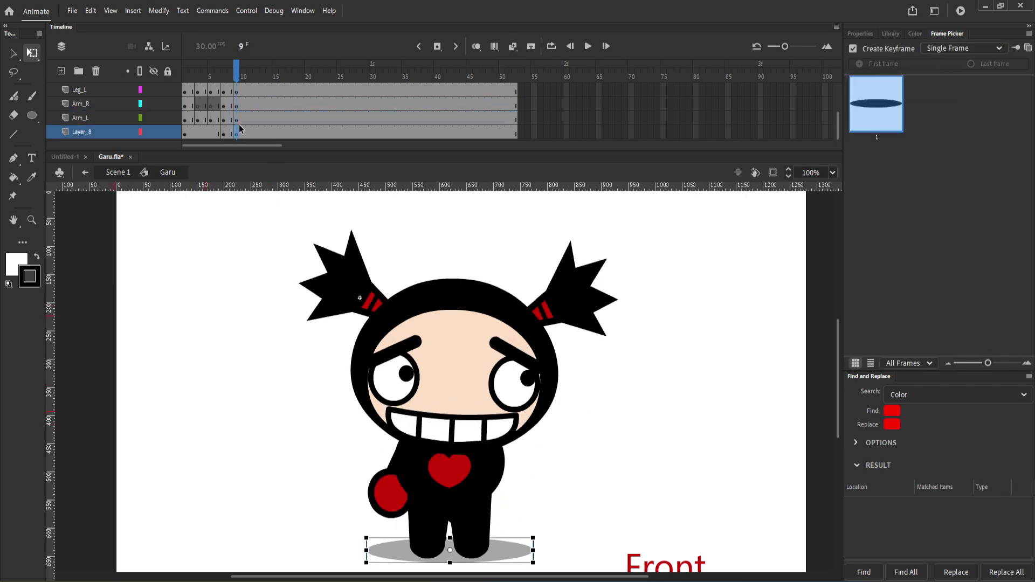
pyautogui.click(234, 113)
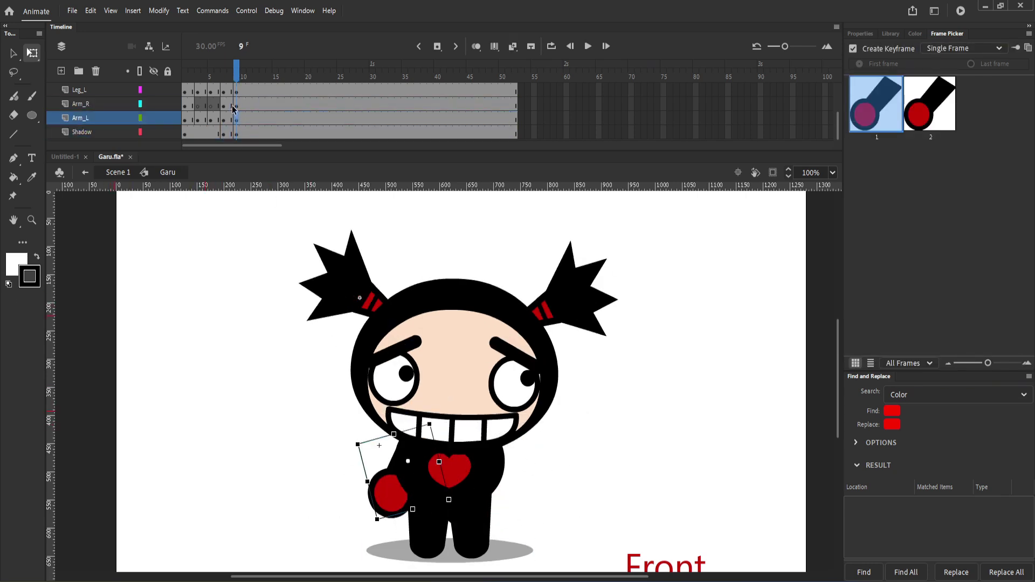
pyautogui.click(249, 132)
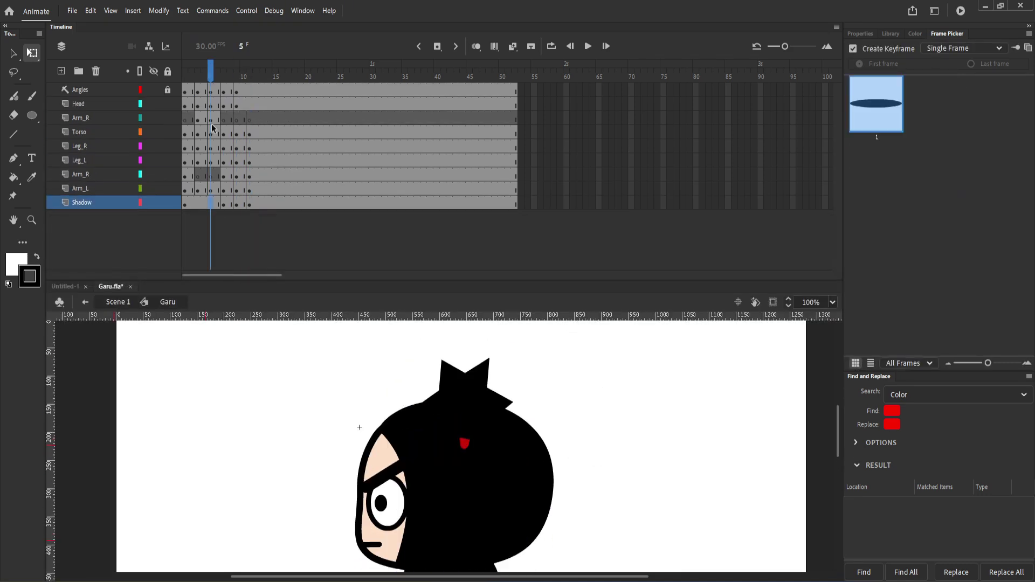
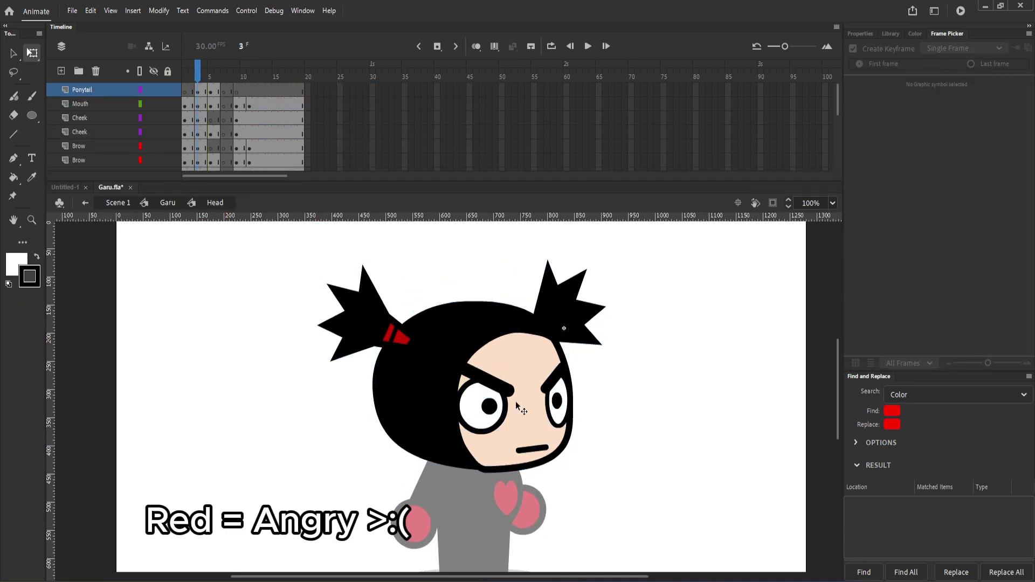
# Step: Insert keyframes on frame 15 of the Head symbol, using the angry three-quarter head from frame 3
pyautogui.click(485, 404)
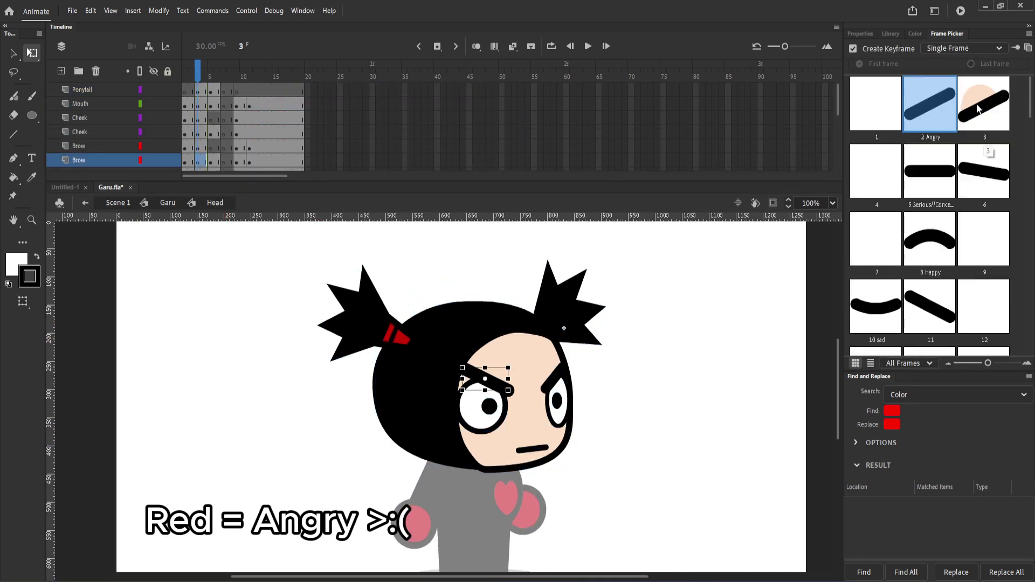
pyautogui.click(606, 501)
pyautogui.hotkey('ctrl', '=')
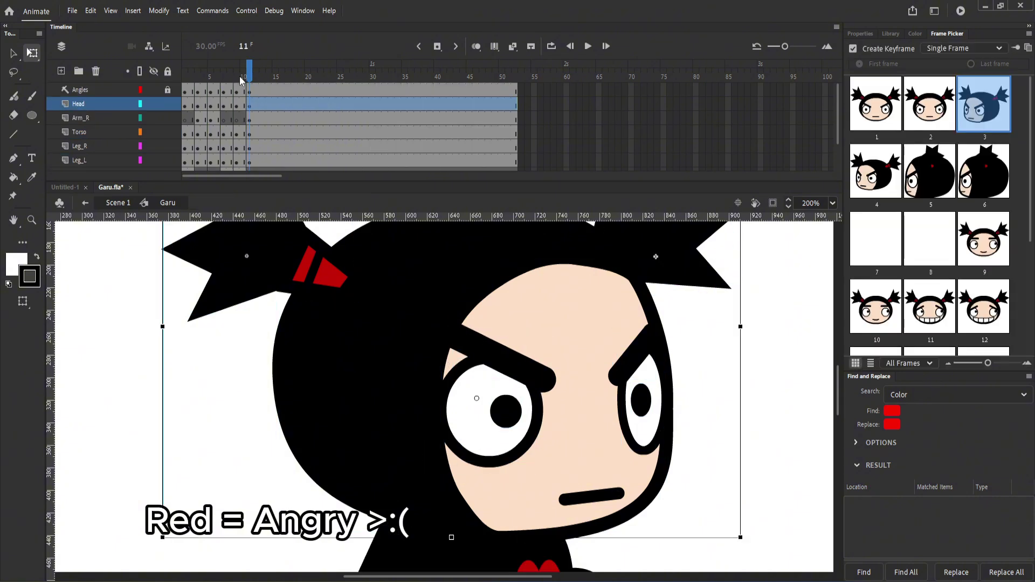
pyautogui.click(242, 77)
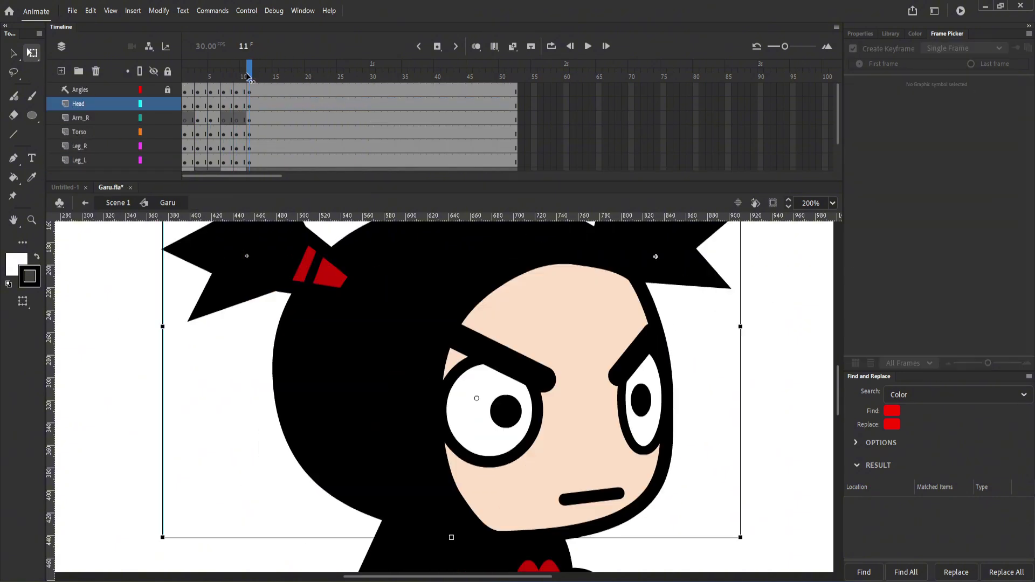
pyautogui.click(204, 77)
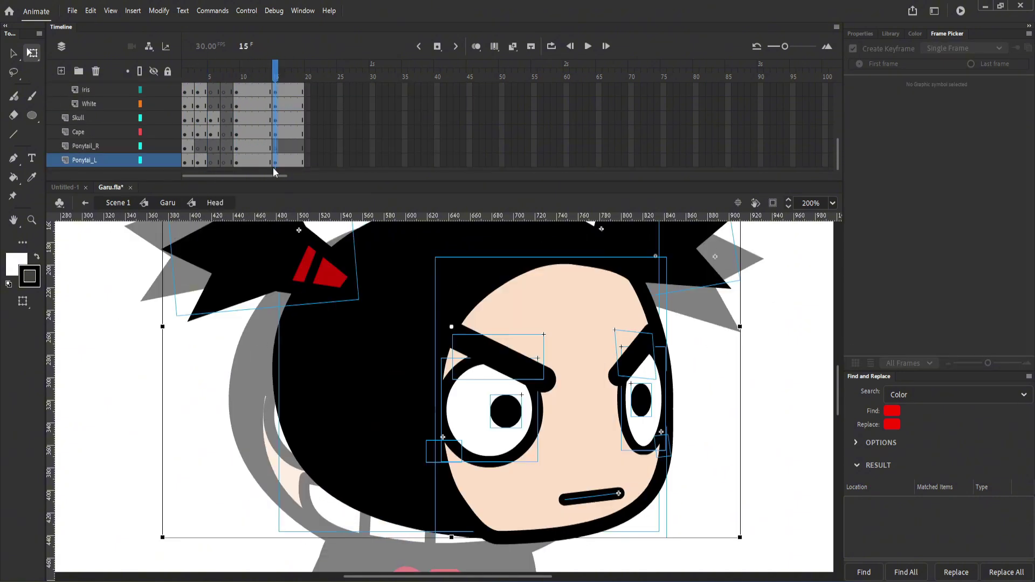
# Step: Build a furious face on frame 15 of the Head symbol with a squinting cheek, lowered left brow, mouth frame 5 and smaller irises
pyautogui.click(442, 447)
pyautogui.click(515, 391)
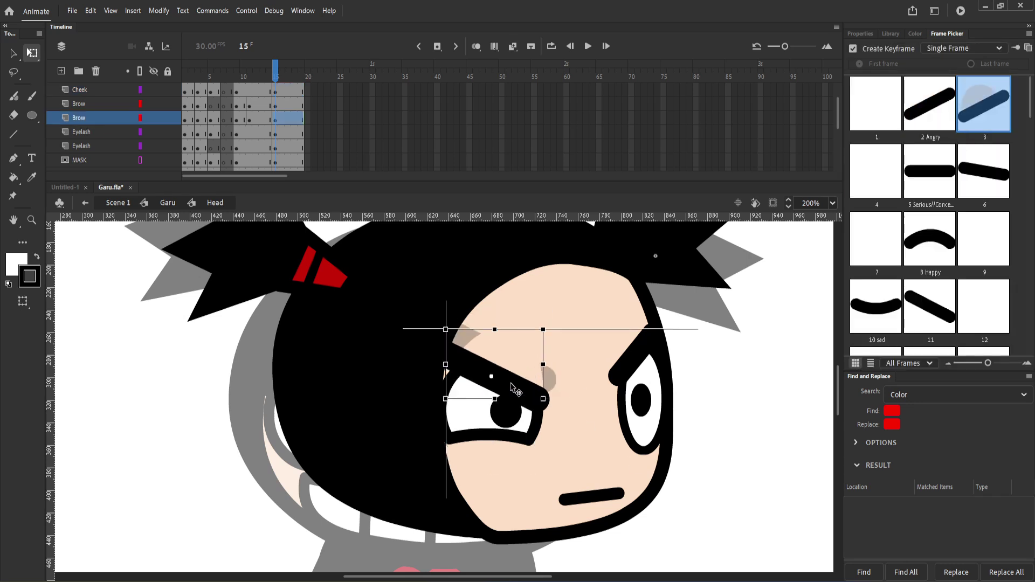
pyautogui.click(591, 497)
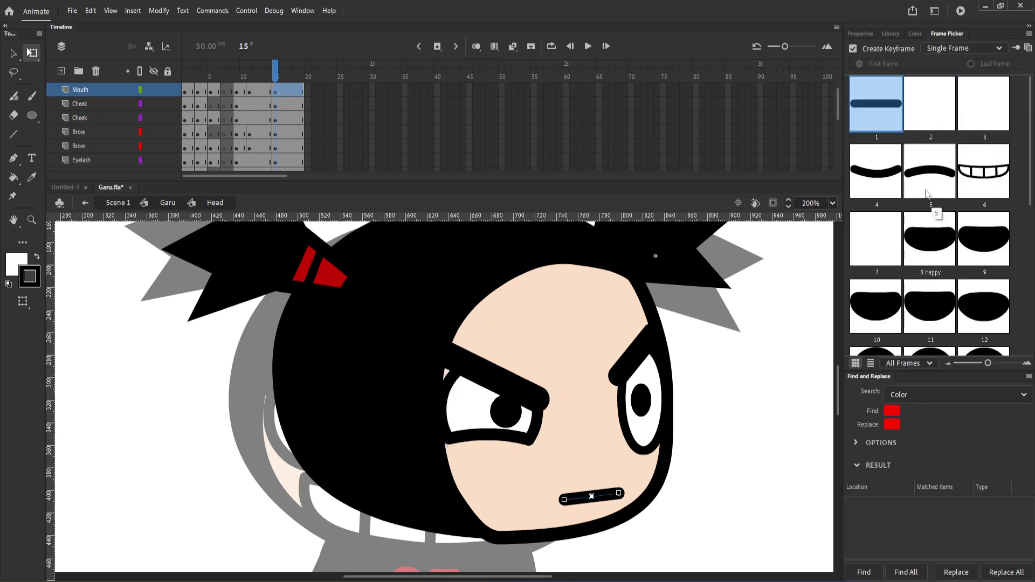
pyautogui.click(931, 185)
pyautogui.click(643, 407)
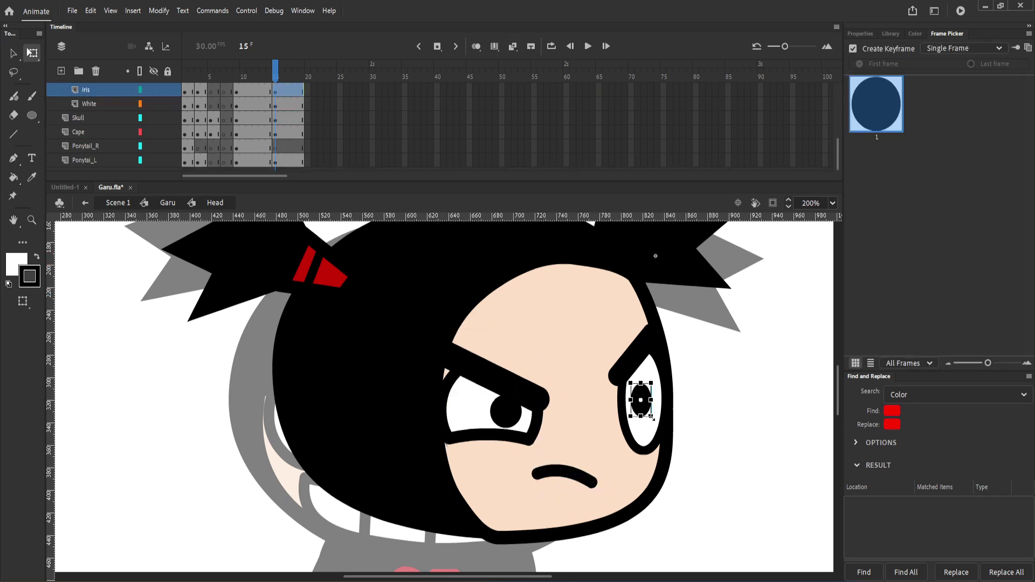
pyautogui.click(506, 410)
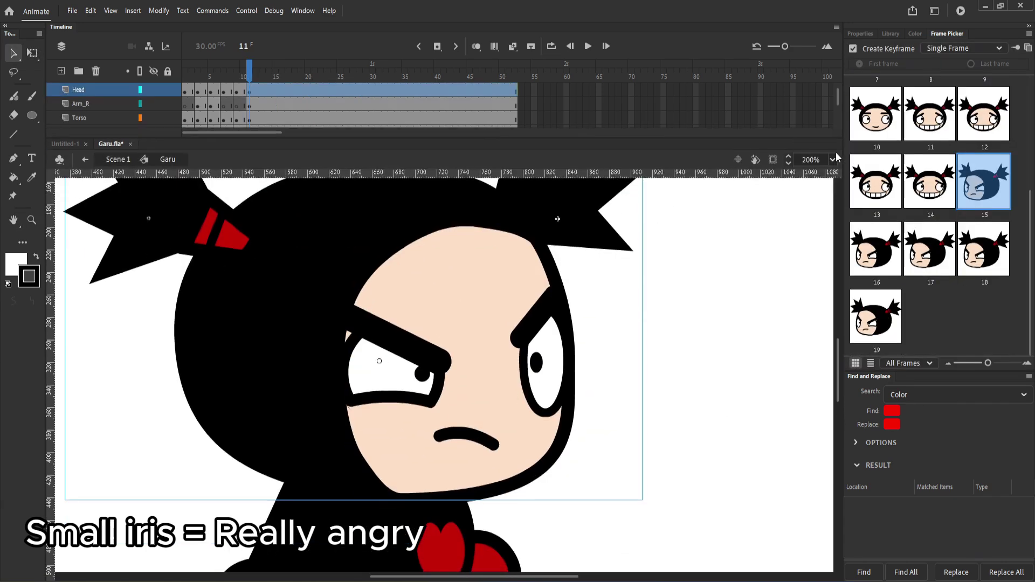
# Step: On frame 11 of the Garu symbol, swing the left arm out backward and tuck the right arm behind the torso
pyautogui.click(834, 159)
pyautogui.click(813, 235)
pyautogui.click(399, 542)
pyautogui.click(431, 551)
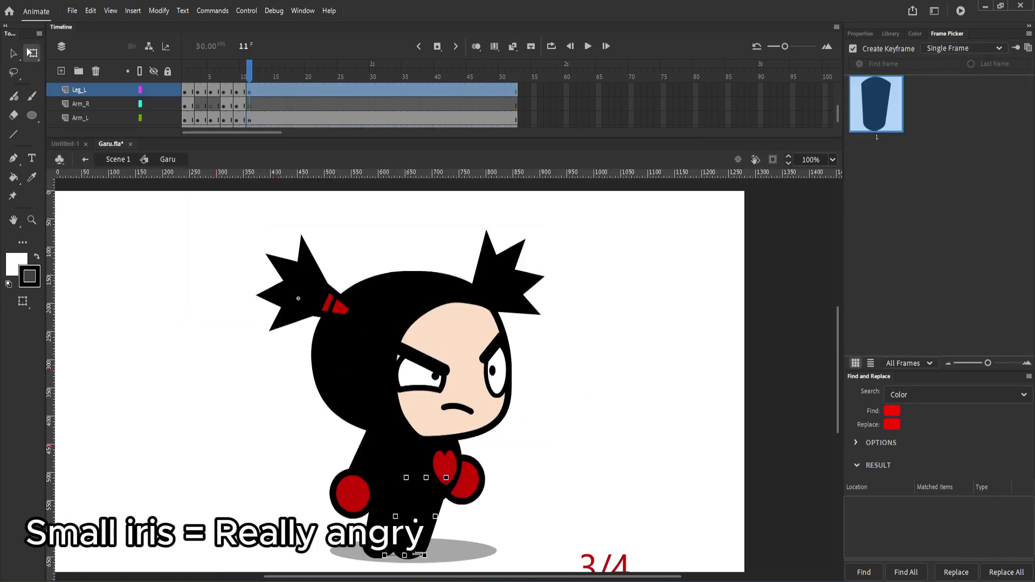
pyautogui.click(353, 493)
pyautogui.moveTo(342, 525); pyautogui.dragTo(314, 498)
pyautogui.click(469, 491)
pyautogui.moveTo(489, 501); pyautogui.dragTo(462, 517)
# Step: In the Skull symbol, add a keyframe on frame 6 and paste the three-quarter face artwork into it
pyautogui.doubleClick(458, 350)
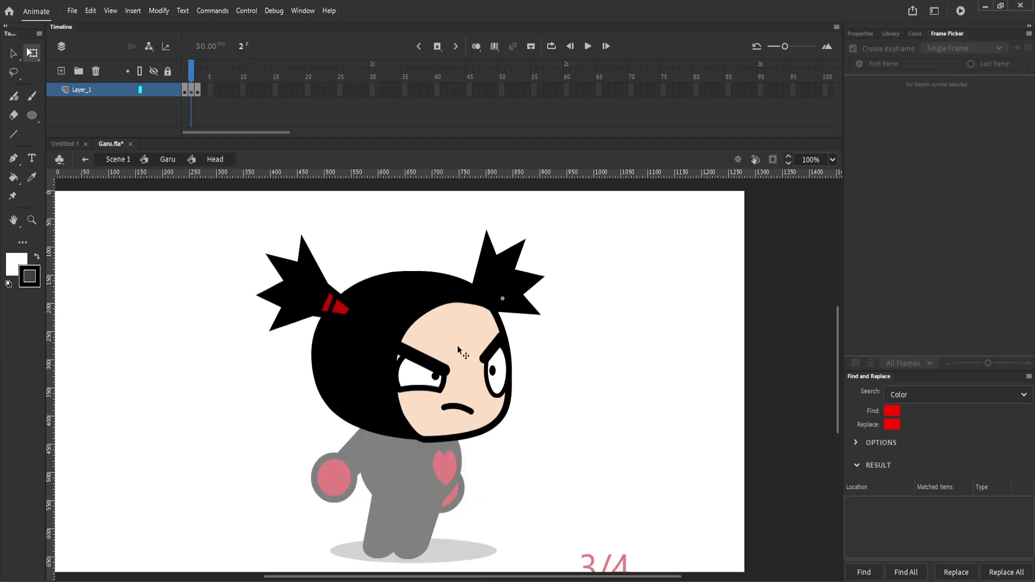
pyautogui.doubleClick(458, 349)
pyautogui.click(211, 91)
pyautogui.rightClick(488, 316)
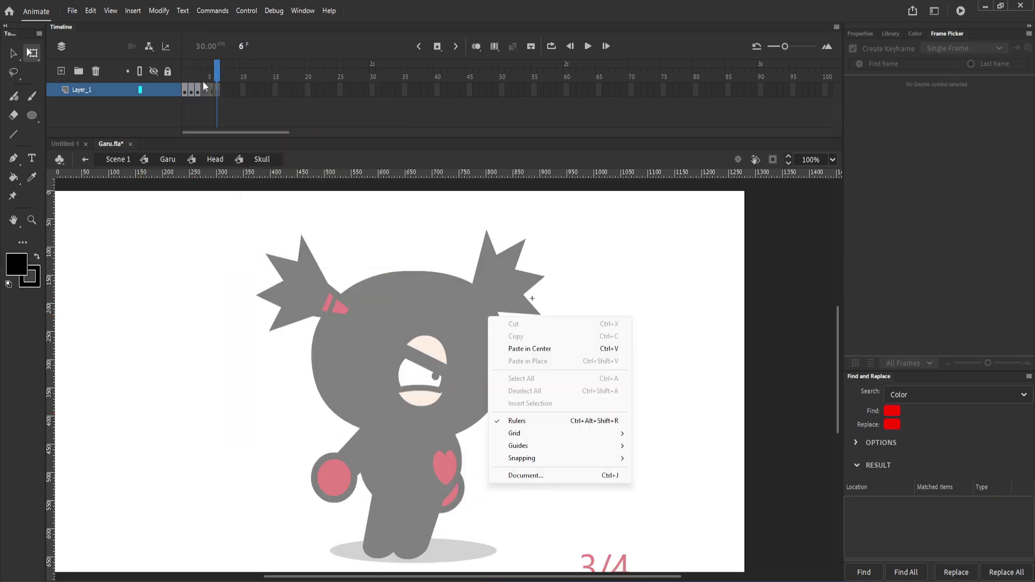
pyautogui.click(529, 350)
# Step: Give the face on Skull frame 6 a linear gradient fill and rotate the gradient to run from top to bottom
pyautogui.click(915, 33)
pyautogui.press('v')
pyautogui.click(645, 315)
pyautogui.click(457, 348)
pyautogui.click(924, 58)
pyautogui.click(923, 130)
pyautogui.click(920, 59)
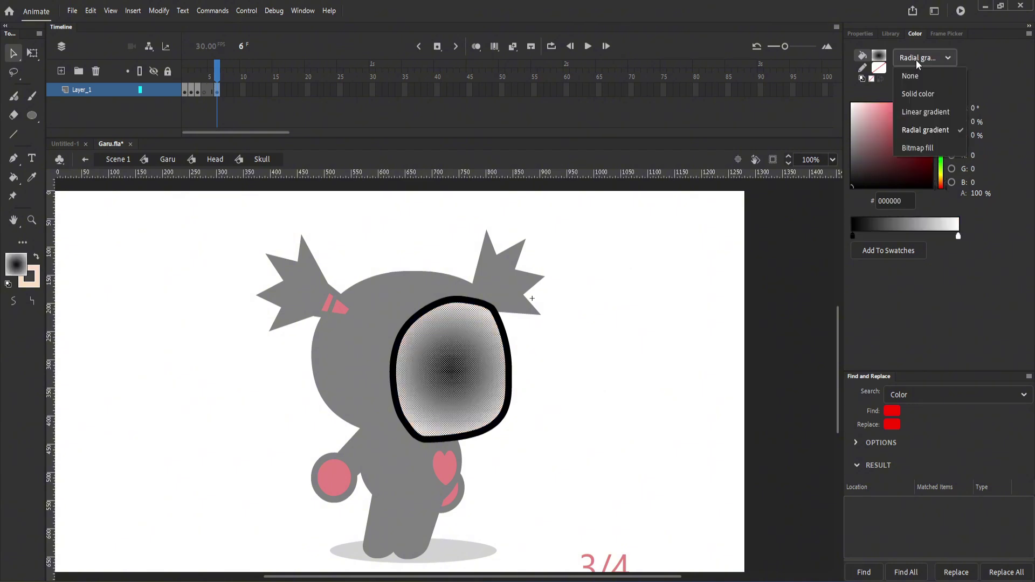
pyautogui.click(923, 111)
pyautogui.press('f')
pyautogui.moveTo(393, 299); pyautogui.dragTo(325, 446)
# Step: Color the face gradient red at the forehead, fading to the skin tone at the chin
pyautogui.press('v')
pyautogui.click(427, 334)
pyautogui.doubleClick(958, 236)
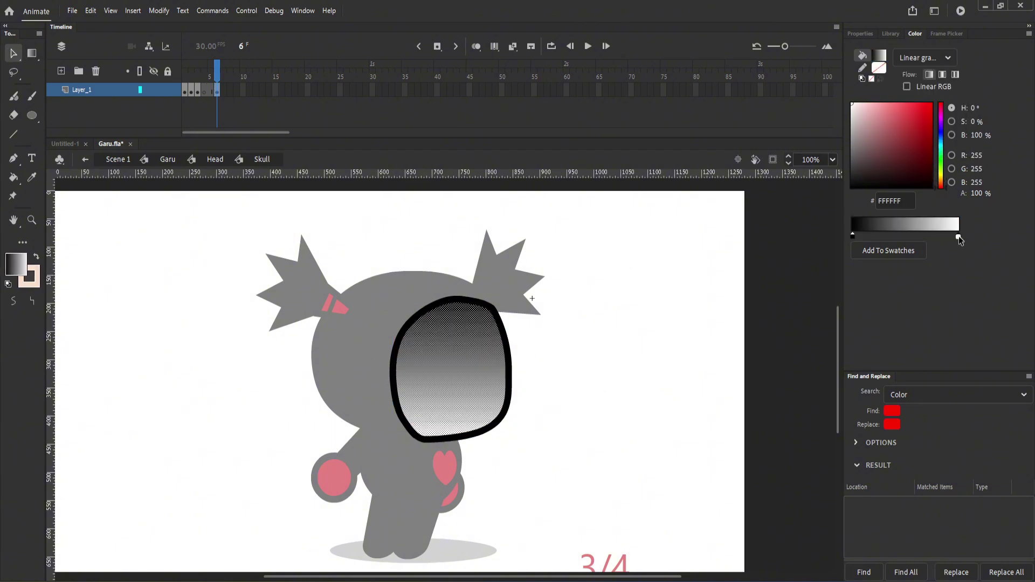
pyautogui.click(36, 280)
pyautogui.click(852, 236)
pyautogui.click(923, 102)
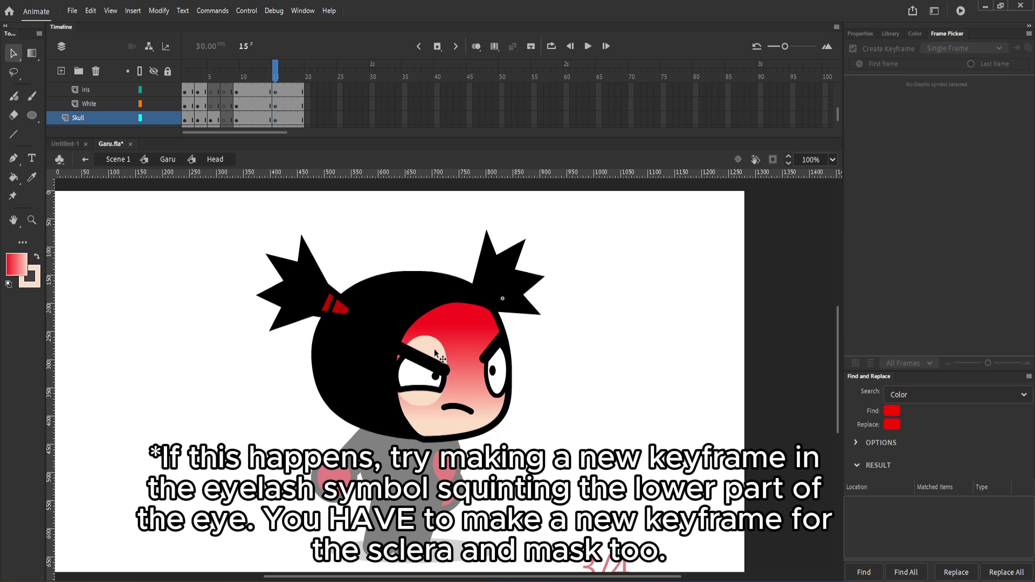
# Step: On frame 15 of the Head symbol, set the left brow to frame 2 (Angry), reposition it, and set the left cheek to the empty frame 1
pyautogui.click(434, 349)
pyautogui.click(930, 104)
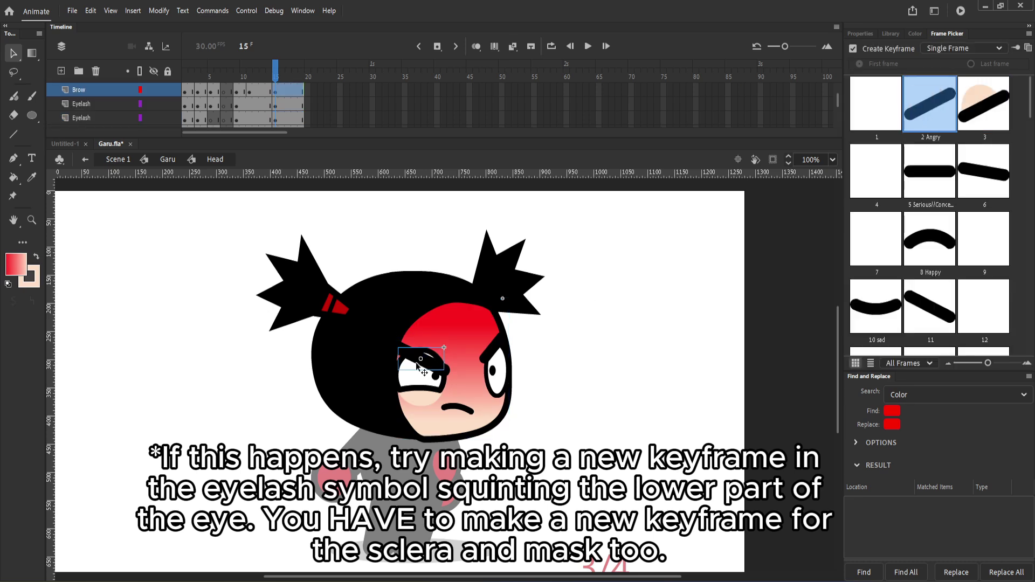
pyautogui.moveTo(430, 360); pyautogui.dragTo(436, 349)
pyautogui.doubleClick(427, 398)
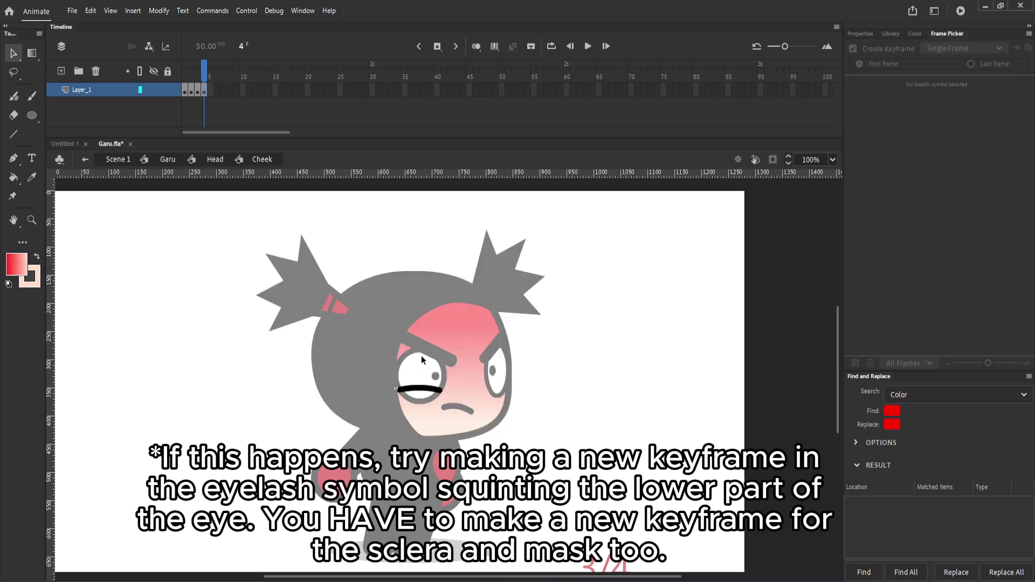
pyautogui.doubleClick(662, 281)
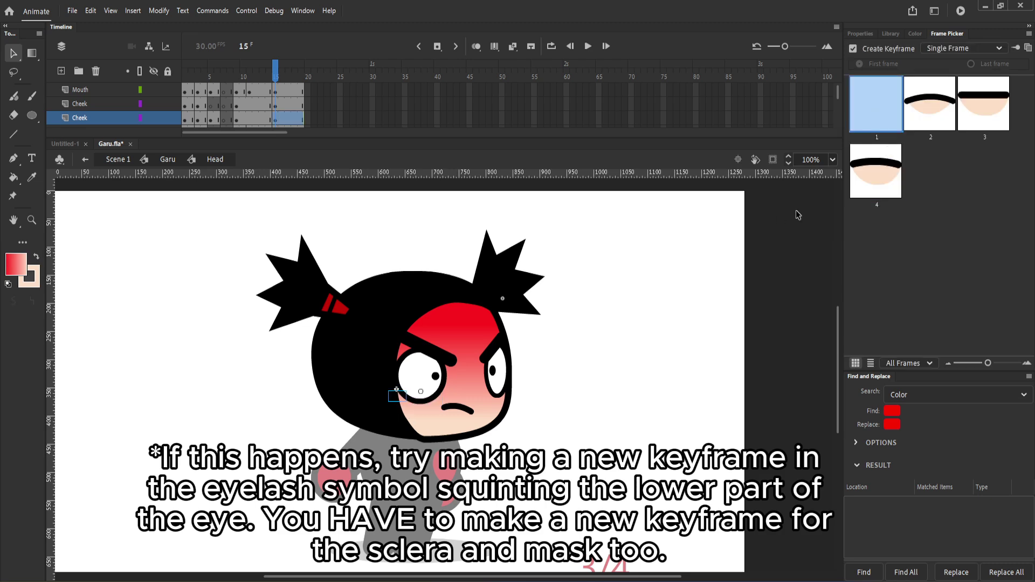
# Step: In the Eyelash symbol, copy the open eye outline from frame 1 into a new keyframe on frame 37 of the Eyelash layer
pyautogui.click(833, 159)
pyautogui.click(826, 312)
pyautogui.doubleClick(541, 357)
pyautogui.moveTo(187, 72); pyautogui.dragTo(184, 98)
pyautogui.click(186, 104)
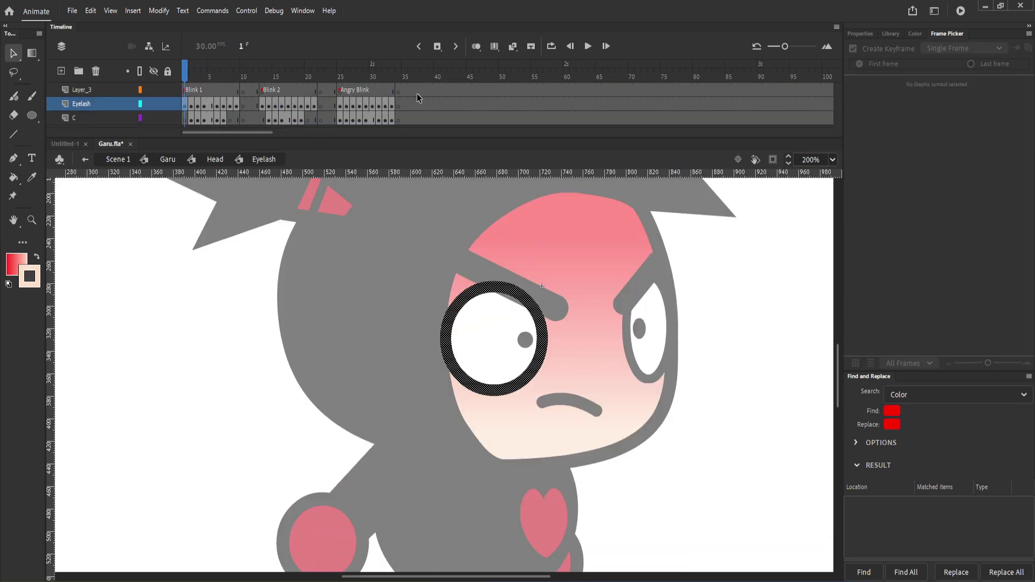
pyautogui.click(406, 102)
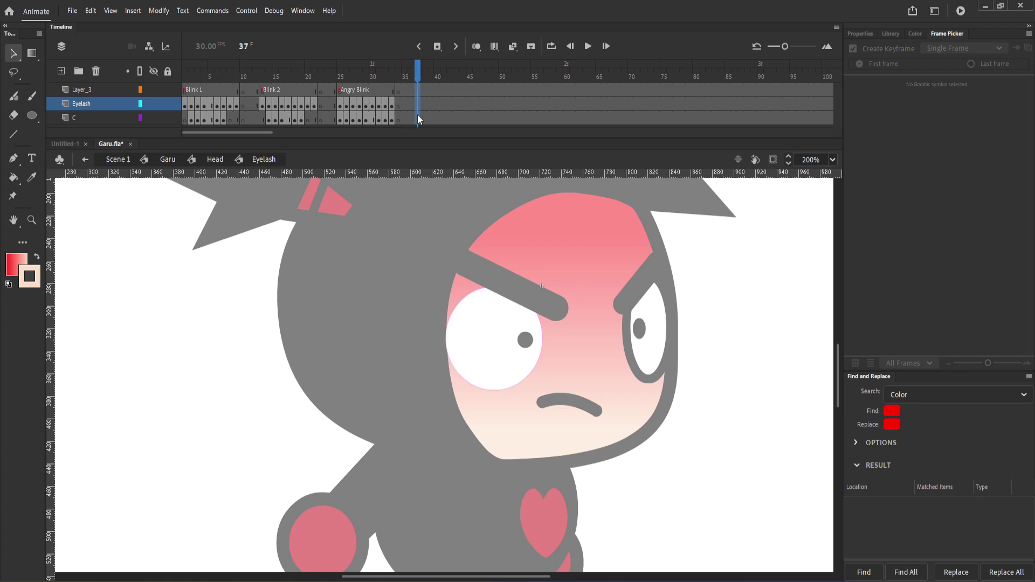
pyautogui.click(417, 115)
pyautogui.click(419, 106)
pyautogui.press('F6')
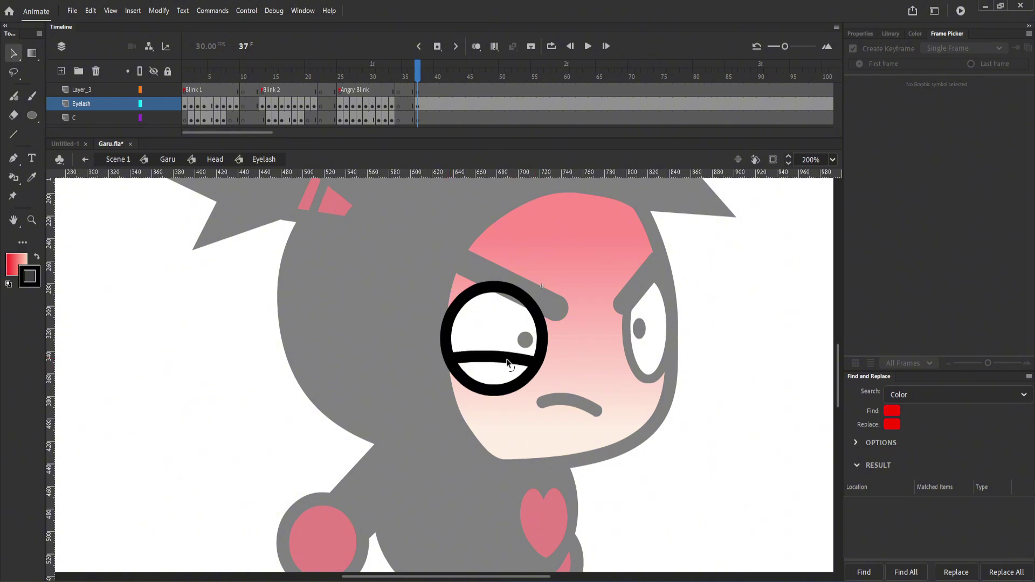
# Step: Cut the frame 37 eye outline to a curved squinting lower lid, and set the left Eyelash on Head frame 15 to frame 37
pyautogui.press('Delete')
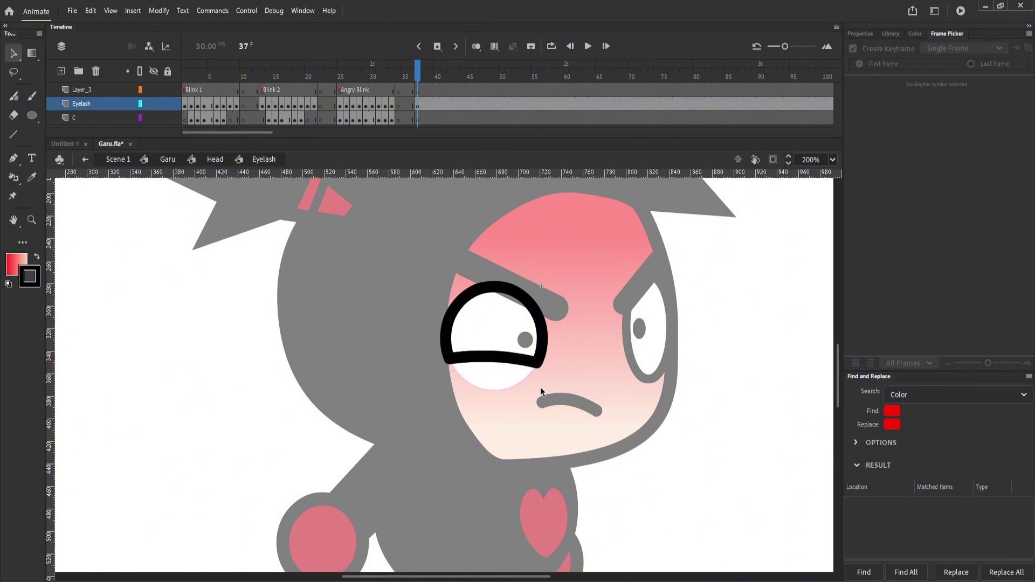
pyautogui.moveTo(599, 362); pyautogui.dragTo(478, 375)
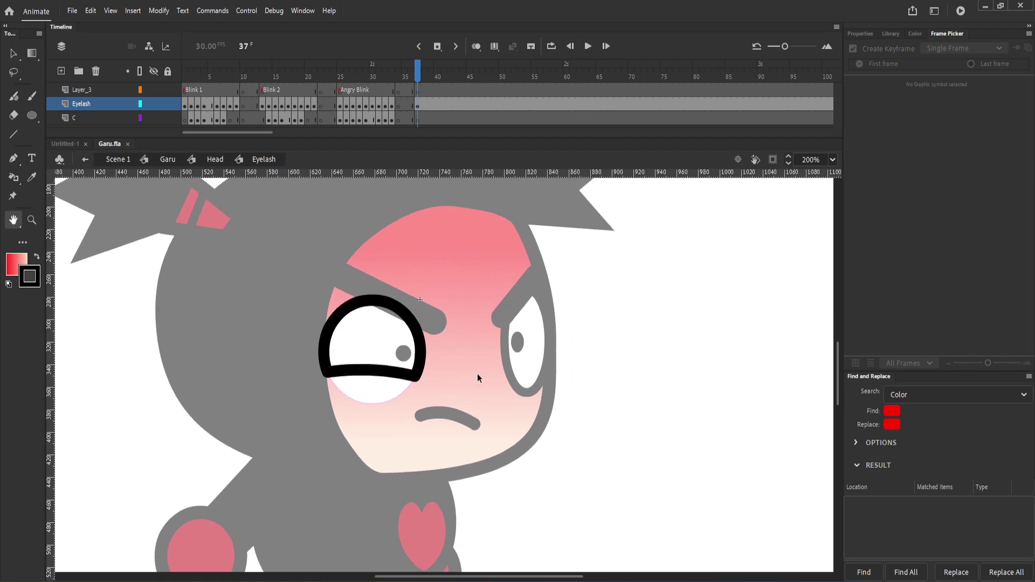
pyautogui.doubleClick(512, 356)
pyautogui.scroll(-10, 906, 262)
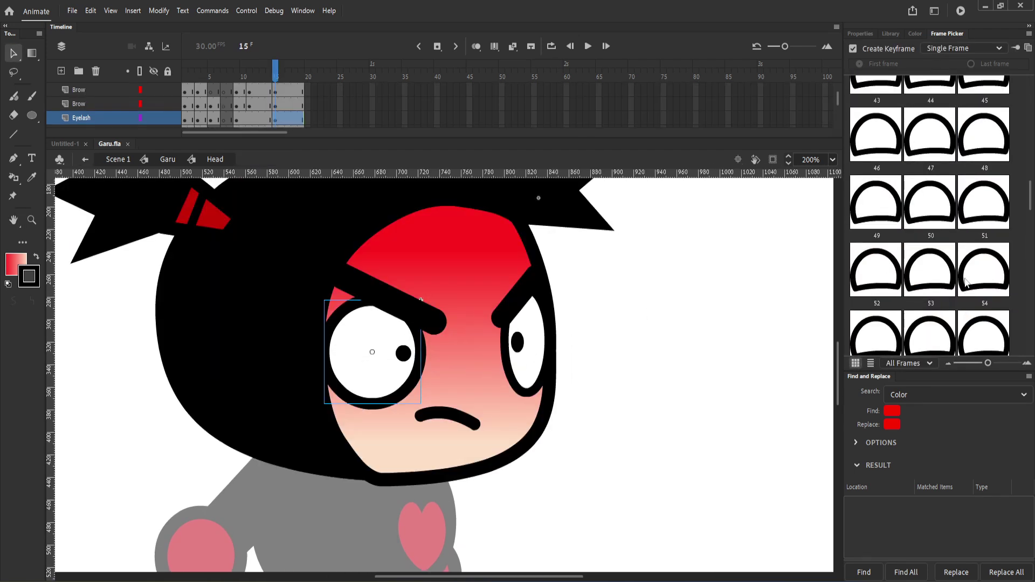
pyautogui.click(884, 312)
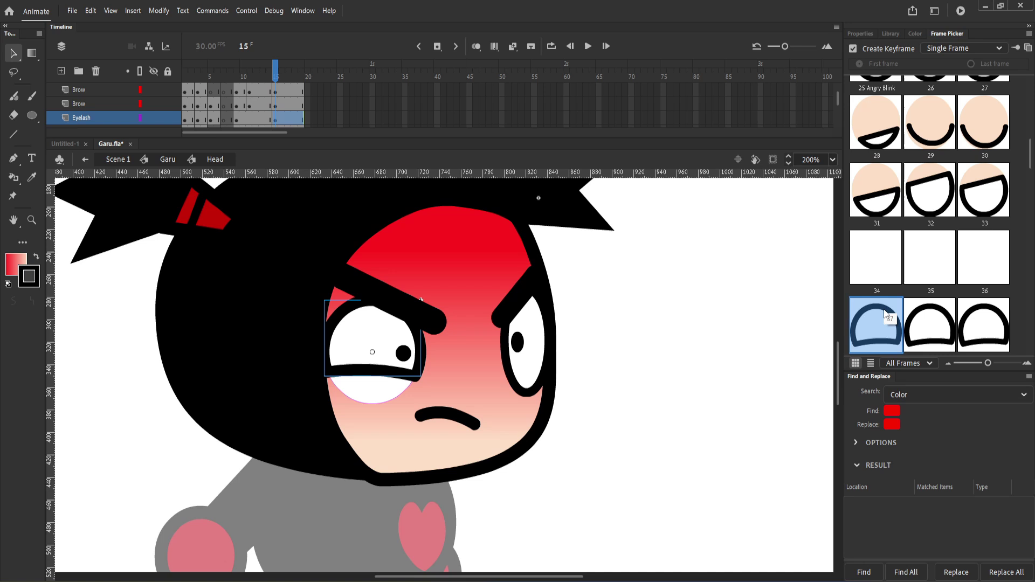
# Step: In the White symbol, add a keyframe on frame 2 and trim the bottom of the sclera to match the squinting lower lid
pyautogui.doubleClick(377, 393)
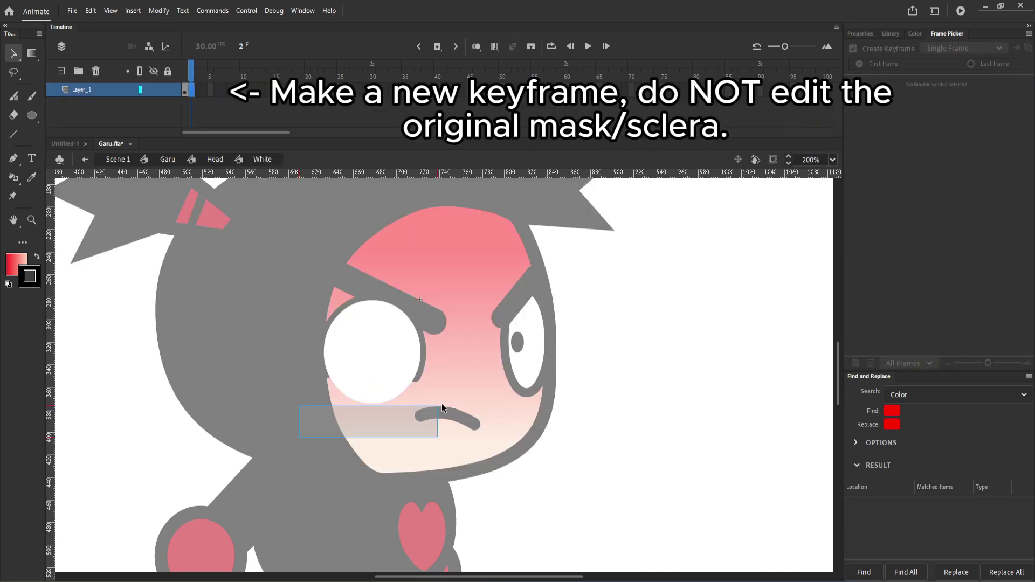
pyautogui.moveTo(445, 377); pyautogui.dragTo(445, 377)
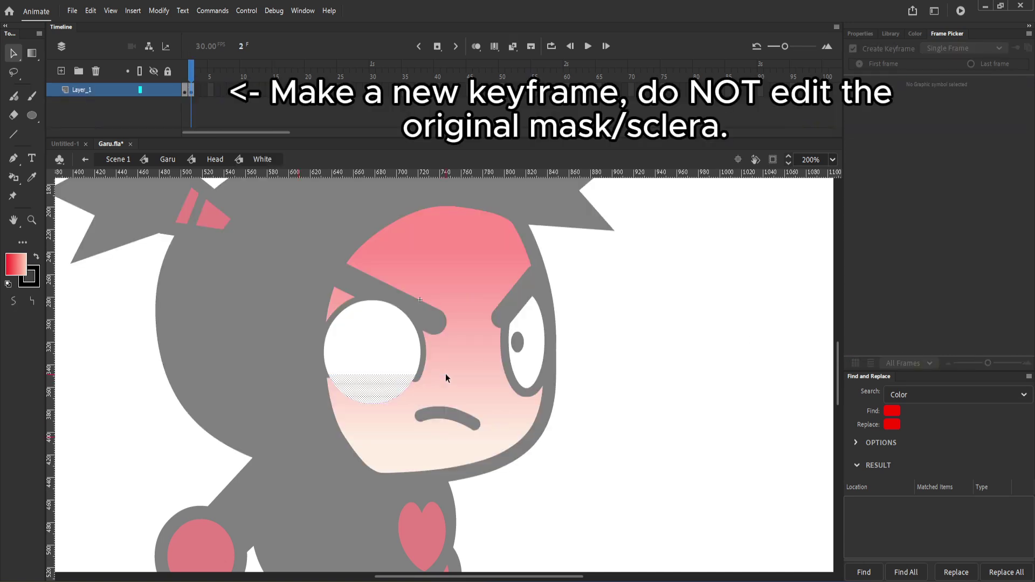
pyautogui.press('Delete')
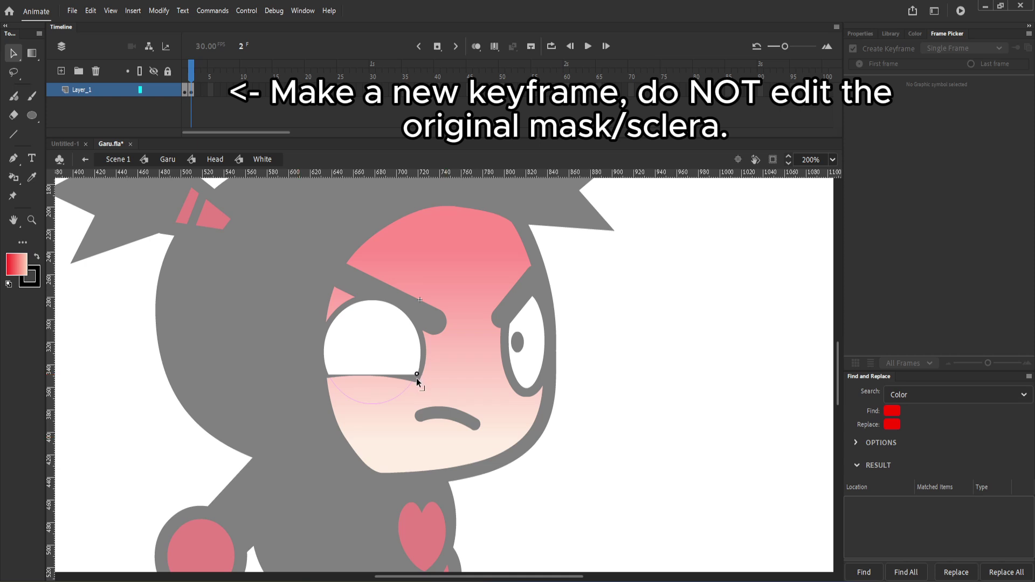
pyautogui.doubleClick(493, 370)
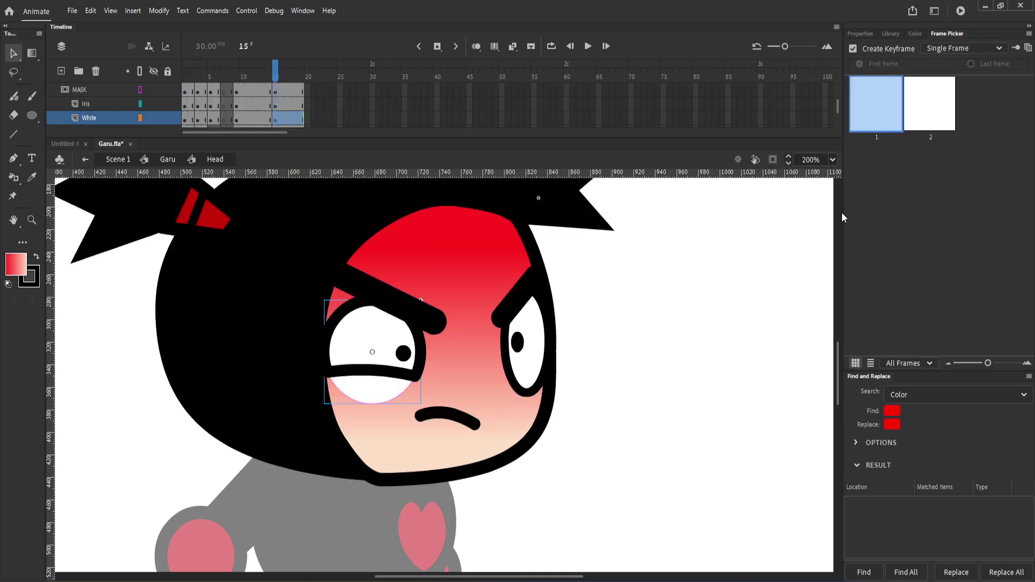
# Step: On Head frame 15, set the left eye's White and its mask to frame 2
pyautogui.click(930, 103)
pyautogui.click(386, 403)
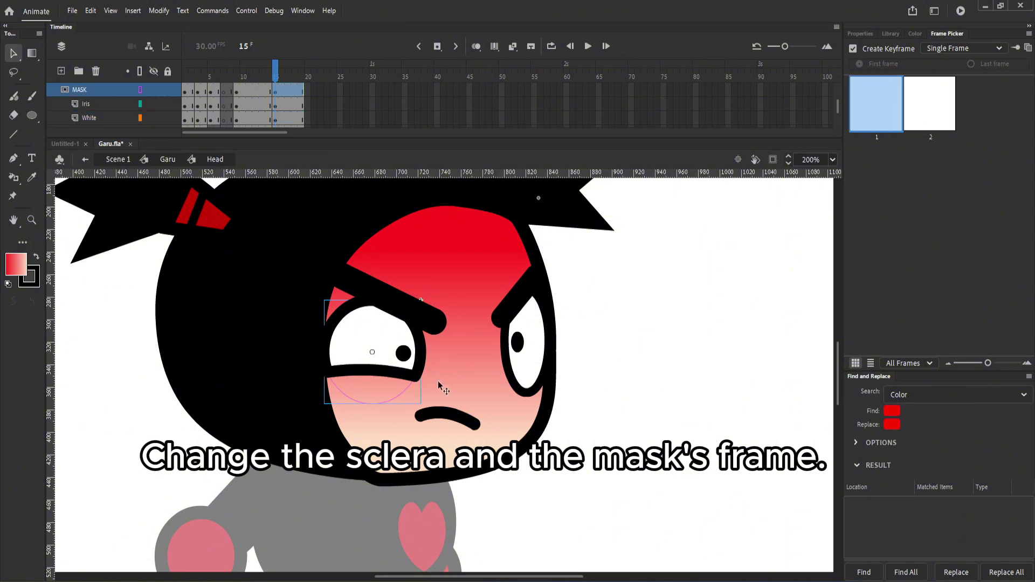
pyautogui.click(941, 116)
pyautogui.click(640, 409)
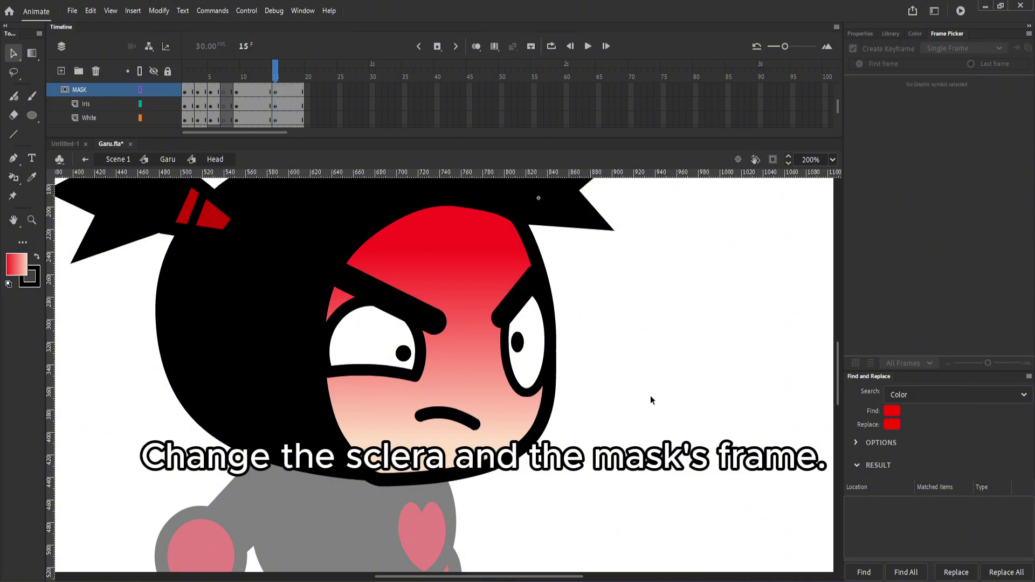
pyautogui.click(845, 287)
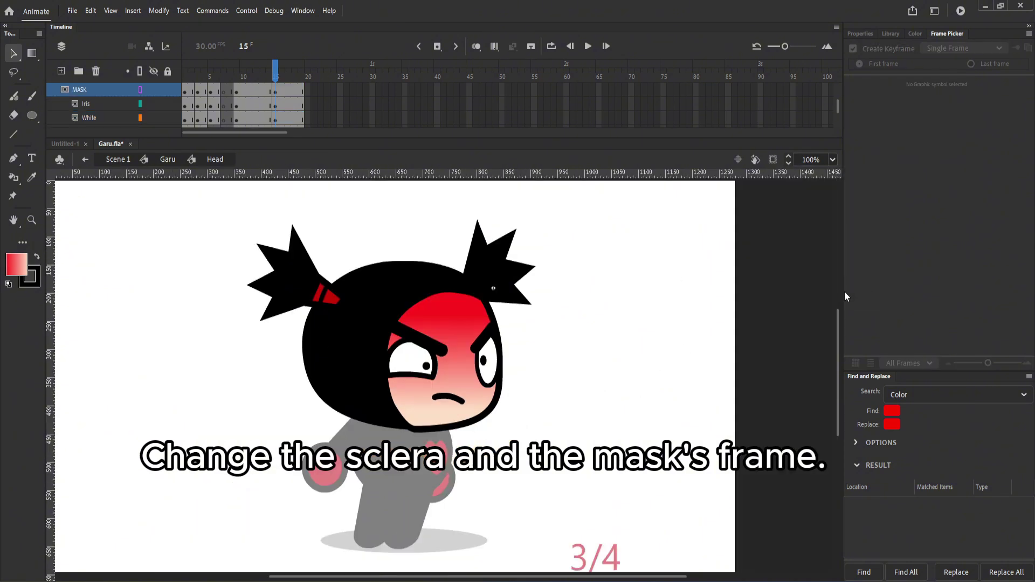
# Step: On Head frame 15, rotate both ponytails downward, reposition them against the head, and return to the Garu symbol
pyautogui.doubleClick(641, 356)
pyautogui.doubleClick(409, 308)
pyautogui.click(269, 282)
pyautogui.press('q')
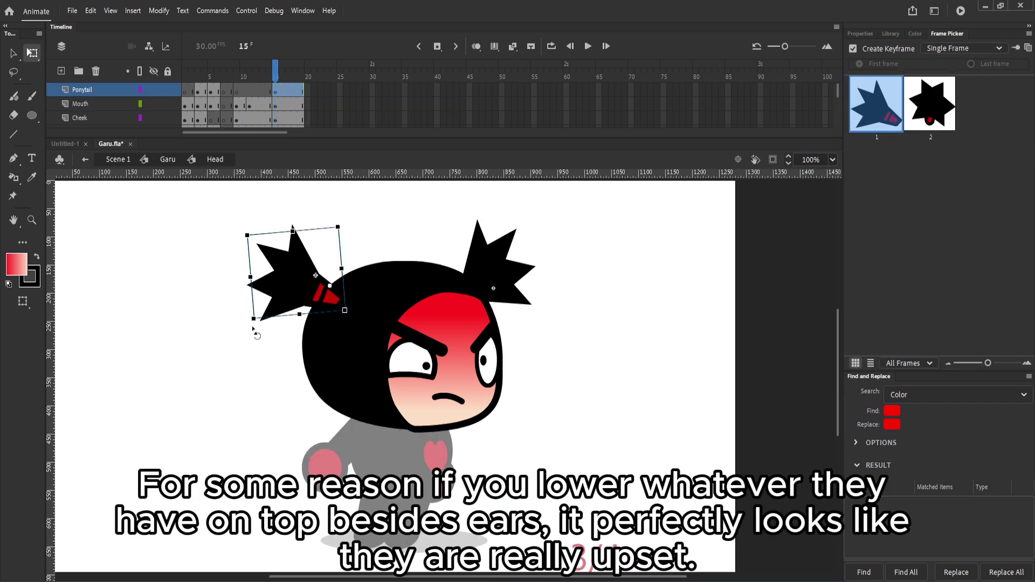
pyautogui.moveTo(254, 329); pyautogui.dragTo(275, 391)
pyautogui.moveTo(296, 316); pyautogui.dragTo(279, 337)
pyautogui.click(515, 258)
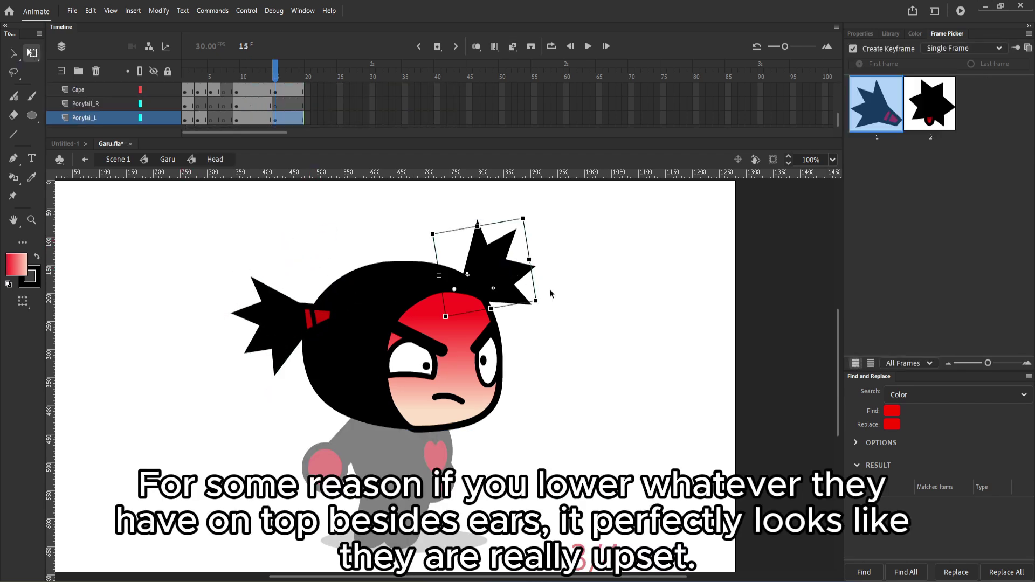
pyautogui.moveTo(538, 327); pyautogui.dragTo(519, 368)
pyautogui.moveTo(516, 327); pyautogui.dragTo(523, 348)
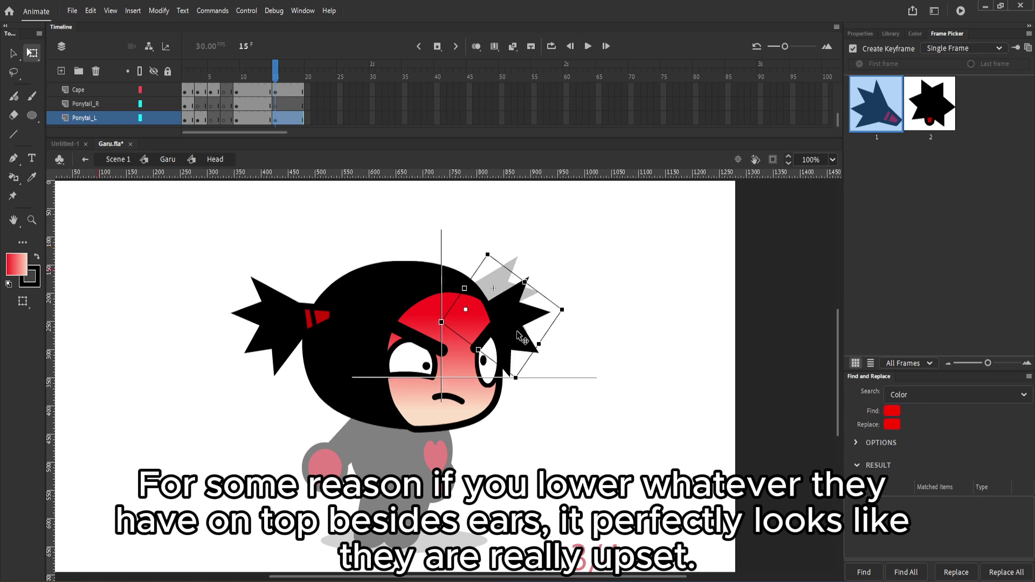
pyautogui.click(596, 374)
pyautogui.doubleClick(596, 373)
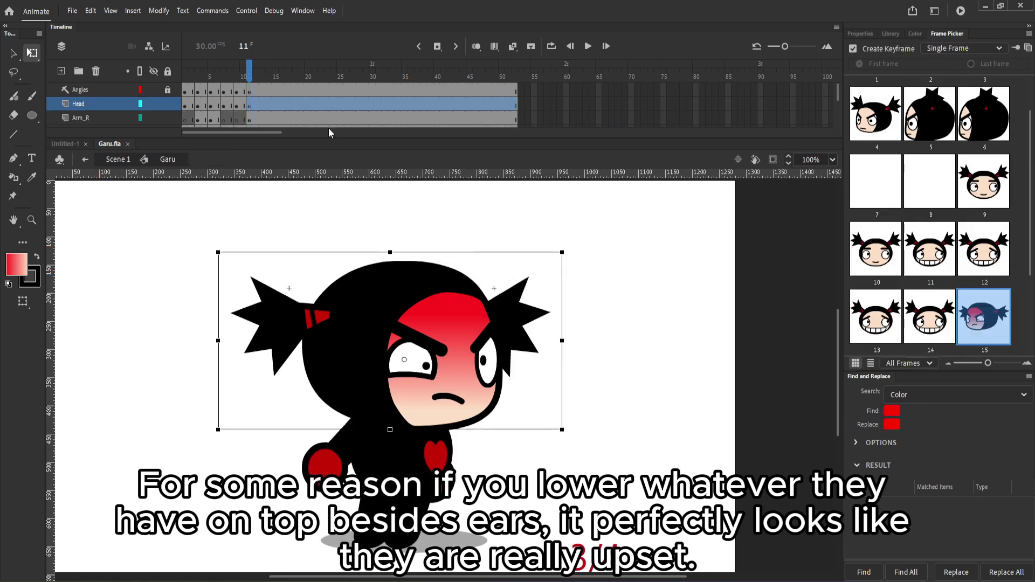
# Step: In the nervous expression on Head frame 11, enlarge the irises of both eyes
pyautogui.click(230, 76)
pyautogui.moveTo(229, 81); pyautogui.dragTo(250, 79)
pyautogui.doubleClick(337, 366)
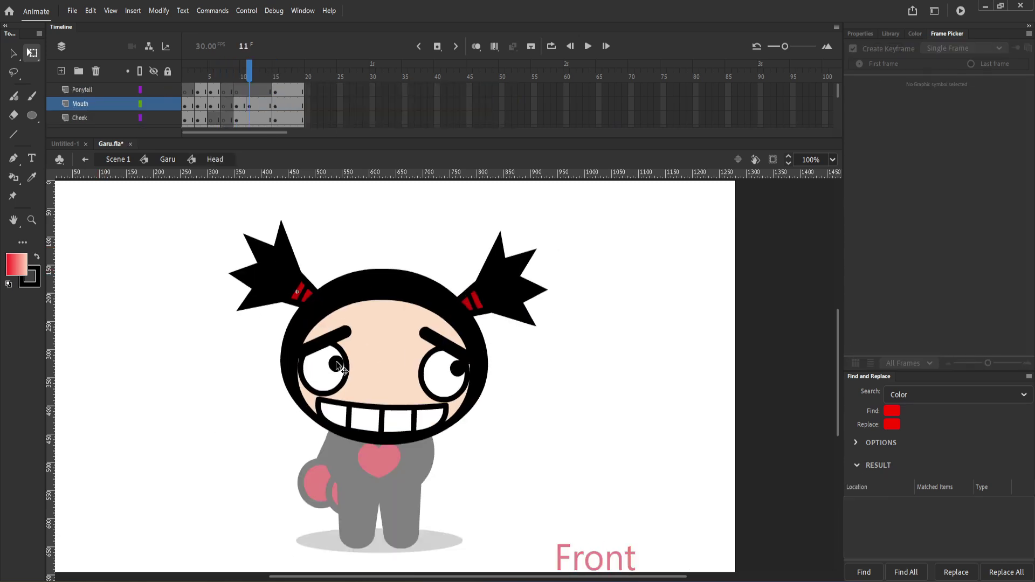
pyautogui.click(336, 364)
pyautogui.click(832, 160)
pyautogui.click(886, 295)
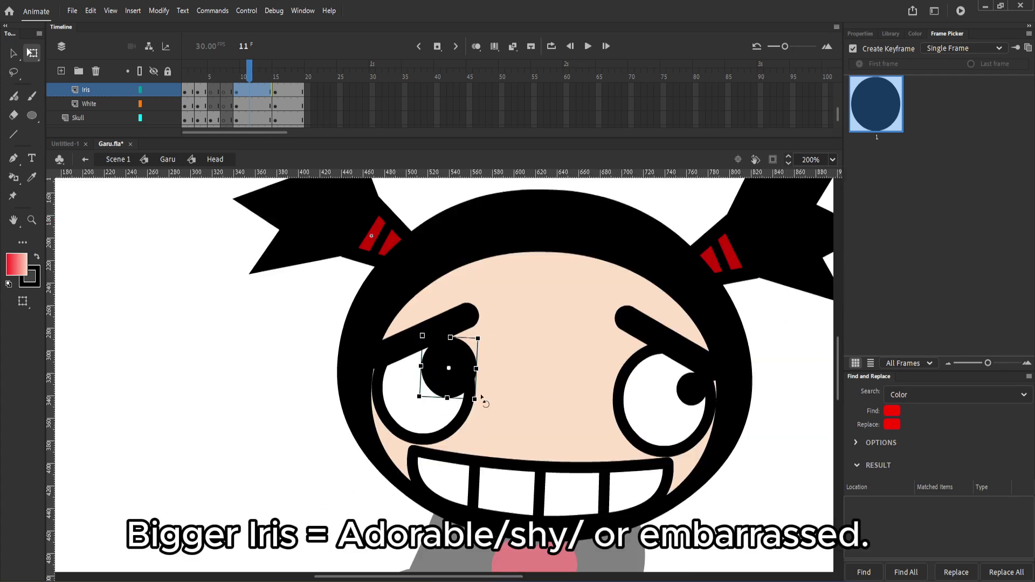
pyautogui.doubleClick(779, 394)
# Step: Rotate both ponytails of the nervous head on frame 11 downward and reattach them to the sides of the head
pyautogui.doubleClick(608, 402)
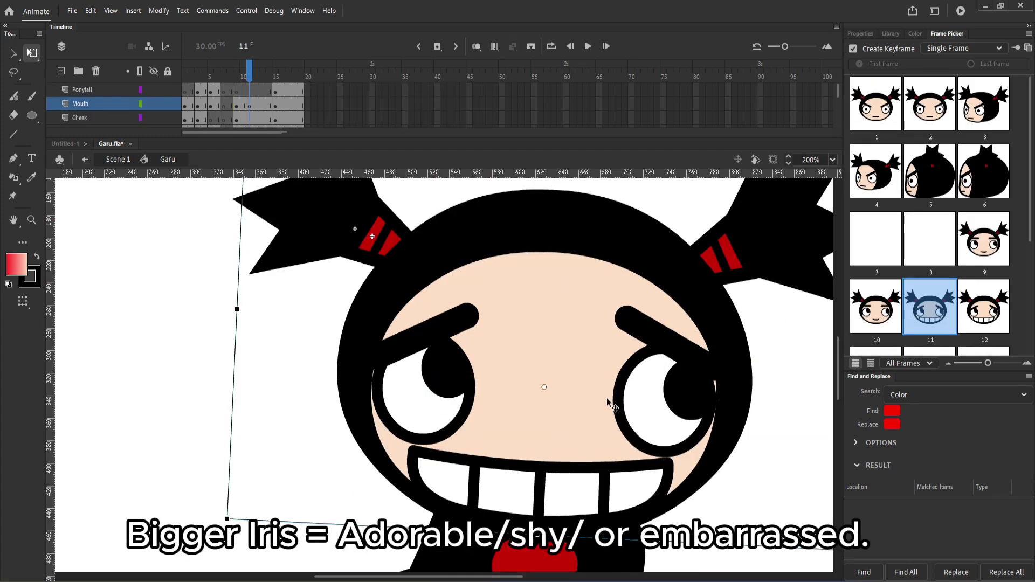
pyautogui.click(832, 160)
pyautogui.click(855, 282)
pyautogui.click(397, 275)
pyautogui.moveTo(338, 264); pyautogui.dragTo(337, 335)
pyautogui.moveTo(389, 312); pyautogui.dragTo(374, 331)
pyautogui.click(621, 306)
pyautogui.moveTo(662, 348); pyautogui.dragTo(632, 403)
pyautogui.moveTo(611, 340); pyautogui.dragTo(624, 354)
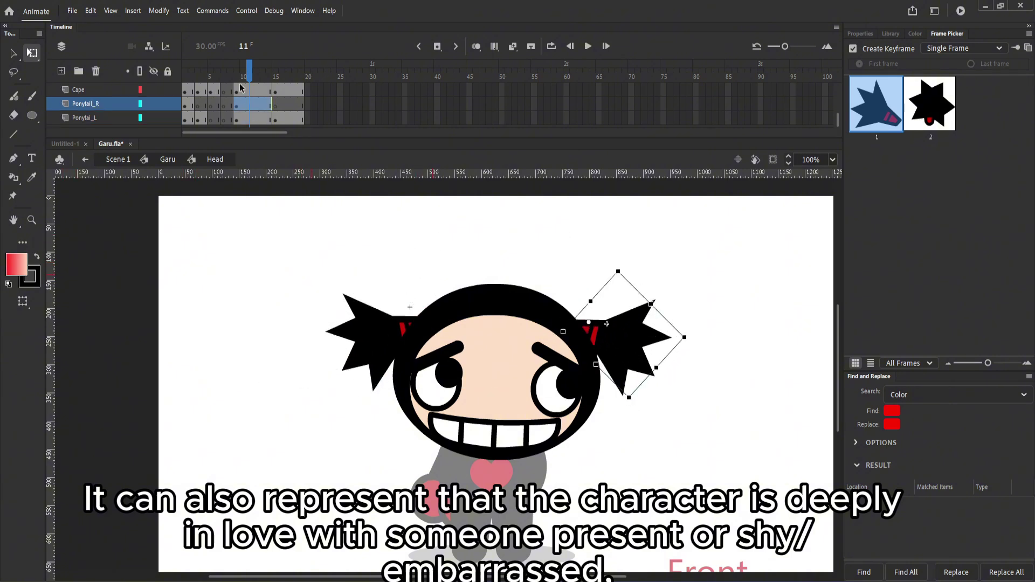
# Step: Add separate keyframes for both ponytails on frame 11 of the Head symbol
pyautogui.click(448, 372)
pyautogui.moveTo(241, 85)
pyautogui.mouseDown()
pyautogui.moveTo(256, 81)
pyautogui.moveTo(243, 84)
pyautogui.mouseUp()
pyautogui.scroll(2, 130, 111)
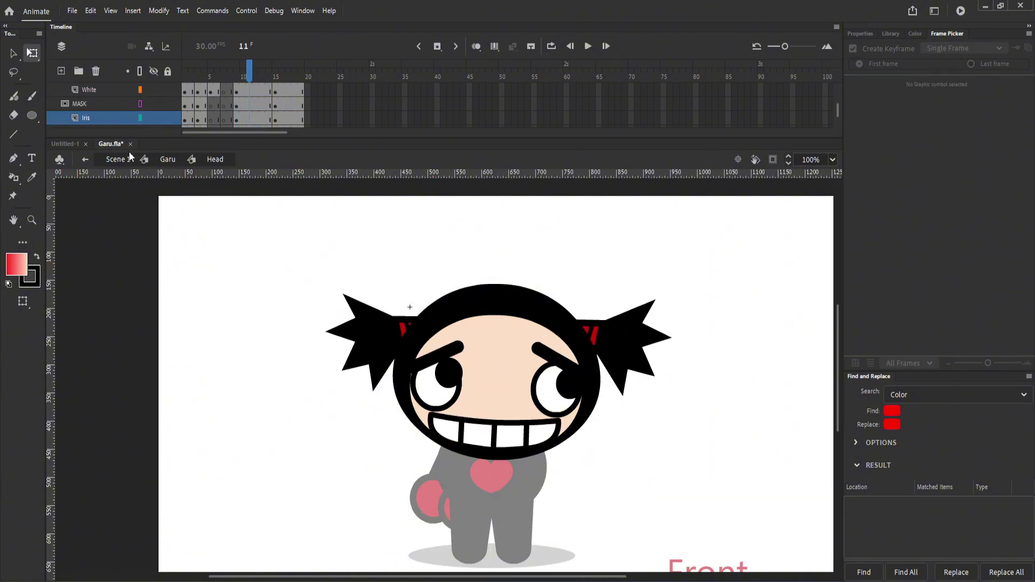
pyautogui.doubleClick(765, 319)
pyautogui.click(243, 78)
pyautogui.doubleClick(493, 345)
pyautogui.click(353, 342)
pyautogui.click(250, 77)
pyautogui.click(250, 106)
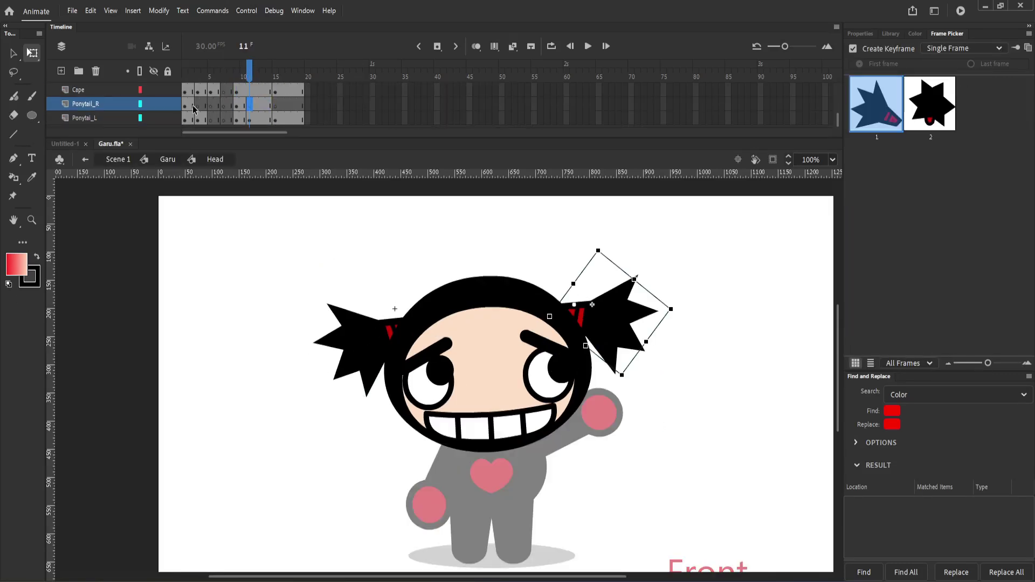
# Step: On Head frame 9, restore both ponytails to their raised position
pyautogui.click(236, 78)
pyautogui.click(360, 289)
pyautogui.keyDown('shift'); pyautogui.click(601, 283); pyautogui.keyUp('shift')
# Step: Add an iris keyframe on Head frame 11 and shrink the left iris on frame 9
pyautogui.click(250, 105)
pyautogui.click(562, 369)
pyautogui.click(236, 78)
pyautogui.click(440, 372)
pyautogui.moveTo(453, 359); pyautogui.dragTo(447, 367)
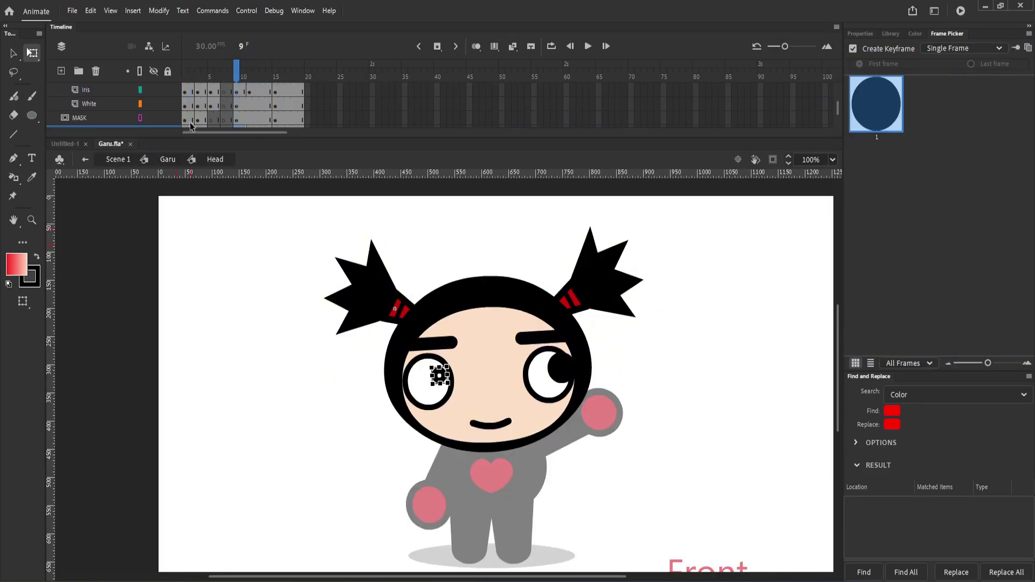
# Step: Try to shrink and reposition the right iris on Head frame 9
pyautogui.click(562, 369)
pyautogui.moveTo(574, 355); pyautogui.dragTo(567, 362)
pyautogui.moveTo(560, 369); pyautogui.dragTo(547, 374)
pyautogui.hotkey('ctrl', 'z')
pyautogui.hotkey('ctrl', 'z')
pyautogui.hotkey('ctrl', 'z')
pyautogui.doubleClick(677, 377)
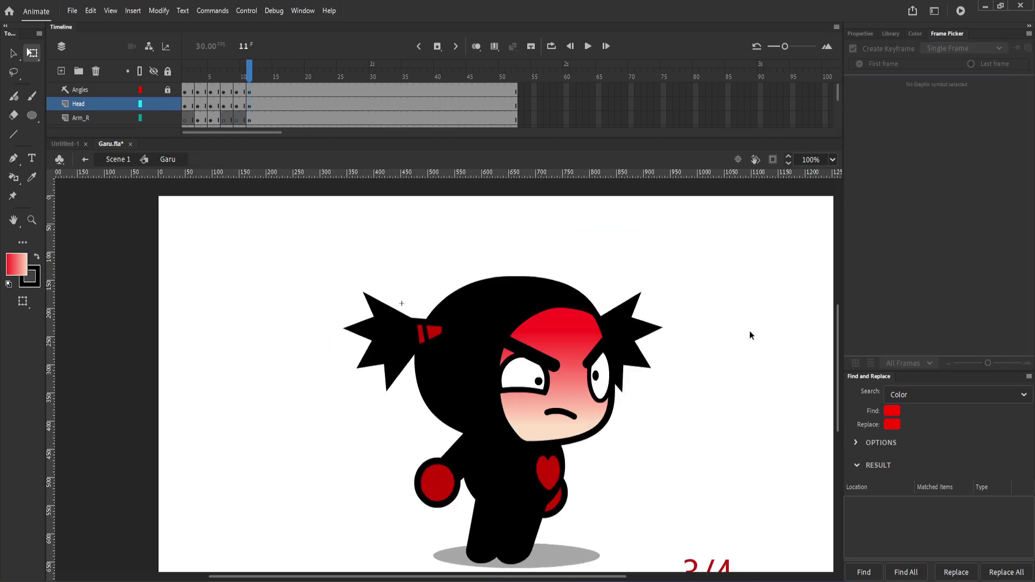
# Step: From Garu frame 13, open the Head symbol and insert keyframes across its layers on frame 18
pyautogui.press('v')
pyautogui.moveTo(750, 335); pyautogui.dragTo(661, 317)
pyautogui.moveTo(249, 75); pyautogui.dragTo(263, 92)
pyautogui.doubleClick(377, 329)
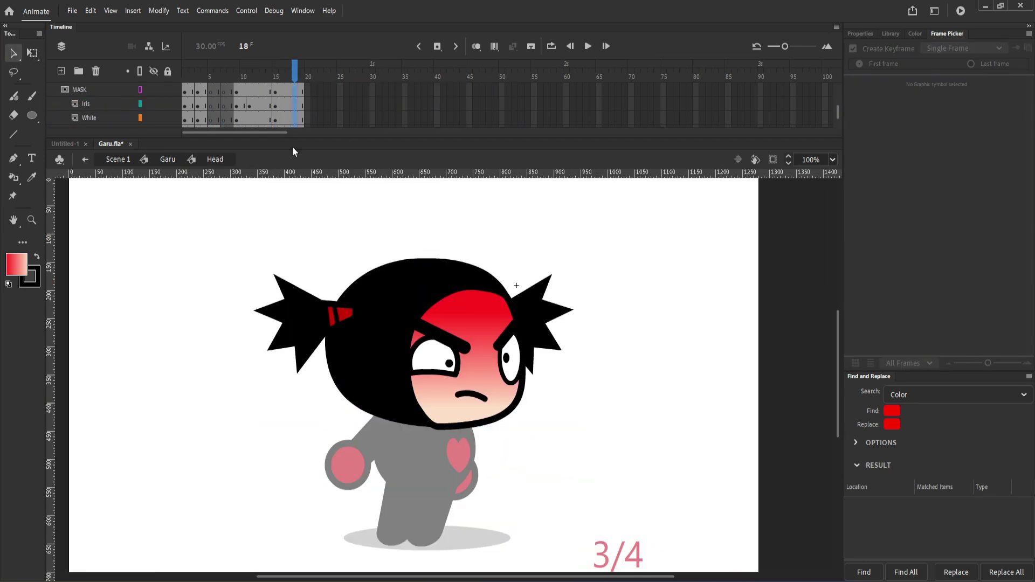
pyautogui.press('F6')
# Step: On Head frame 18, rotate both ponytails to point upward and move them onto the top of the head
pyautogui.click(297, 318)
pyautogui.press('q')
pyautogui.moveTo(240, 312); pyautogui.dragTo(309, 211)
pyautogui.moveTo(323, 282); pyautogui.dragTo(358, 250)
pyautogui.click(539, 318)
pyautogui.moveTo(587, 311); pyautogui.dragTo(536, 217)
pyautogui.moveTo(518, 265); pyautogui.dragTo(502, 231)
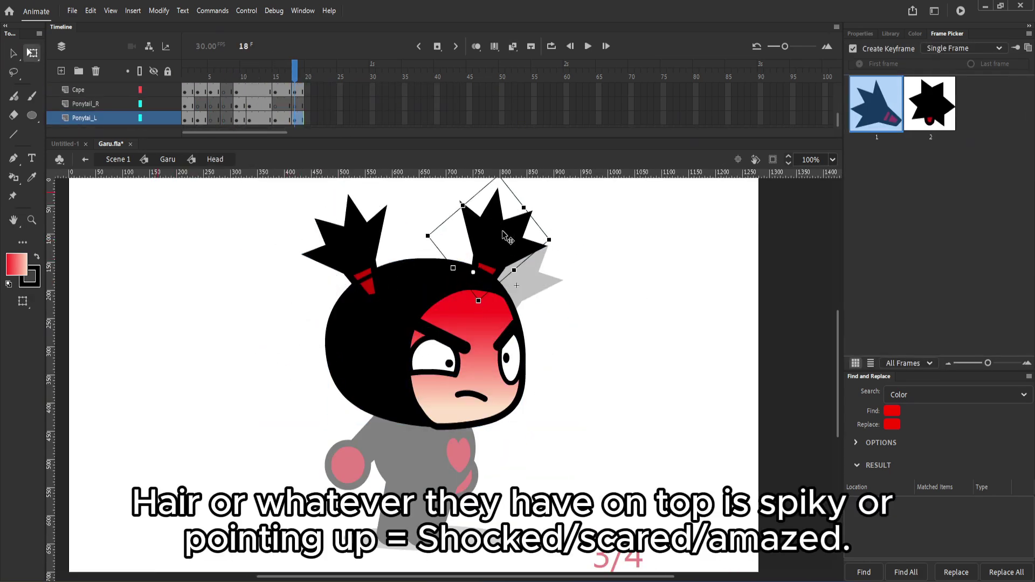
# Step: On Head frame 18, set the left eye's Eyelash, White and mask to frame 1
pyautogui.click(434, 373)
pyautogui.scroll(10, 883, 216)
pyautogui.click(876, 103)
pyautogui.click(431, 360)
pyautogui.click(876, 104)
pyautogui.hotkey('ctrl', '=')
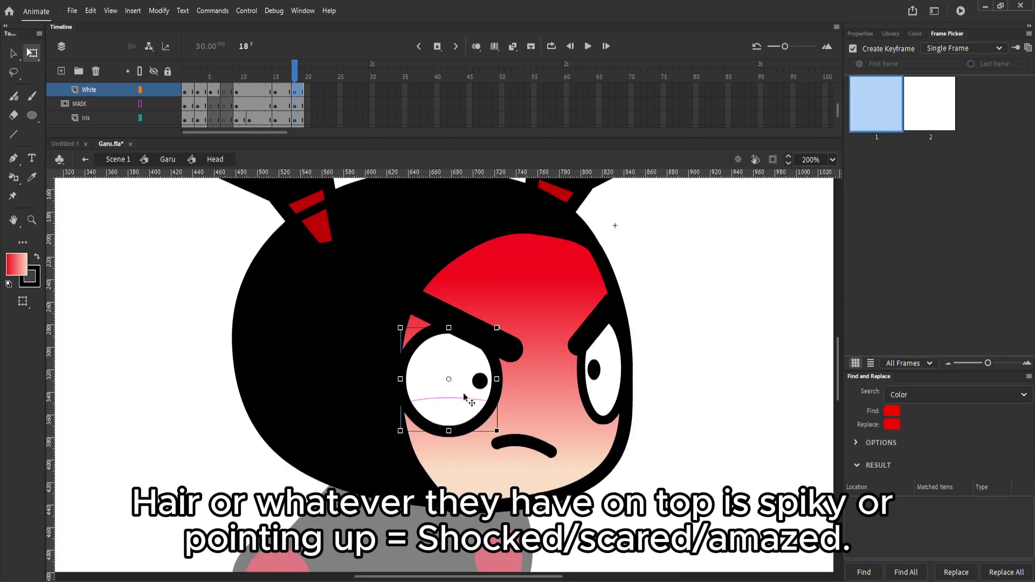
pyautogui.click(465, 397)
pyautogui.click(876, 103)
# Step: On Head frame 18, switch the Skull to the plain peach face and shrink both irises
pyautogui.click(533, 428)
pyautogui.click(928, 123)
pyautogui.click(482, 380)
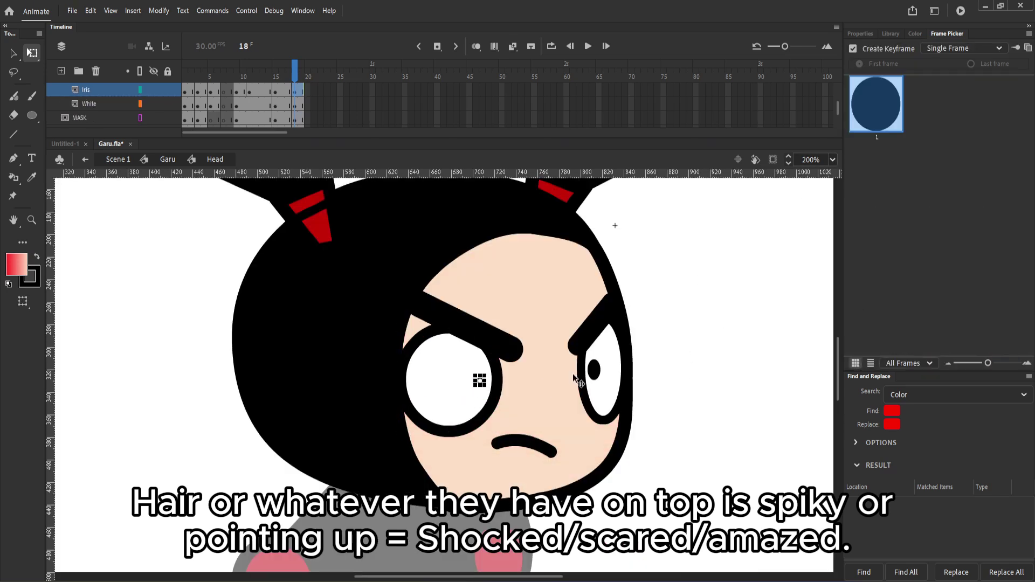
pyautogui.click(594, 370)
pyautogui.moveTo(600, 359); pyautogui.dragTo(598, 364)
# Step: On Head frame 18, set both eyebrows to the empty frame 1 and the Mouth to the round open frame 13
pyautogui.click(589, 326)
pyautogui.click(876, 104)
pyautogui.click(500, 330)
pyautogui.click(876, 103)
pyautogui.click(536, 448)
pyautogui.scroll(-10, 959, 291)
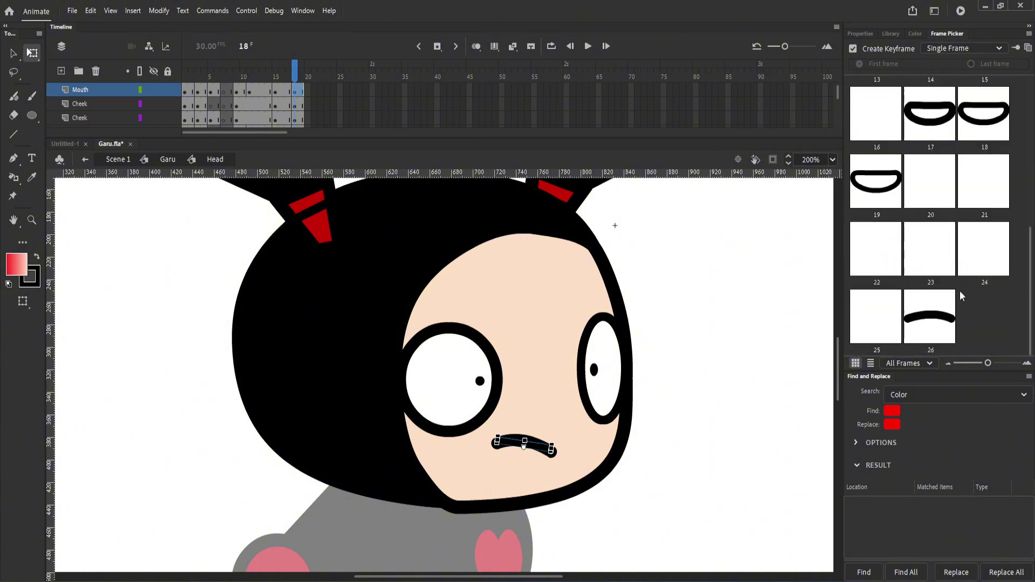
pyautogui.scroll(2, 961, 295)
pyautogui.click(876, 243)
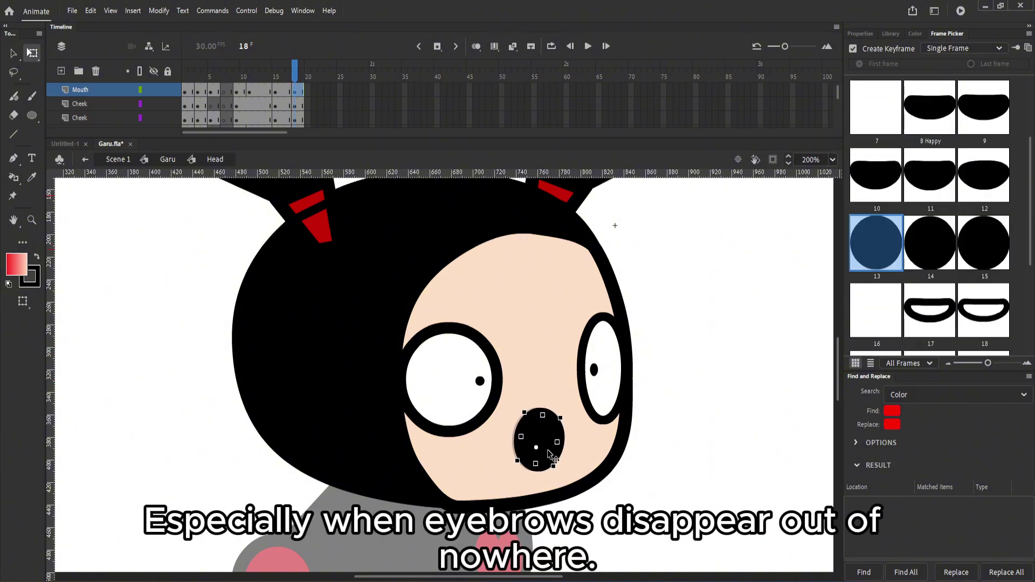
# Step: In the Cheek symbol, draw a short wrinkle line on frame 5 below the left eye with a stroke size of 8
pyautogui.click(425, 430)
pyautogui.doubleClick(426, 430)
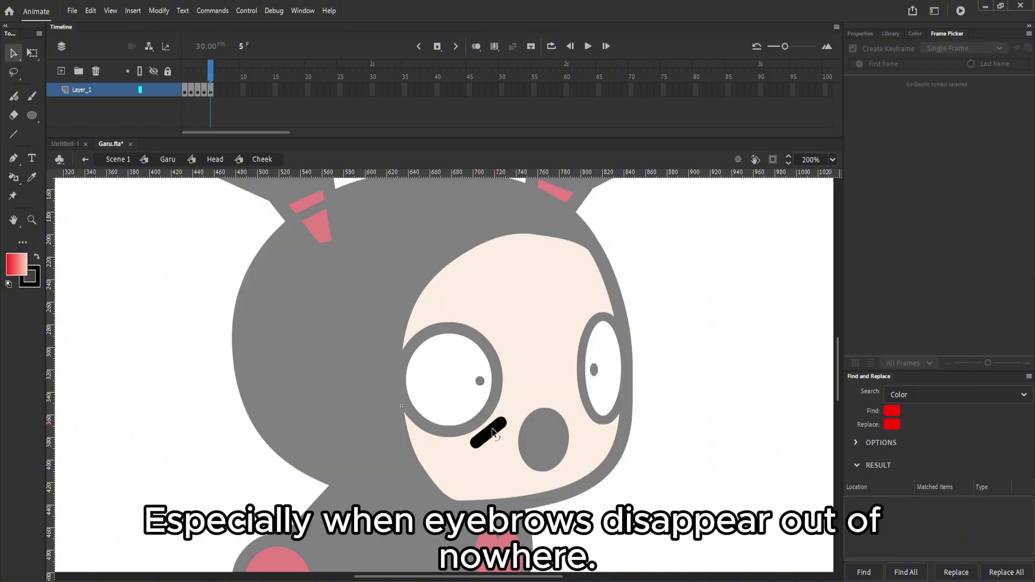
pyautogui.click(498, 426)
pyautogui.click(860, 34)
pyautogui.click(993, 266)
pyautogui.write('8')
pyautogui.doubleClick(711, 321)
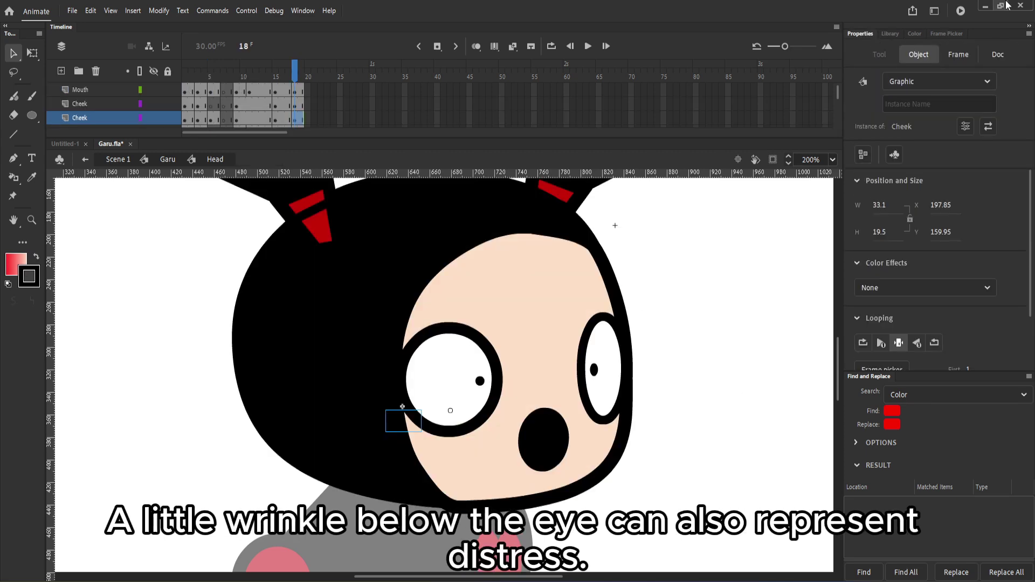
# Step: On Head frame 18, set the left Cheek to wrinkle frame 5 and the right Cheek to empty frame 1
pyautogui.click(946, 33)
pyautogui.click(932, 172)
pyautogui.click(703, 324)
pyautogui.click(627, 414)
pyautogui.click(932, 172)
pyautogui.click(867, 111)
pyautogui.click(709, 322)
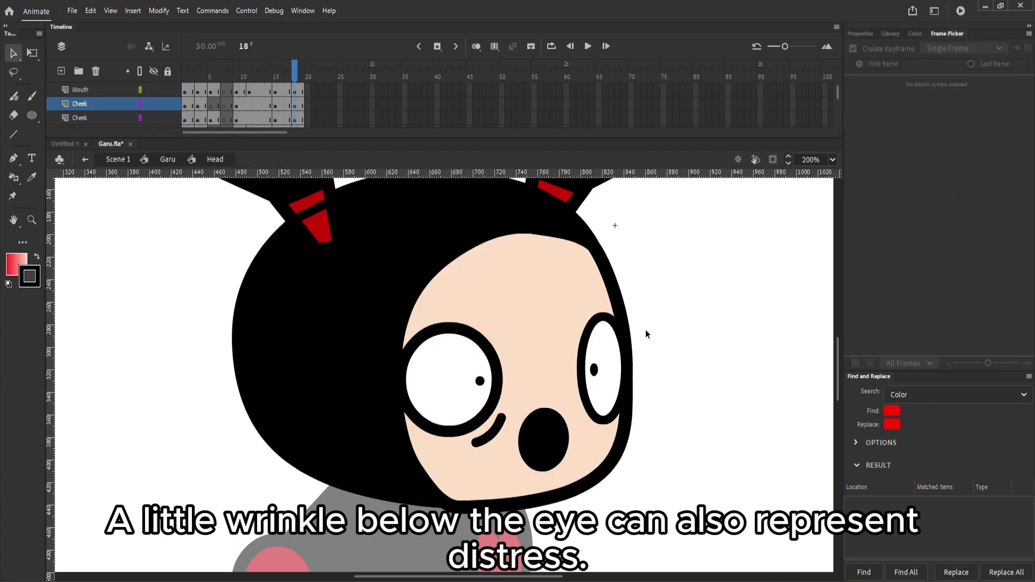
pyautogui.doubleClick(566, 291)
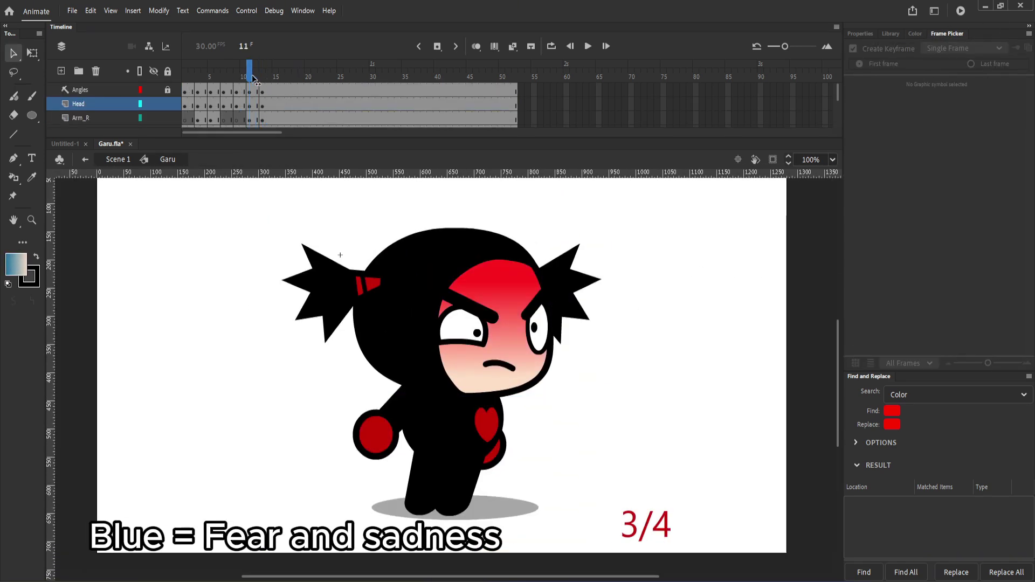
# Step: On Garu frame 13, set the Head to frame 18 and shift the head and body backward
pyautogui.click(983, 249)
pyautogui.moveTo(522, 371); pyautogui.dragTo(487, 371)
pyautogui.press('q')
pyautogui.moveTo(485, 423)
pyautogui.mouseDown()
pyautogui.moveTo(465, 425)
pyautogui.moveTo(479, 421)
pyautogui.mouseUp()
pyautogui.click(449, 443)
# Step: On Garu frame 13, rotate both arms to reach forward and reposition the near arm over the chest
pyautogui.click(485, 447)
pyautogui.moveTo(513, 476); pyautogui.dragTo(587, 415)
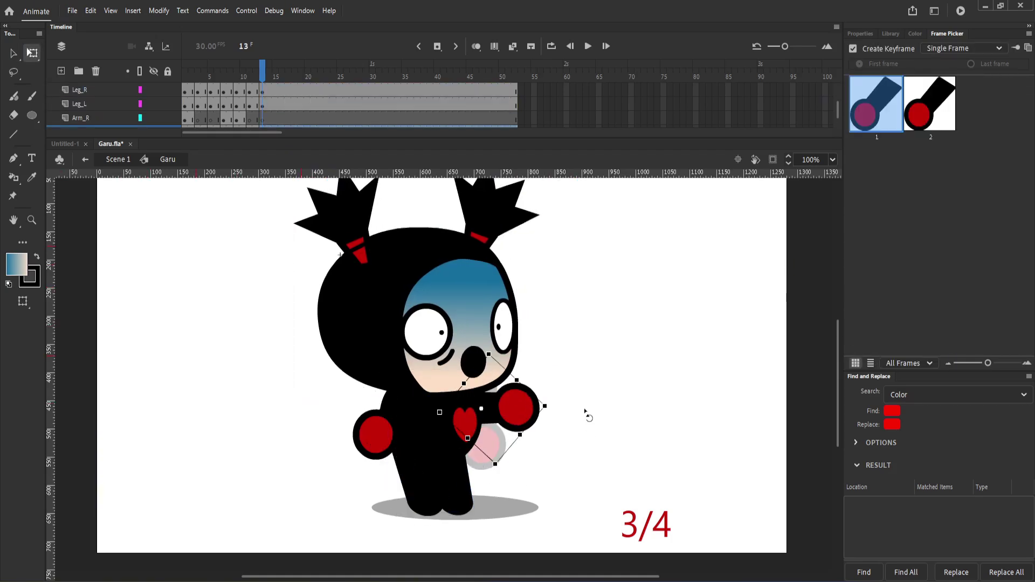
pyautogui.click(376, 435)
pyautogui.moveTo(459, 467); pyautogui.dragTo(420, 324)
pyautogui.moveTo(430, 419); pyautogui.dragTo(468, 419)
# Step: Cut the near arm and add a new layer named Arm above the Head layer
pyautogui.hotkey('ctrl', 'x')
pyautogui.click(78, 103)
pyautogui.click(60, 70)
pyautogui.doubleClick(79, 104)
pyautogui.write('Arm')
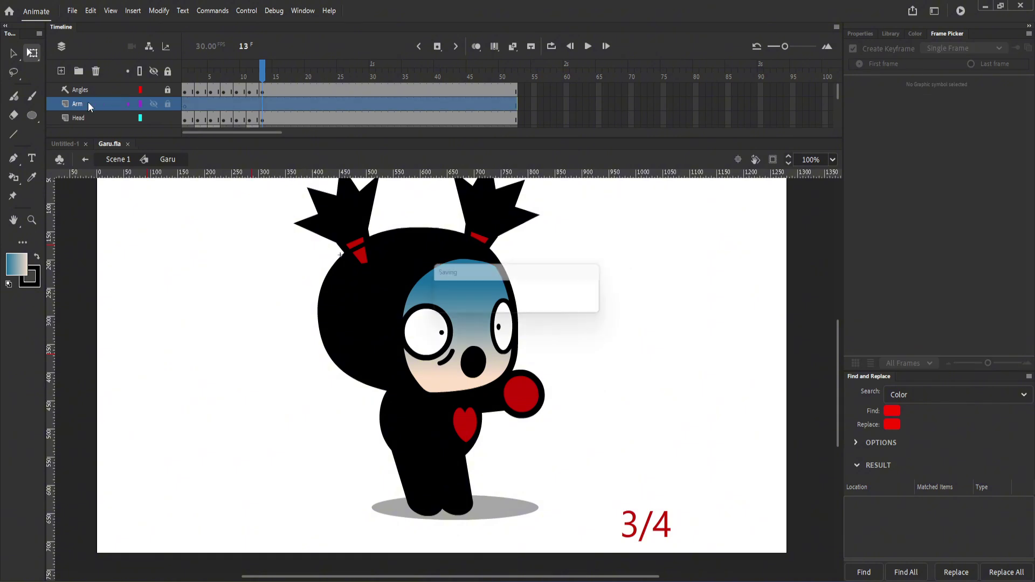
# Step: Paste the cut arm in place on the Arm layer at frame 13 and nudge it up in front of the mouth
pyautogui.rightClick(262, 103)
pyautogui.click(528, 161)
pyautogui.moveTo(275, 104); pyautogui.dragTo(508, 104)
pyautogui.rightClick(492, 106)
pyautogui.hotkey('ctrl', 'shift', 'v')
pyautogui.moveTo(463, 399); pyautogui.dragTo(466, 390)
# Step: Spread the legs on Garu frame 13 by slanting the left leg forward and straightening the right leg
pyautogui.click(426, 470)
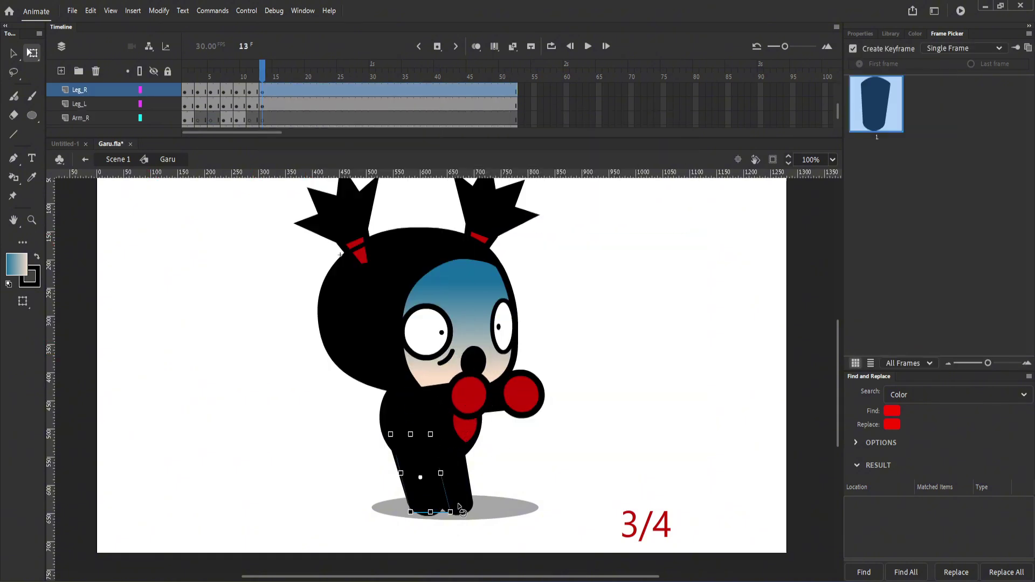
pyautogui.click(459, 480)
pyautogui.moveTo(463, 513); pyautogui.dragTo(487, 513)
pyautogui.click(579, 421)
pyautogui.moveTo(580, 421); pyautogui.dragTo(578, 444)
pyautogui.click(423, 471)
pyautogui.click(522, 497)
pyautogui.click(467, 504)
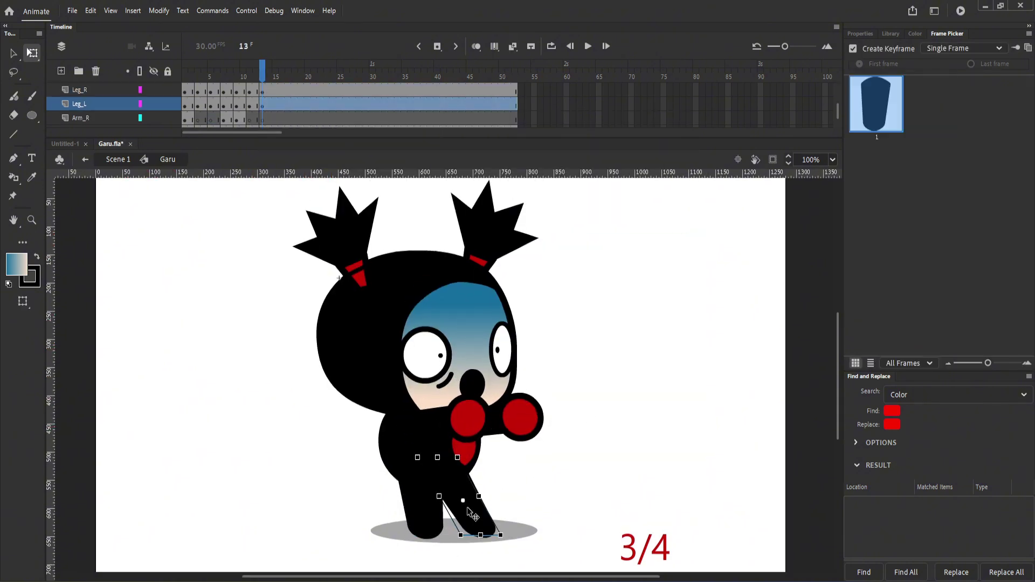
pyautogui.click(531, 485)
# Step: On Garu frame 11, tilt the furious head slightly, shift it forward, and save the file
pyautogui.moveTo(263, 76); pyautogui.dragTo(237, 72)
pyautogui.moveTo(237, 72); pyautogui.dragTo(251, 73)
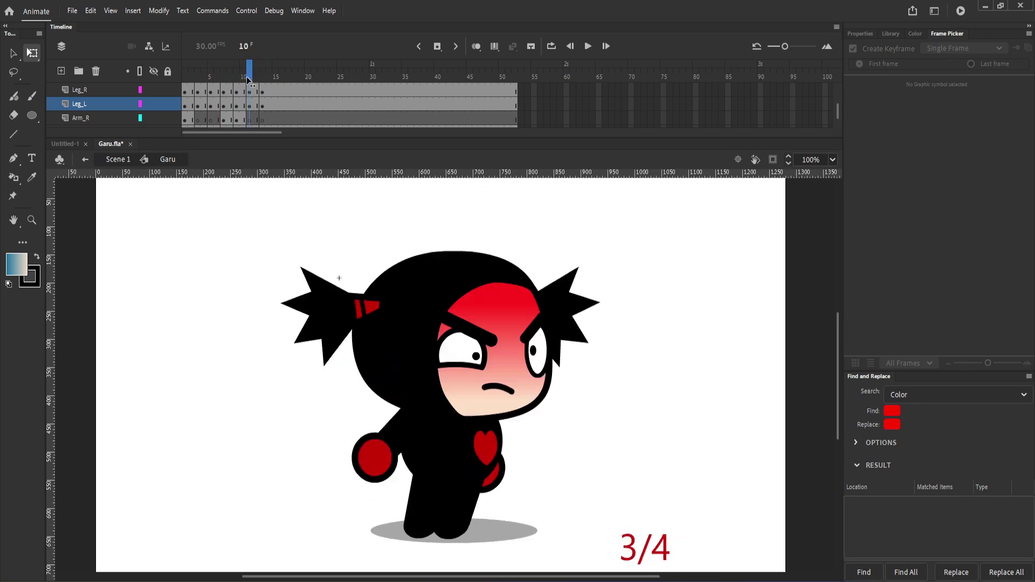
pyautogui.click(506, 372)
pyautogui.moveTo(620, 237); pyautogui.dragTo(606, 222)
pyautogui.moveTo(507, 382); pyautogui.dragTo(519, 376)
pyautogui.click(707, 321)
pyautogui.hotkey('ctrl', 's')
pyautogui.moveTo(374, 241); pyautogui.dragTo(361, 239)
# Step: In the Skull symbol, recolor the top of the blue face gradient to green 288216
pyautogui.click(238, 78)
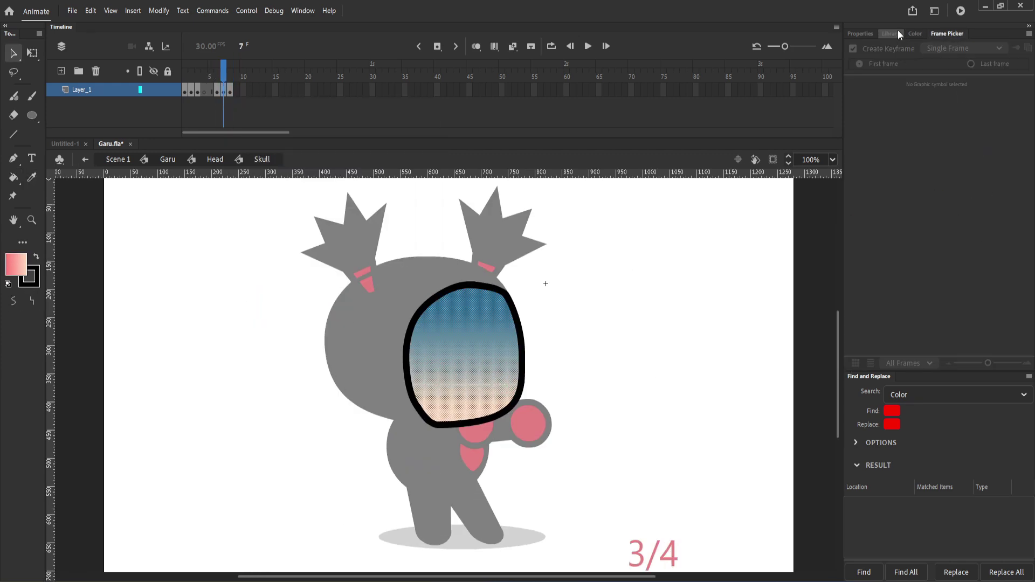
pyautogui.click(914, 34)
pyautogui.click(942, 165)
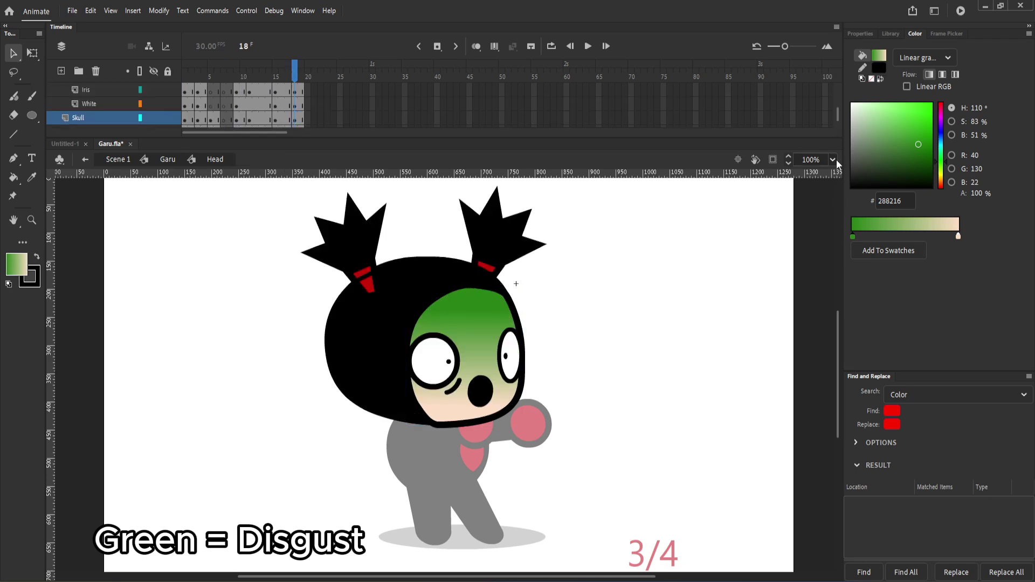
# Step: Try several existing eyelid frames on the left eye of the green head, viewed at 200%
pyautogui.click(832, 160)
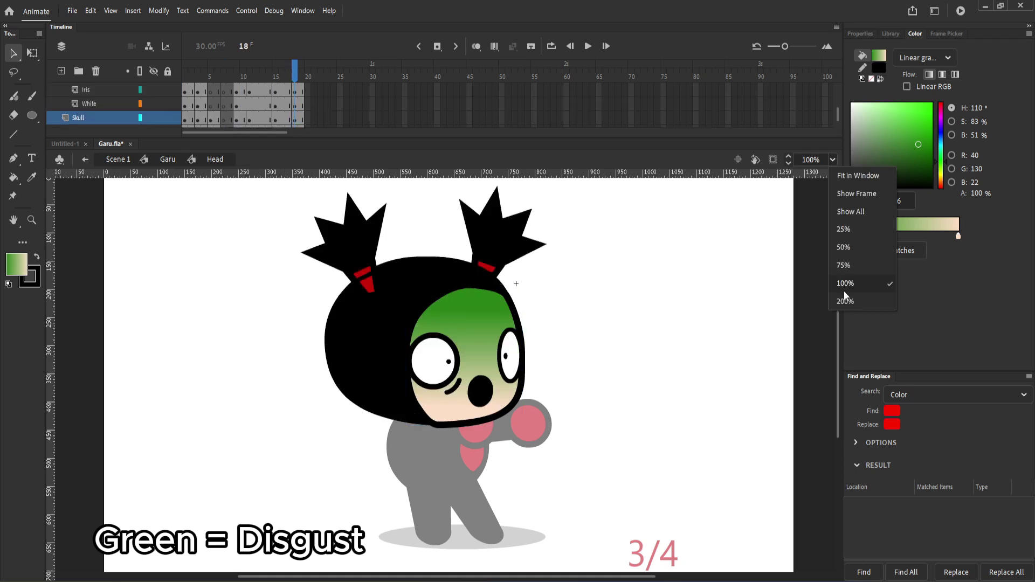
pyautogui.click(846, 291)
pyautogui.click(463, 321)
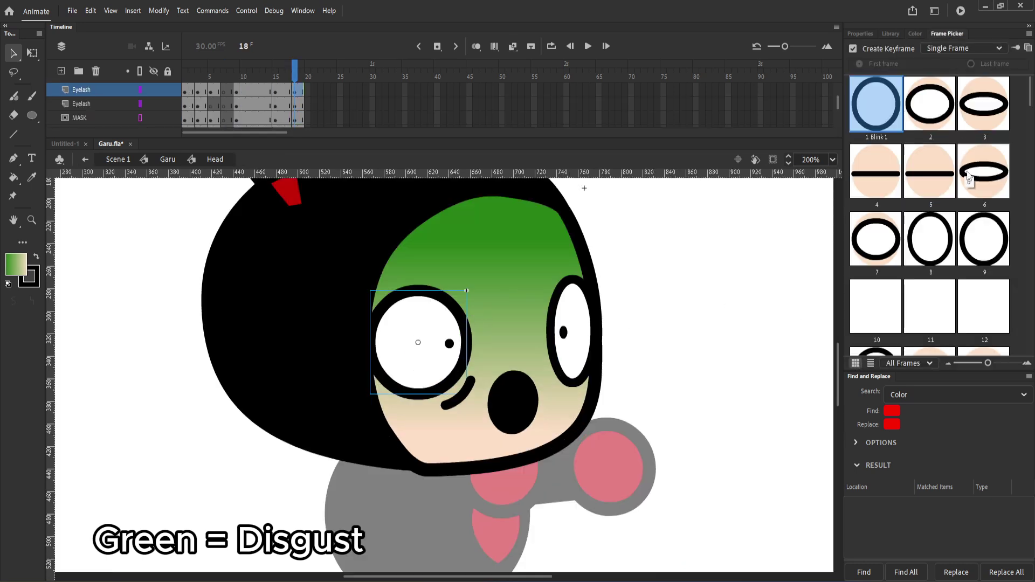
pyautogui.scroll(-3, 967, 175)
pyautogui.click(977, 183)
pyautogui.click(940, 181)
pyautogui.scroll(3, 977, 94)
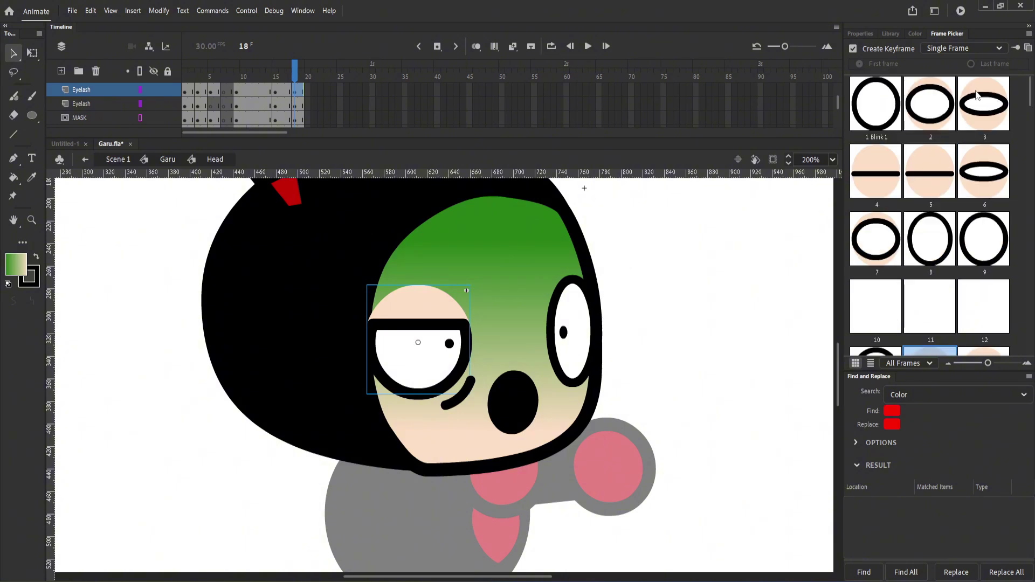
pyautogui.scroll(-10, 968, 170)
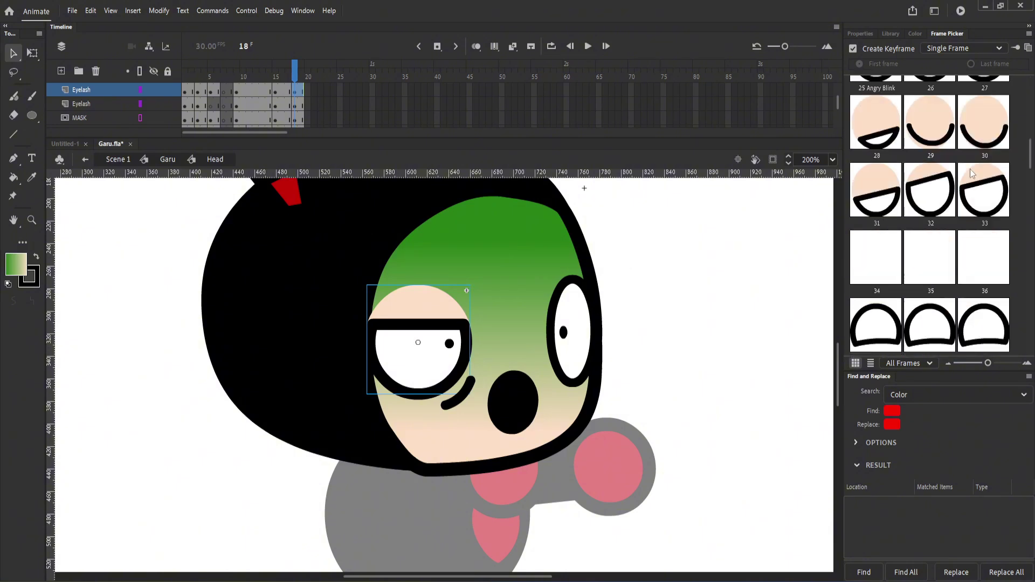
pyautogui.click(876, 324)
# Step: In the Eyelash symbol, add a slanted upper lid at frame 38, delete the ring above it, and apply it to the left eye
pyautogui.doubleClick(449, 304)
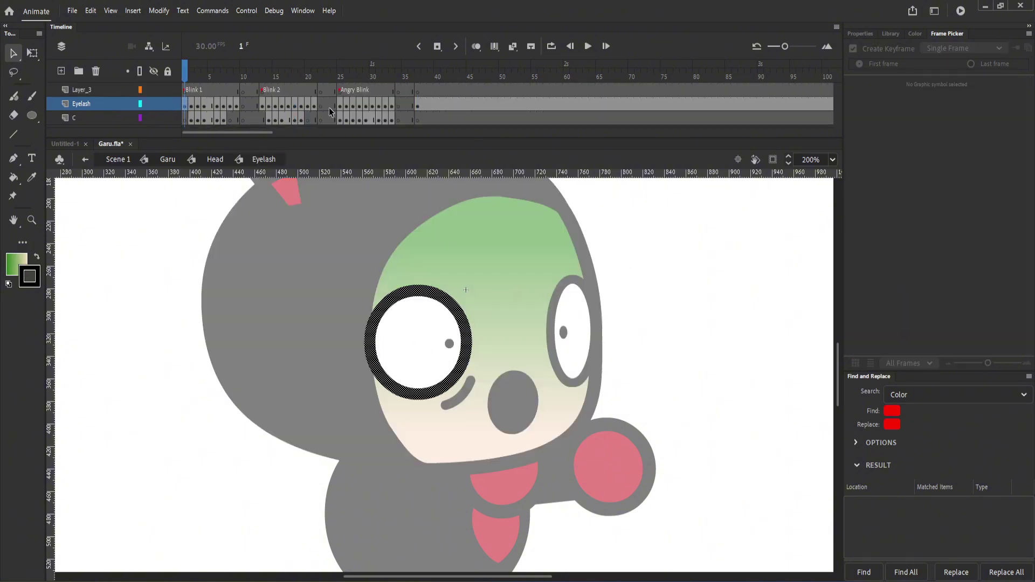
pyautogui.press('n')
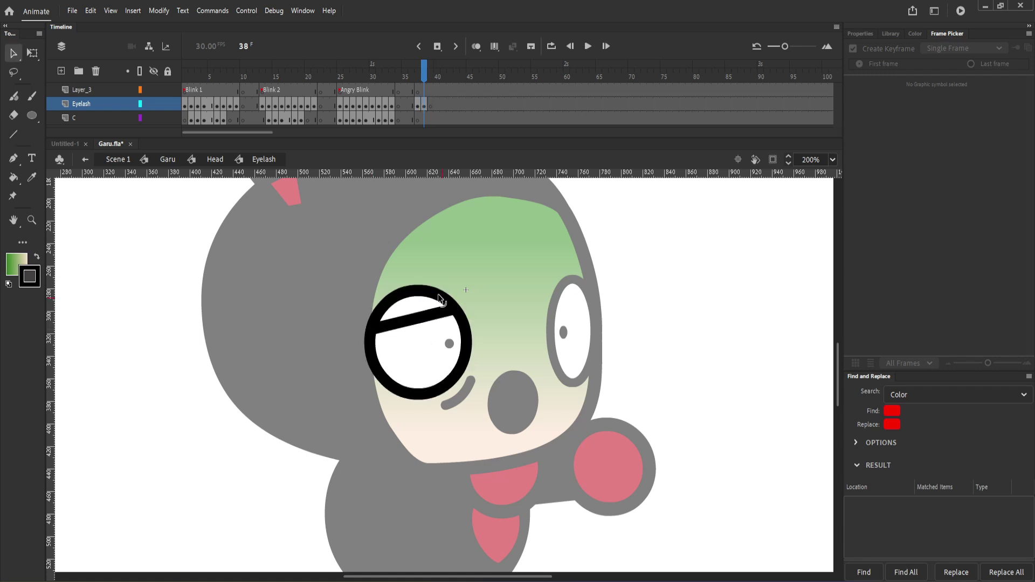
pyautogui.click(439, 299)
pyautogui.press('Delete')
pyautogui.click(215, 160)
pyautogui.click(928, 321)
# Step: Trim the eye white above the slanted lid on frame 3 of the White symbol and apply that frame at Head frame 18
pyautogui.doubleClick(418, 334)
pyautogui.click(199, 90)
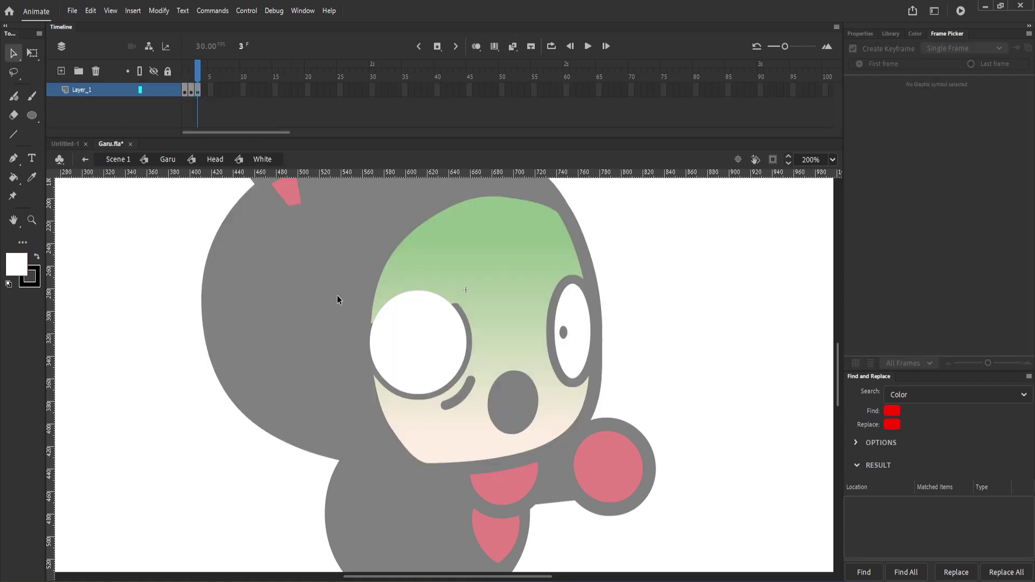
pyautogui.press('Delete')
pyautogui.doubleClick(502, 326)
pyautogui.click(984, 104)
pyautogui.click(295, 90)
pyautogui.click(984, 104)
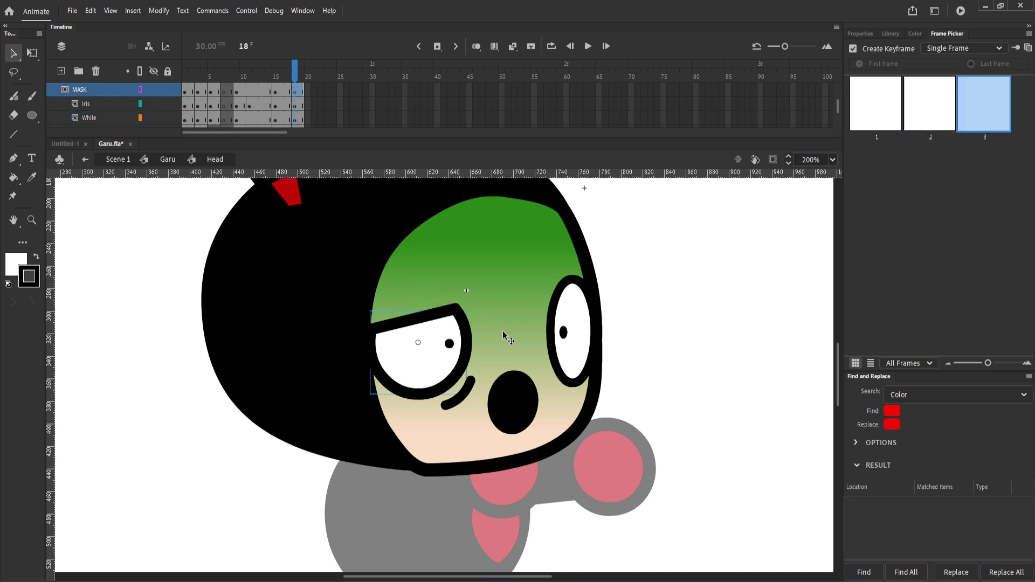
# Step: Enlarge the left iris, move it up under the slanted lid, and clear the cheek line below the eye
pyautogui.click(449, 344)
pyautogui.press('q')
pyautogui.click(458, 394)
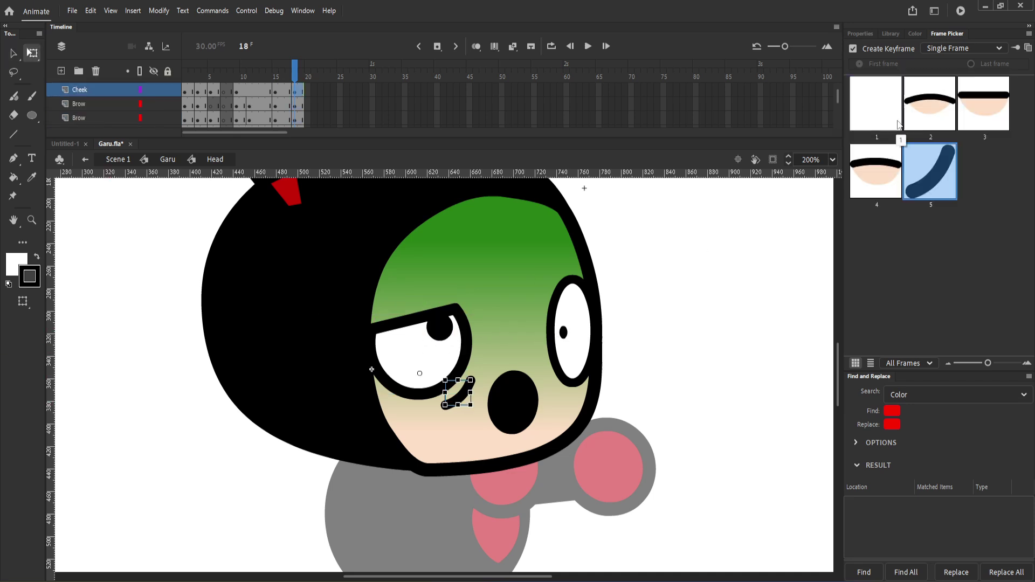
pyautogui.press('Delete')
# Step: Enlarge and raise the right iris and give the right eye a matching slanted lid
pyautogui.click(564, 334)
pyautogui.click(566, 322)
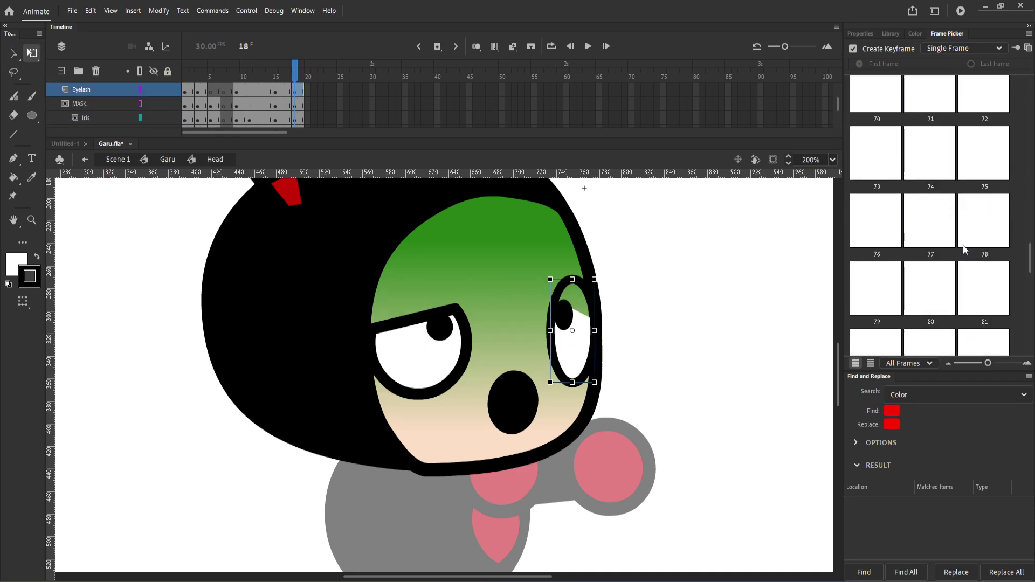
# Step: At frame 7 of the Mouth symbol, draw a queasy mouth as a short line between two arcs and use it on the green head
pyautogui.click(526, 396)
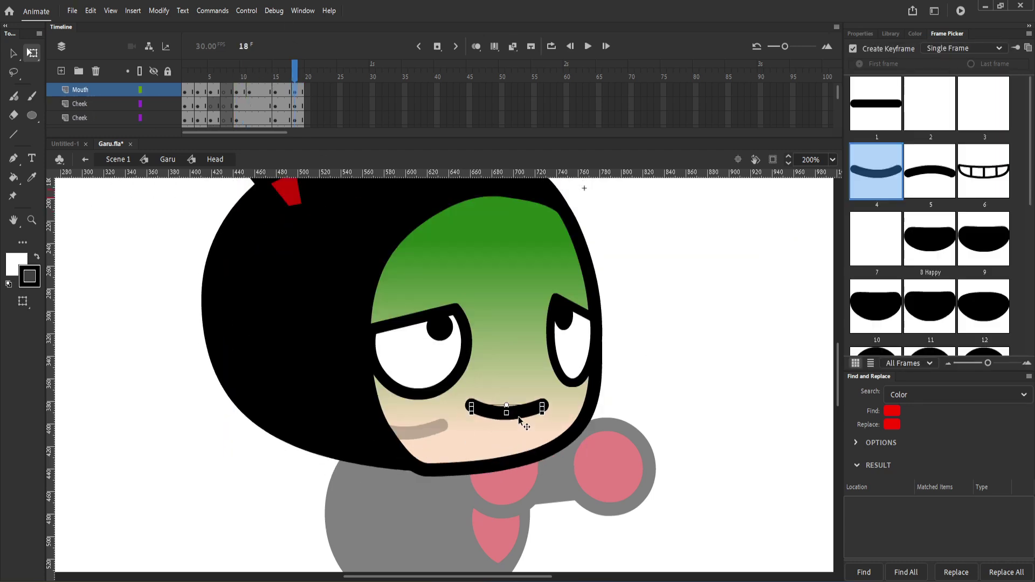
pyautogui.doubleClick(519, 416)
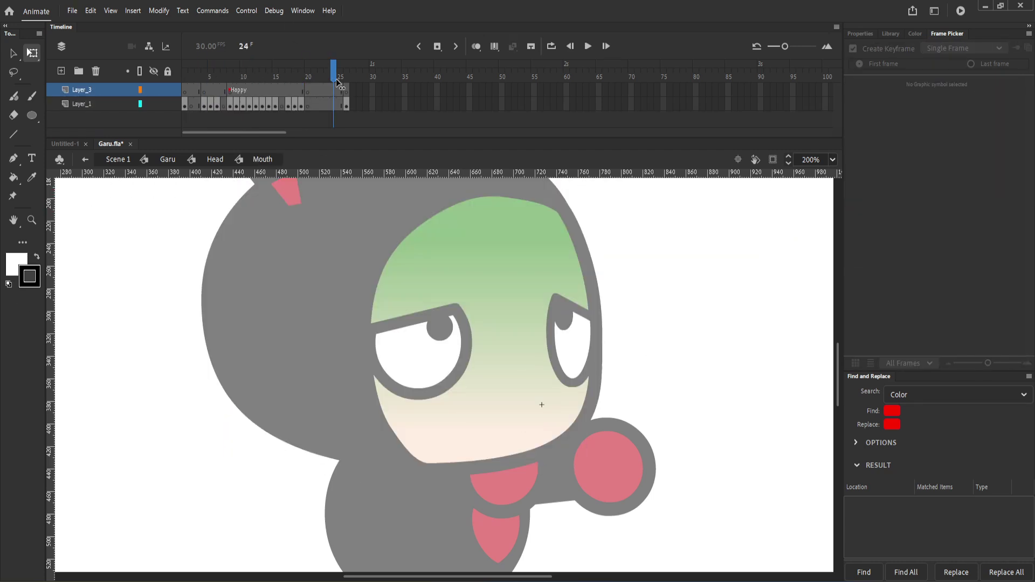
pyautogui.click(225, 105)
pyautogui.press('n')
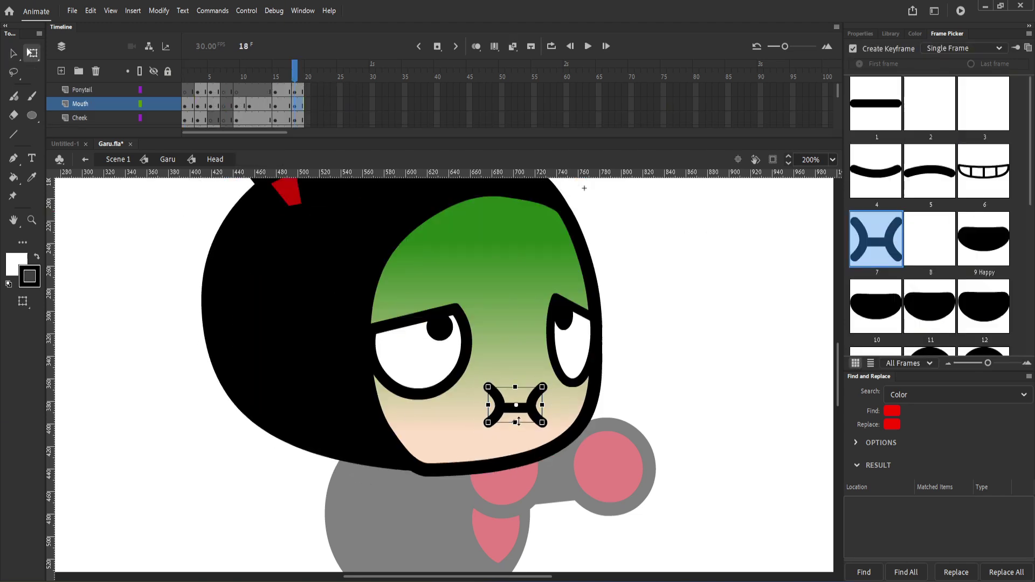
# Step: Rotate both ponytails of the green head outward so they droop
pyautogui.click(687, 341)
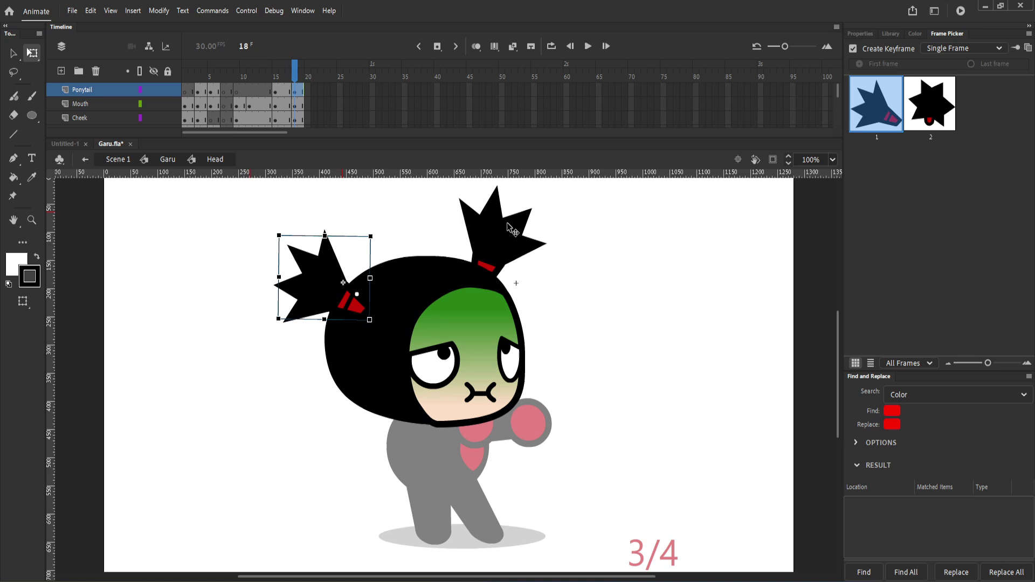
pyautogui.moveTo(509, 229); pyautogui.dragTo(525, 245)
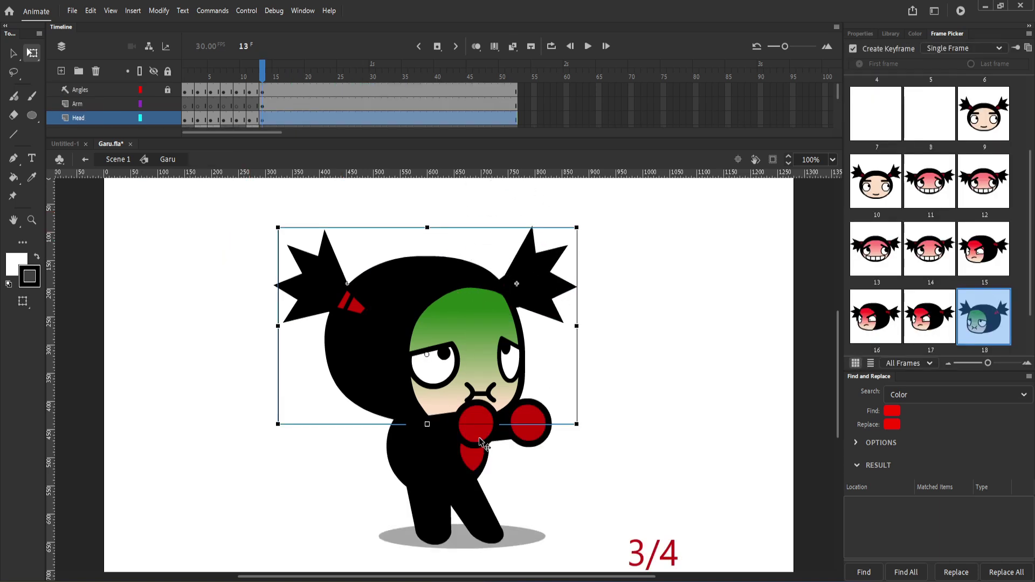
# Step: On Garu frame 13, raise the left fist beside the mouth and straighten the front leg
pyautogui.click(479, 438)
pyautogui.click(471, 493)
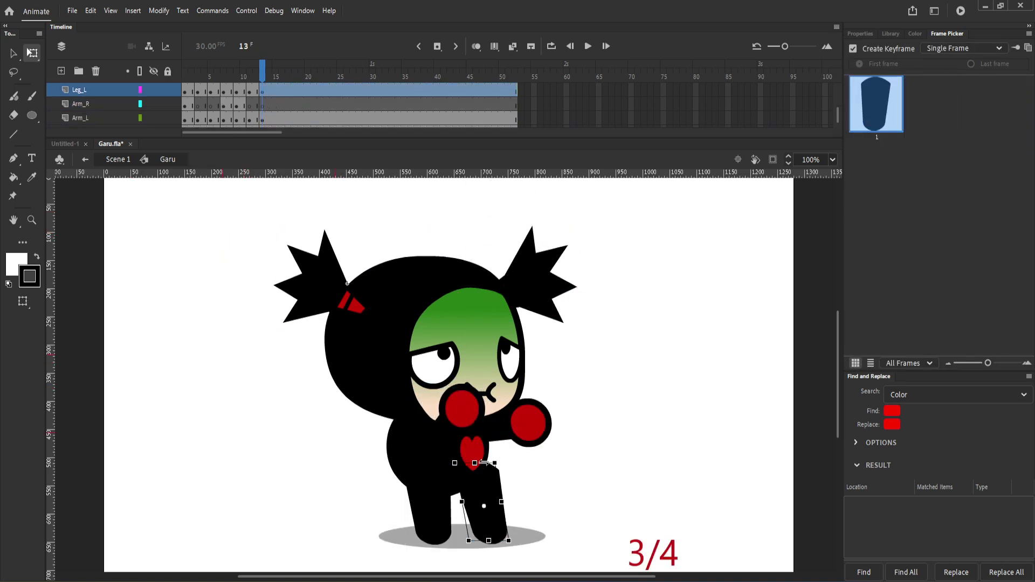
pyautogui.moveTo(506, 542); pyautogui.dragTo(479, 543)
# Step: Shift the torso and legs forward and bring the head along with a slight forward tilt
pyautogui.click(432, 501)
pyautogui.keyDown('shift'); pyautogui.click(468, 464); pyautogui.keyUp('shift')
pyautogui.keyDown('shift'); pyautogui.click(472, 499); pyautogui.keyUp('shift')
pyautogui.hotkey('shift', 'Right')
pyautogui.hotkey('shift', 'Right')
pyautogui.hotkey('shift', 'Right')
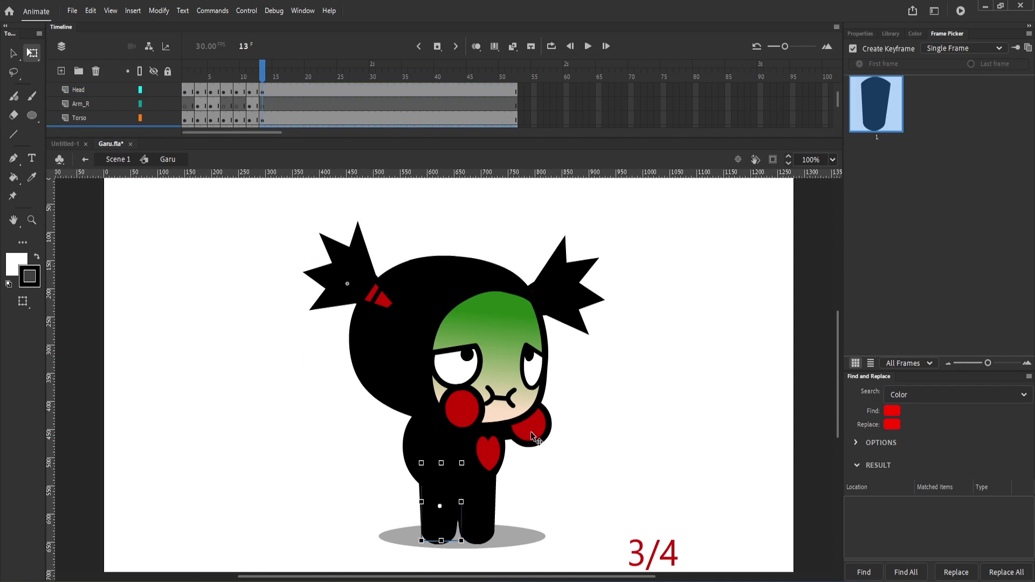
# Step: Cut the front arm and paste it in place at frame 13 of a new layer above the Arm layer
pyautogui.click(531, 425)
pyautogui.hotkey('ctrl', 'x')
pyautogui.scroll(5, 267, 104)
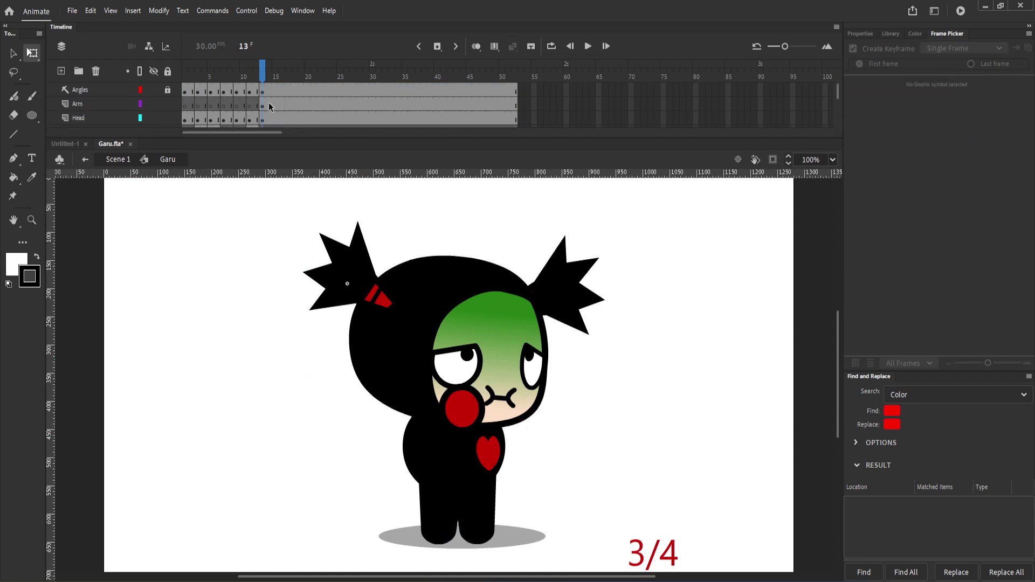
pyautogui.click(81, 103)
pyautogui.click(61, 71)
pyautogui.press('F6')
pyautogui.hotkey('ctrl', 'shift', 'v')
# Step: Rotate the pasted arm upward and bring both fists together in front of the mouth
pyautogui.moveTo(558, 418); pyautogui.dragTo(500, 364)
pyautogui.moveTo(519, 404); pyautogui.dragTo(510, 421)
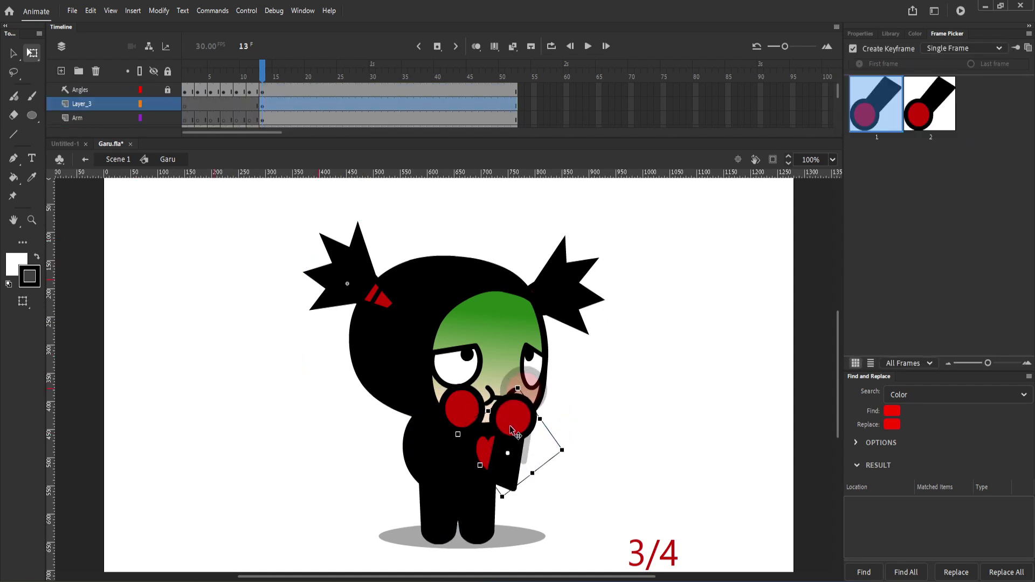
pyautogui.click(481, 404)
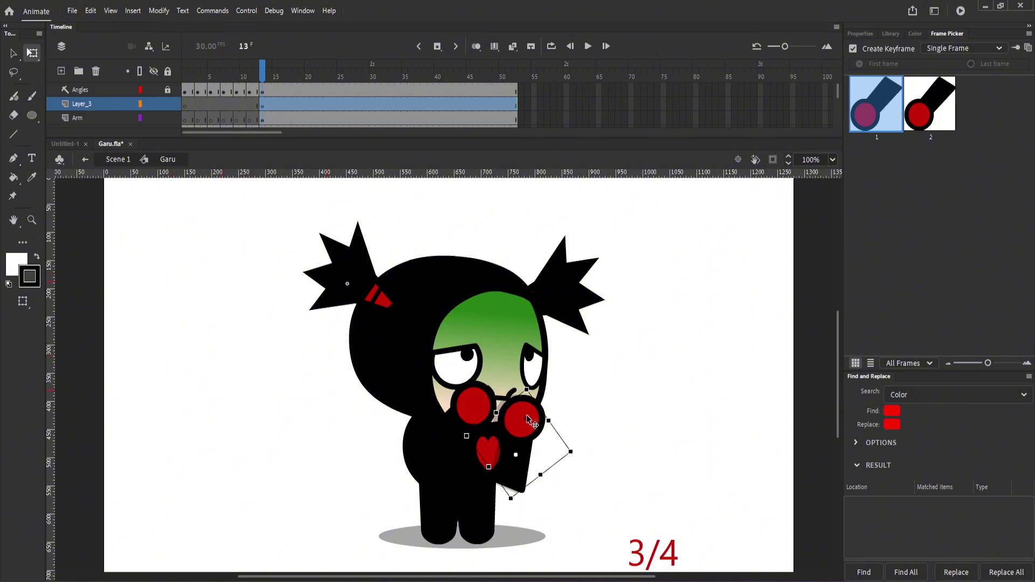
# Step: Redraw the forearm as a rounded black shape on frame 2 of the Arm symbol and apply that frame to the pasted arm
pyautogui.doubleClick(509, 447)
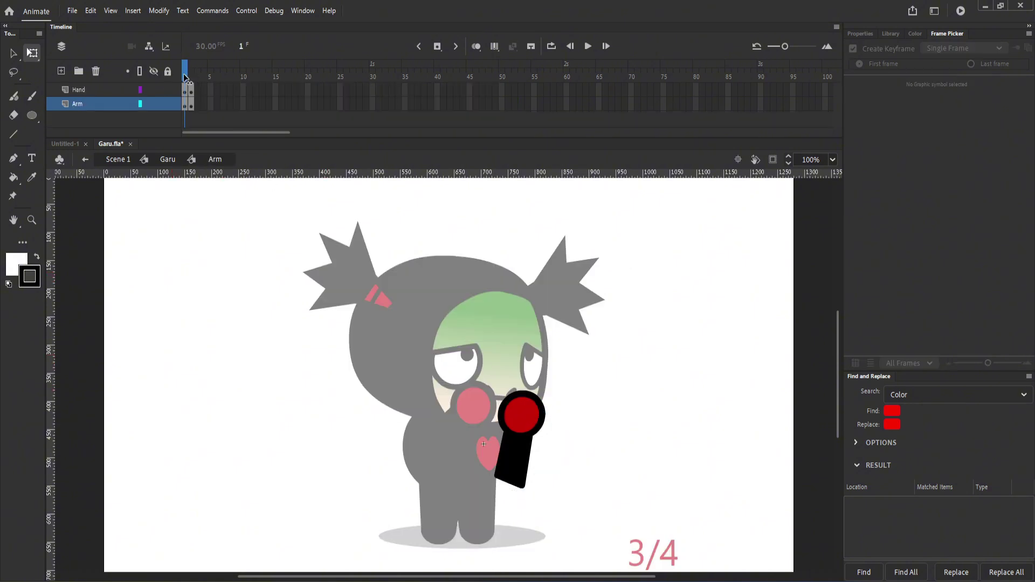
pyautogui.press('v')
pyautogui.click(520, 452)
pyautogui.press('Delete')
pyautogui.press('o')
pyautogui.moveTo(507, 420)
pyautogui.mouseDown()
pyautogui.moveTo(537, 479)
pyautogui.moveTo(511, 473)
pyautogui.mouseUp()
pyautogui.press('v')
pyautogui.doubleClick(562, 467)
pyautogui.click(918, 115)
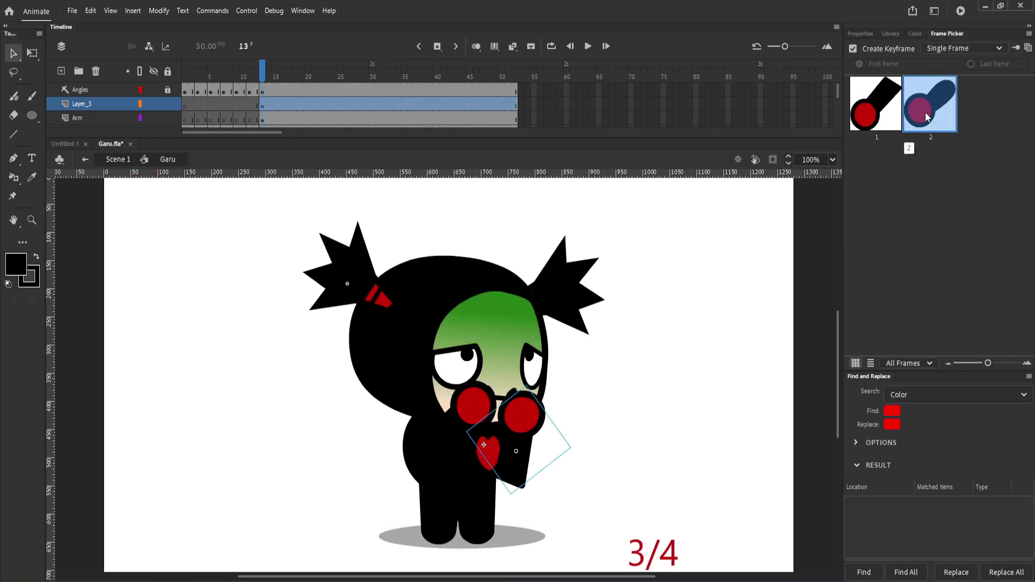
# Step: Tuck the rounded arm in below the mouth and lower the body into a seated pose with a leg stretched forward
pyautogui.moveTo(518, 423); pyautogui.dragTo(517, 423)
pyautogui.moveTo(485, 416); pyautogui.dragTo(478, 416)
pyautogui.press('q')
pyautogui.moveTo(521, 459); pyautogui.dragTo(520, 424)
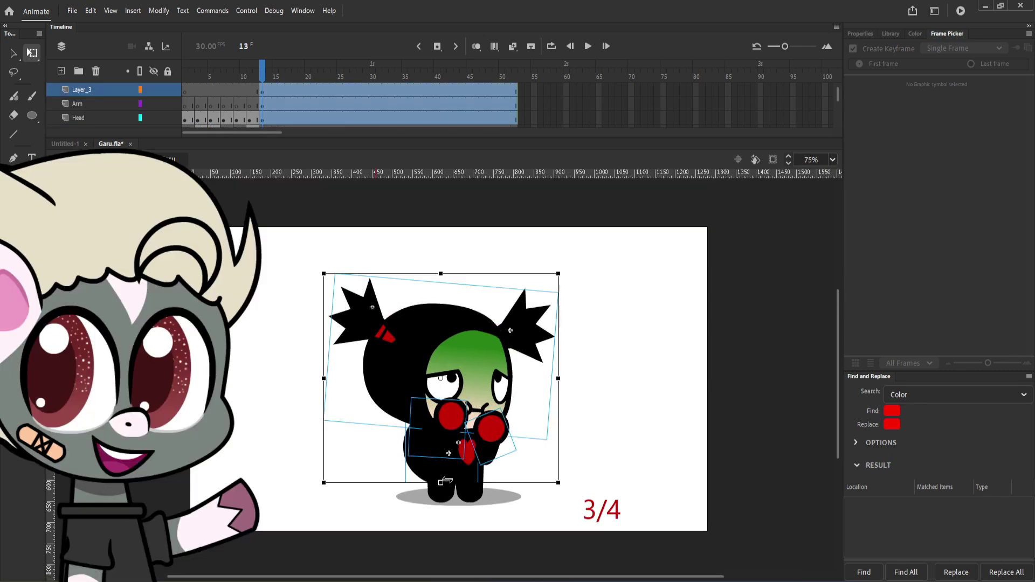
pyautogui.click(499, 477)
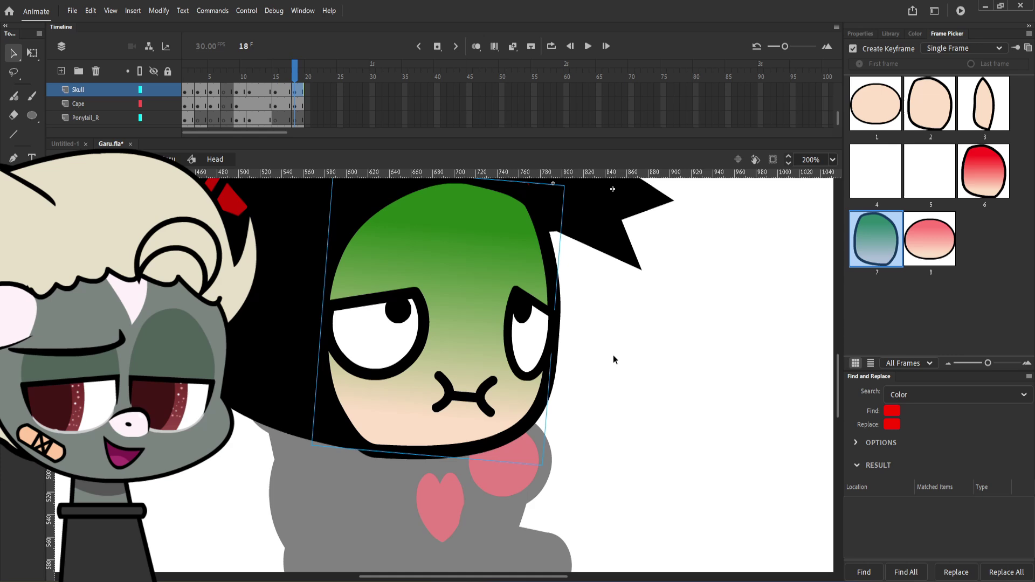
# Step: In the Head symbol, add a layer named Tears directly above the Skull layer
pyautogui.click(613, 355)
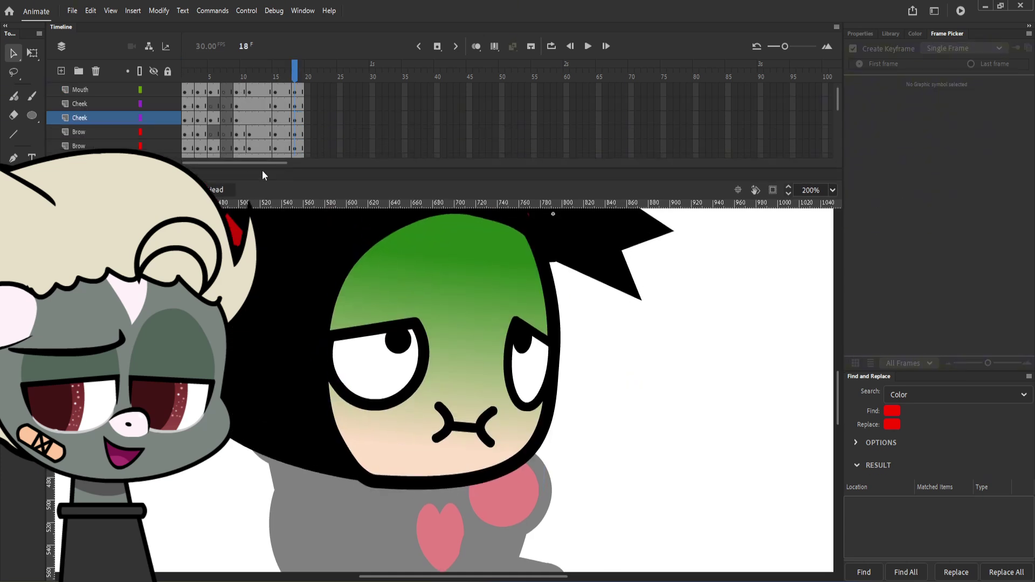
pyautogui.moveTo(839, 119); pyautogui.dragTo(839, 148)
pyautogui.click(80, 104)
pyautogui.click(61, 71)
pyautogui.doubleClick(82, 104)
pyautogui.write('Tears')
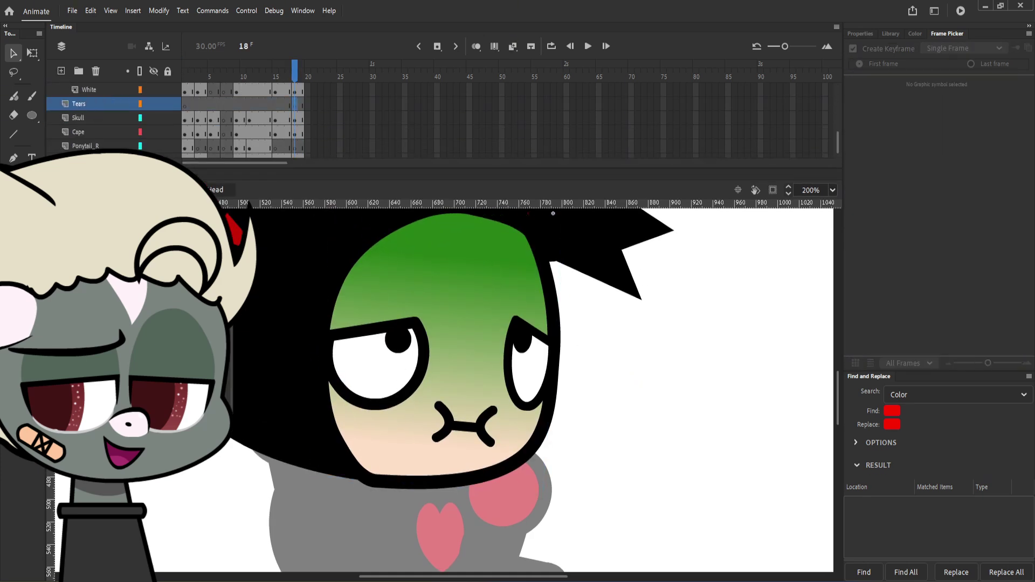
# Step: Draw a red rectangular tear outline below the left eye and convert it to a symbol named Tears
pyautogui.moveTo(359, 475); pyautogui.dragTo(392, 478)
pyautogui.moveTo(392, 478); pyautogui.dragTo(390, 401)
pyautogui.press('v')
pyautogui.doubleClick(393, 435)
pyautogui.press('F8')
pyautogui.write('Tears')
pyautogui.press('Return')
pyautogui.doubleClick(393, 434)
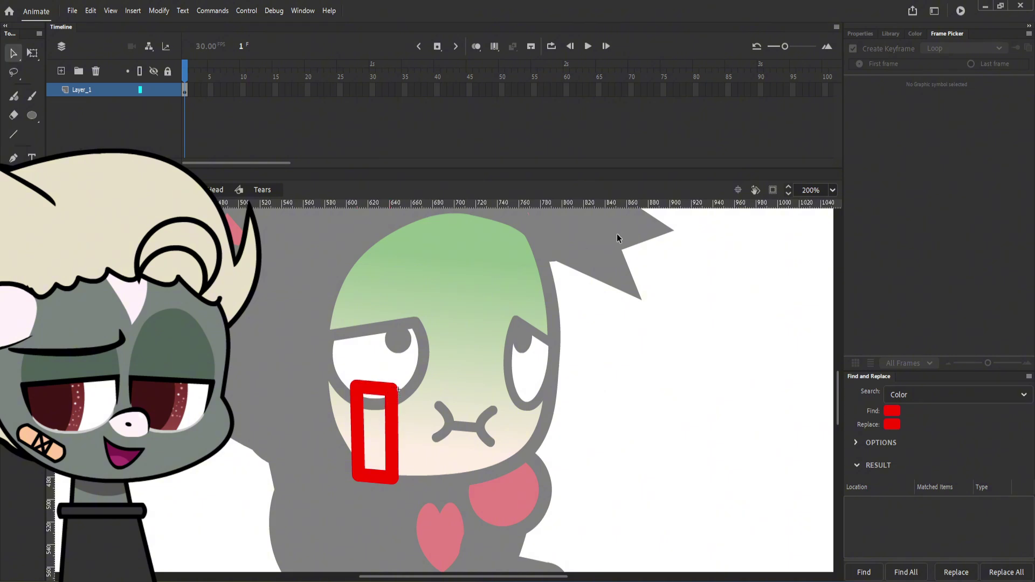
# Step: Inside the Tears symbol, fill the tear stream with light cyan and remove its red outline
pyautogui.click(450, 209)
pyautogui.click(642, 217)
pyautogui.click(375, 431)
pyautogui.press('v')
pyautogui.doubleClick(394, 429)
pyautogui.press('Delete')
pyautogui.moveTo(359, 475); pyautogui.dragTo(532, 433)
pyautogui.doubleClick(439, 447)
pyautogui.click(376, 431)
pyautogui.doubleClick(376, 434)
pyautogui.press('Delete')
pyautogui.doubleClick(533, 434)
# Step: Duplicate the Tears layer, fit the copied tear stream beneath the right eye by skewing it, and save the file
pyautogui.rightClick(104, 131)
pyautogui.click(143, 259)
pyautogui.moveTo(371, 464); pyautogui.dragTo(525, 451)
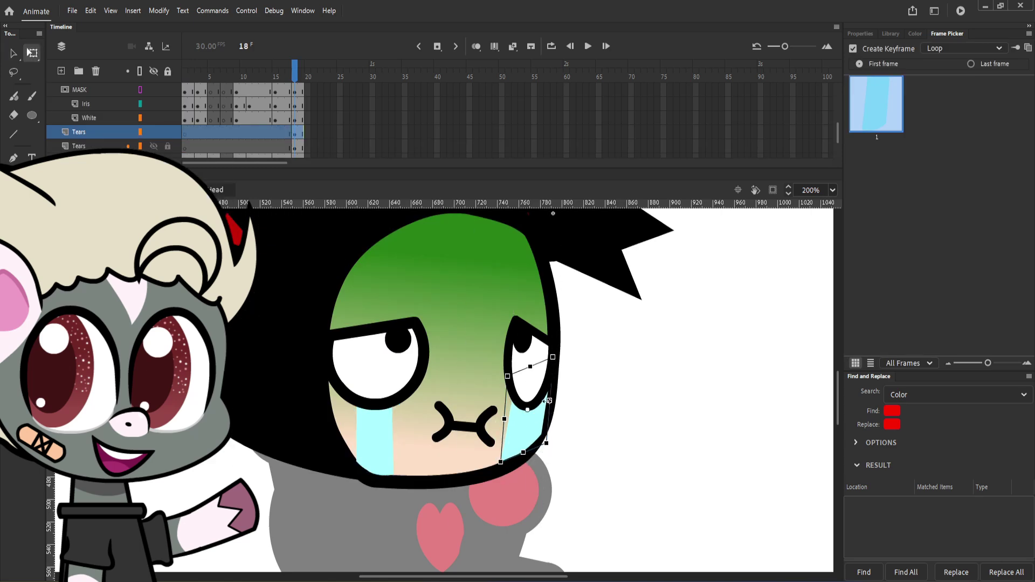
pyautogui.doubleClick(544, 368)
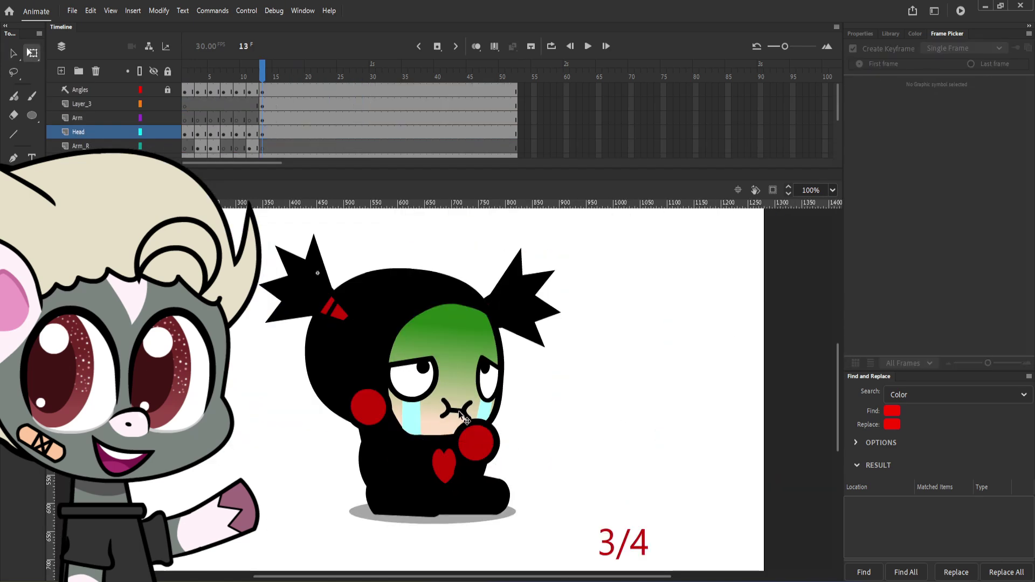
pyautogui.click(458, 411)
pyautogui.click(587, 362)
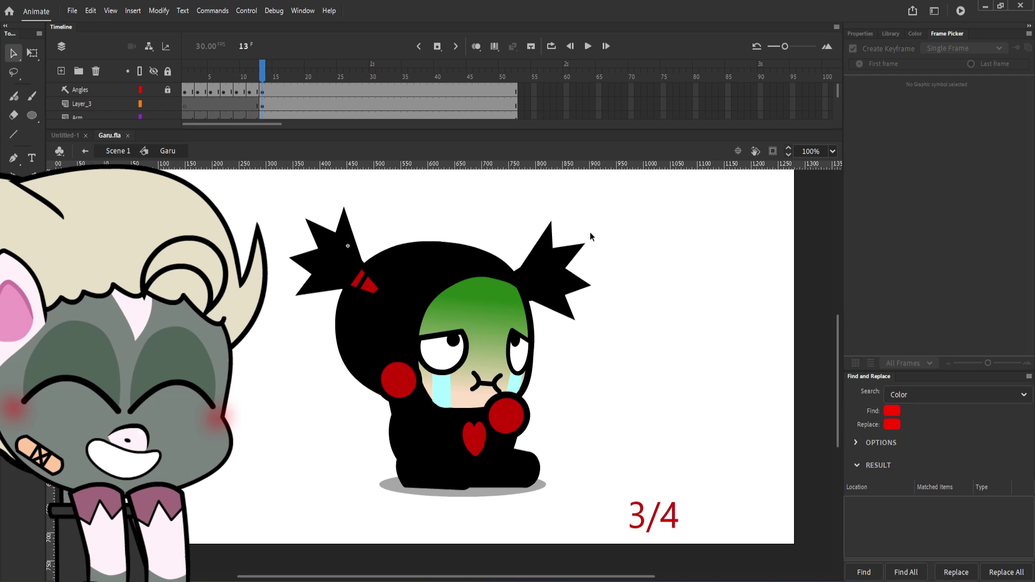
# Step: Move the left iris so the eye looks backward and rotate the back arm out behind the body
pyautogui.doubleClick(455, 344)
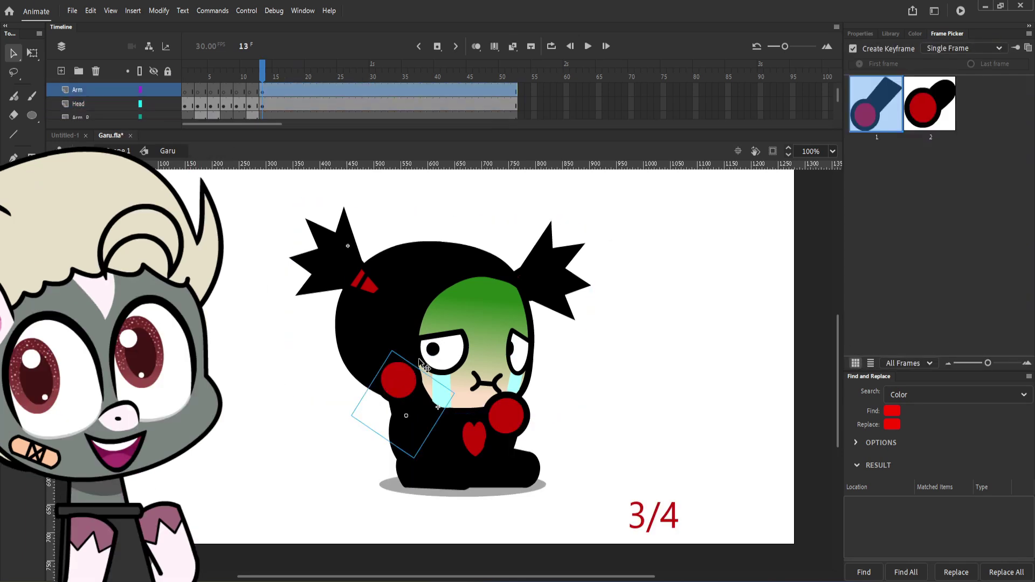
pyautogui.write('q')
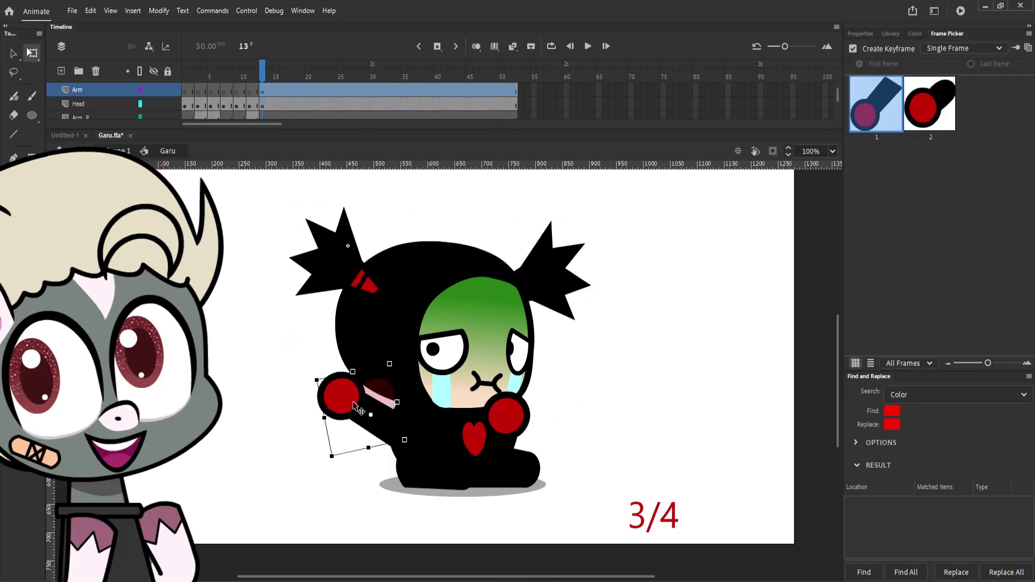
# Step: Add the red text SEND HELP behind the character, near the outstretched hand
pyautogui.write('tSEND HELP')
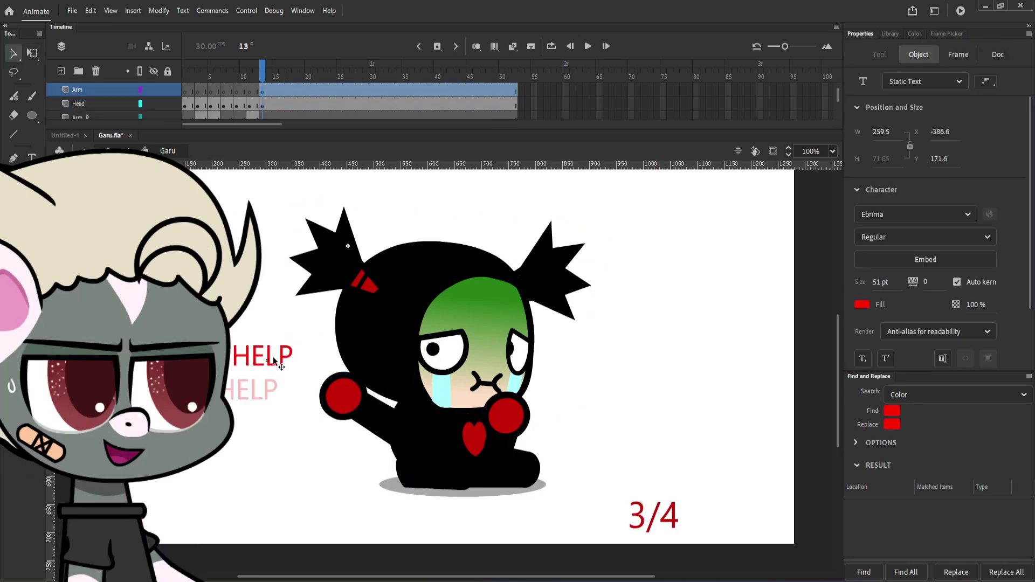
pyautogui.moveTo(273, 361); pyautogui.dragTo(276, 359)
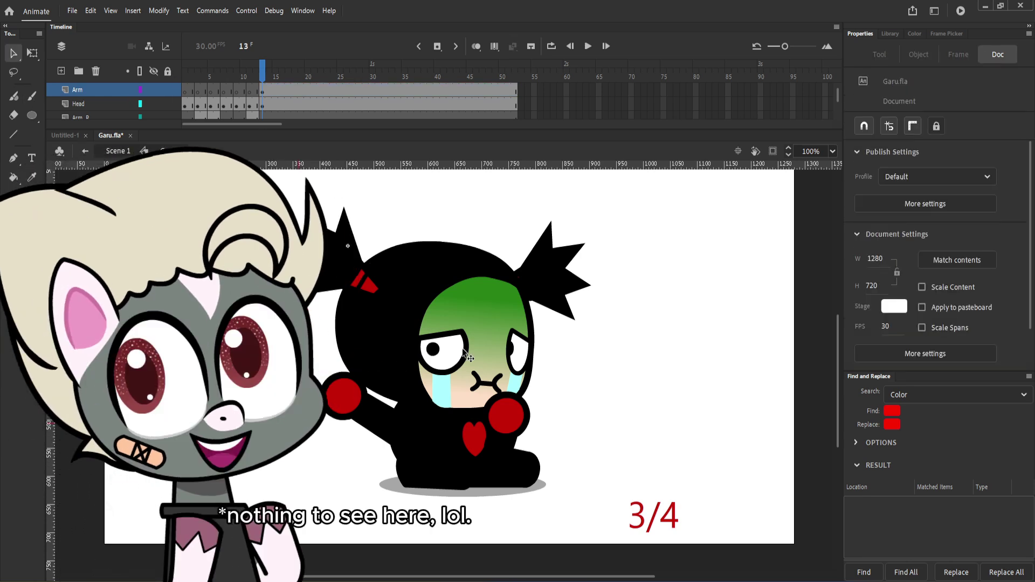
# Step: Swap the head on Garu frame 13 to the furious head frame 15 and raise the outstretched back arm slightly
pyautogui.click(79, 104)
pyautogui.click(954, 33)
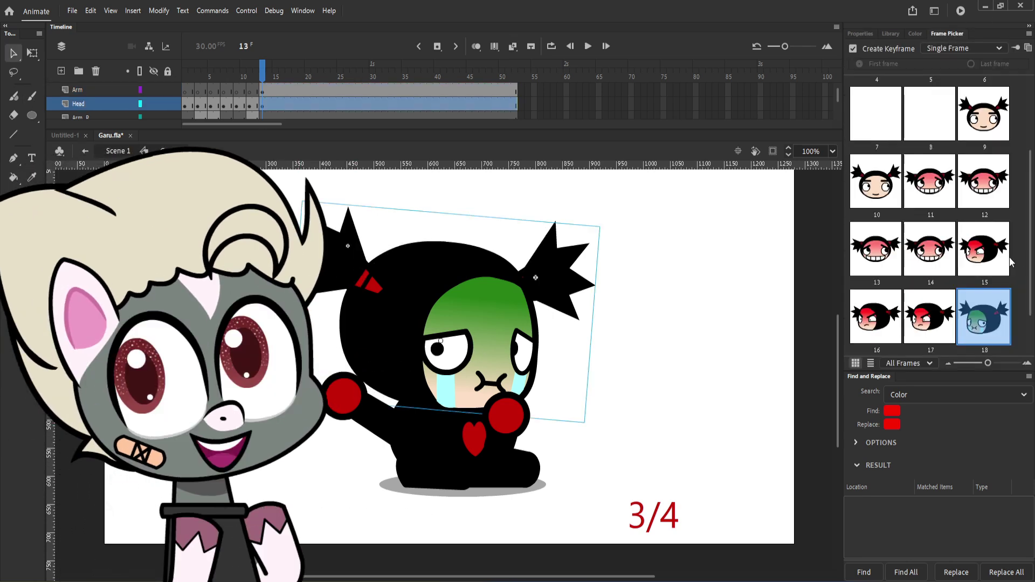
pyautogui.click(989, 250)
pyautogui.doubleClick(434, 347)
pyautogui.doubleClick(638, 357)
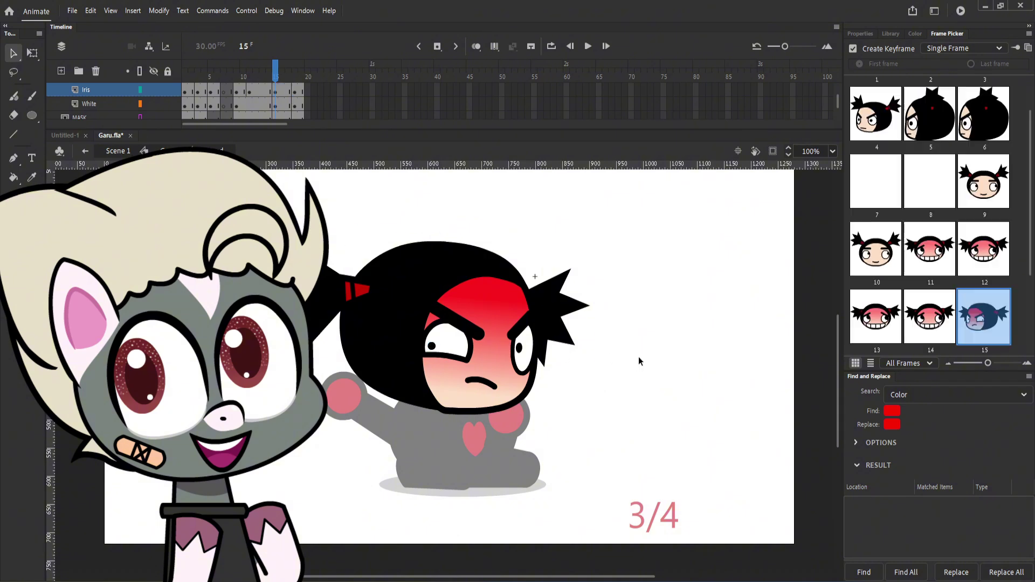
pyautogui.click(638, 356)
pyautogui.moveTo(368, 413); pyautogui.dragTo(376, 392)
pyautogui.click(597, 386)
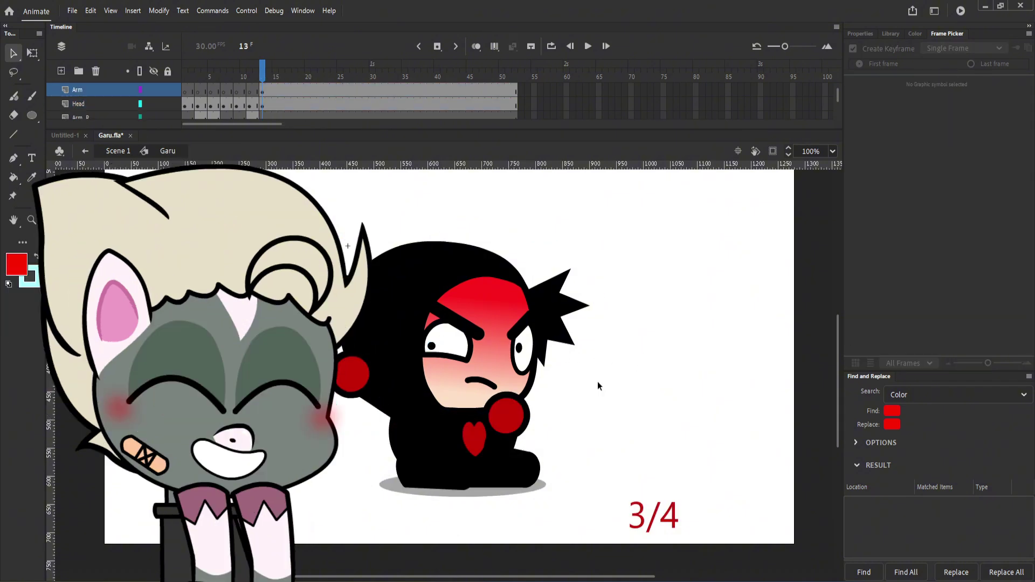